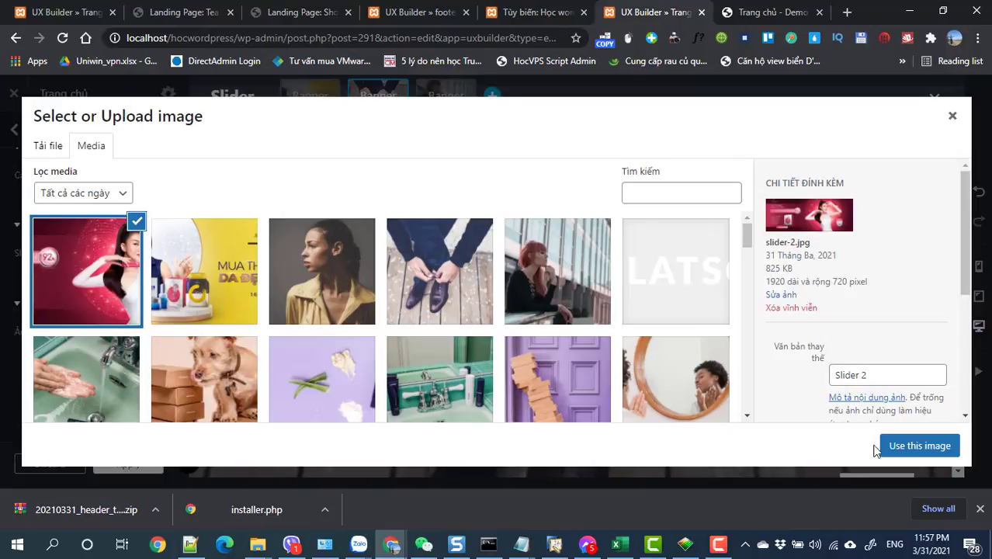
# - Apply the second banner's slider-2.jpg background, and set the third banner's height to 500px
pyautogui.click(129, 464)
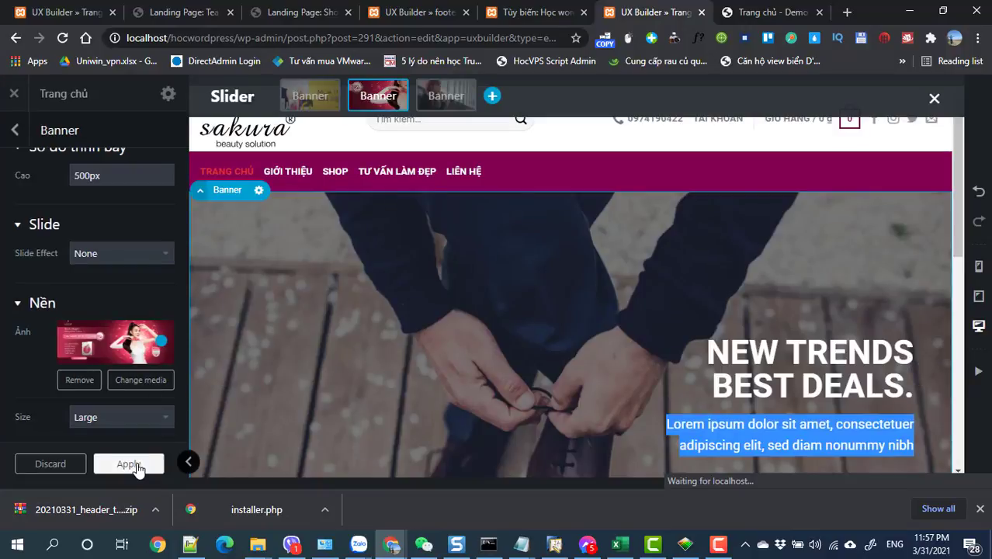
pyautogui.click(164, 224)
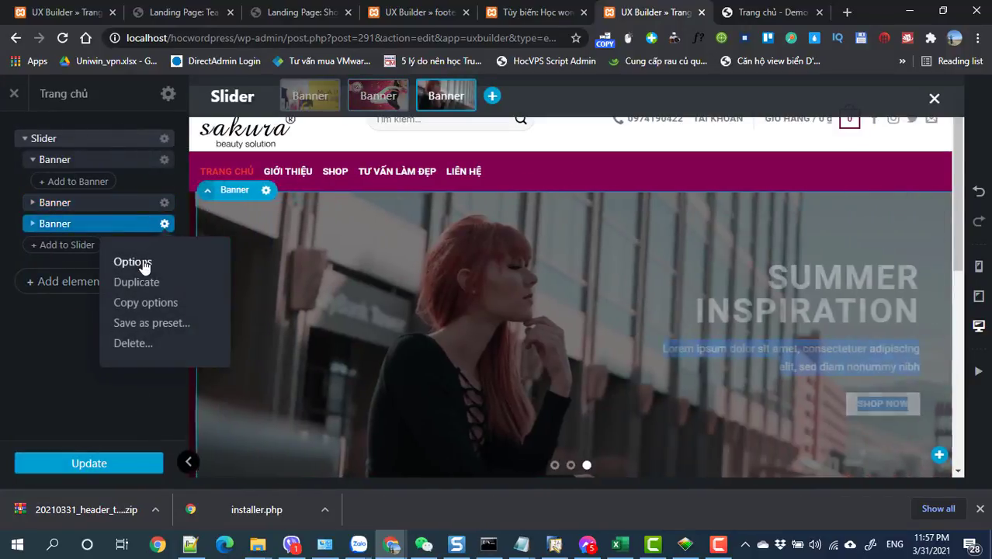
pyautogui.click(128, 259)
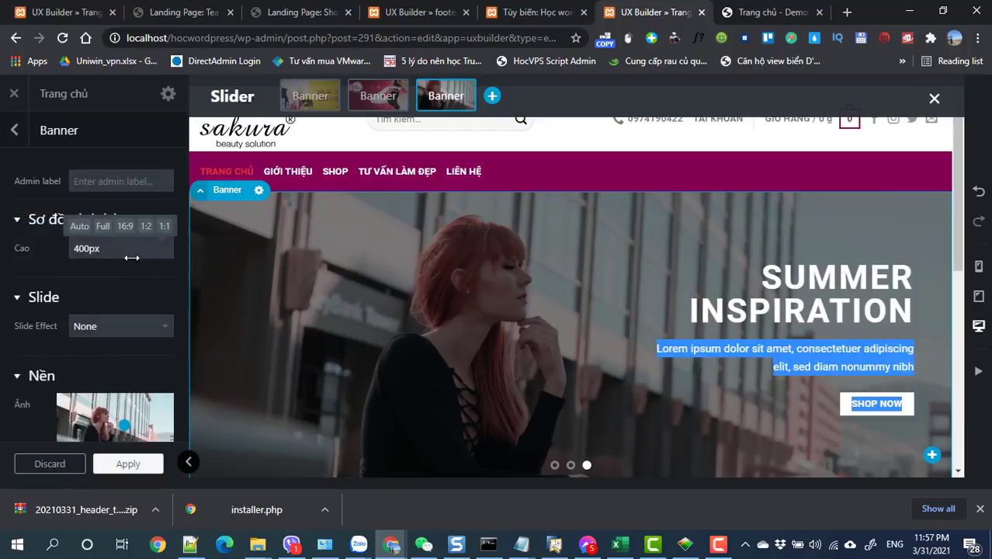
pyautogui.click(75, 249)
pyautogui.press('Delete')
pyautogui.write('5')
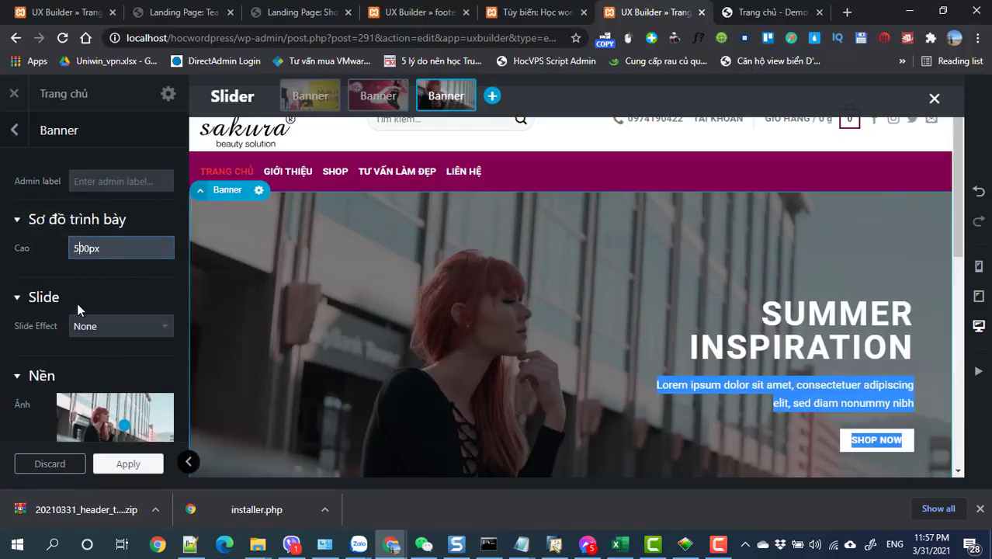
# - Upload sider 4.jpg as the third banner's background image and apply the banner options
pyautogui.scroll(-2, 98, 406)
pyautogui.click(136, 334)
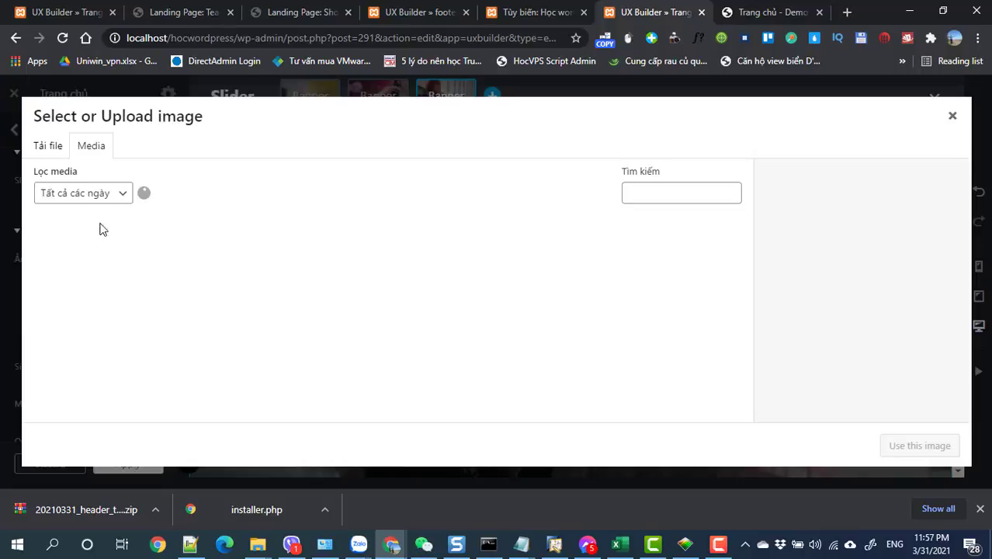
pyautogui.click(49, 148)
pyautogui.click(514, 316)
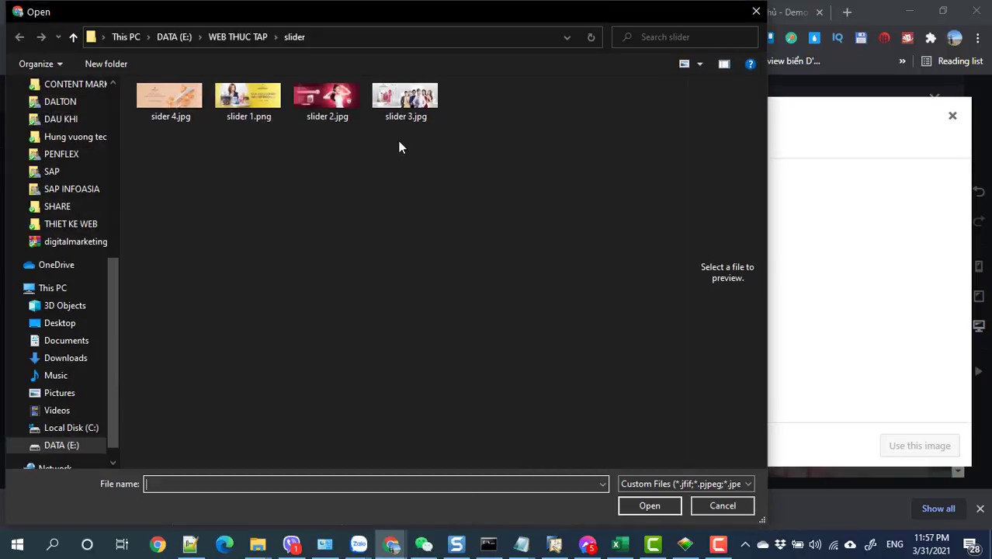
pyautogui.click(404, 104)
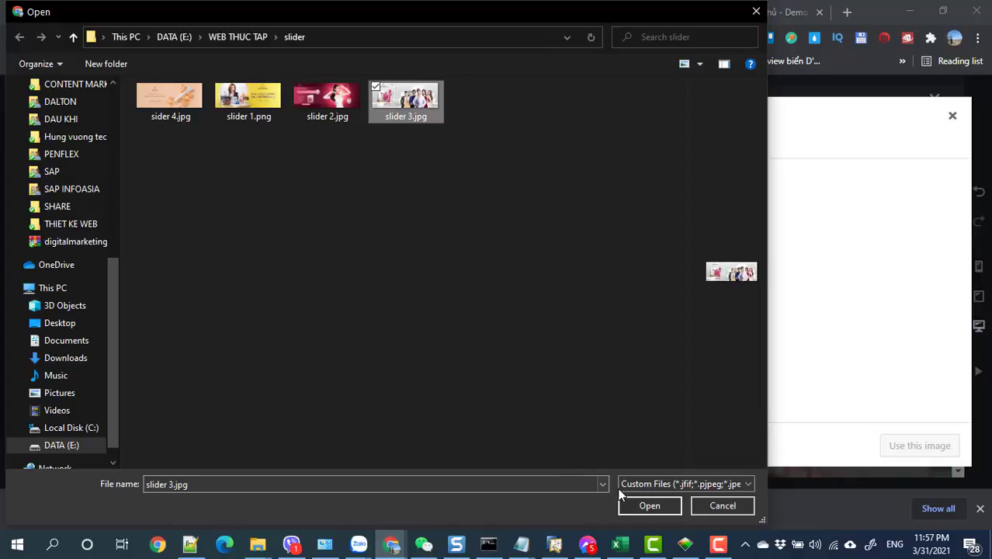
pyautogui.click(180, 108)
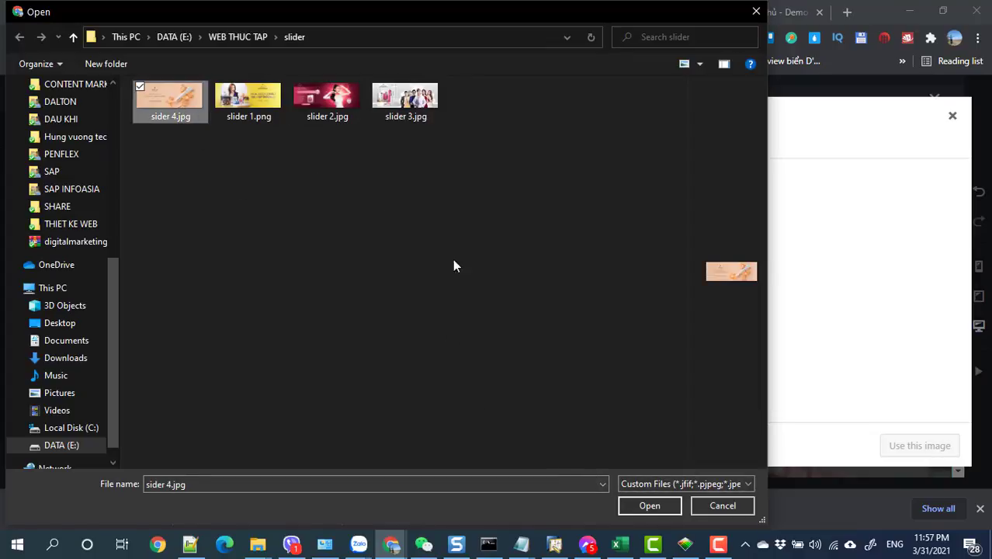
pyautogui.click(650, 507)
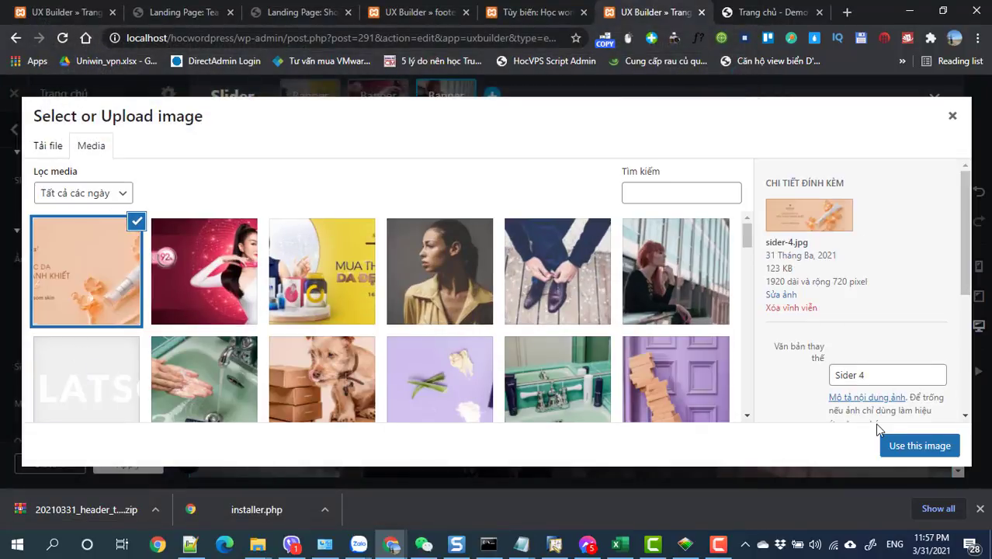
pyautogui.click(901, 443)
pyautogui.click(147, 465)
# - Duplicate the third banner, give the copy the uploaded slider 3.jpg as its background image, and apply it
pyautogui.rightClick(111, 224)
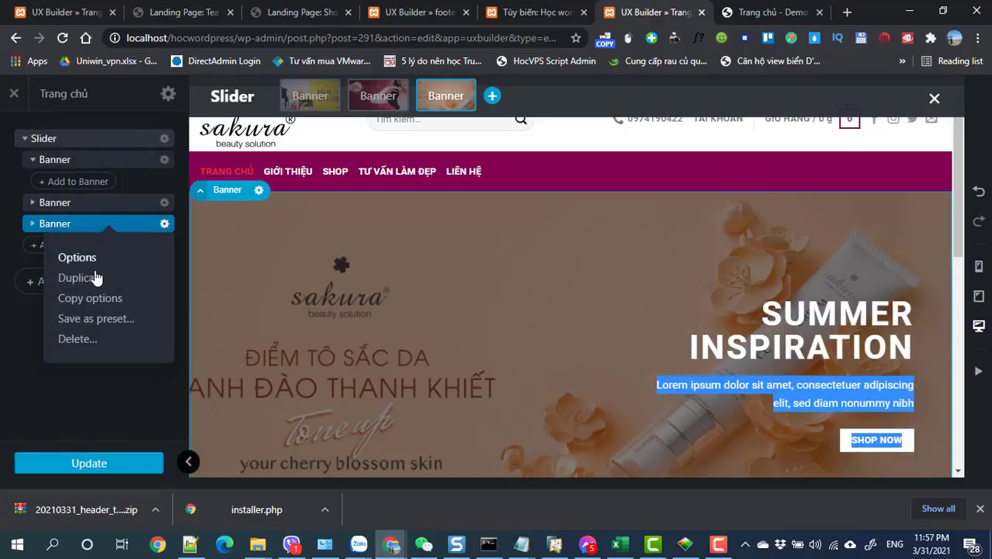
pyautogui.click(95, 278)
pyautogui.scroll(-3, 117, 394)
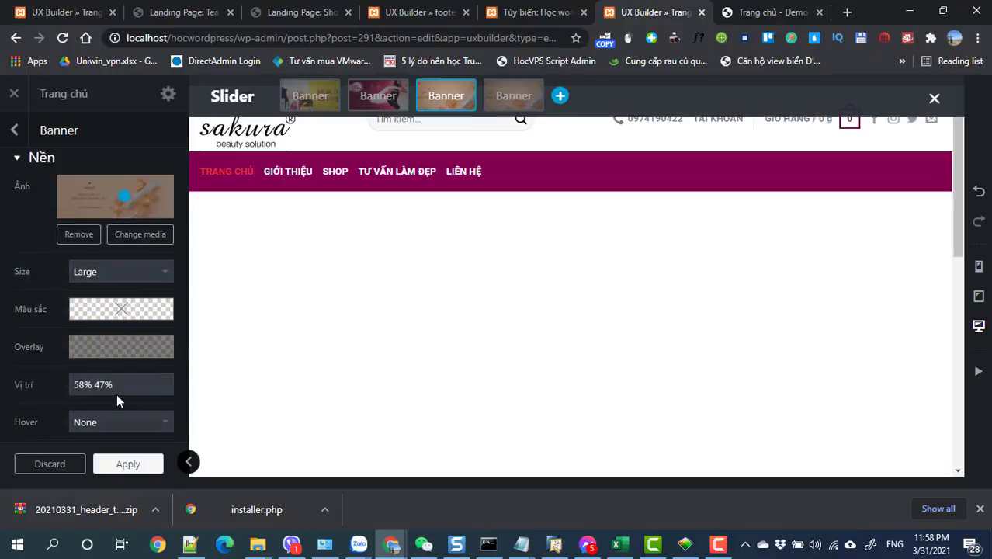
pyautogui.click(137, 236)
pyautogui.click(51, 150)
pyautogui.click(482, 318)
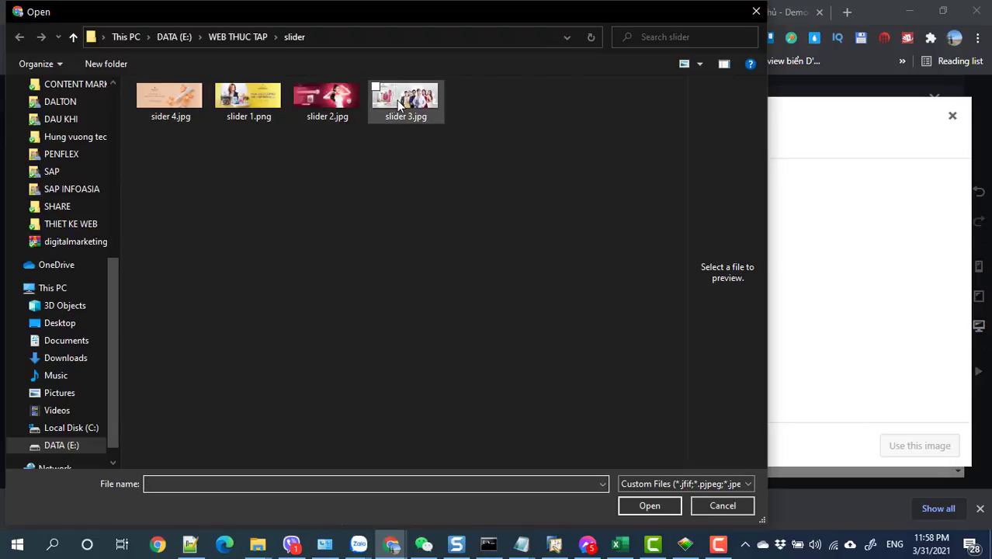
pyautogui.click(394, 104)
pyautogui.click(656, 505)
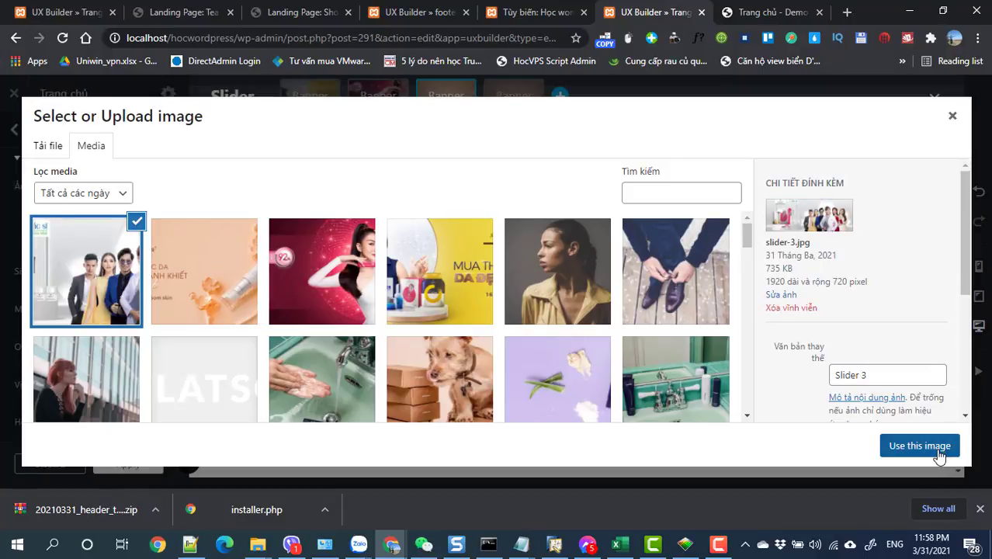
pyautogui.click(939, 458)
pyautogui.click(132, 464)
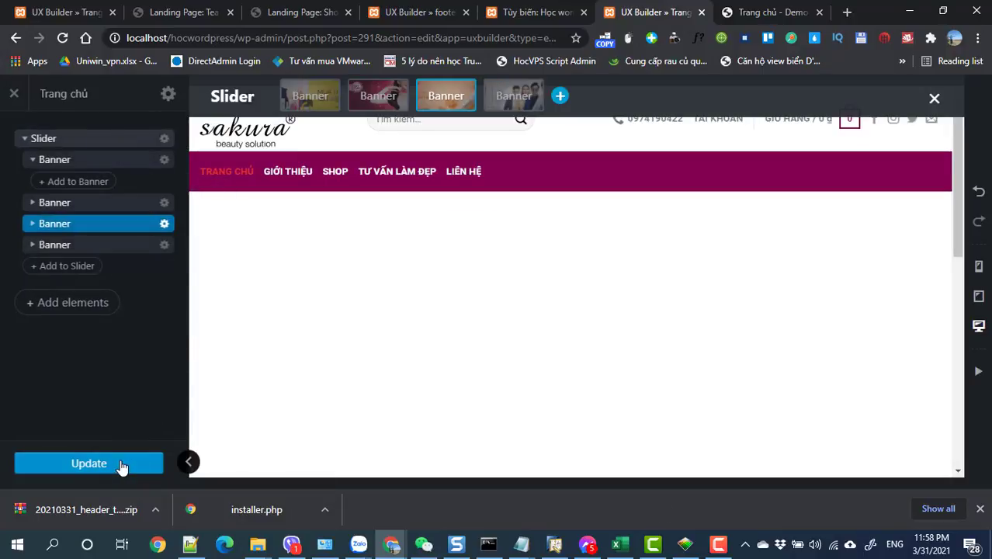
# - Examine the slider and the introduction section below it on the reference demo home page
pyautogui.click(772, 11)
pyautogui.scroll(-5, 583, 243)
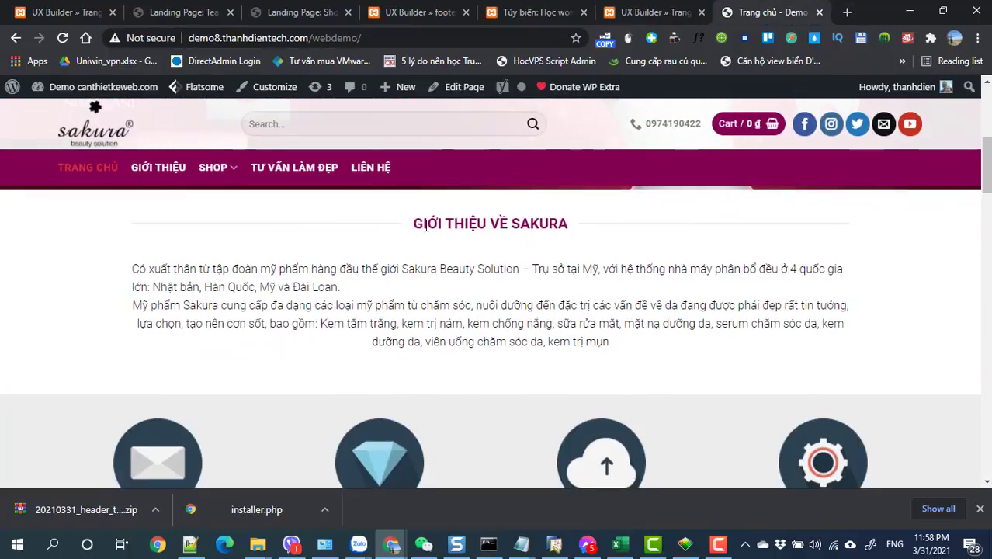
pyautogui.scroll(1, 474, 354)
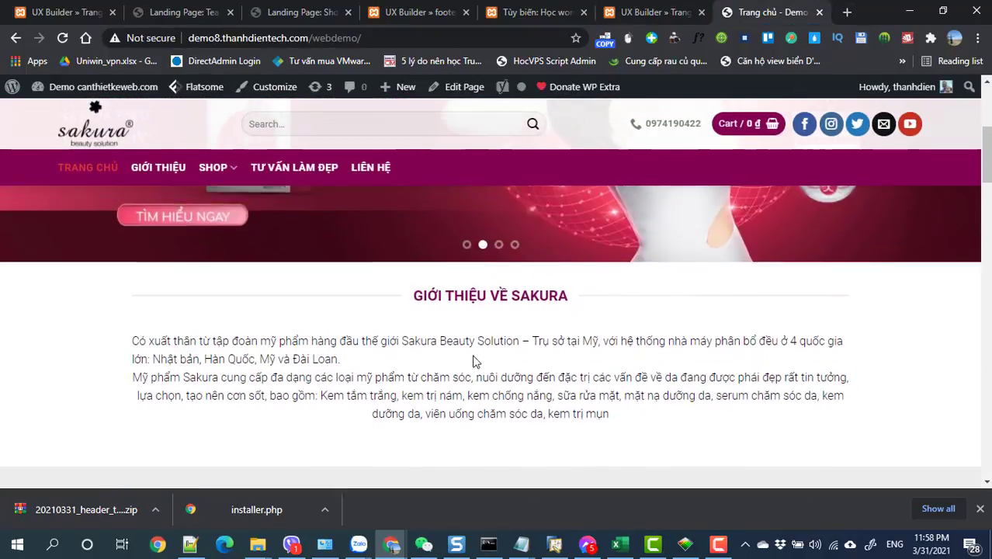
# - Close the old home page editor tab and the two landing page demo tabs
pyautogui.click(75, 14)
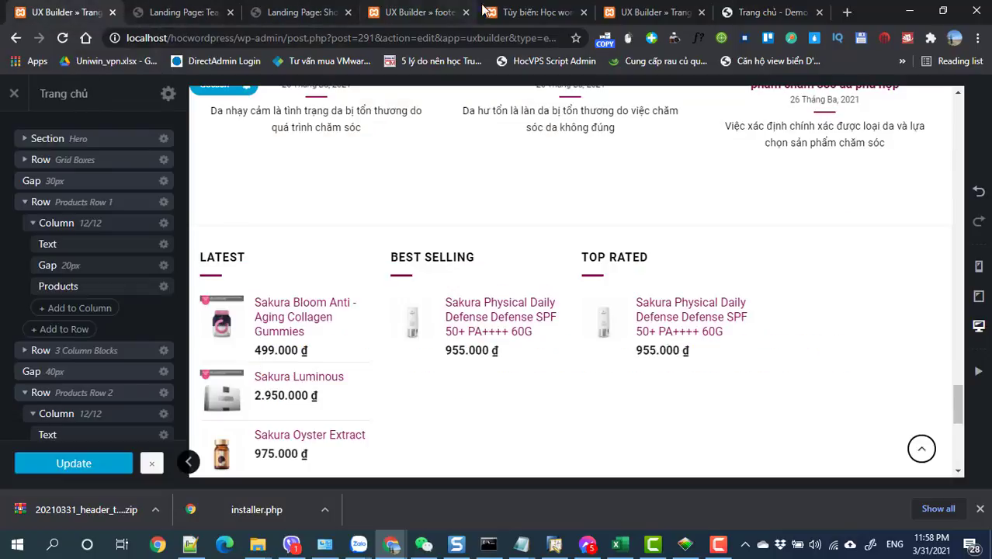
pyautogui.click(113, 12)
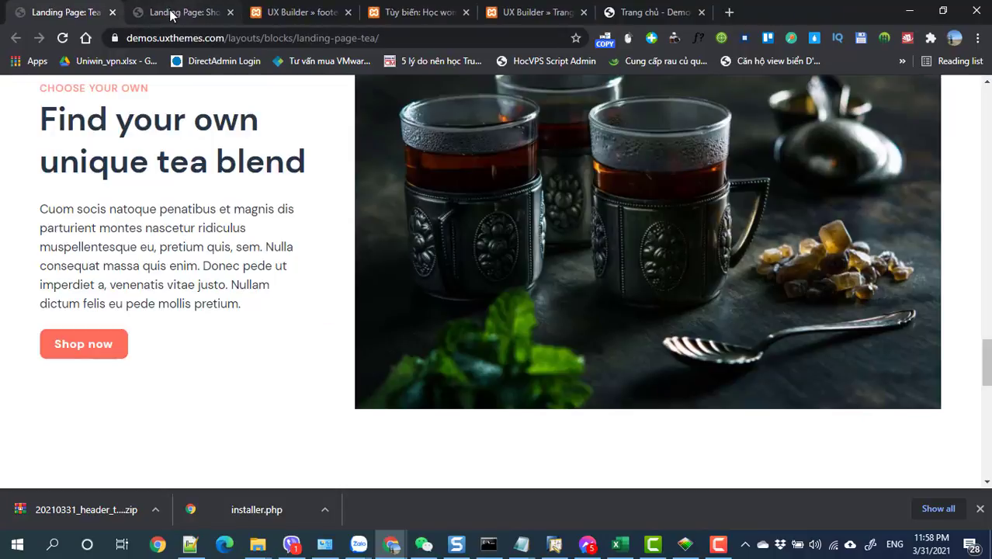
pyautogui.click(112, 12)
pyautogui.click(113, 12)
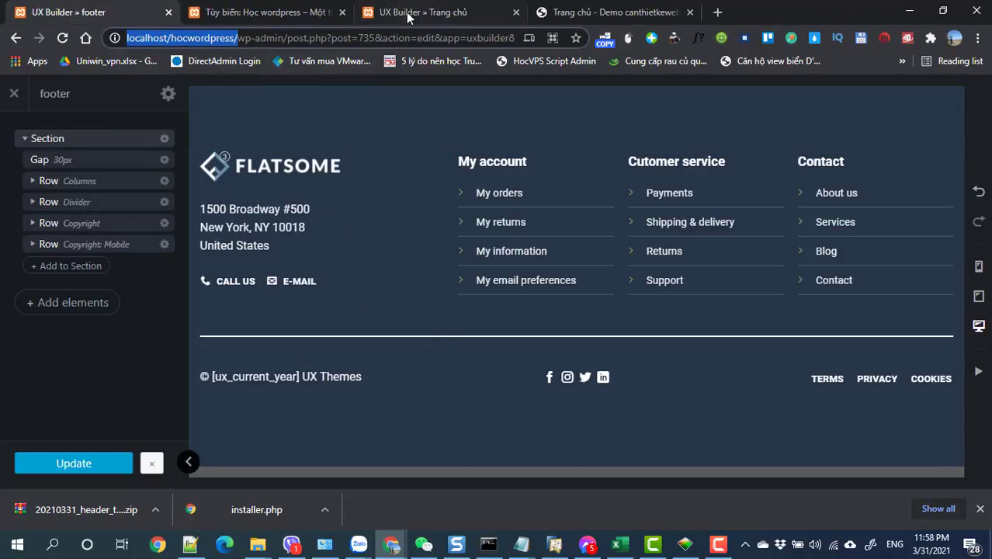
# - Return to the home page slider, check and apply the third banner's options, and update the page
pyautogui.click(407, 11)
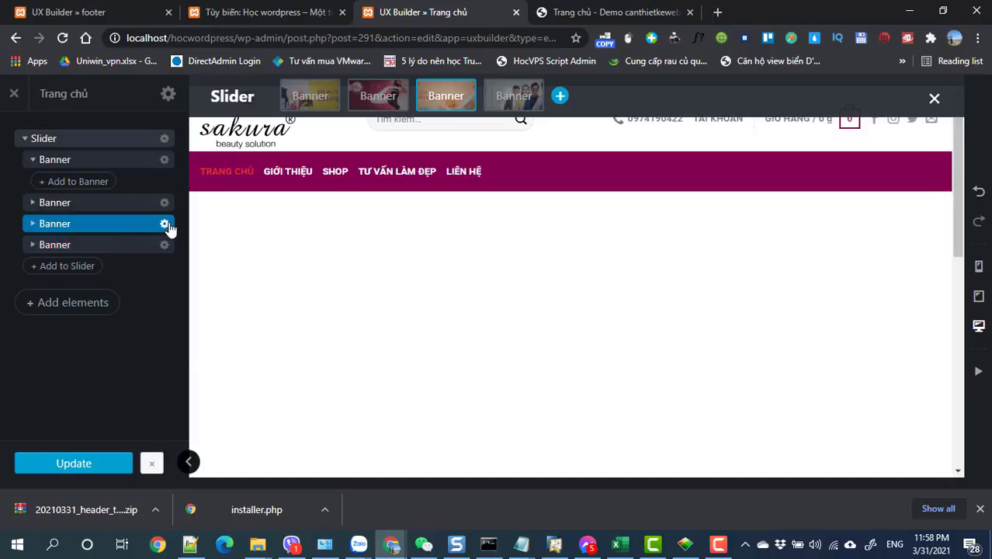
pyautogui.click(164, 224)
pyautogui.click(152, 262)
pyautogui.scroll(-3, 116, 272)
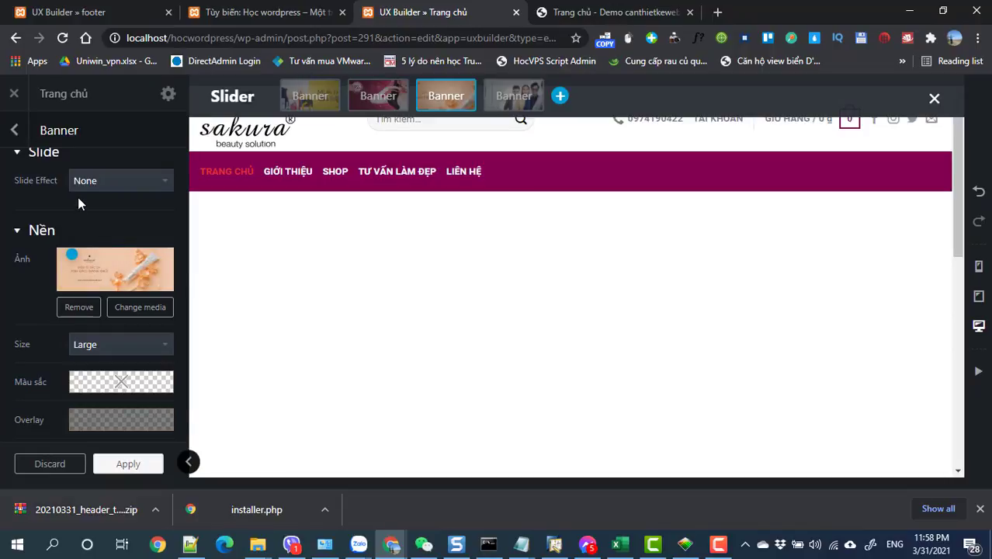
pyautogui.scroll(2, 75, 203)
pyautogui.click(126, 462)
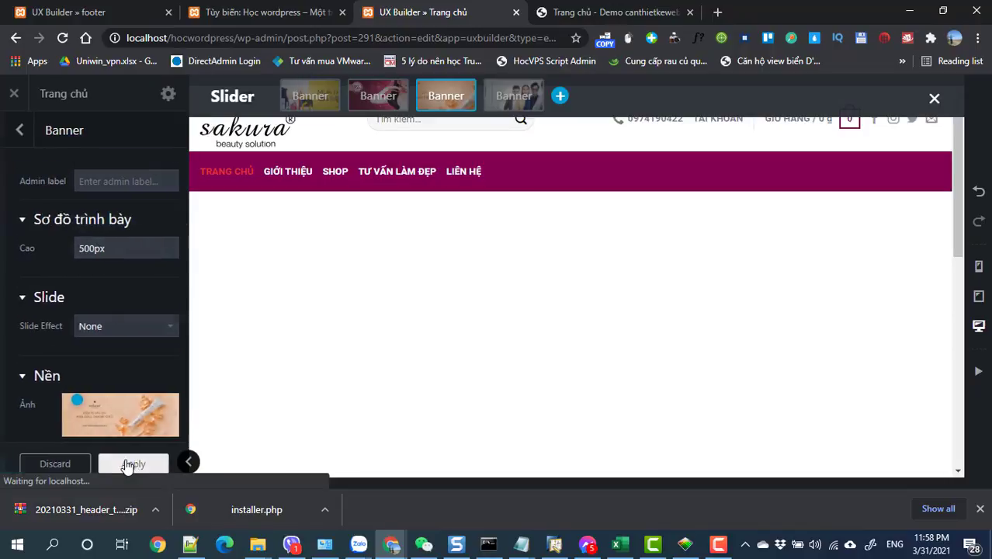
pyautogui.click(106, 465)
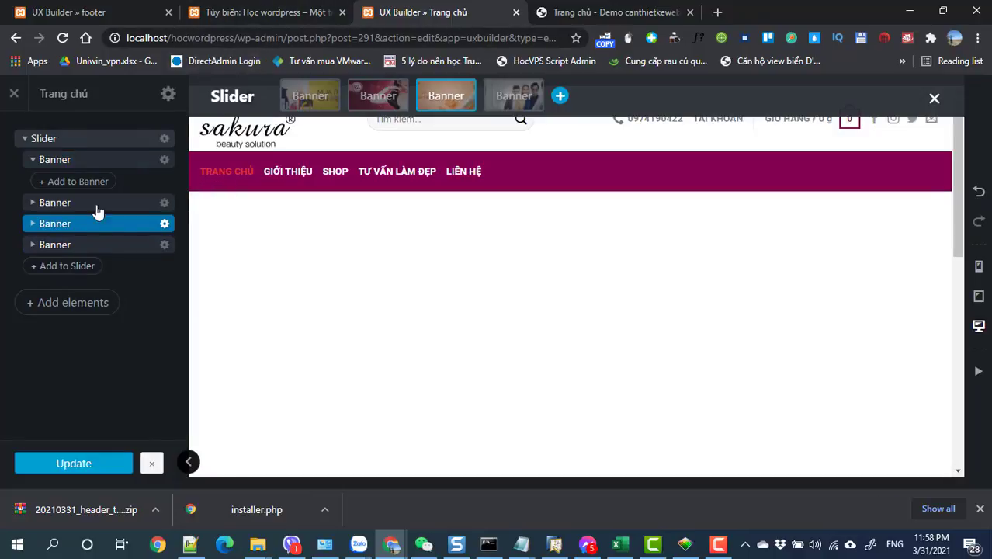
# - Open Flatsome Studio for adding elements and look through the Text layouts for a suitable introduction block
pyautogui.click(83, 303)
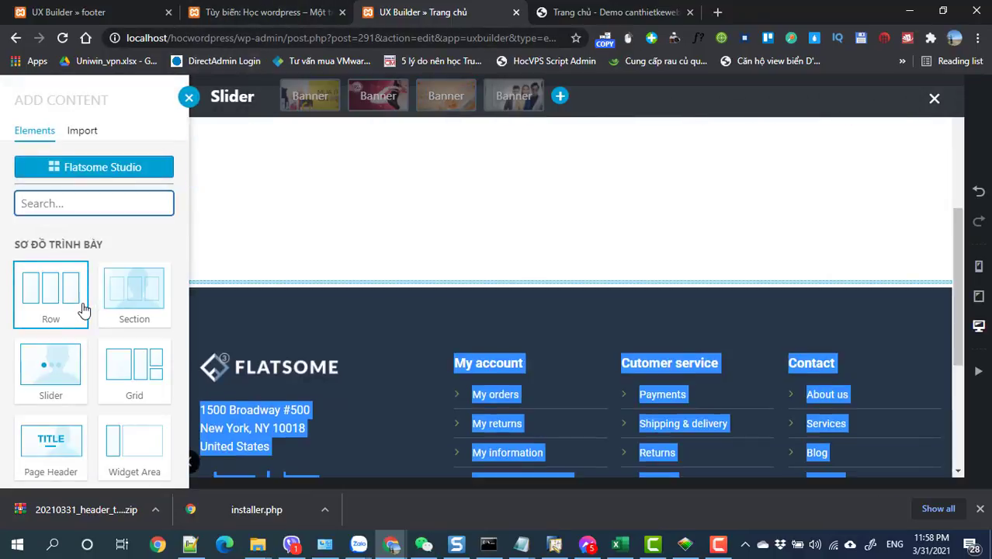
pyautogui.click(104, 167)
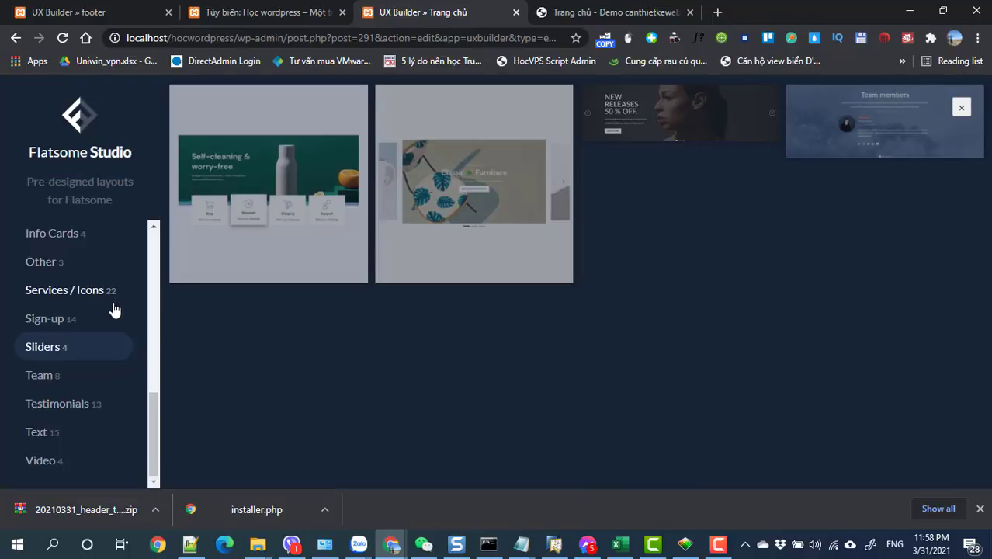
pyautogui.click(51, 436)
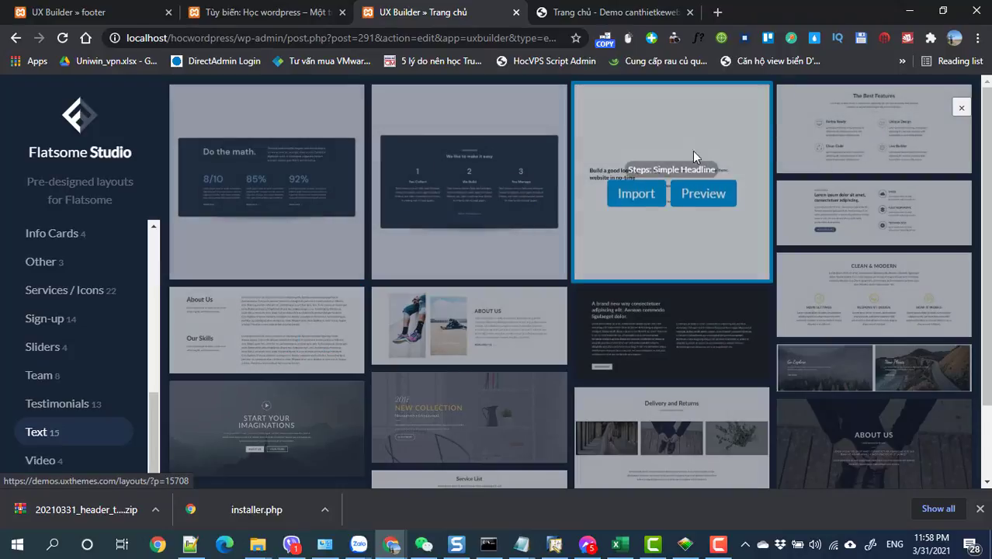
pyautogui.moveTo(908, 330)
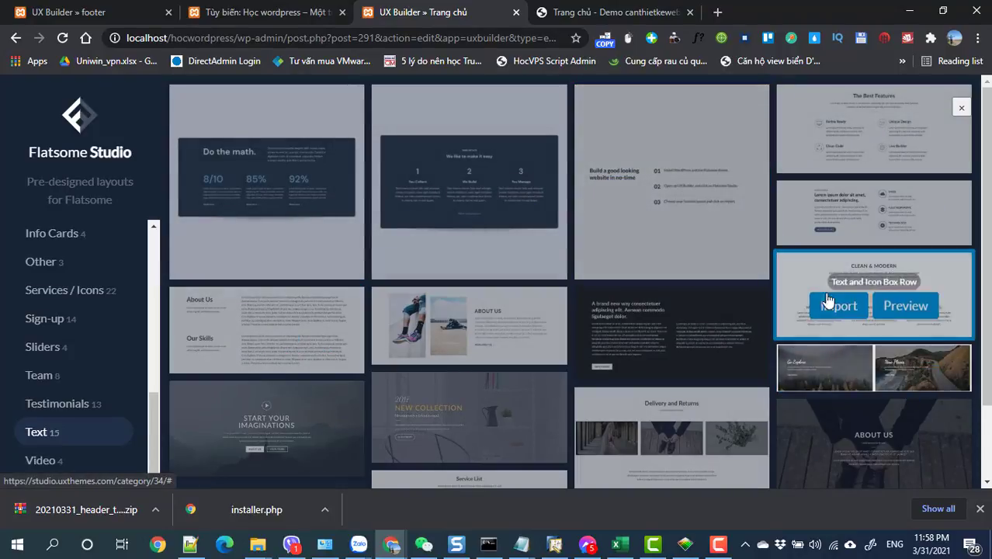
pyautogui.moveTo(471, 317)
pyautogui.scroll(-2, 471, 317)
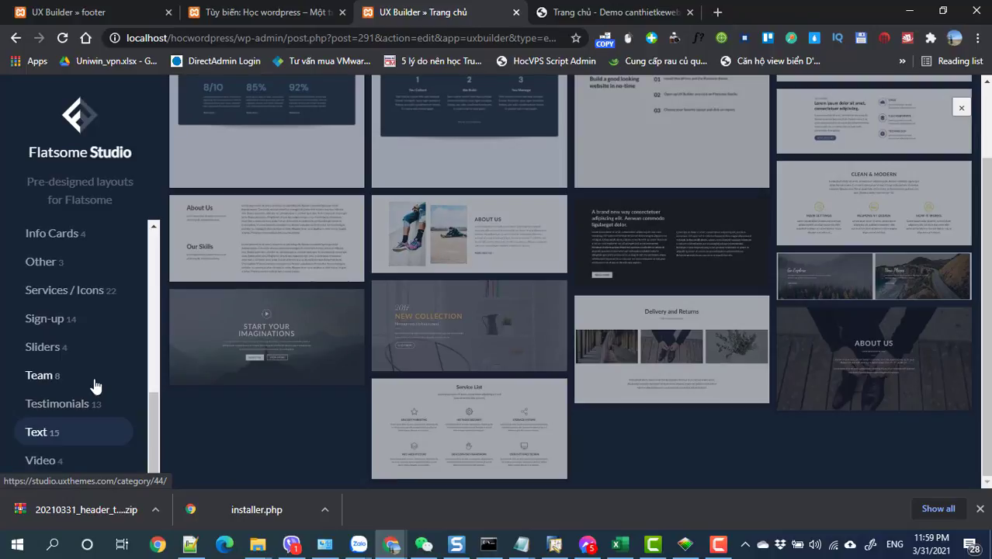
pyautogui.scroll(5, 95, 385)
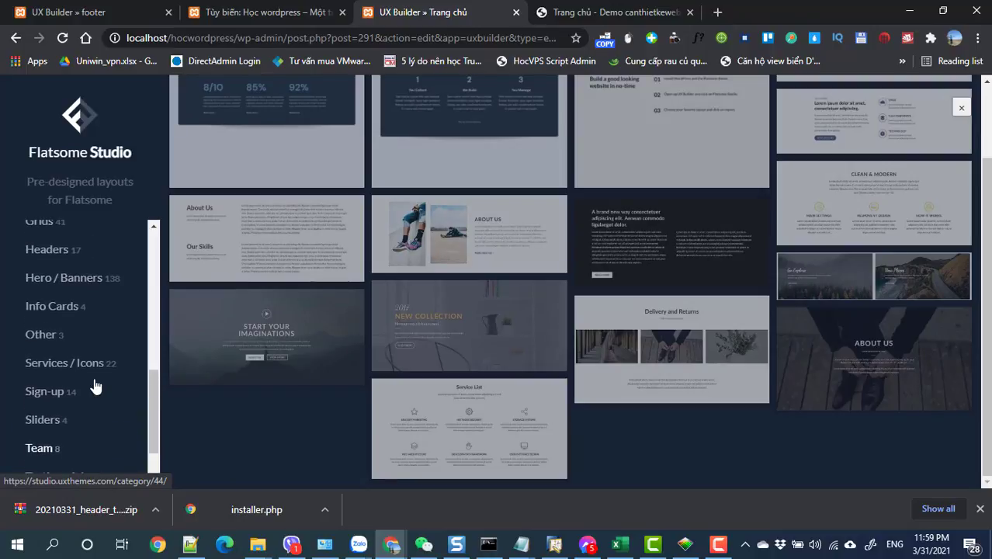
pyautogui.scroll(-1, 95, 385)
pyautogui.scroll(5, 95, 385)
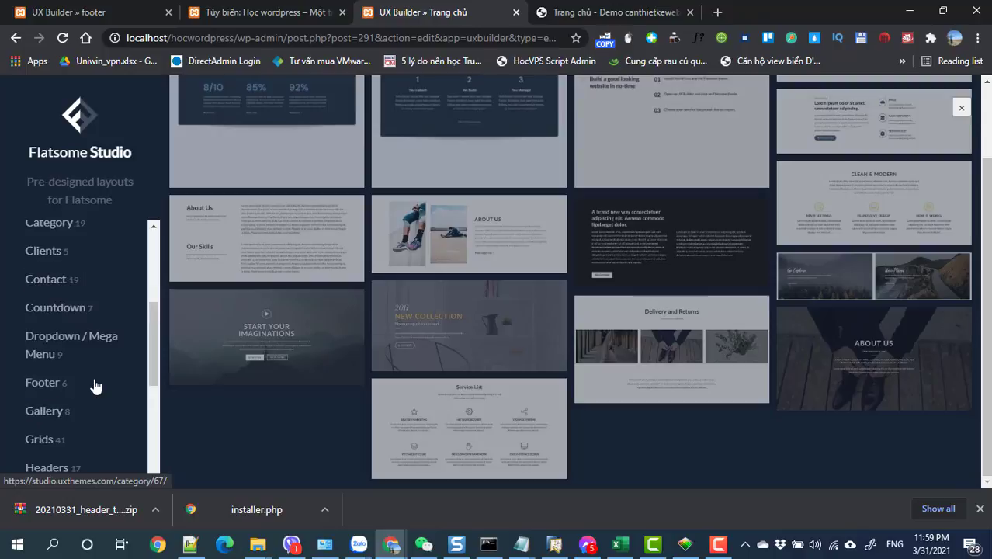
# - Look through the About layouts in Flatsome Studio for an introduction section
pyautogui.click(45, 285)
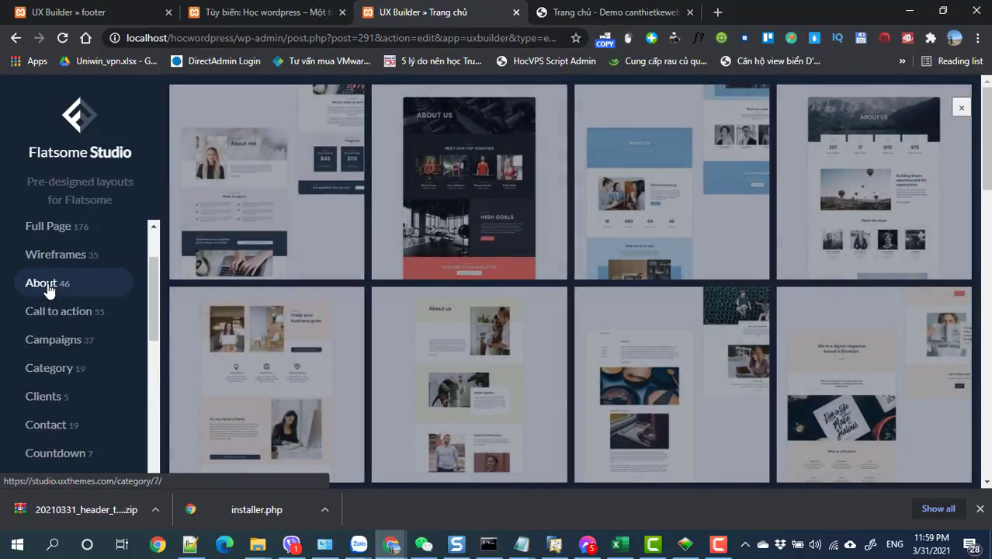
pyautogui.scroll(-8, 543, 357)
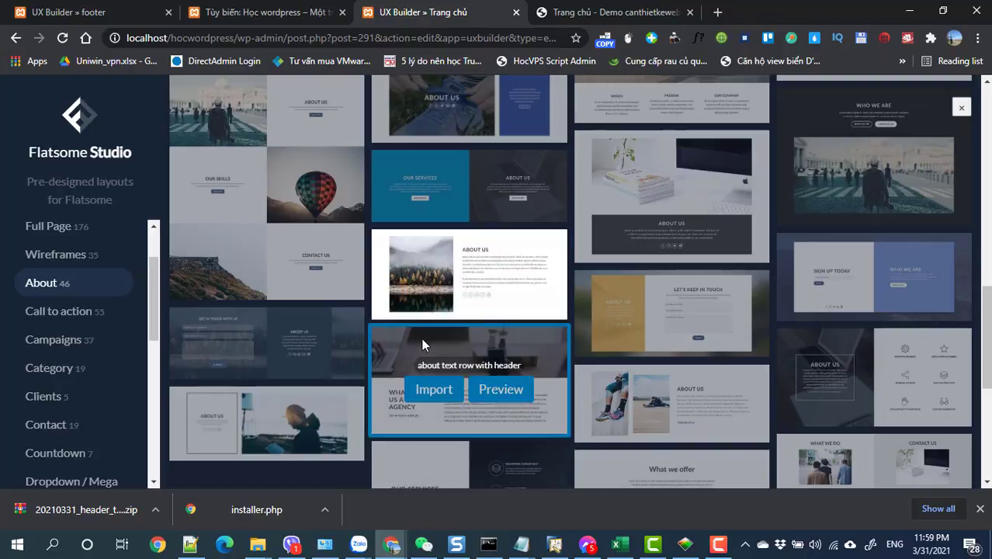
pyautogui.scroll(-2, 434, 349)
pyautogui.scroll(-1, 421, 357)
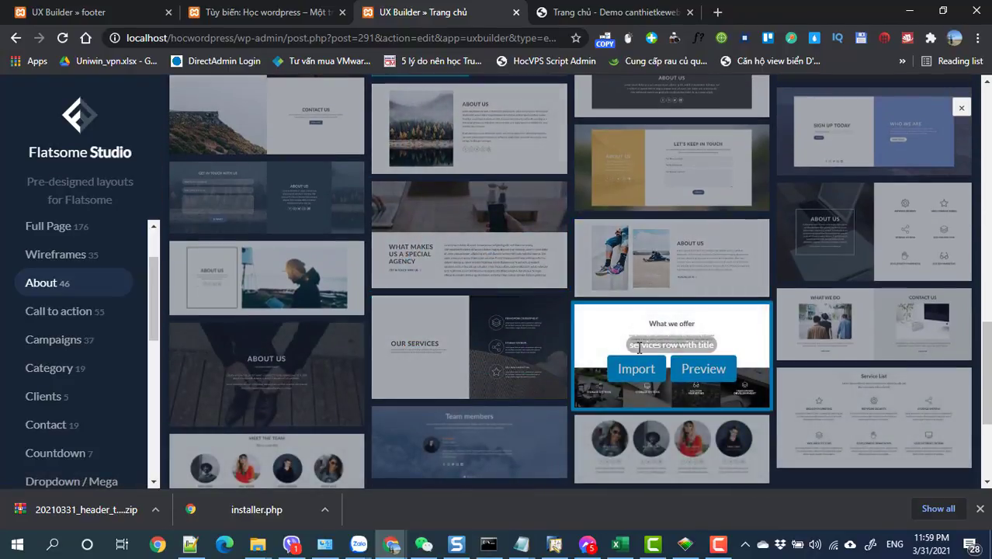
pyautogui.scroll(-4, 617, 341)
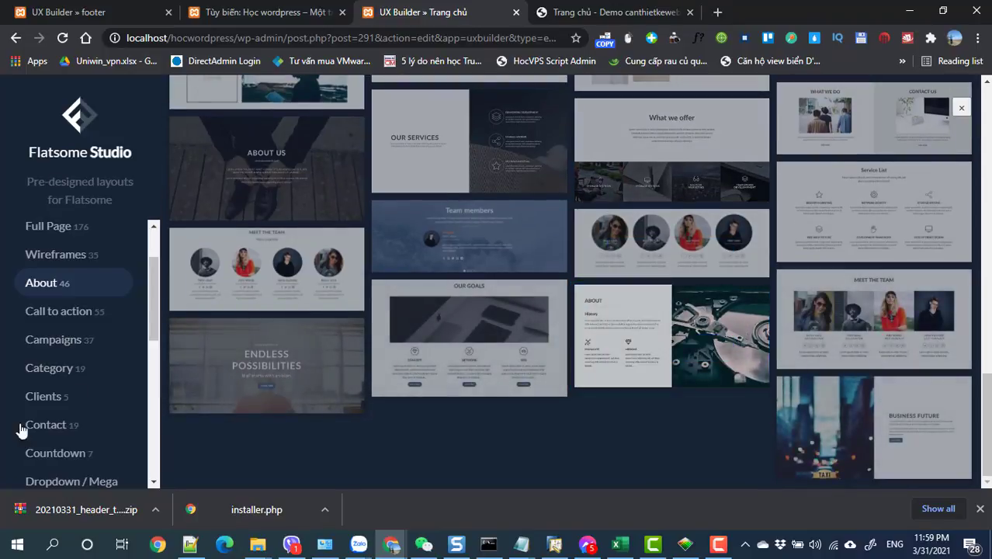
pyautogui.scroll(2, 52, 233)
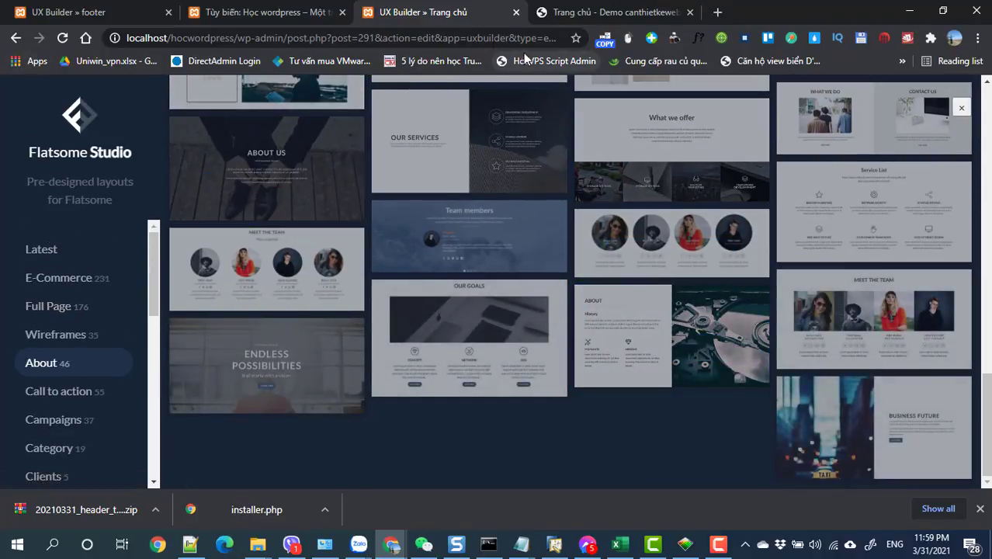
# - Leave Flatsome Studio, load the site's home page at localhost/hocwordpress/ and reopen it in UX Builder
pyautogui.click(14, 38)
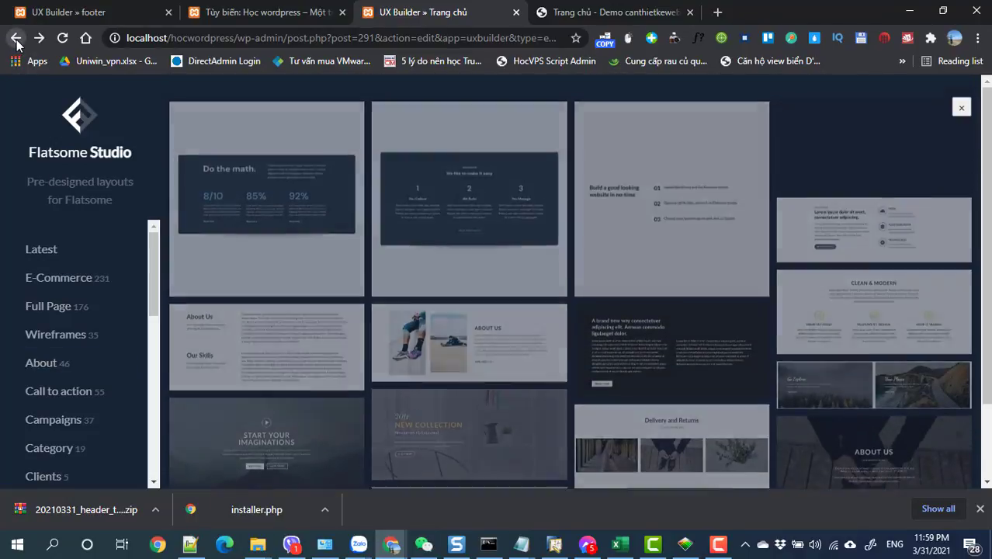
pyautogui.click(15, 38)
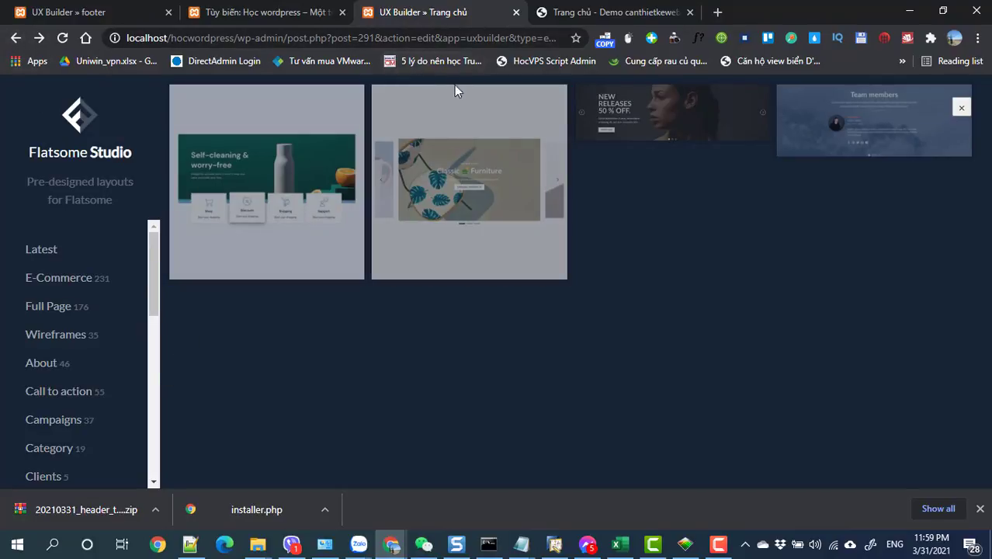
pyautogui.moveTo(239, 38); pyautogui.dragTo(979, 38)
pyautogui.press('BackSpace')
pyautogui.press('Return')
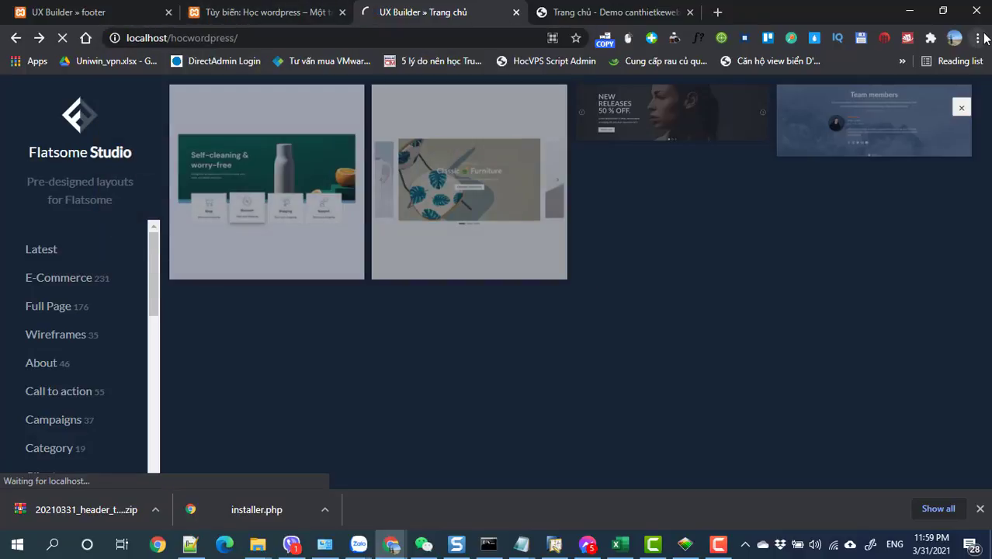
pyautogui.scroll(-4, 764, 256)
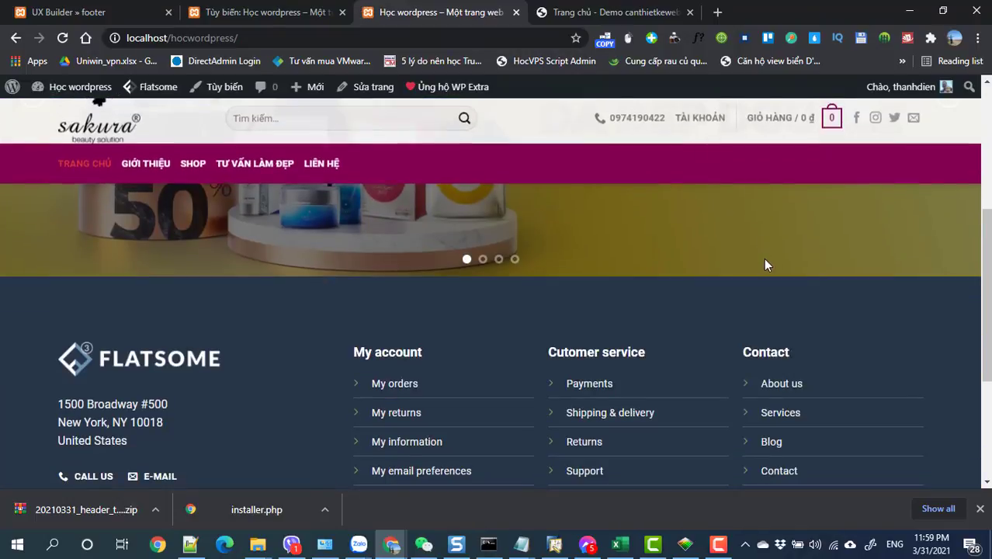
pyautogui.scroll(4, 765, 264)
pyautogui.moveTo(373, 90)
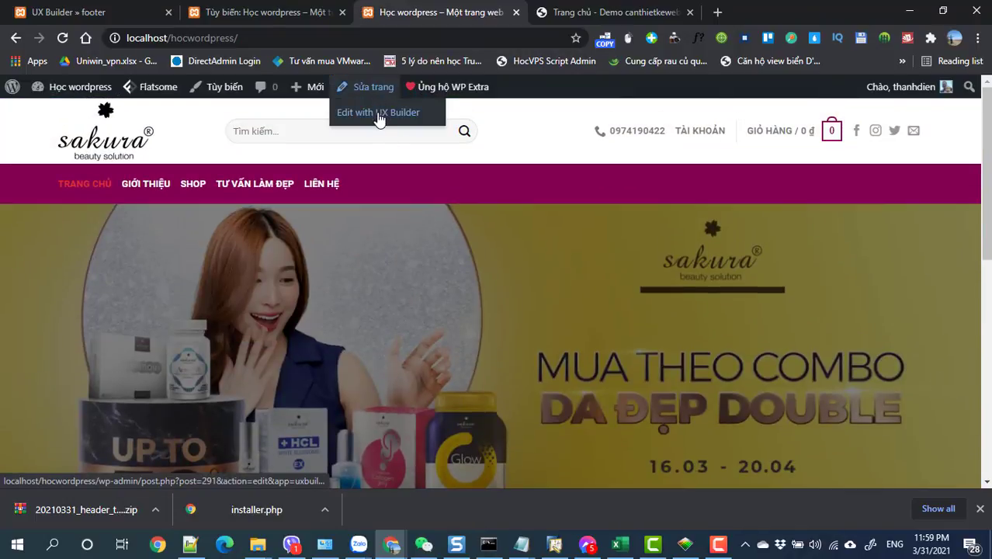
pyautogui.click(380, 117)
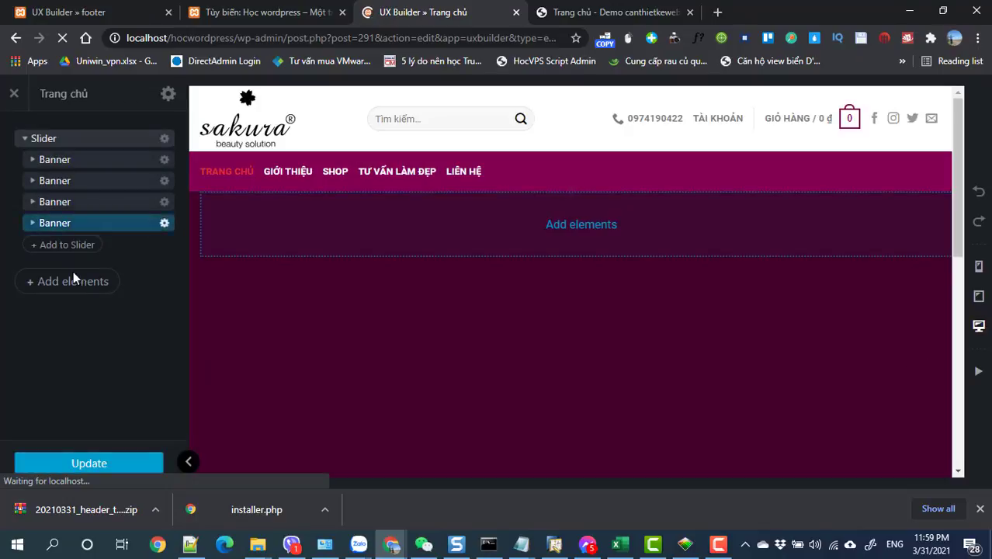
# - Check the demo site's introduction section and add a one-column row below the home page slider
pyautogui.click(69, 283)
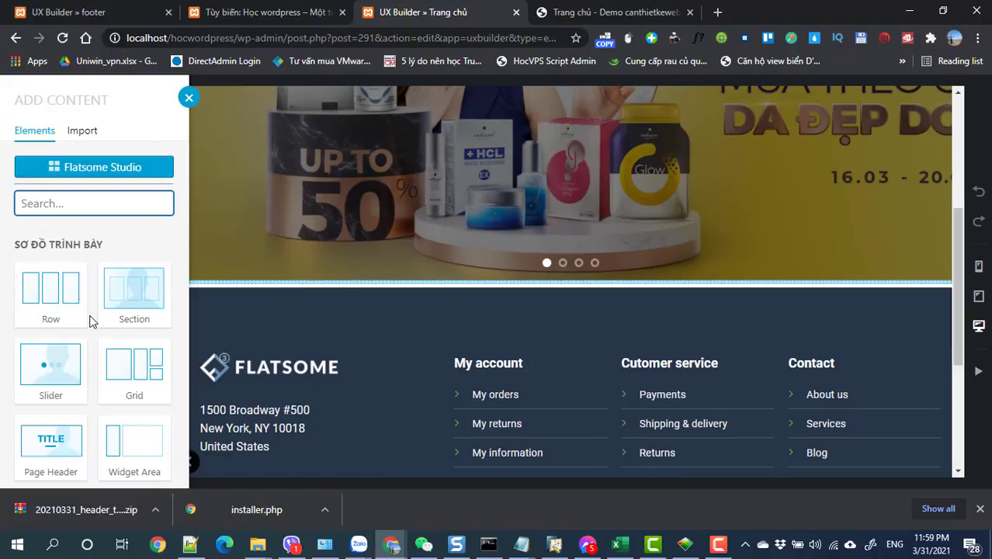
pyautogui.click(611, 21)
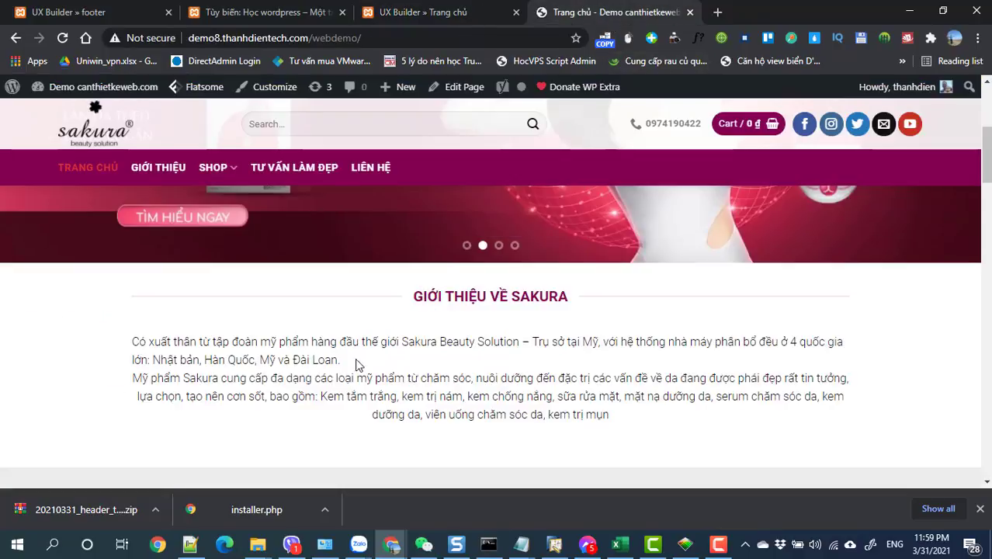
pyautogui.scroll(-1, 326, 374)
pyautogui.scroll(3, 326, 373)
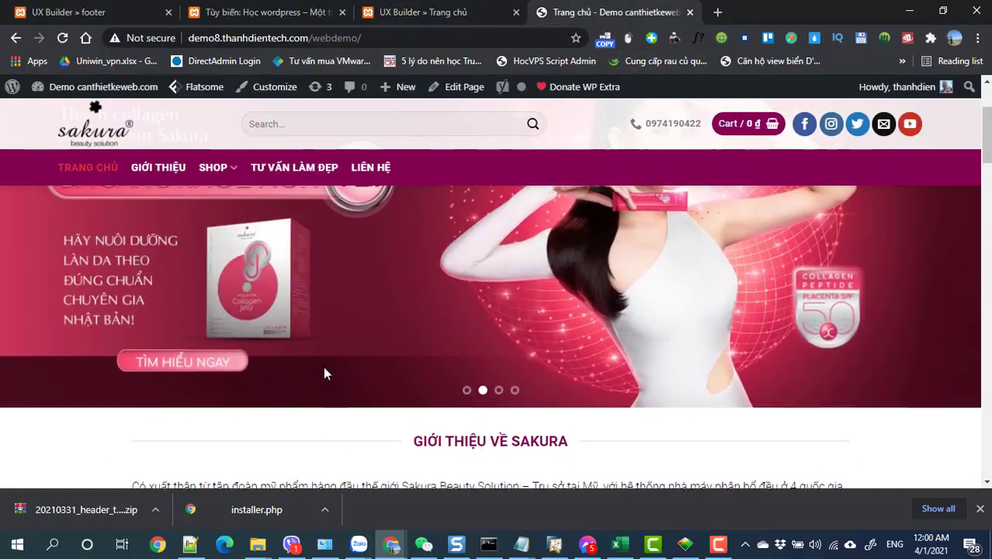
pyautogui.scroll(-2, 325, 373)
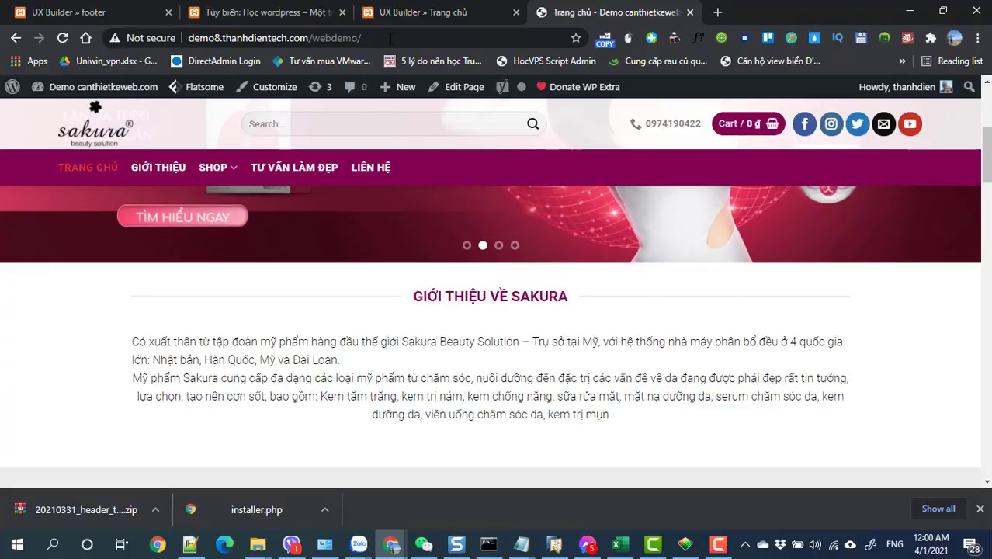
pyautogui.click(396, 15)
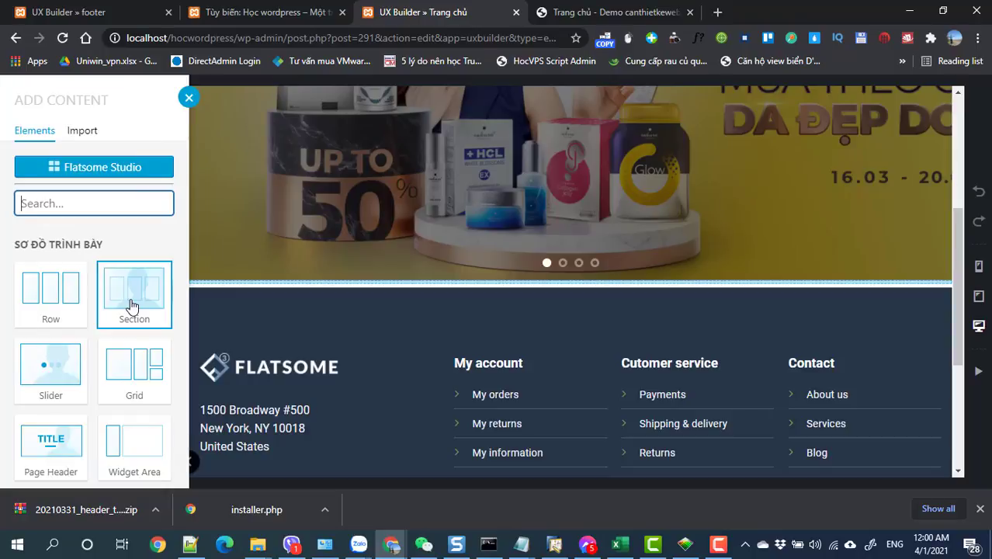
pyautogui.click(48, 307)
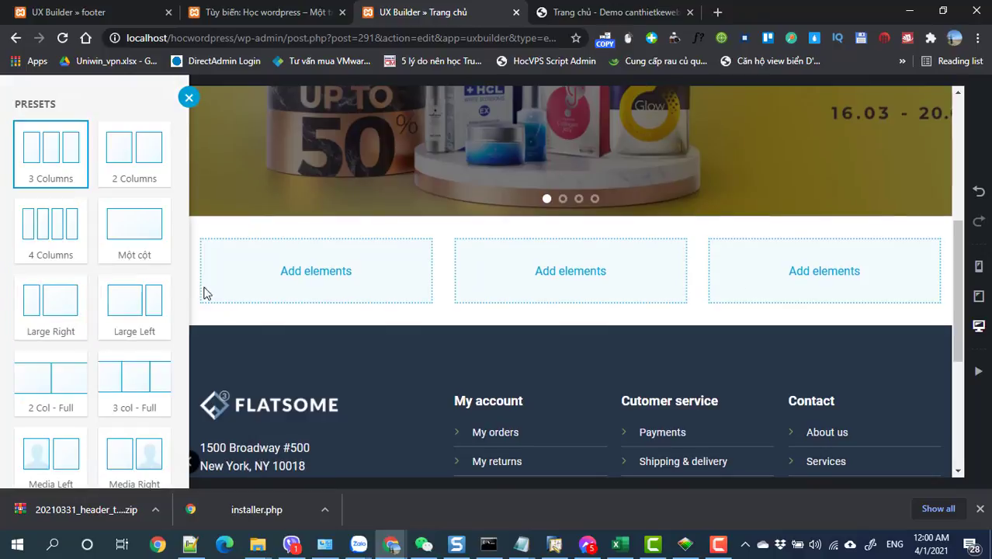
pyautogui.click(130, 237)
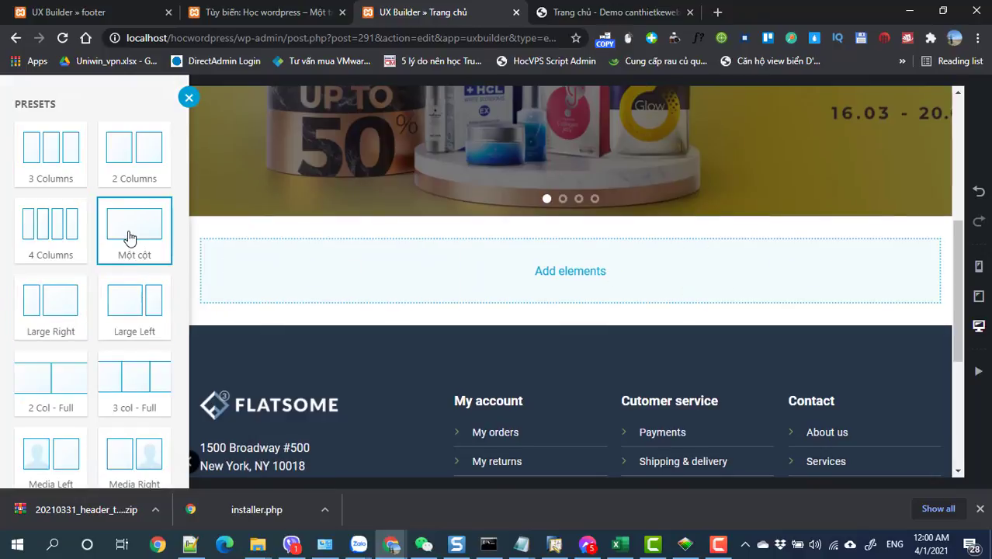
pyautogui.scroll(-3, 111, 415)
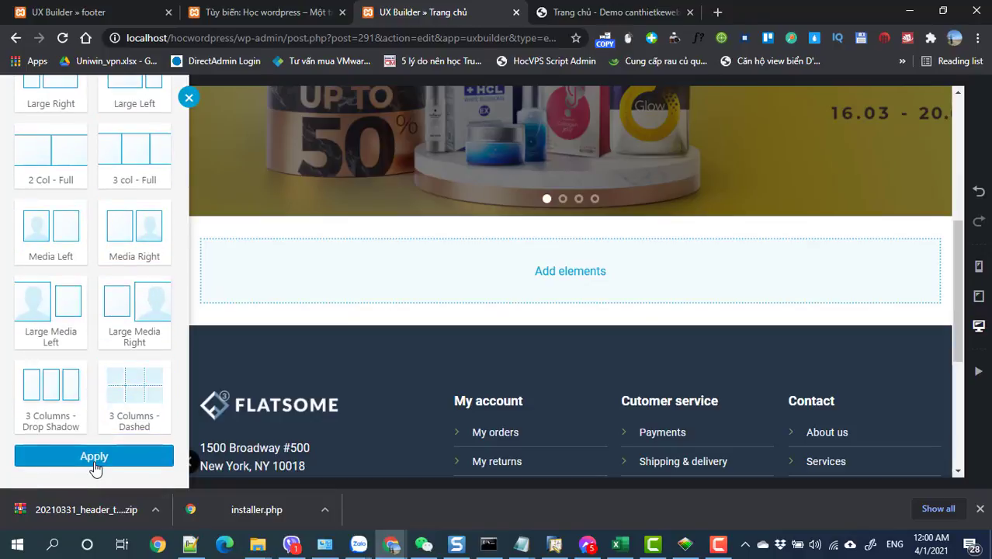
pyautogui.click(93, 457)
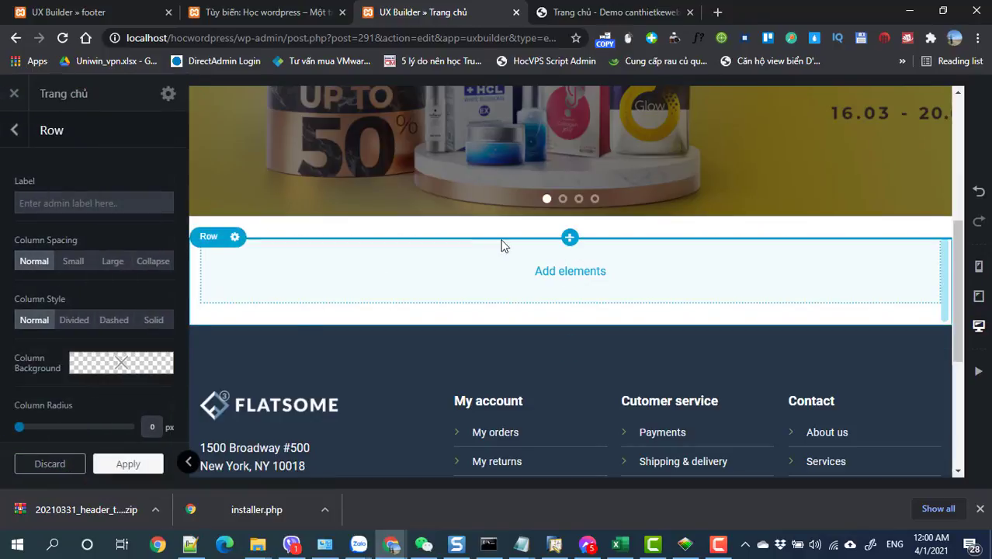
pyautogui.click(106, 466)
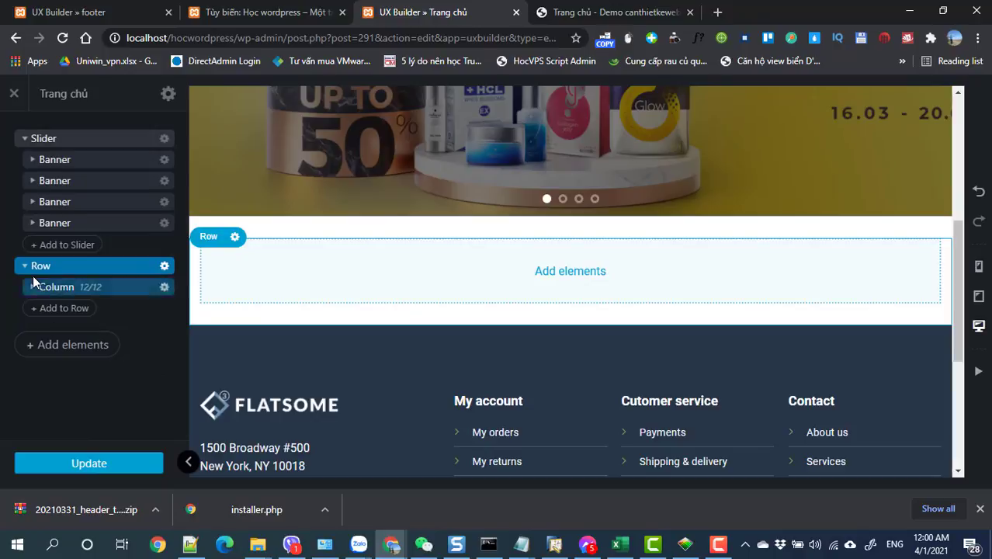
# - Add a Title element inside the new row and set its style to Center
pyautogui.click(79, 309)
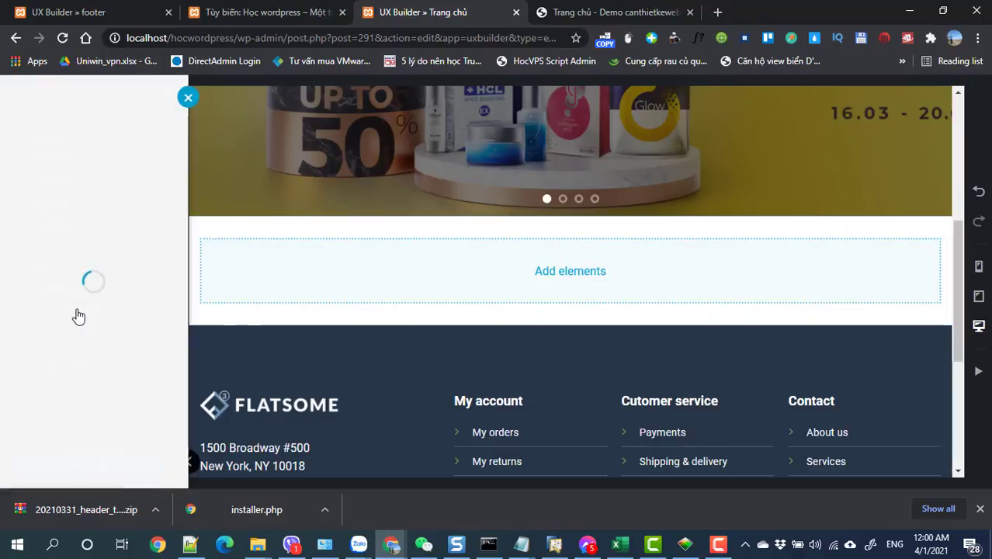
pyautogui.write('ti')
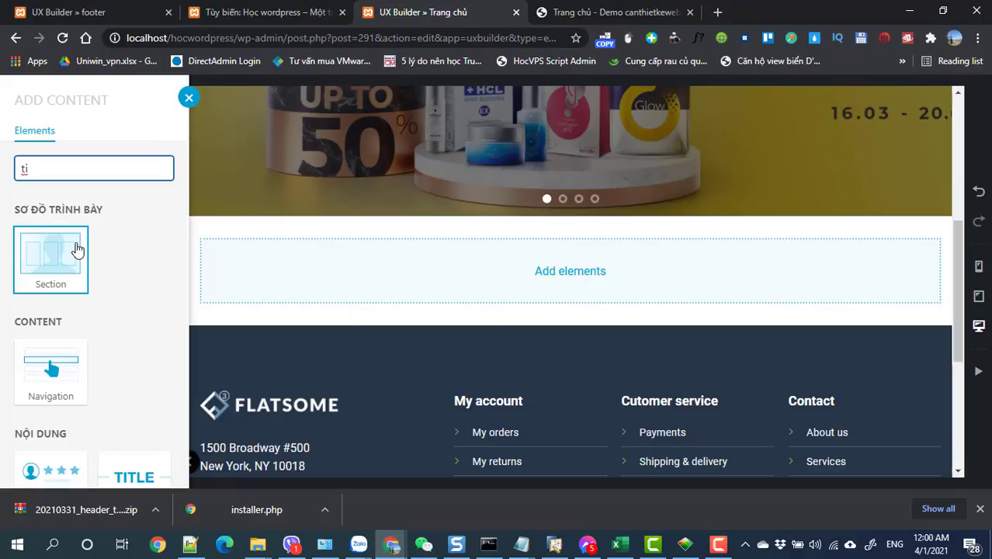
pyautogui.write('t')
pyautogui.click(76, 249)
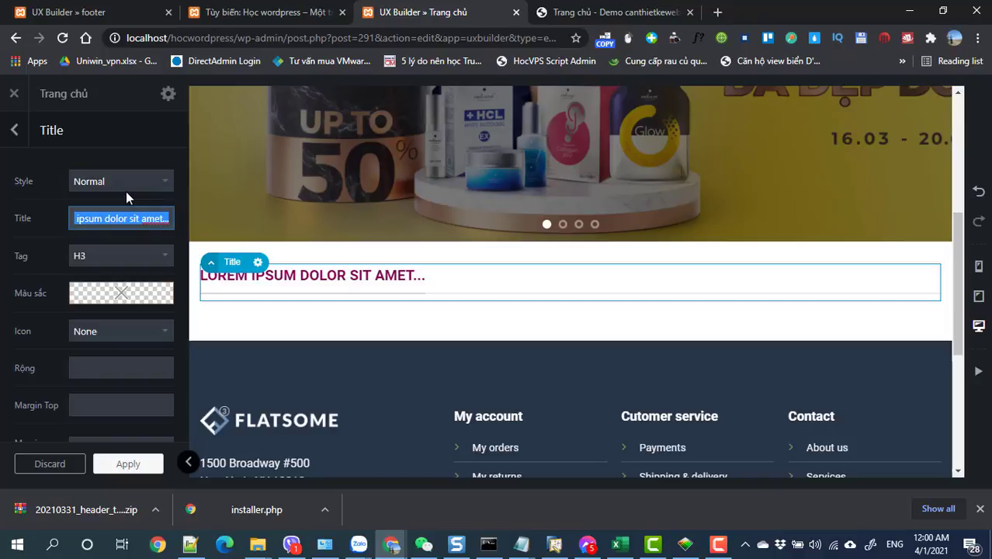
pyautogui.click(126, 189)
pyautogui.click(118, 215)
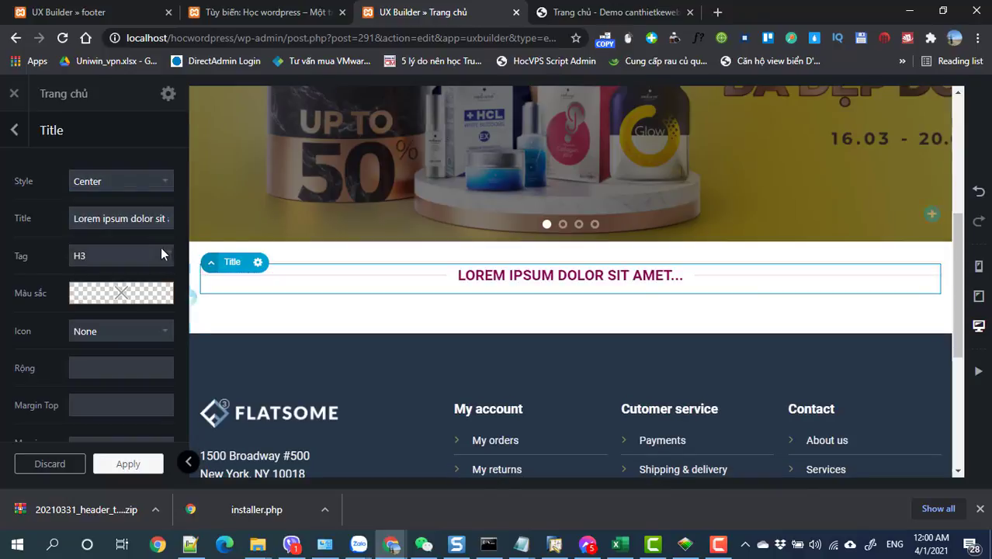
# - Copy the introduction heading from the demo site and apply "GIỚI THIỆU VỀ SAKURA" as the title text
pyautogui.click(618, 20)
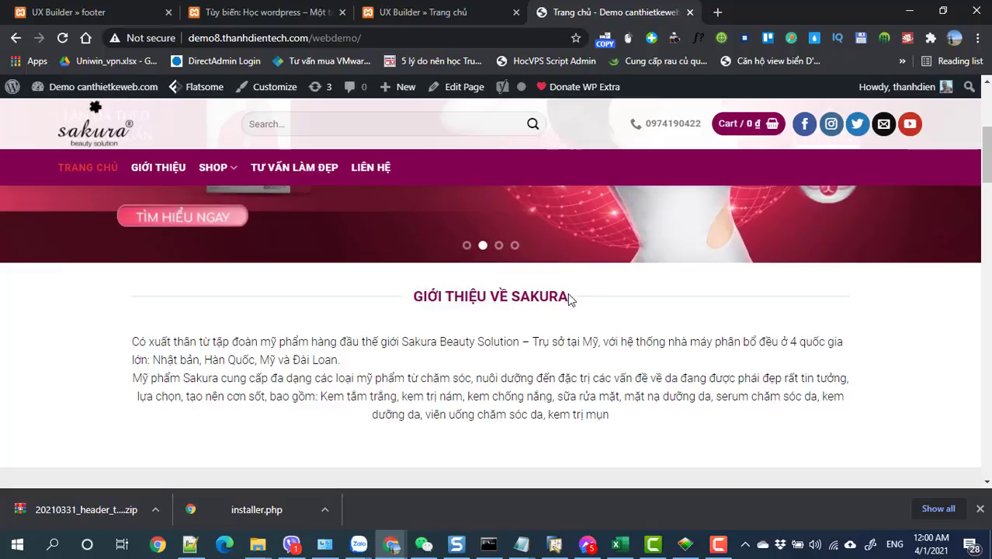
pyautogui.moveTo(572, 299); pyautogui.dragTo(564, 296)
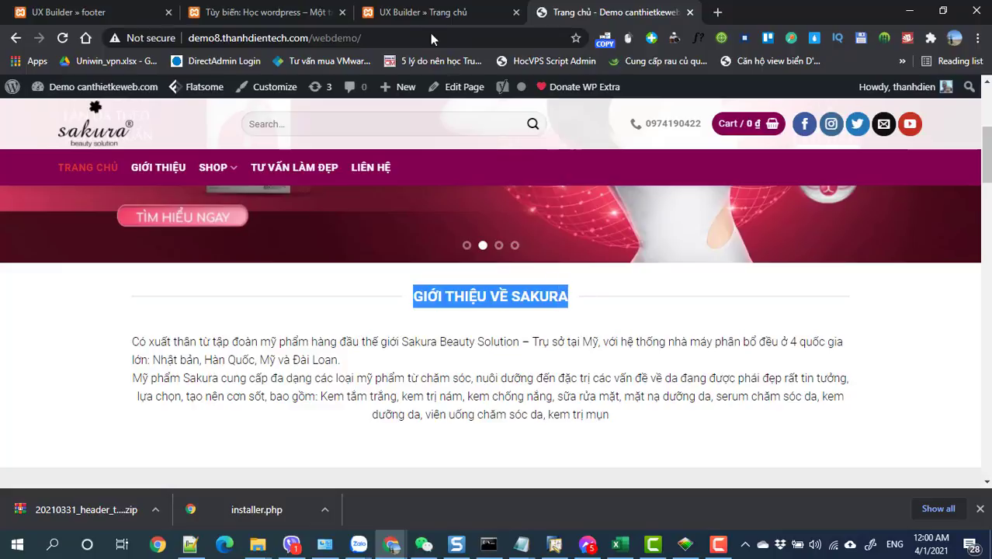
pyautogui.click(385, 17)
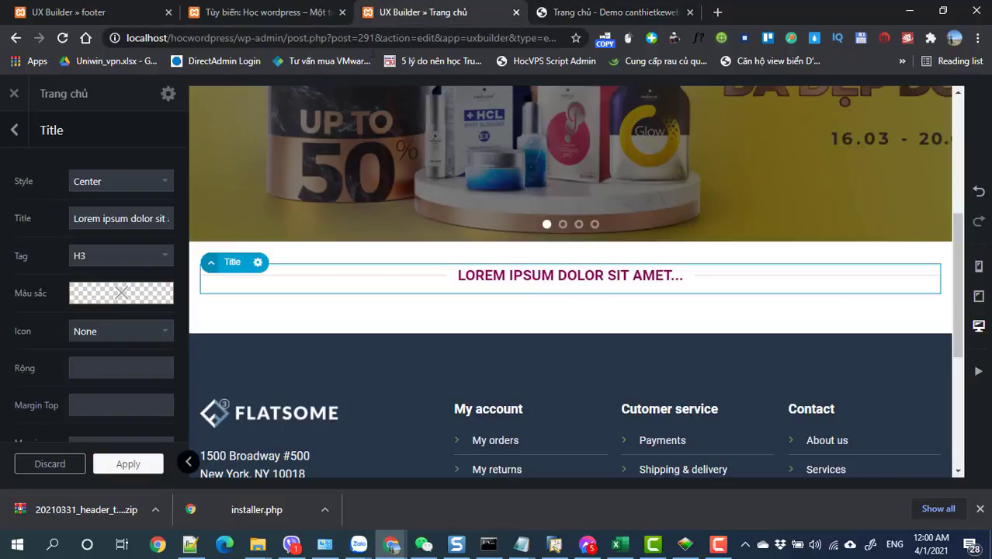
pyautogui.tripleClick(100, 218)
pyautogui.write('GIỚI THIỆU VỀ SAKURA')
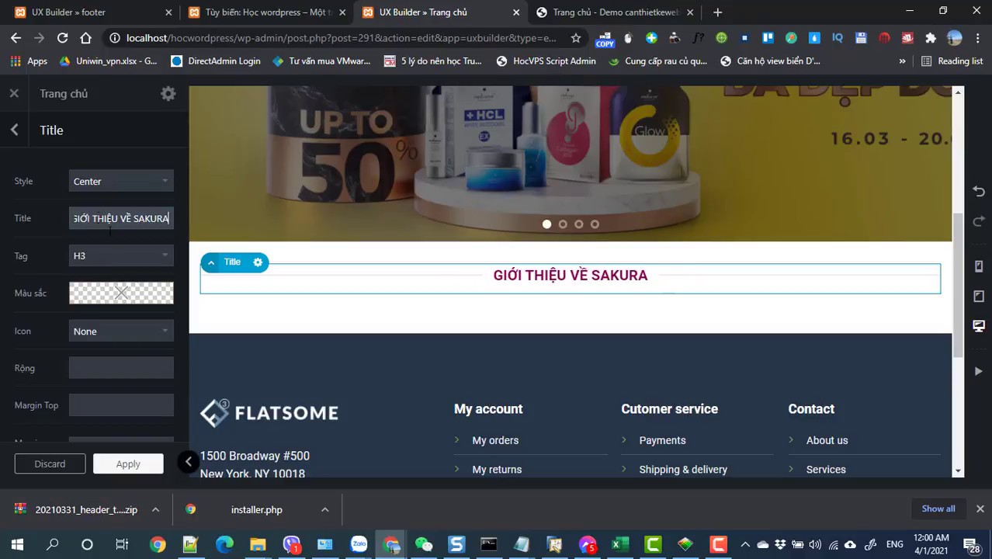
pyautogui.click(110, 469)
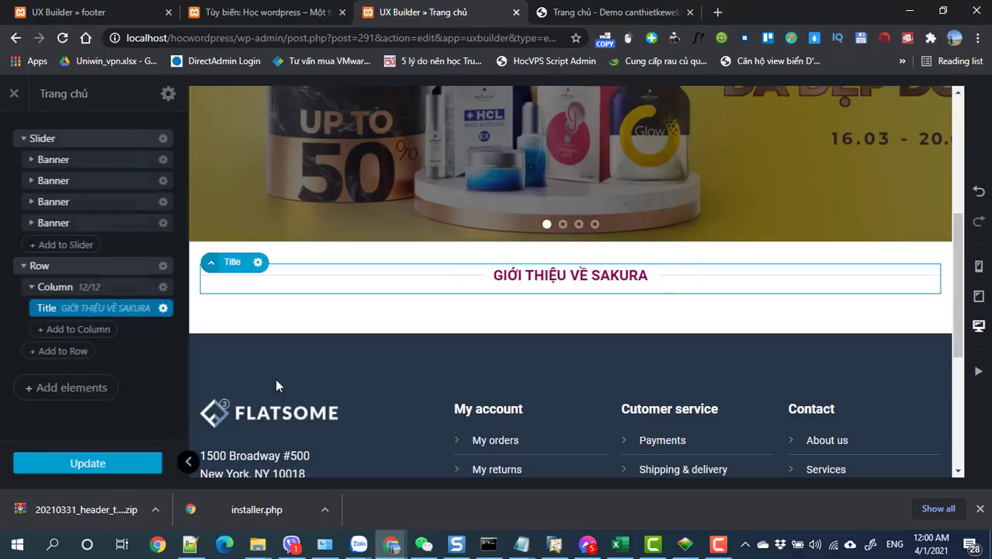
# - Add a Text element with the Đoạn preset to the column below the title
pyautogui.click(62, 331)
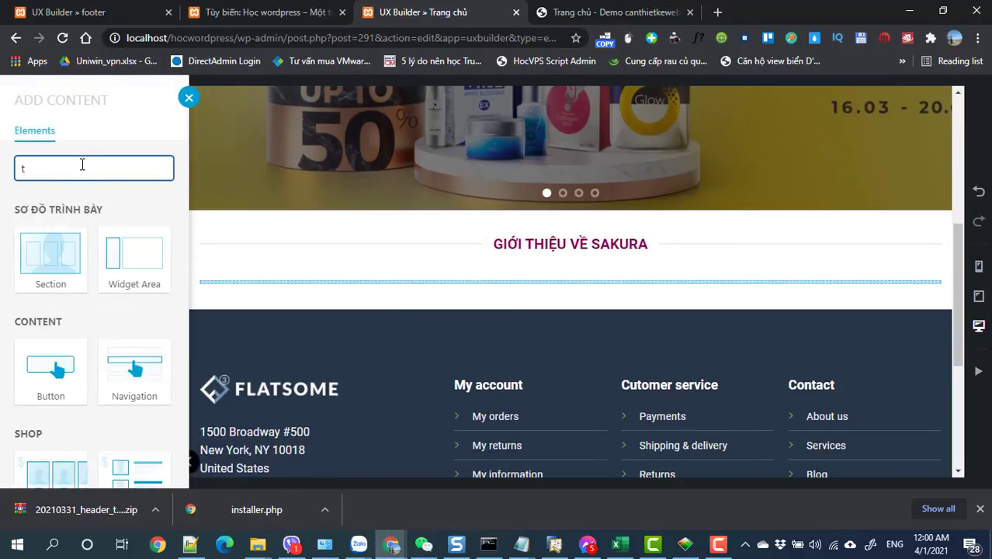
pyautogui.write('ex')
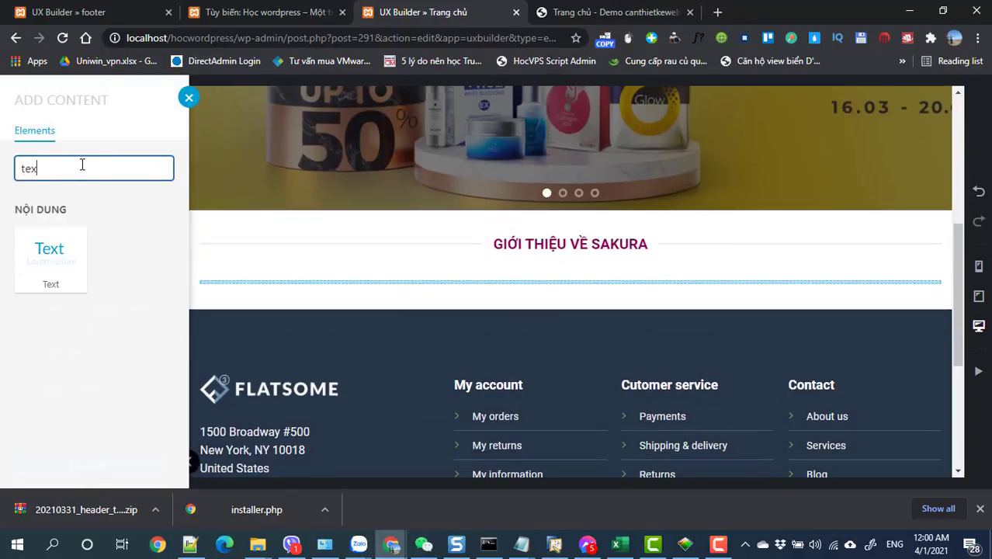
pyautogui.click(60, 250)
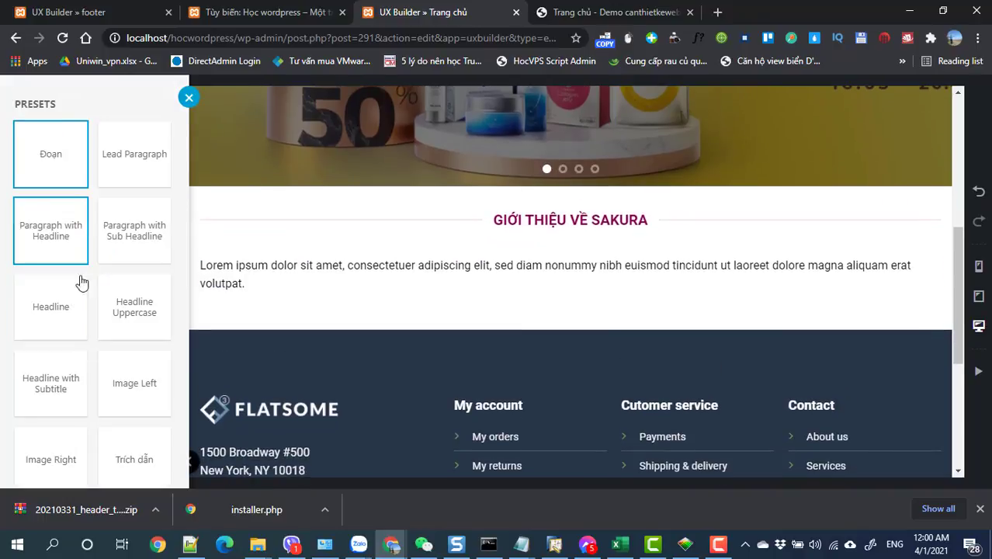
pyautogui.click(82, 444)
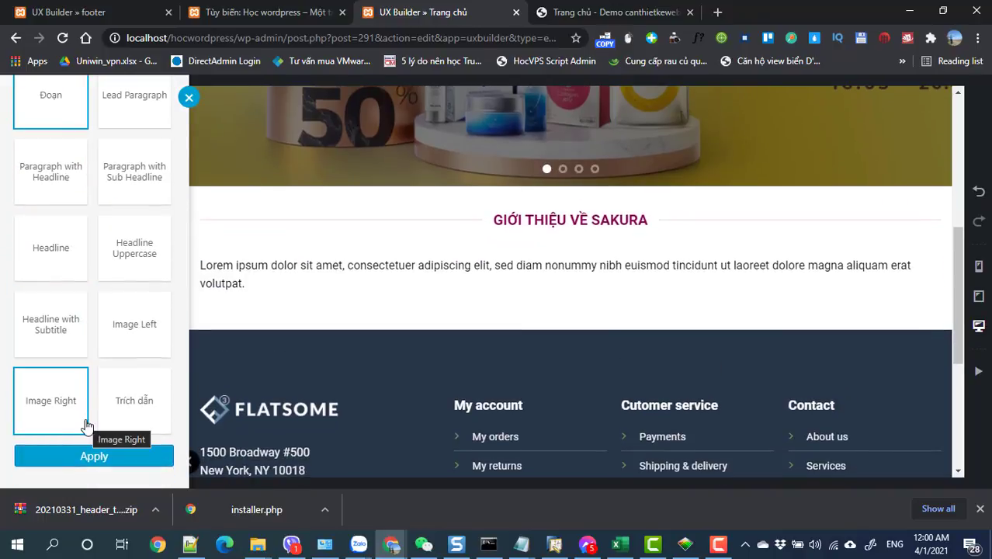
pyautogui.click(109, 458)
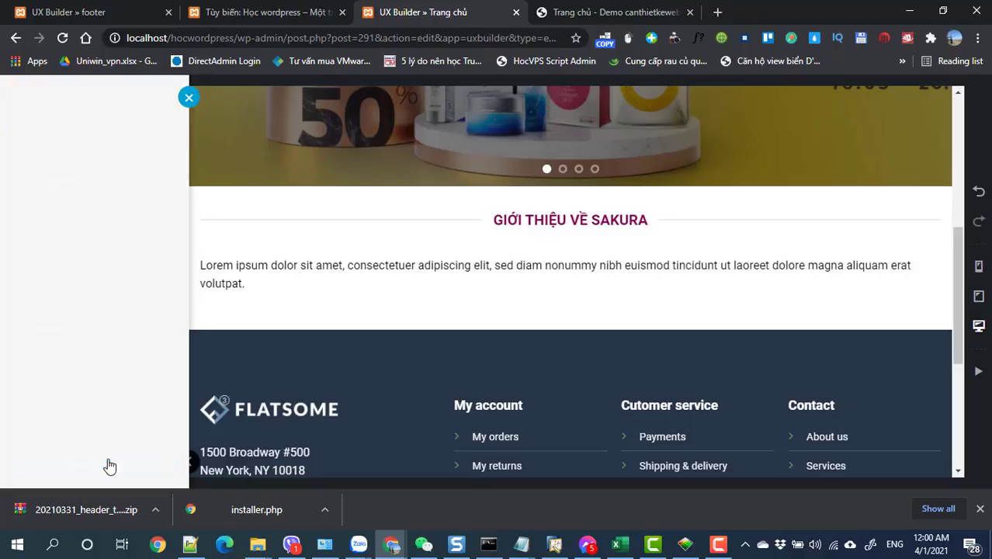
# - Replace the Text element's placeholder with the two introduction paragraphs about Sakura copied from the demo site
pyautogui.click(605, 12)
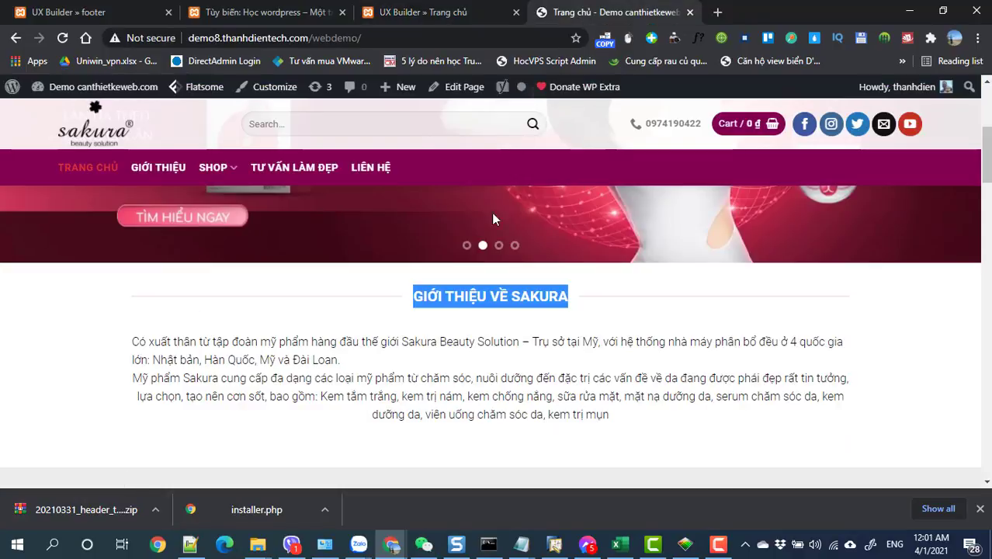
pyautogui.moveTo(133, 342); pyautogui.dragTo(657, 421)
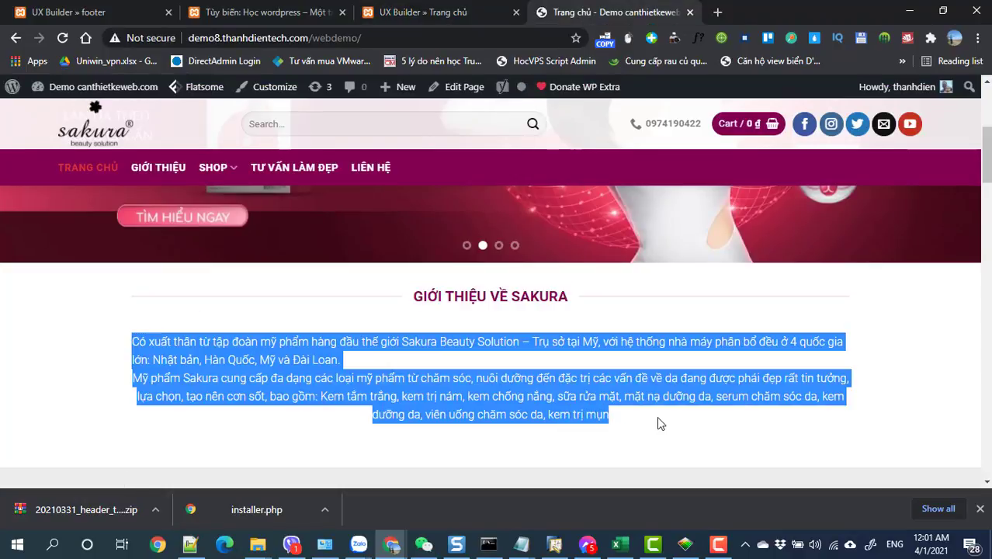
pyautogui.click(392, 13)
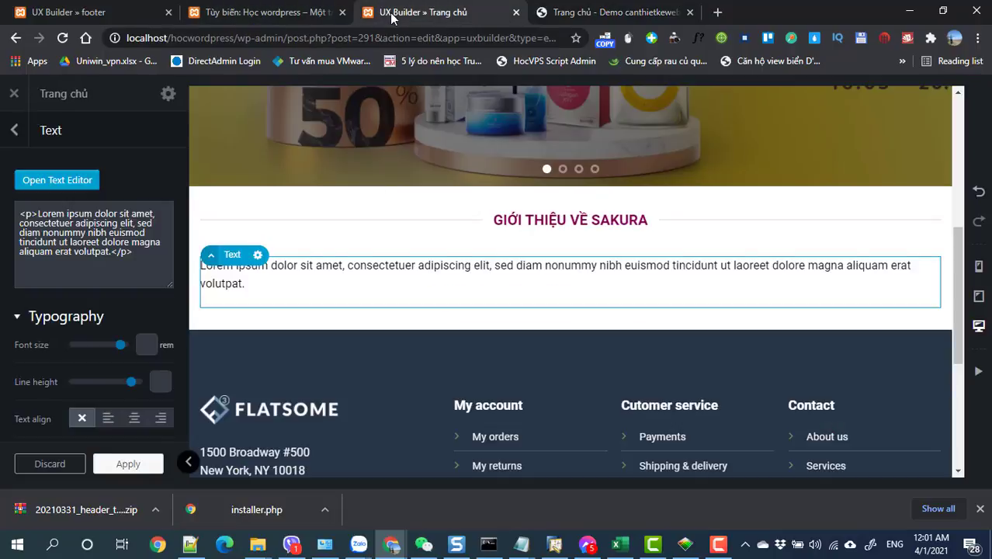
pyautogui.click(56, 179)
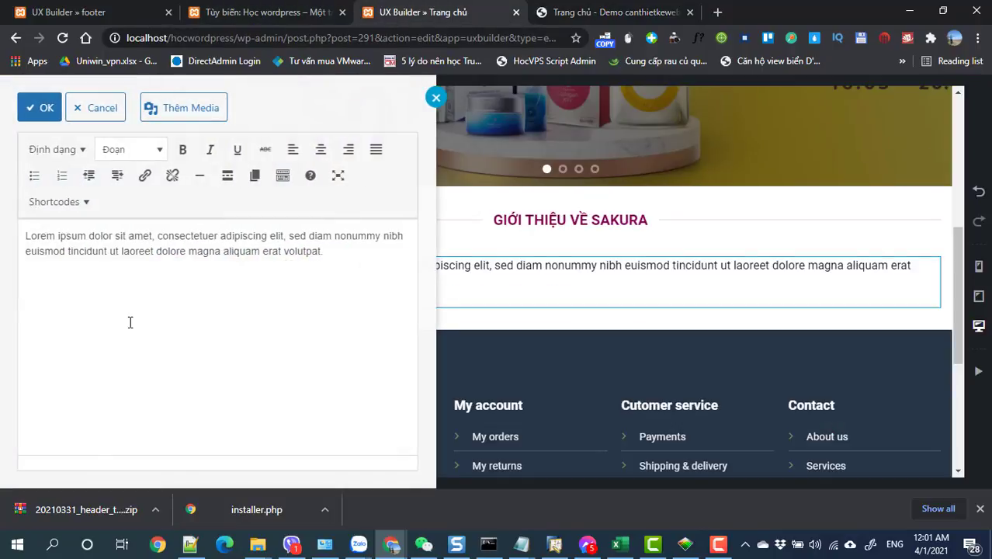
pyautogui.hotkey('ctrl', 'a')
pyautogui.write('Có xuất thân từ tập đoàn mỹ phẩm hàng đầu thế giới Sakura Beauty Solution – Trụ sở tại Mỹ, với hệ thống nhà máy phân bổ đều ở 4 quốc gia lớn: Nhật bản, Hàn Quốc, Mỹ và Đài Loan.\\nMỹ phẩm Sakura cung cấp đa dạng các loại mỹ phẩm từ chăm sóc, nuôi dưỡng đến đặc trị các vấn đề về da đang được phái đẹp rất tin tưởng, lựa chọn, tạo nên con sốt, bao gồm: Kem tắm trắng, kem trị nám, kem chống nắng, sữa rửa mặt, mặt nạ dưỡng da, serum chăm sóc da, kem dưỡng da, viên uống chăm sóc da, kem trị mụn')
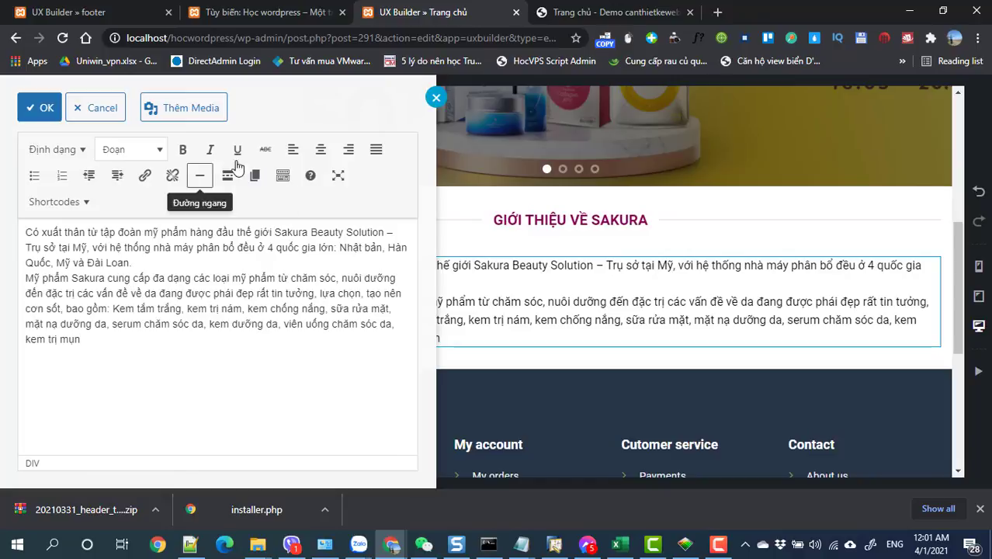
# - Centre the second introduction paragraph about Sakura and apply the text changes
pyautogui.click(319, 150)
pyautogui.click(39, 108)
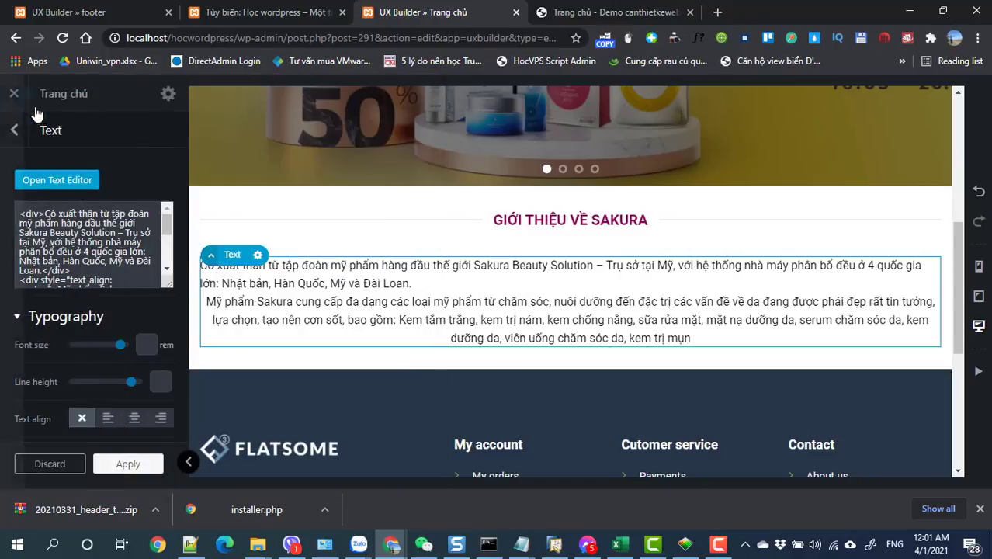
pyautogui.click(109, 465)
pyautogui.click(111, 466)
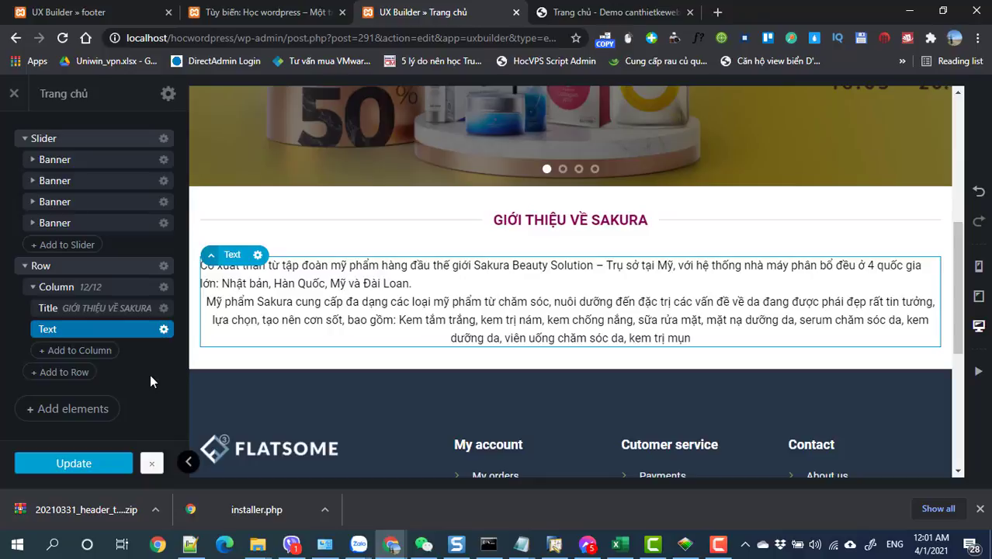
pyautogui.scroll(3, 567, 405)
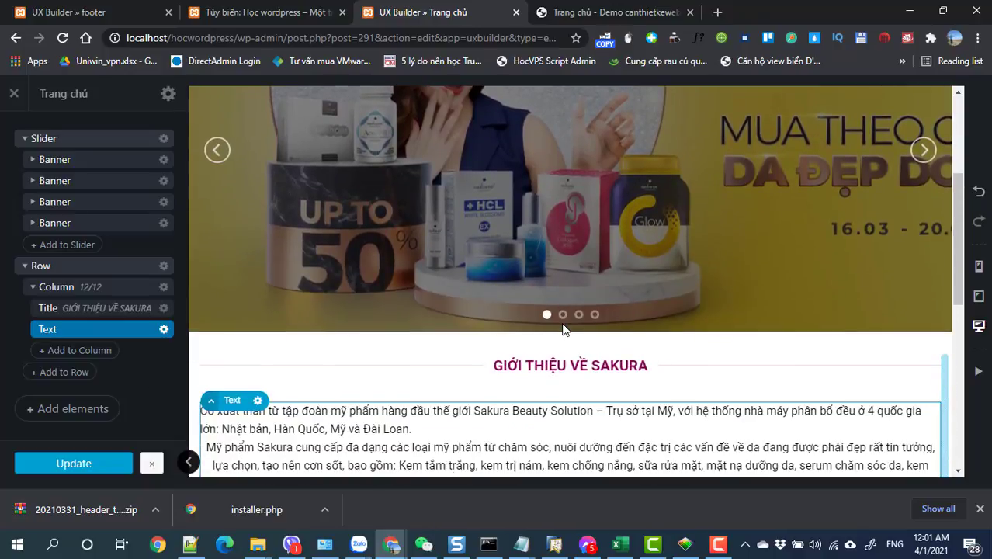
pyautogui.click(33, 160)
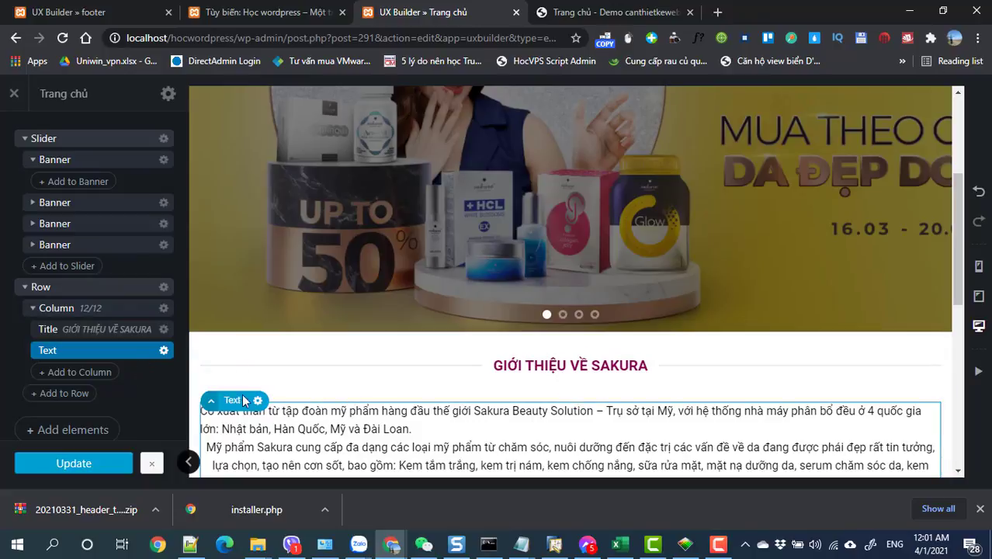
pyautogui.scroll(-1, 404, 422)
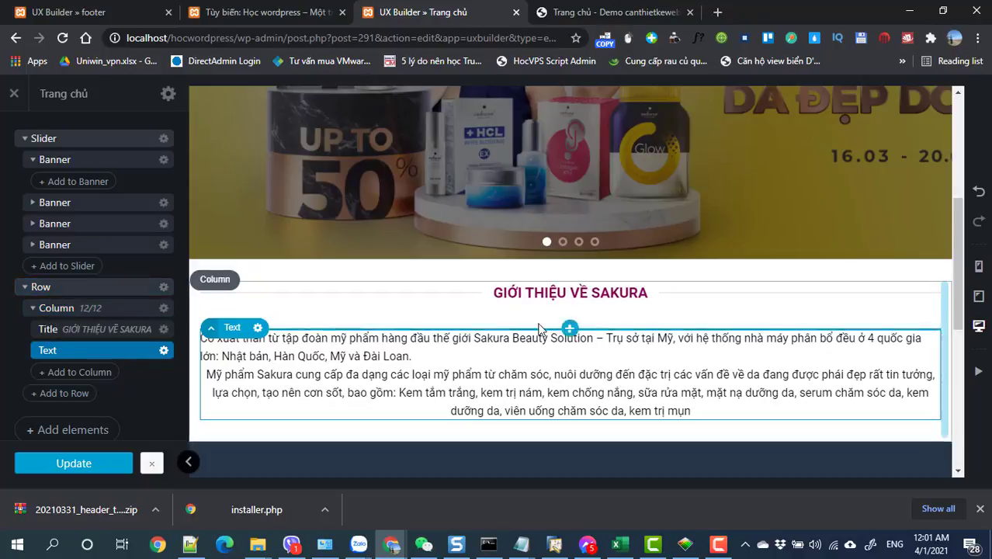
pyautogui.scroll(-2, 427, 349)
pyautogui.scroll(2, 426, 343)
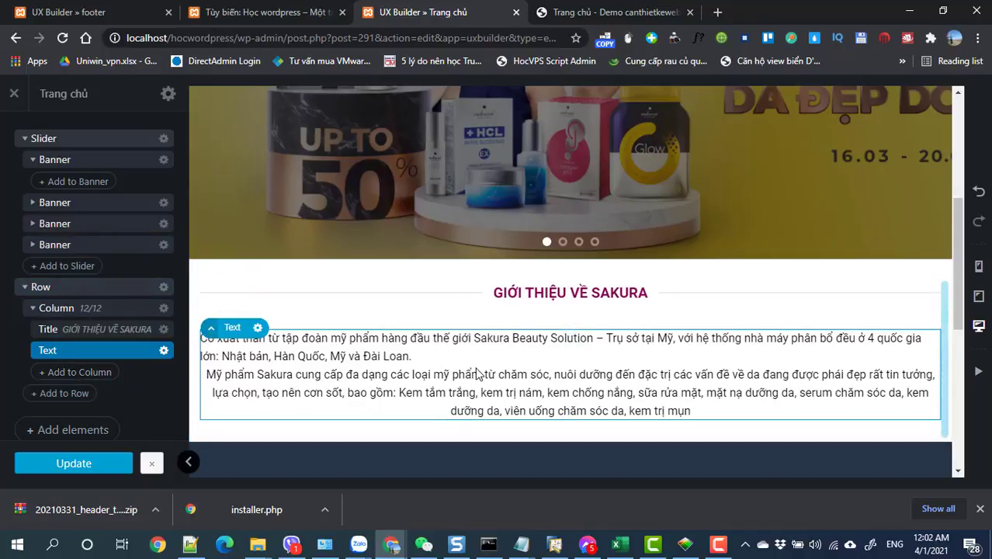
pyautogui.scroll(2, 476, 371)
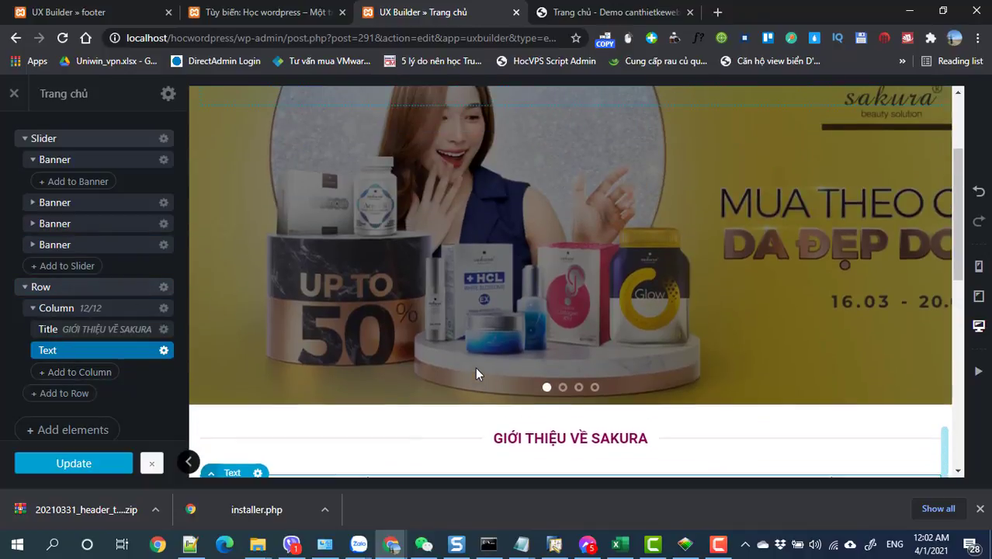
pyautogui.scroll(-1, 476, 373)
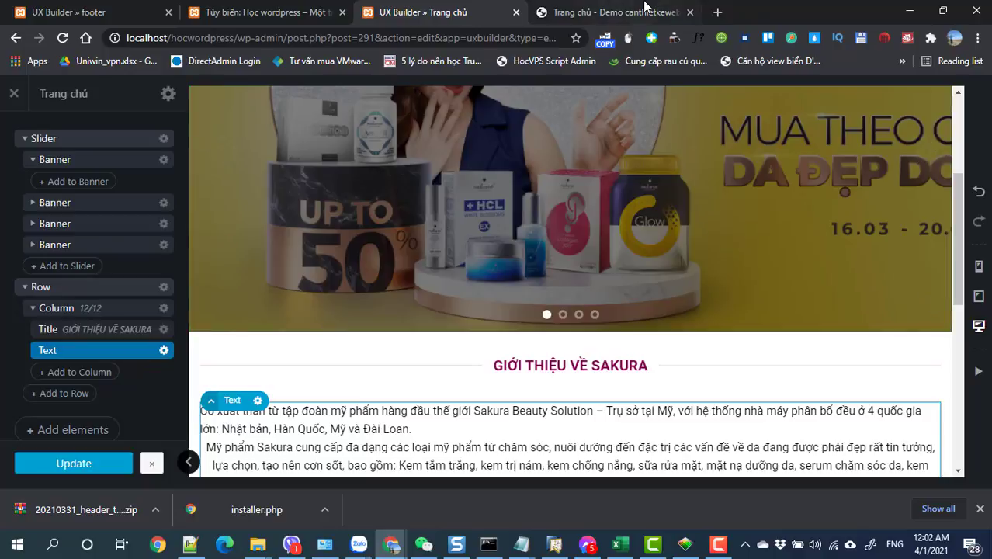
# - Check the four-icon section below the introduction on the demo site and open the Flatsome Studio layout library from the home page's builder
pyautogui.click(619, 19)
pyautogui.scroll(-3, 435, 310)
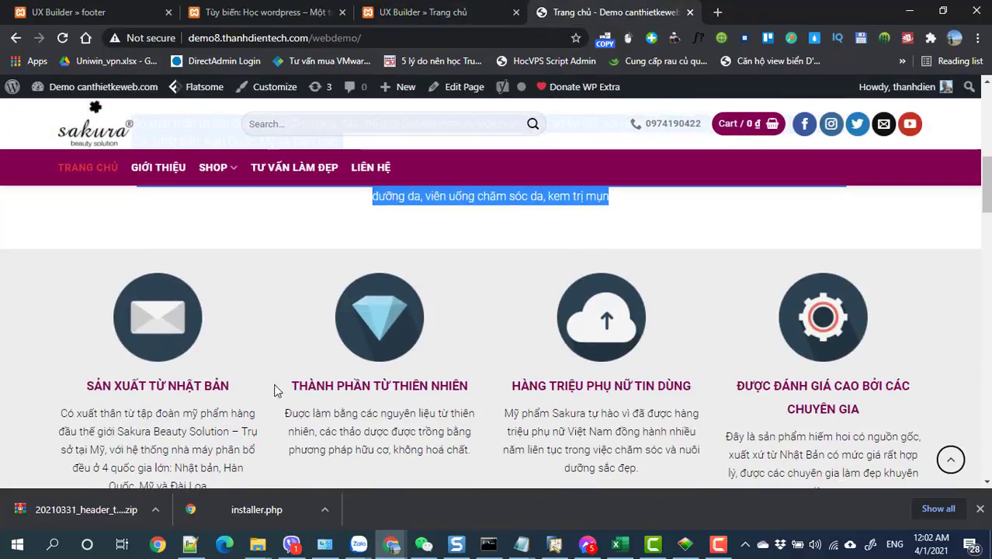
pyautogui.scroll(-2, 246, 388)
pyautogui.scroll(1, 442, 374)
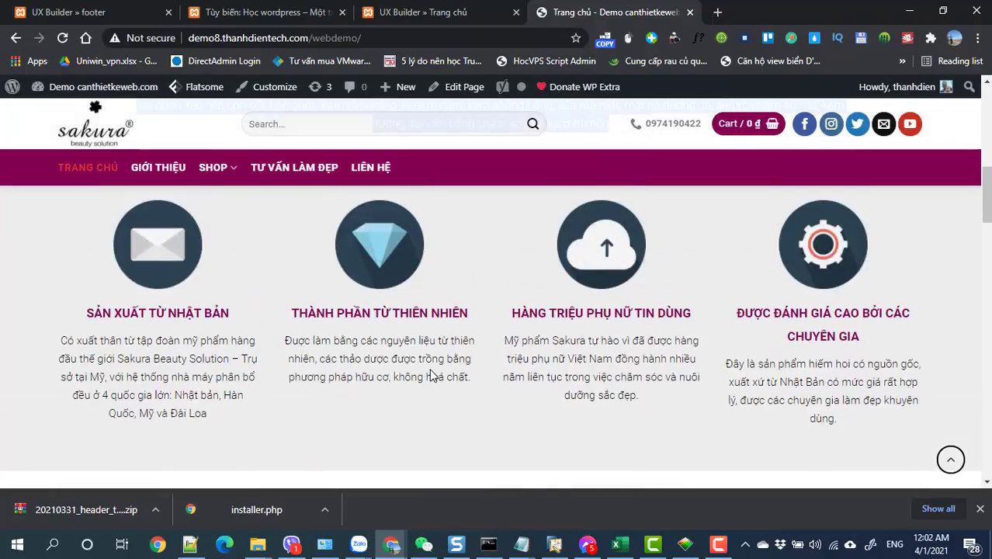
pyautogui.click(401, 17)
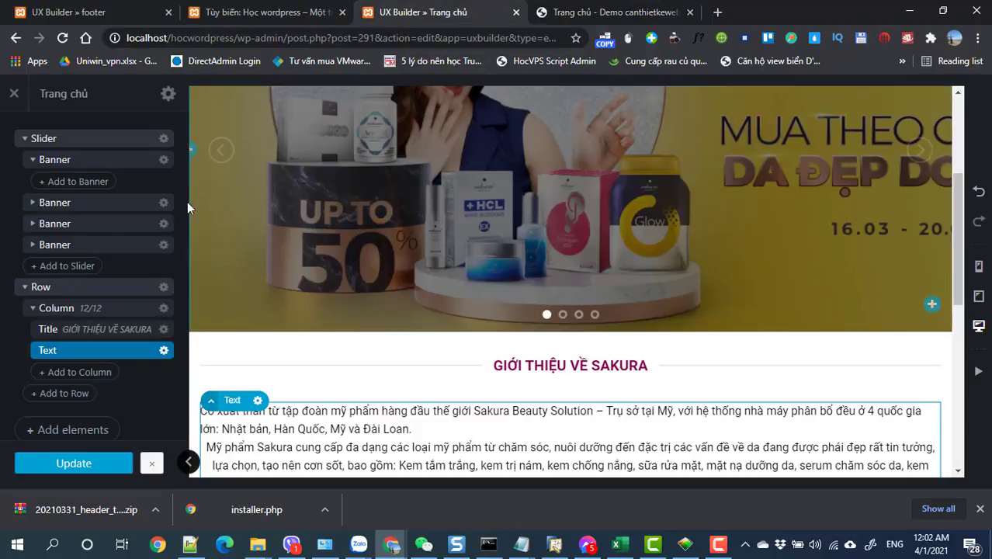
pyautogui.click(54, 288)
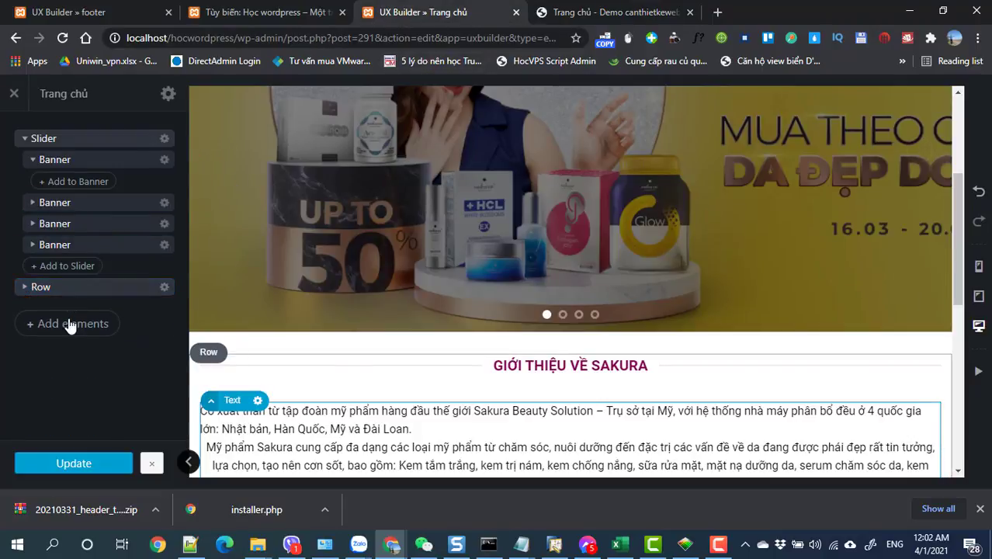
pyautogui.click(72, 325)
pyautogui.click(89, 169)
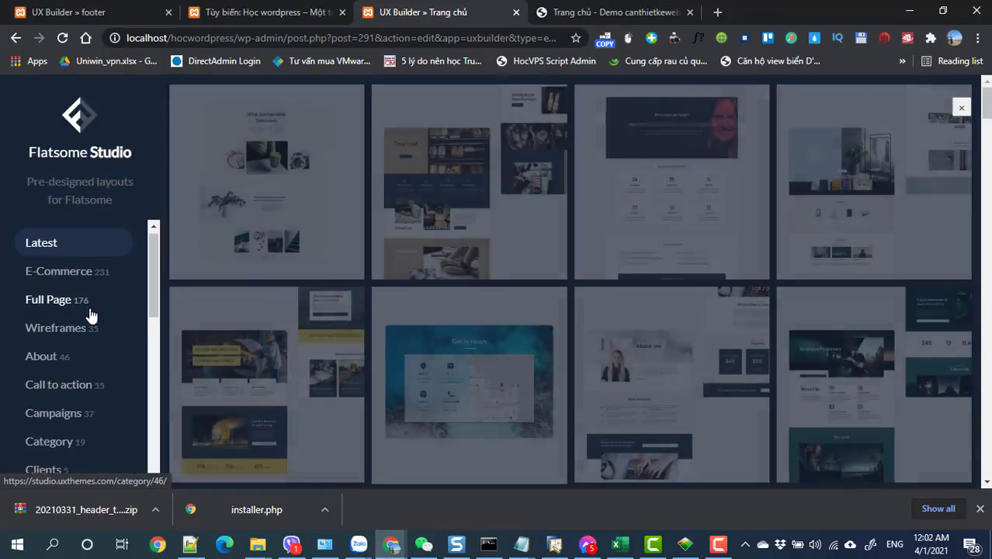
# - Look through the Flatsome Studio categories and show the Services / Icons layouts
pyautogui.scroll(-3, 89, 313)
pyautogui.scroll(-5, 89, 313)
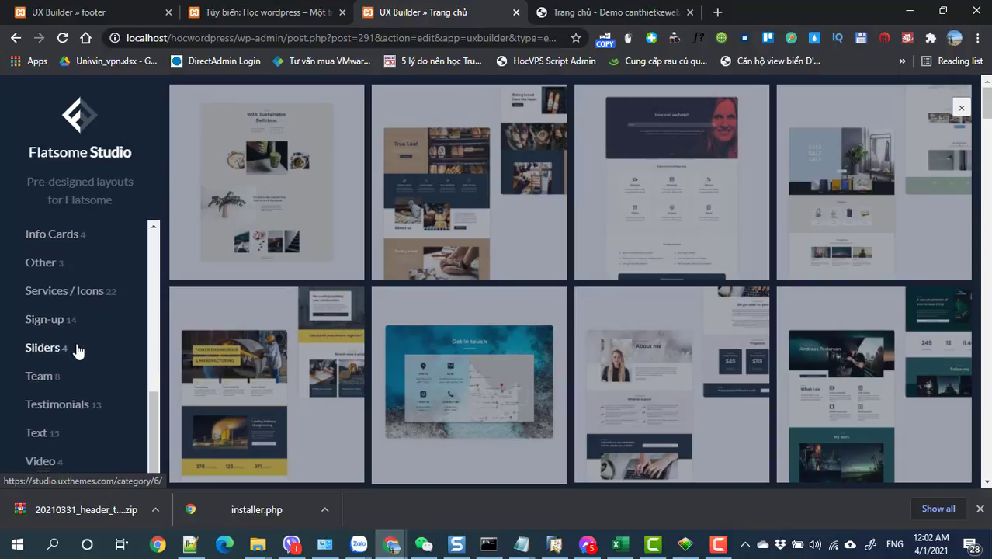
pyautogui.scroll(1, 76, 350)
pyautogui.scroll(-1, 76, 350)
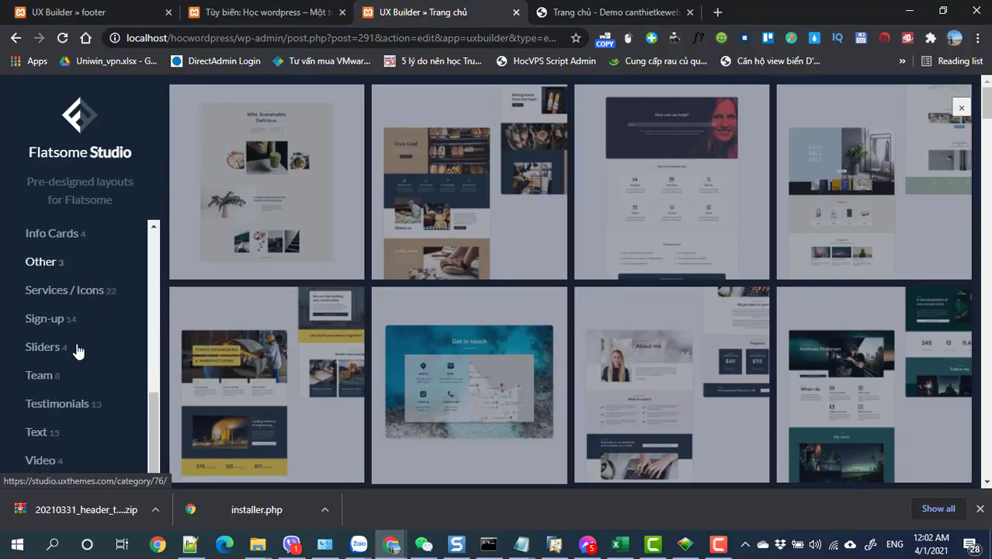
pyautogui.scroll(1, 76, 350)
pyautogui.scroll(4, 76, 350)
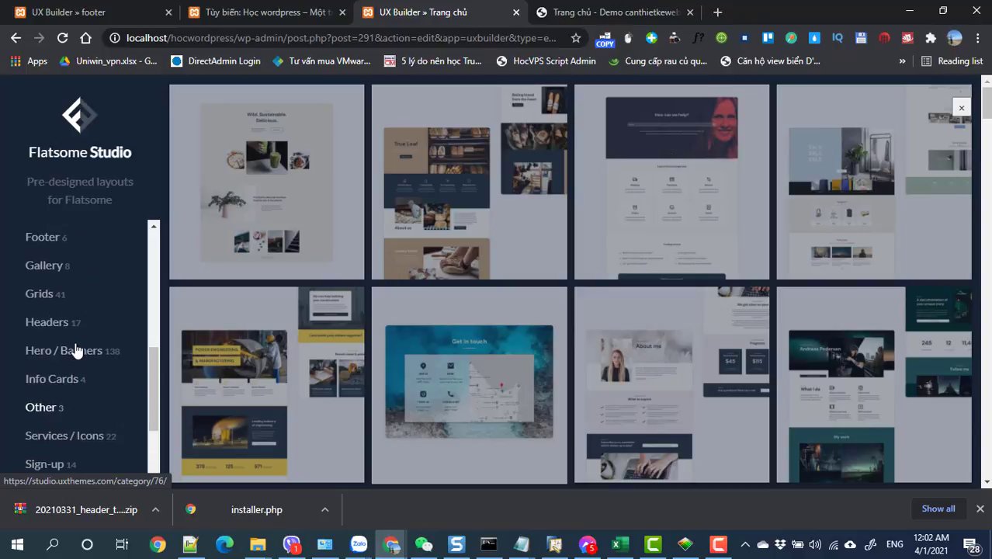
pyautogui.scroll(2, 76, 350)
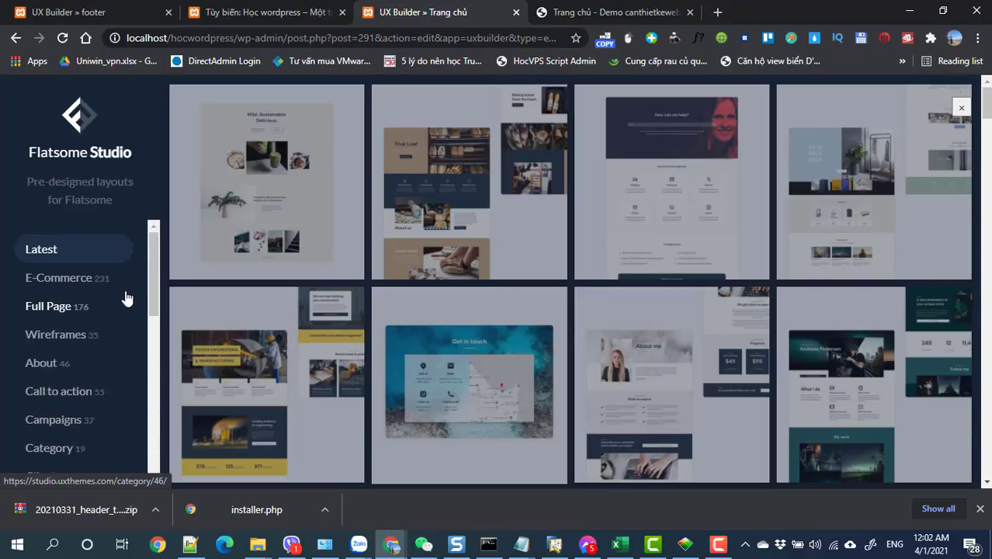
pyautogui.moveTo(153, 289); pyautogui.dragTo(133, 433)
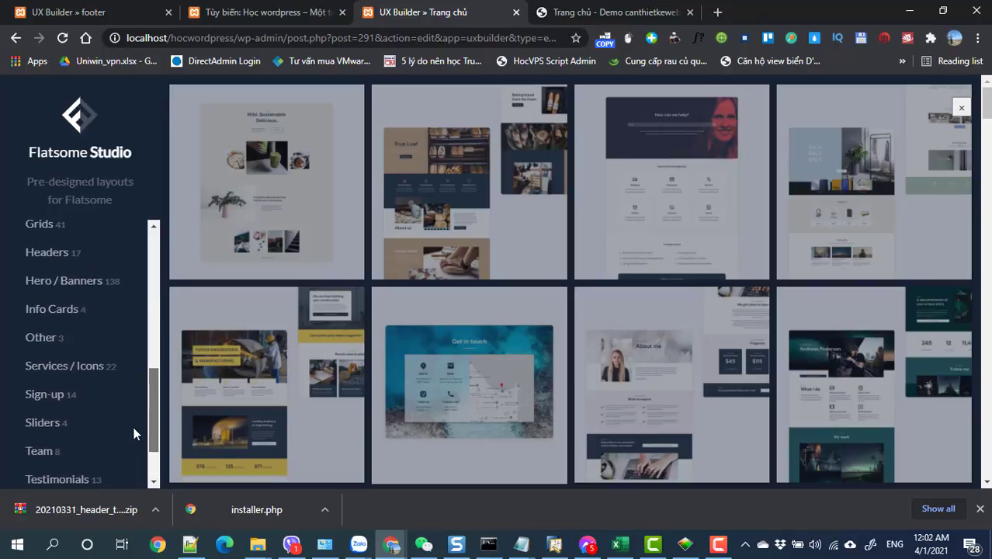
pyautogui.click(82, 366)
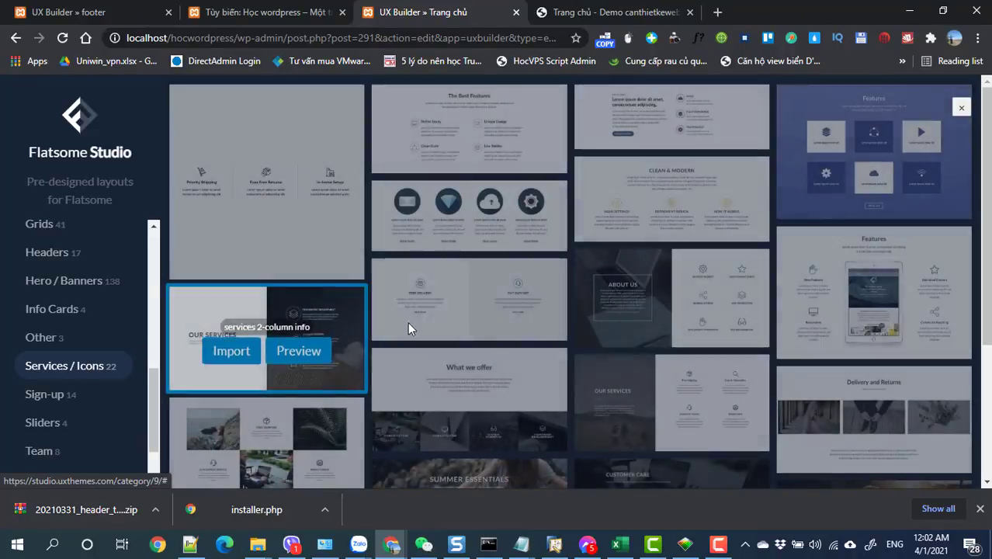
# - Import the Icon Box Row layout with its 4 images below the introduction row
pyautogui.moveTo(419, 232)
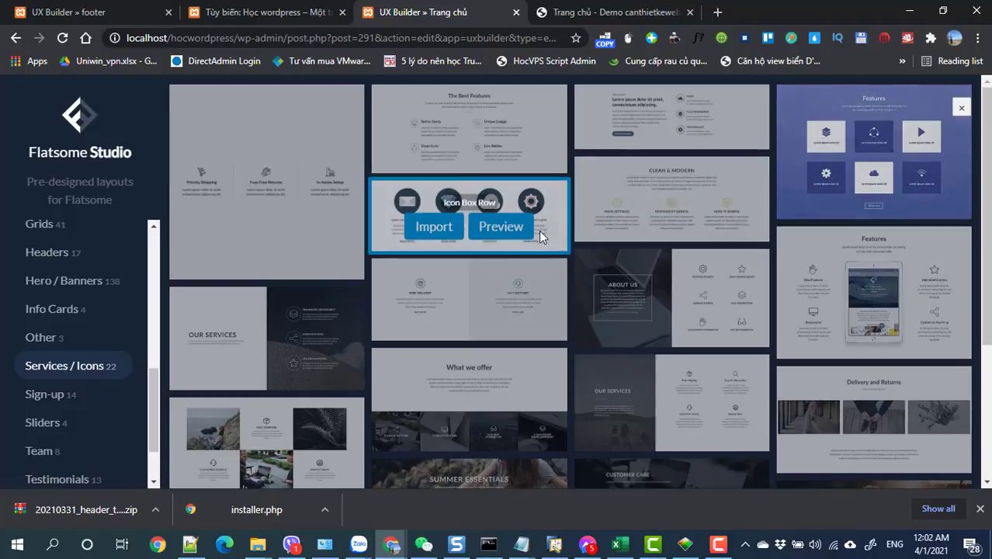
pyautogui.click(450, 231)
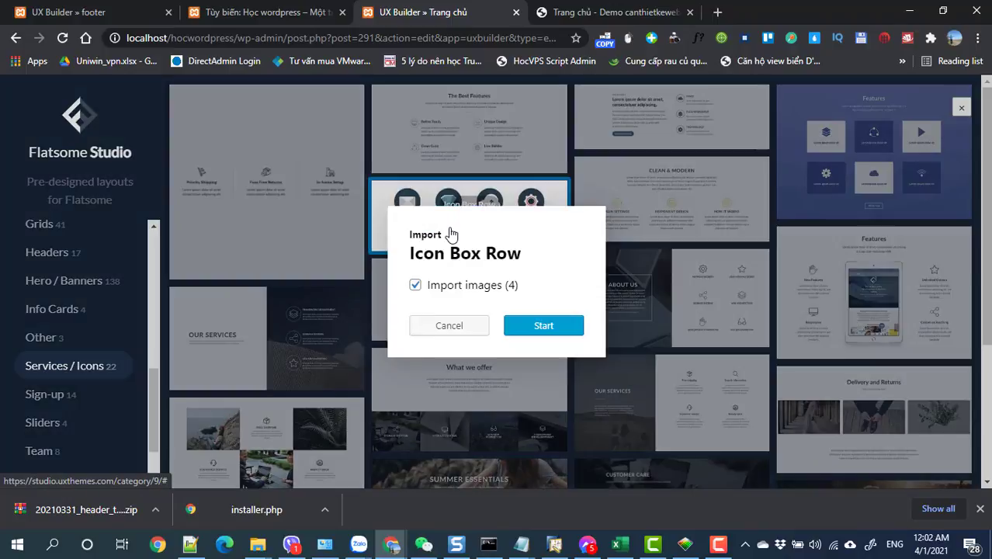
pyautogui.click(522, 326)
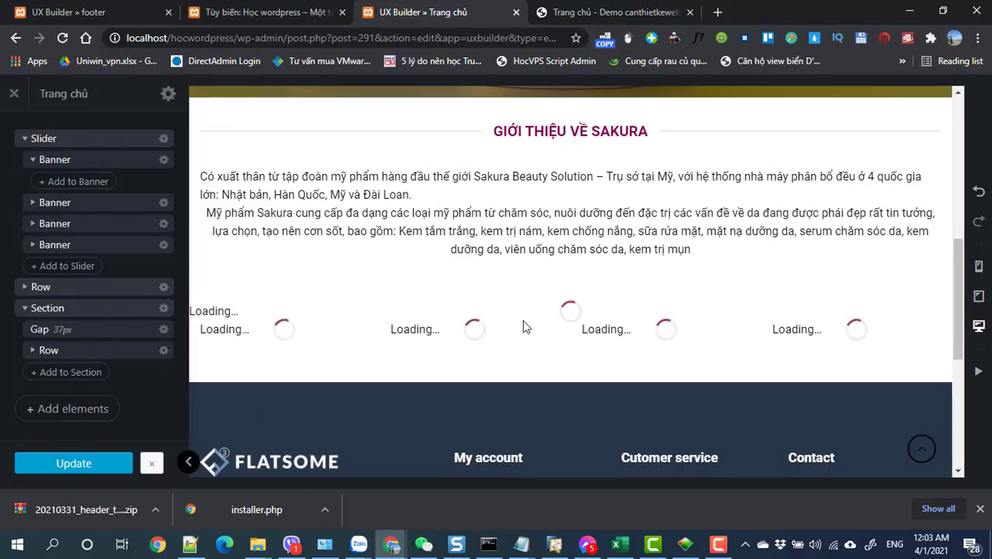
pyautogui.scroll(-2, 521, 326)
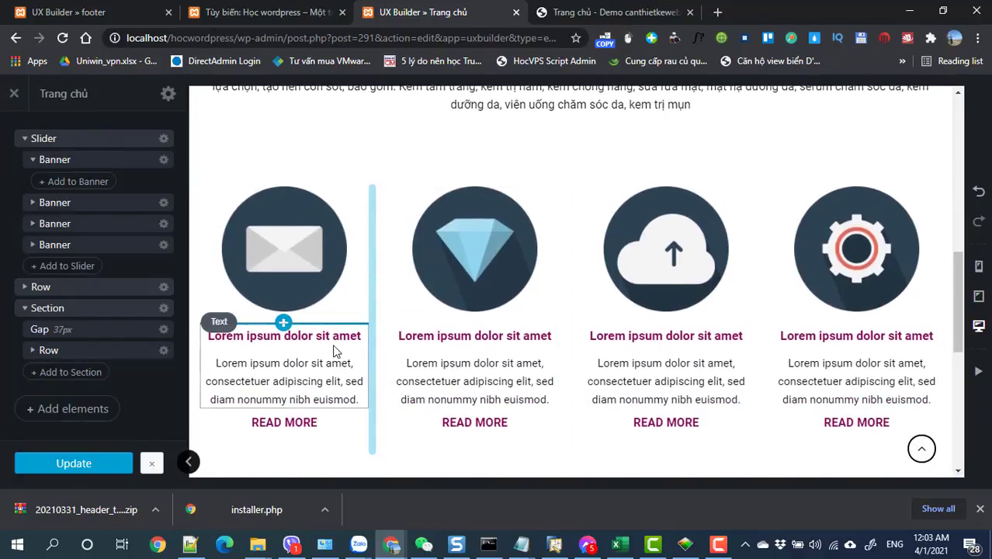
pyautogui.scroll(1, 333, 347)
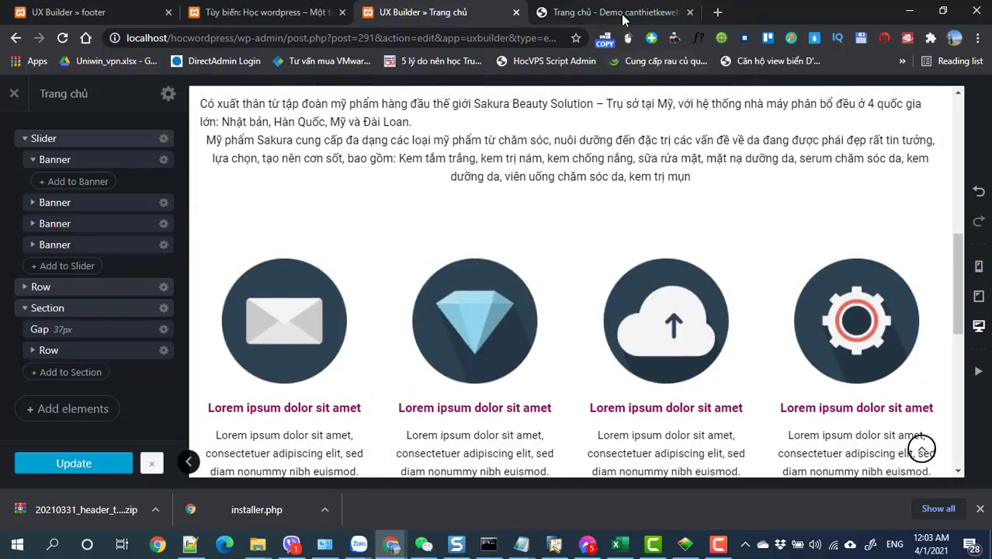
pyautogui.scroll(1, 557, 200)
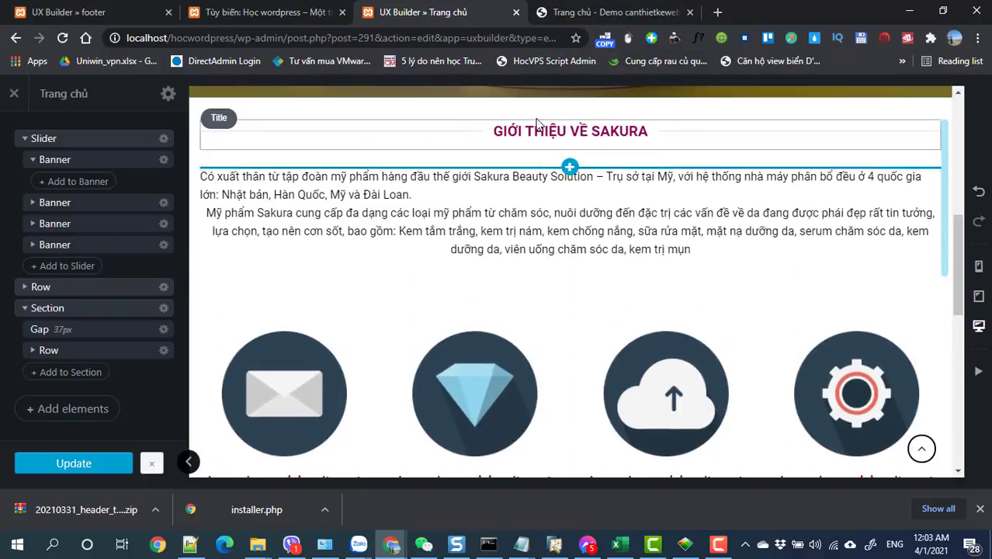
# - Compare the icon section with the demo site and set the imported section's background colour to #ececec
pyautogui.click(558, 16)
pyautogui.scroll(2, 197, 338)
pyautogui.tripleClick(217, 247)
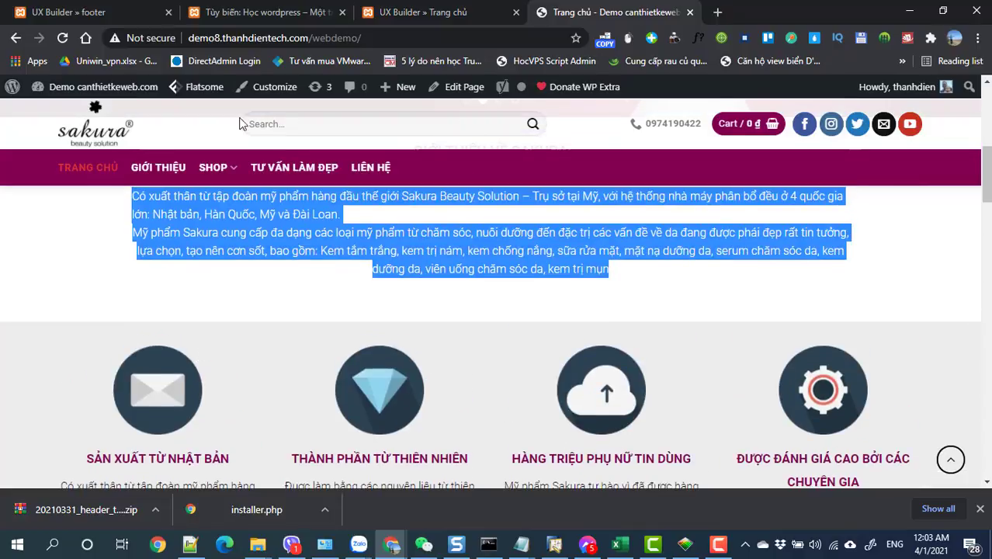
pyautogui.click(411, 12)
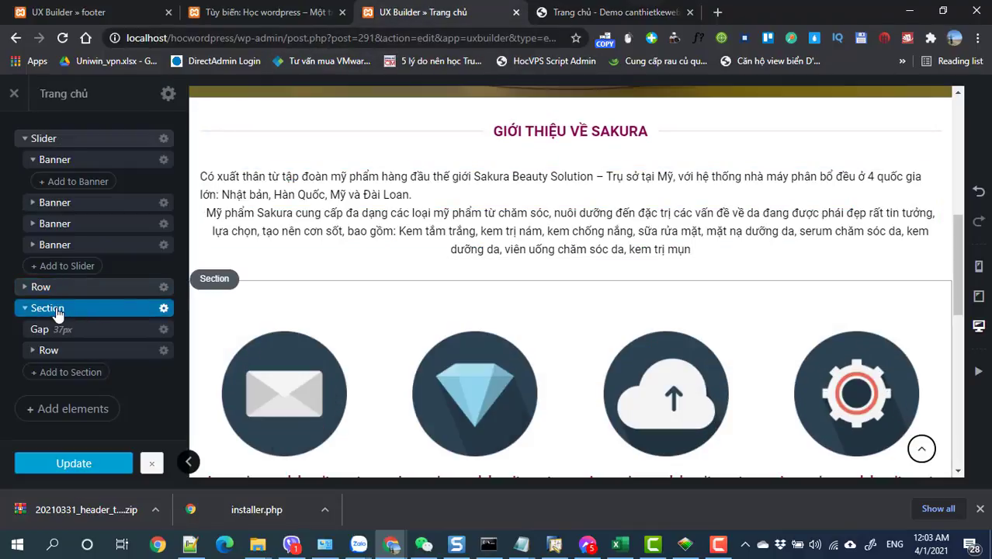
pyautogui.click(163, 309)
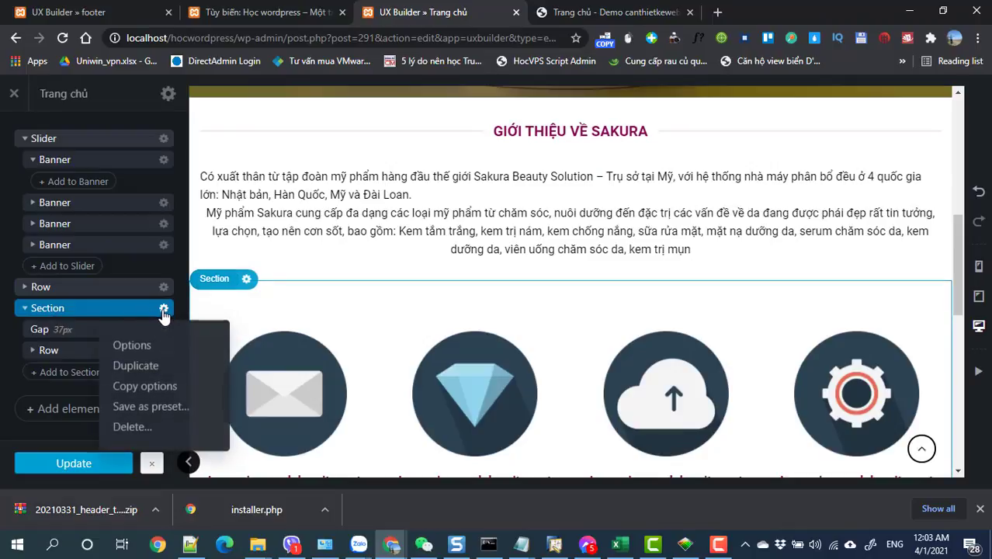
pyautogui.click(134, 347)
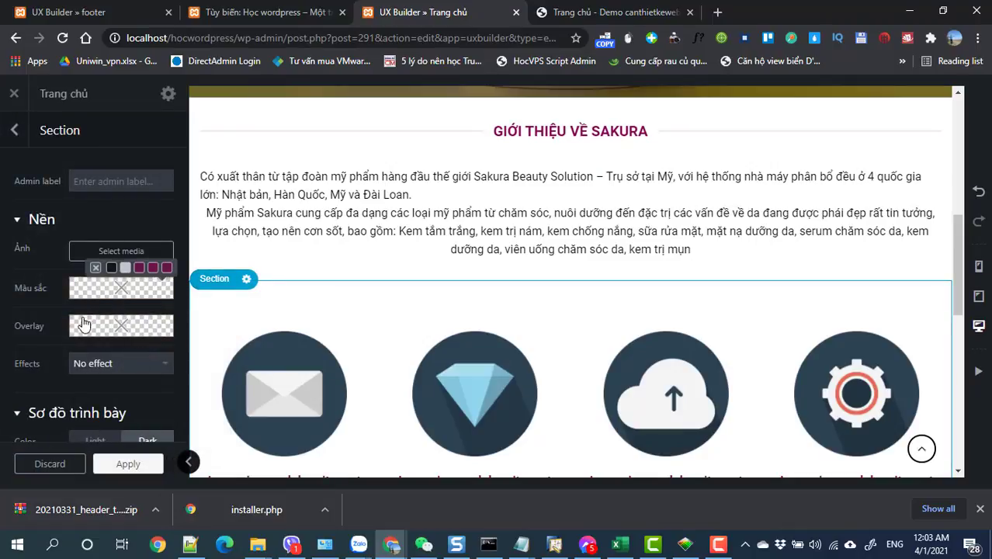
pyautogui.moveTo(89, 292)
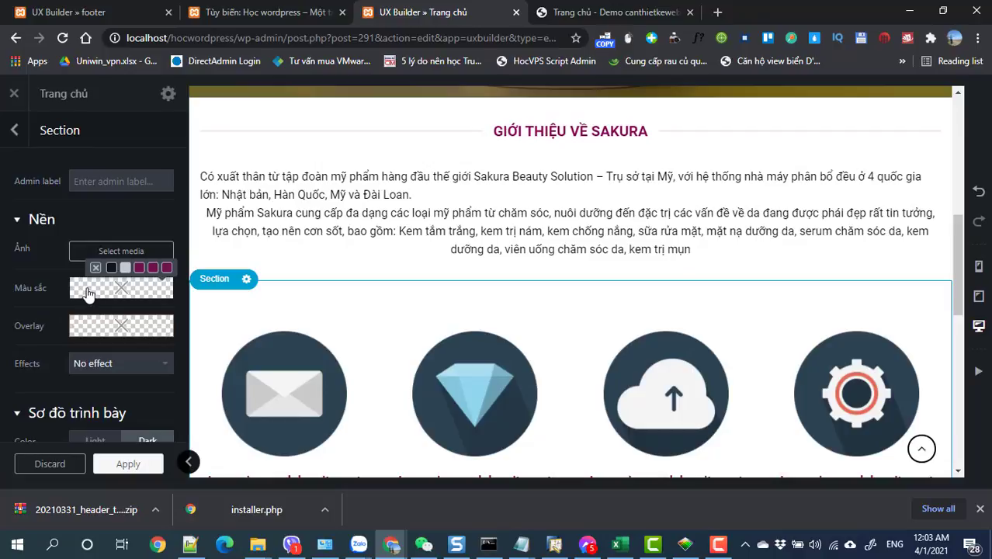
pyautogui.click(89, 293)
pyautogui.click(105, 440)
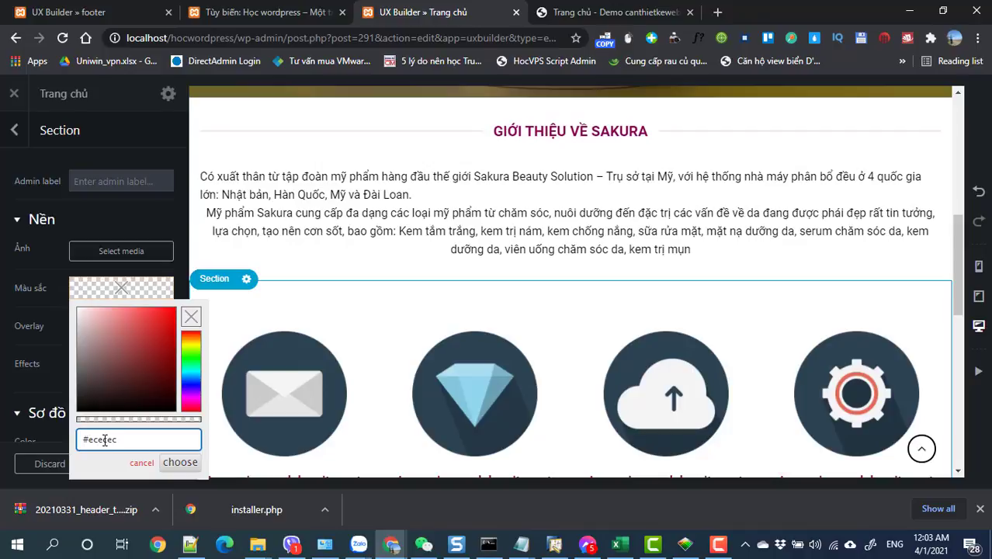
pyautogui.press('Tab')
pyautogui.scroll(-3, 428, 402)
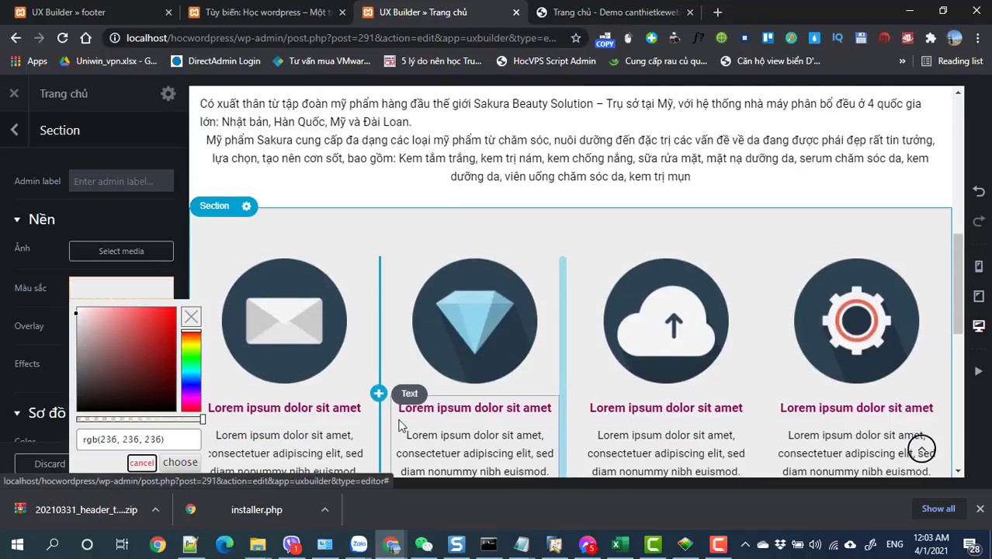
pyautogui.click(181, 464)
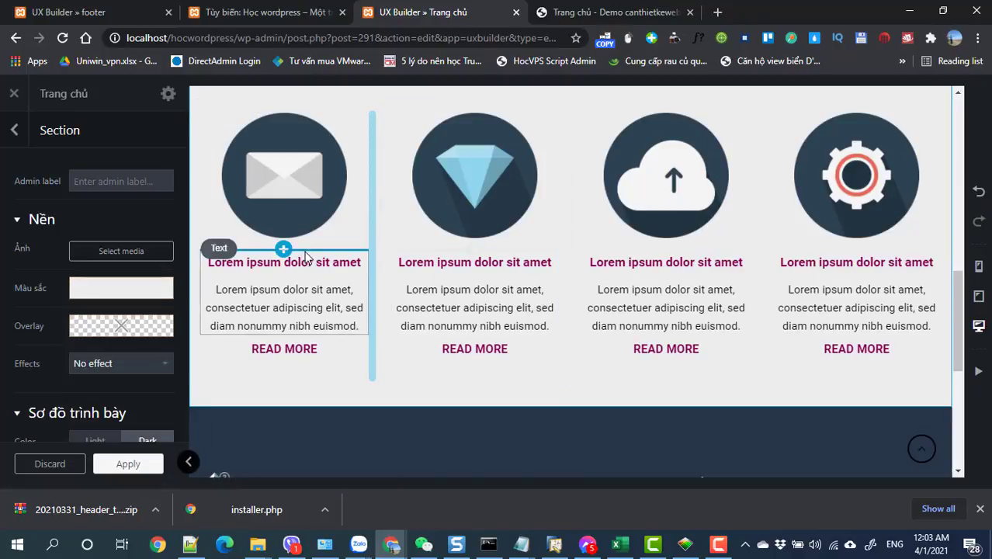
# - Replace the first icon box's placeholder text with the "SẢN XUẤT TỪ NHẬT BẢN" heading and paragraph copied from the demo site
pyautogui.click(617, 11)
pyautogui.scroll(-2, 241, 385)
pyautogui.moveTo(87, 311); pyautogui.dragTo(210, 415)
pyautogui.click(412, 11)
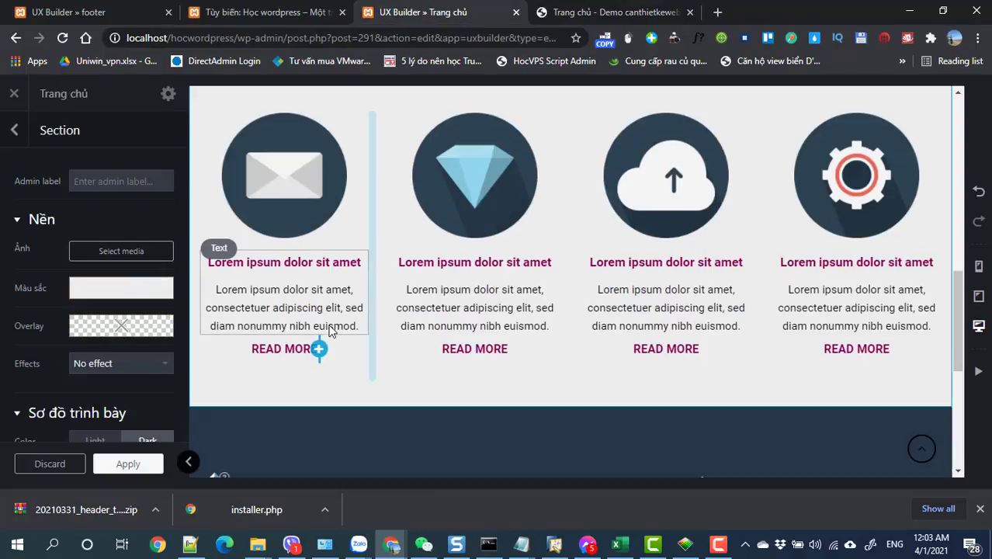
pyautogui.doubleClick(304, 291)
pyautogui.hotkey('ctrl', 'a')
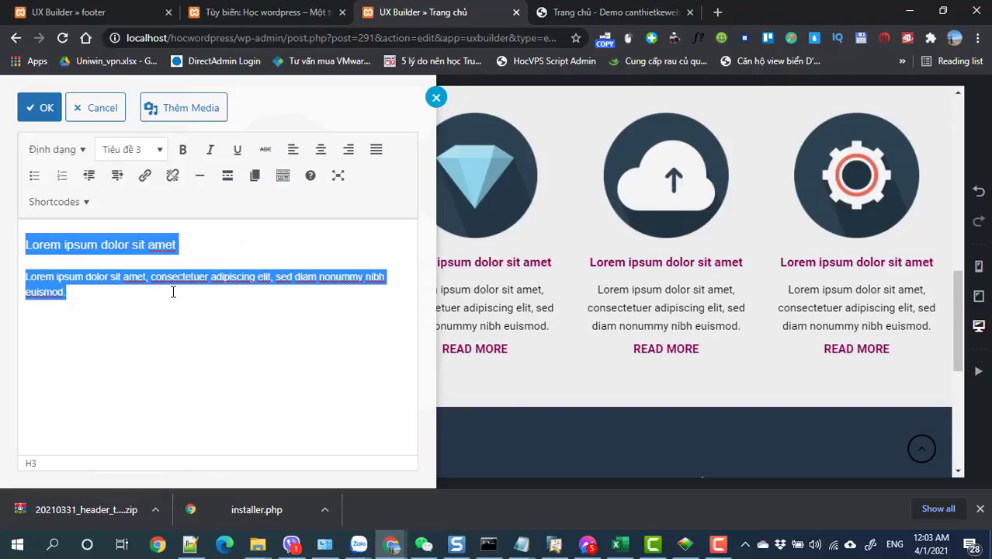
pyautogui.write('SẢN XUẤT TỪ NHẬT BẢN Có xuất thân từ tập đoàn mỹ phẩm hàng đầu thế giới Sakura Beauty Solution – Trụ sở tại Mỹ, với hệ thống nhà máy phân bố đều ở 4 quốc gia lớn: Nhật bản, Hàn Quốc, Mỹ và Đài Loa')
# - Centre the new heading and paragraph in the first icon box and delete the READ MORE button beneath them
pyautogui.moveTo(181, 304); pyautogui.dragTo(23, 222)
pyautogui.click(321, 149)
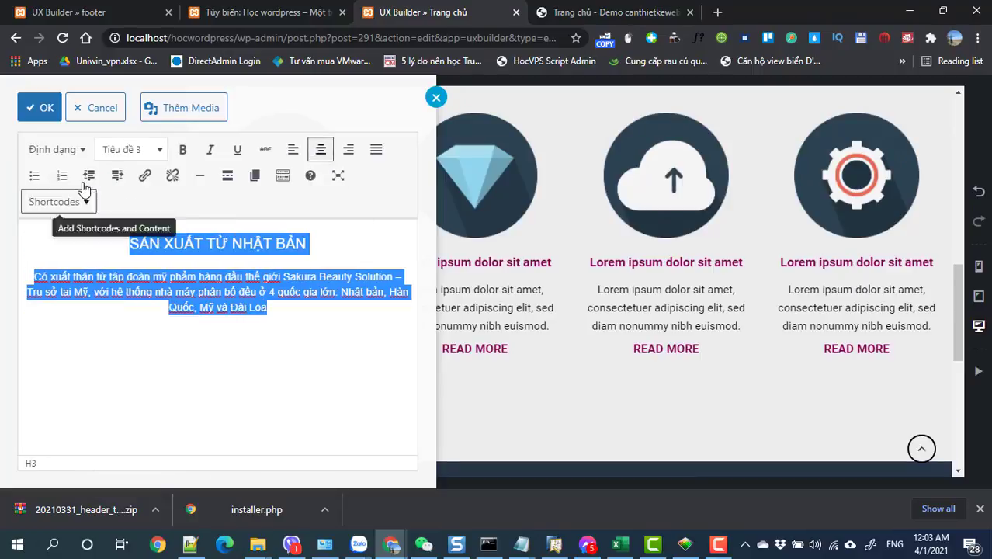
pyautogui.click(40, 112)
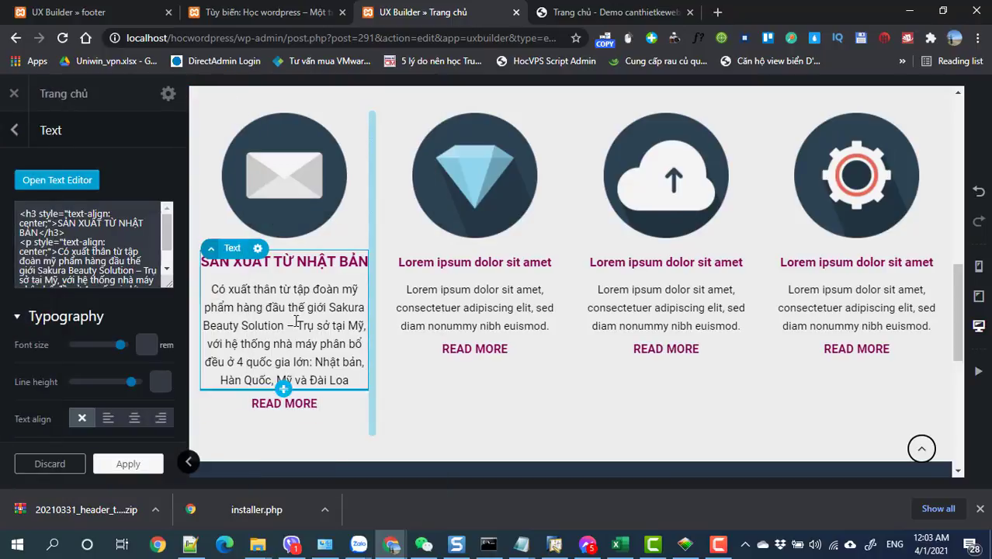
pyautogui.doubleClick(295, 320)
pyautogui.click(17, 113)
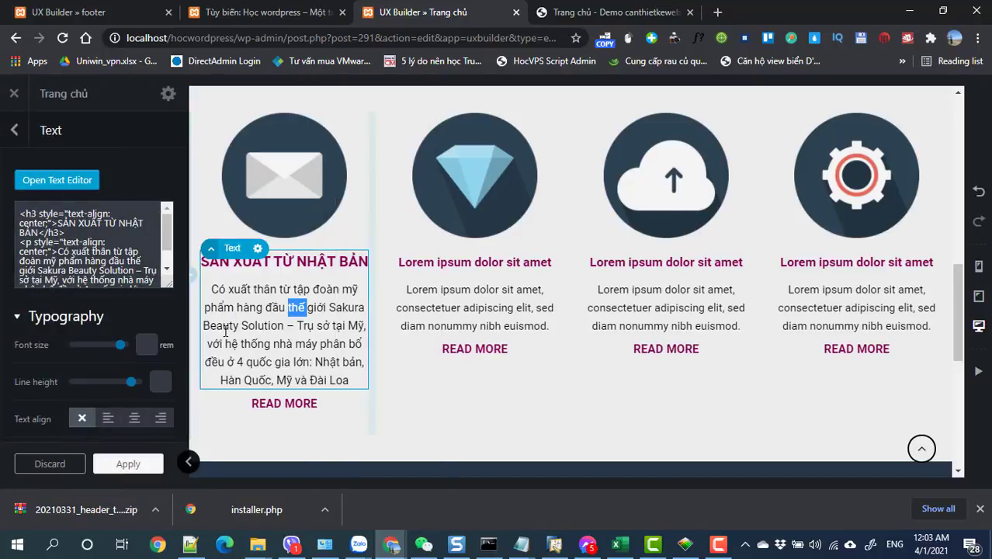
pyautogui.rightClick(271, 410)
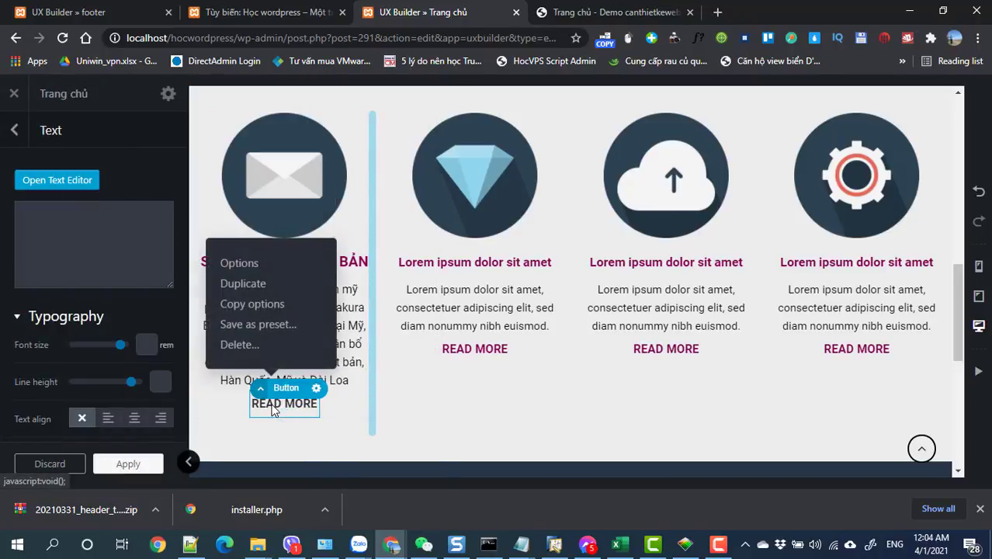
pyautogui.click(239, 346)
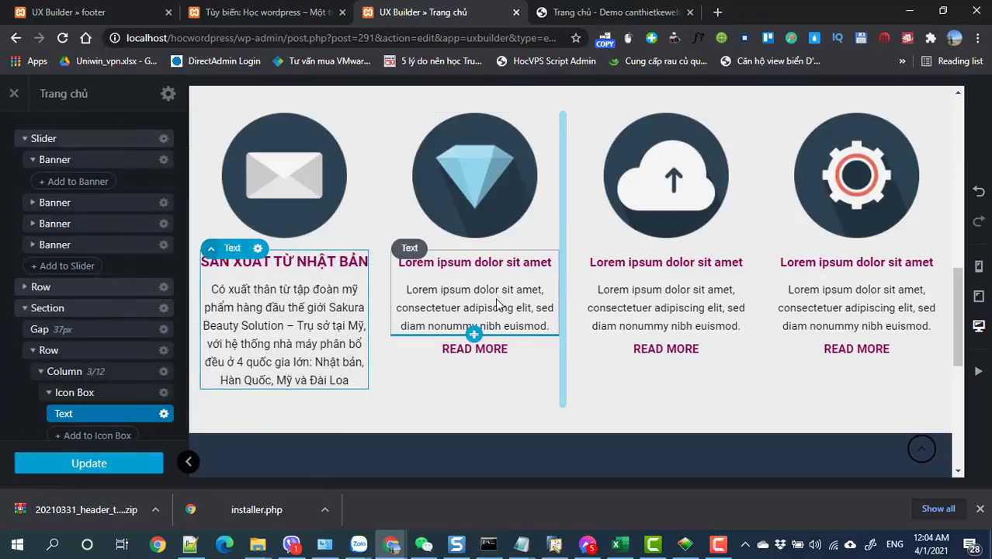
pyautogui.doubleClick(495, 296)
pyautogui.click(613, 11)
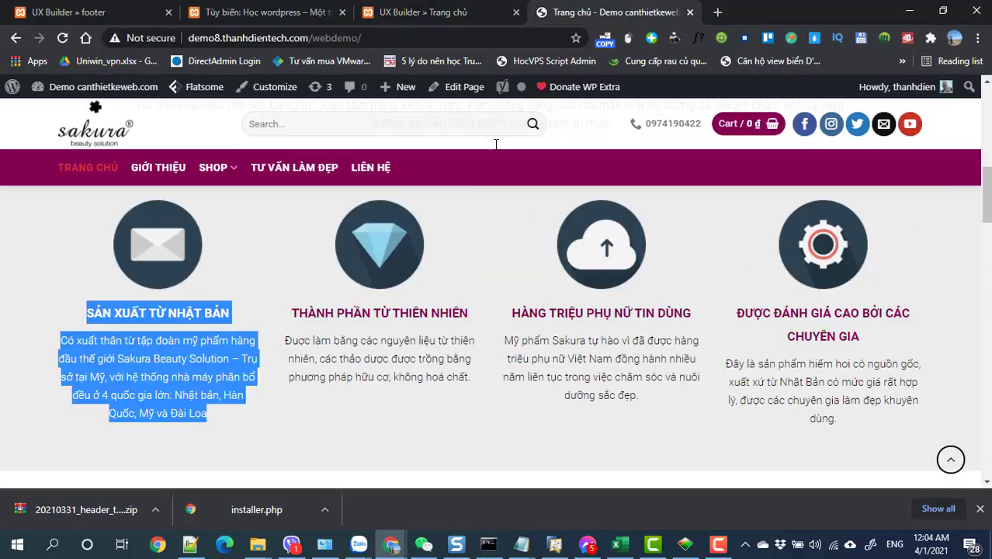
pyautogui.click(443, 378)
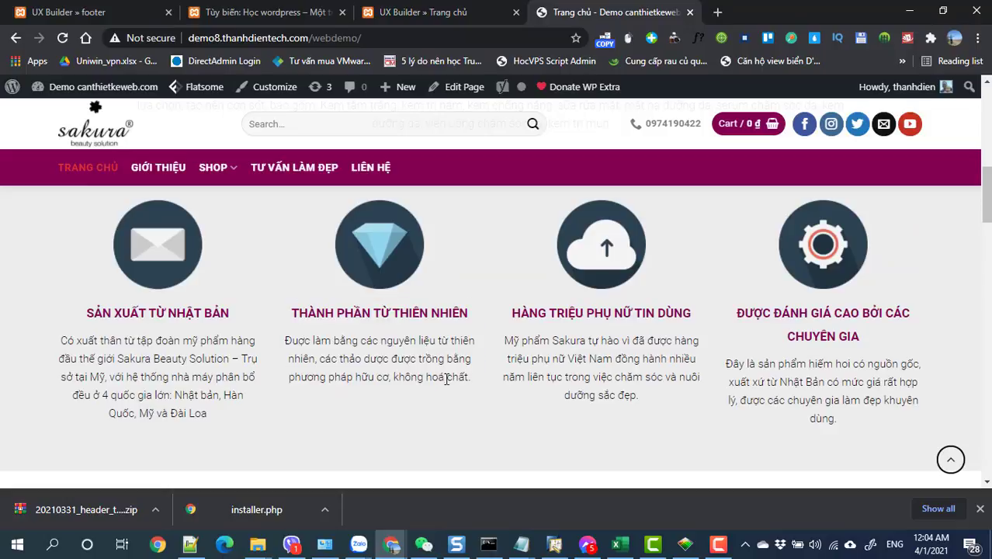
pyautogui.click(458, 15)
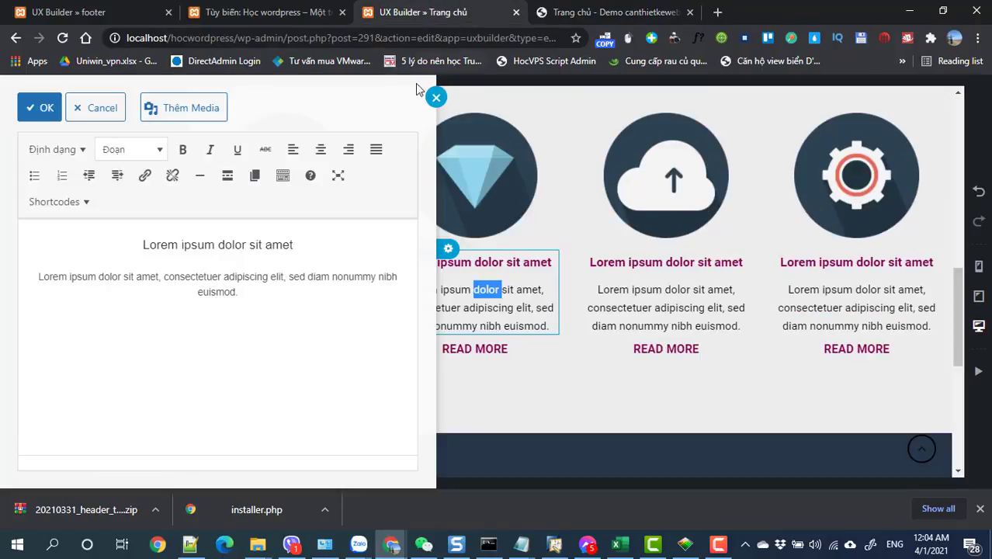
pyautogui.click(94, 113)
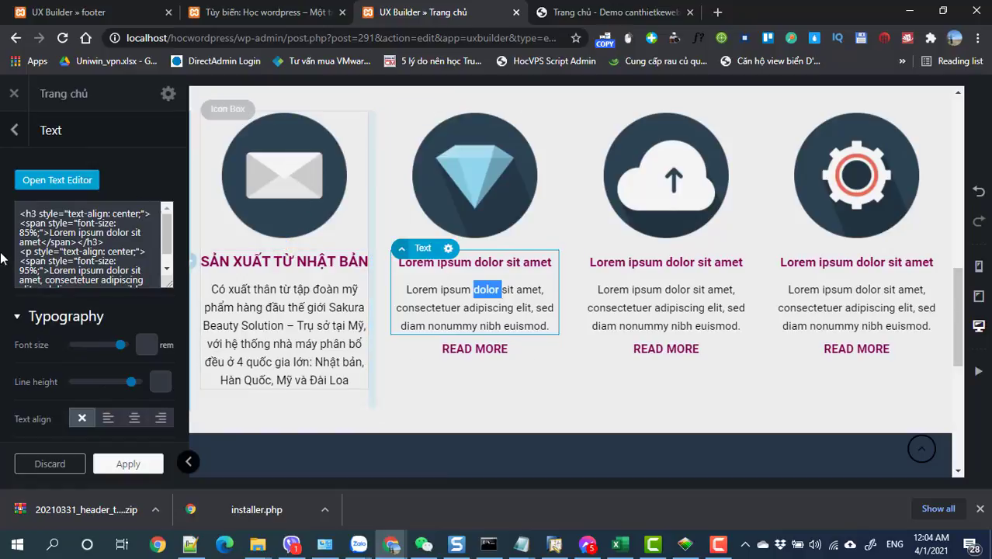
pyautogui.click(130, 464)
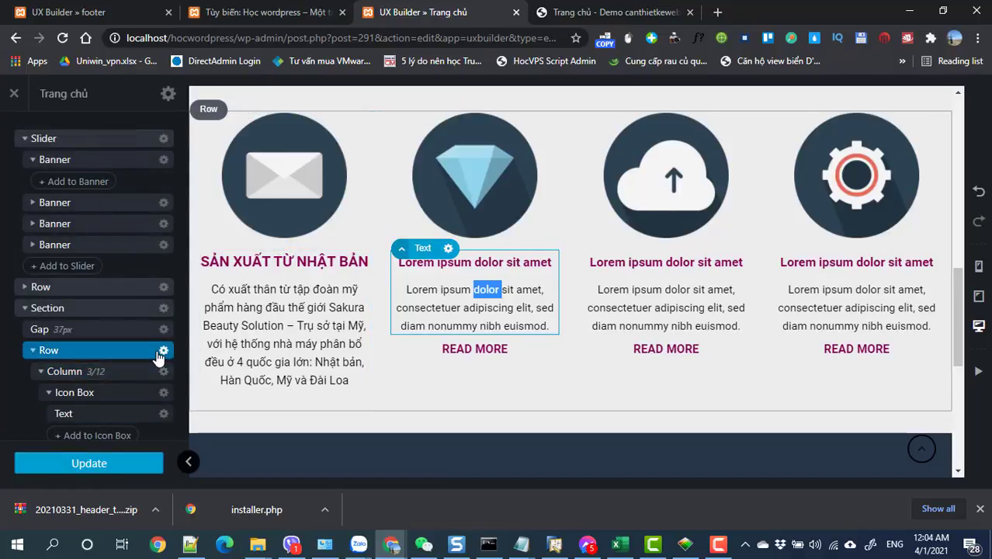
# - Set the first icon box's icon width to 114 px, compare it with the demo site and apply the change
pyautogui.scroll(-1, 155, 342)
pyautogui.click(163, 320)
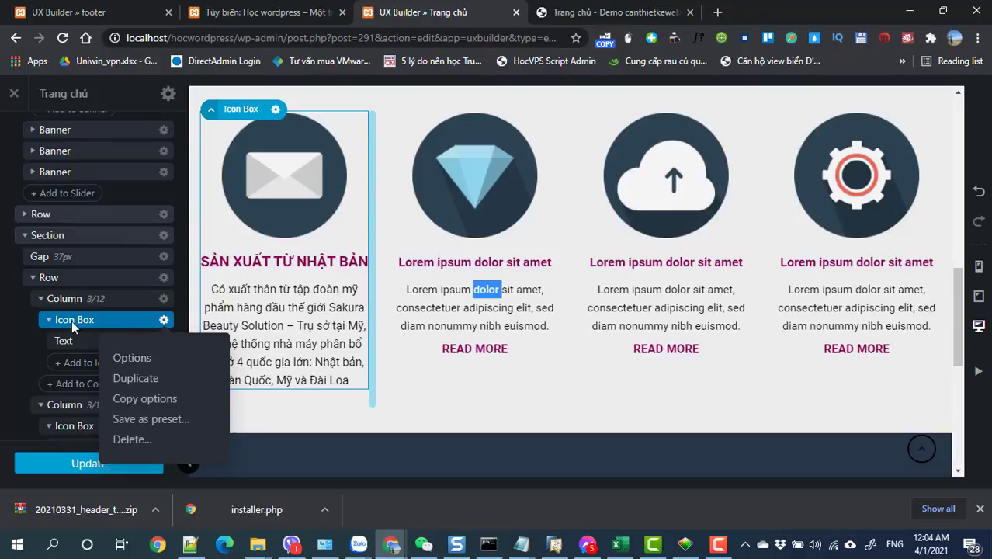
pyautogui.click(293, 97)
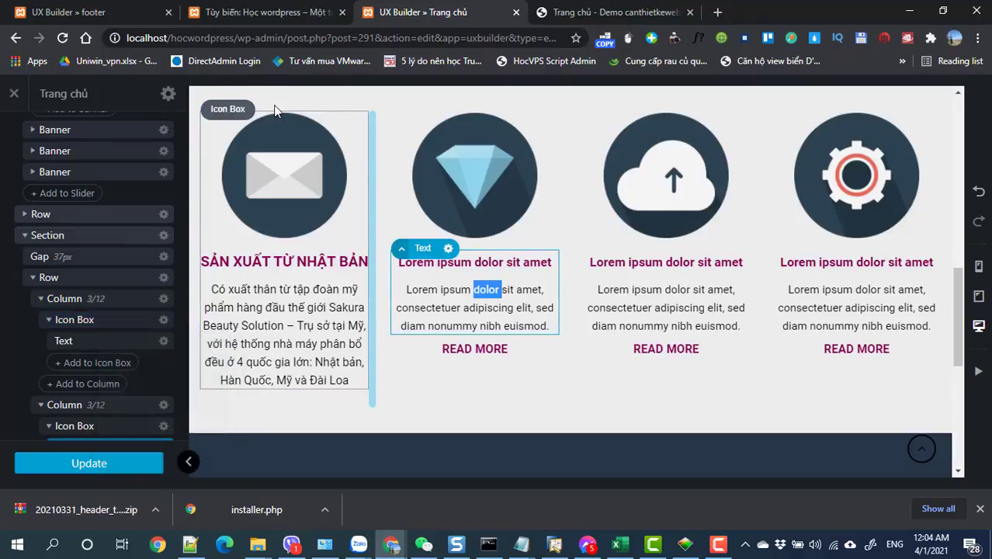
pyautogui.click(223, 143)
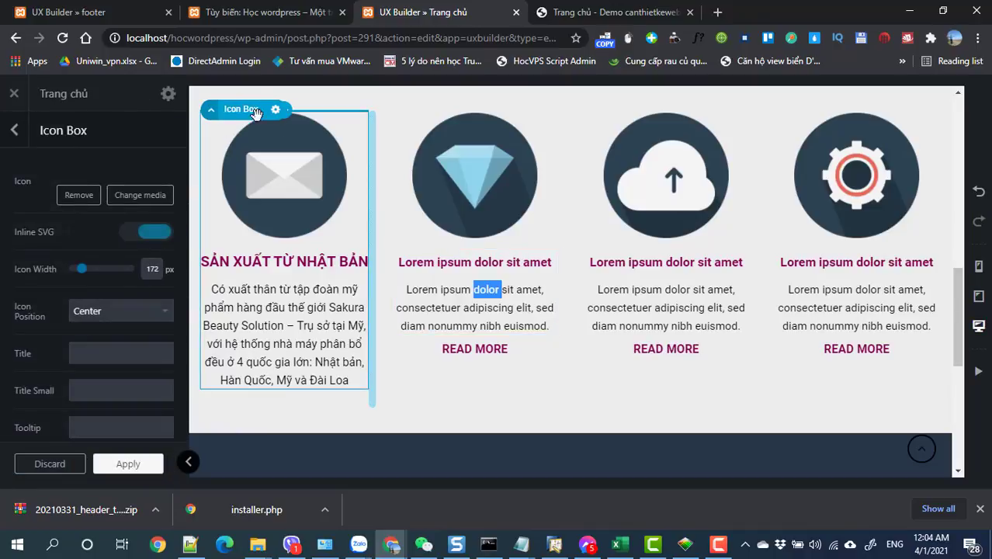
pyautogui.click(276, 111)
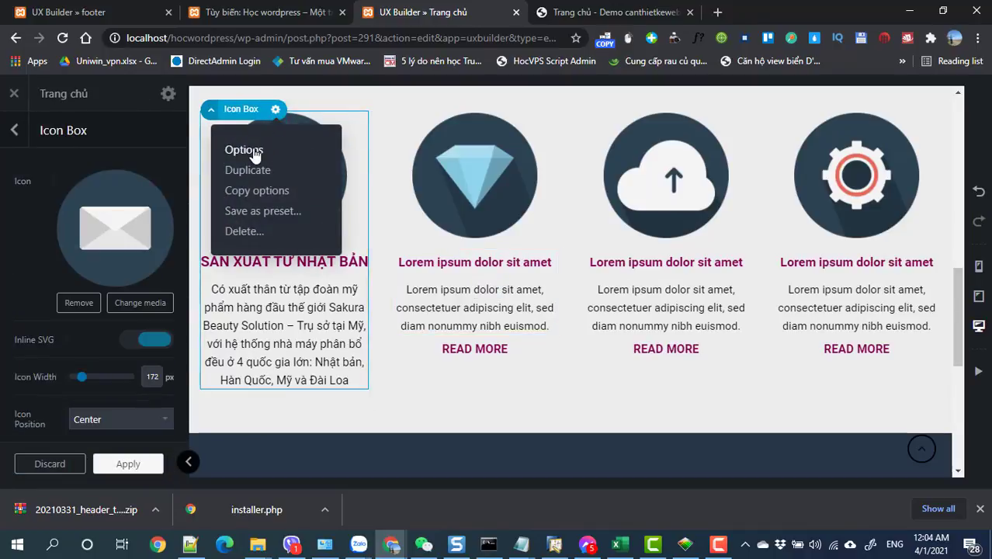
pyautogui.click(243, 151)
pyautogui.moveTo(83, 380); pyautogui.dragTo(80, 379)
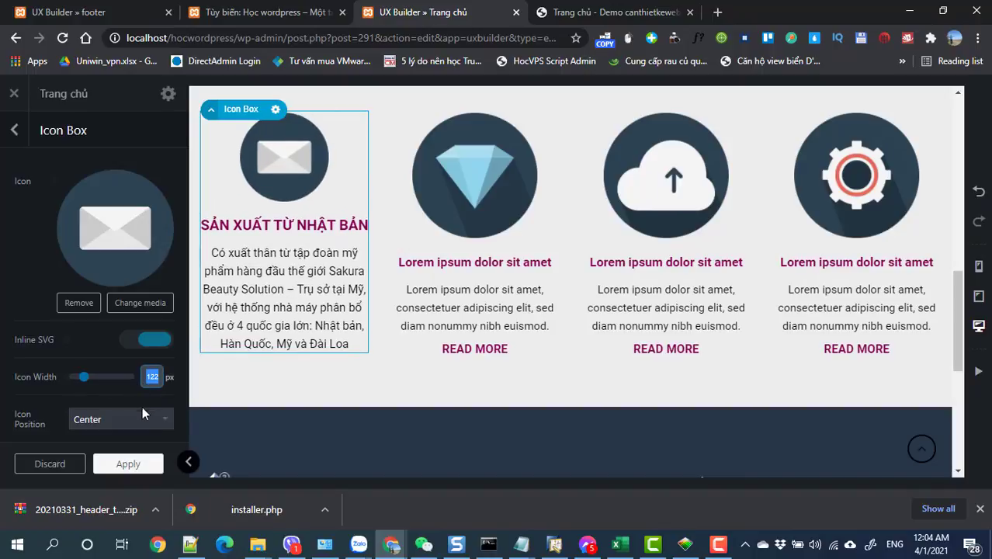
pyautogui.write('60')
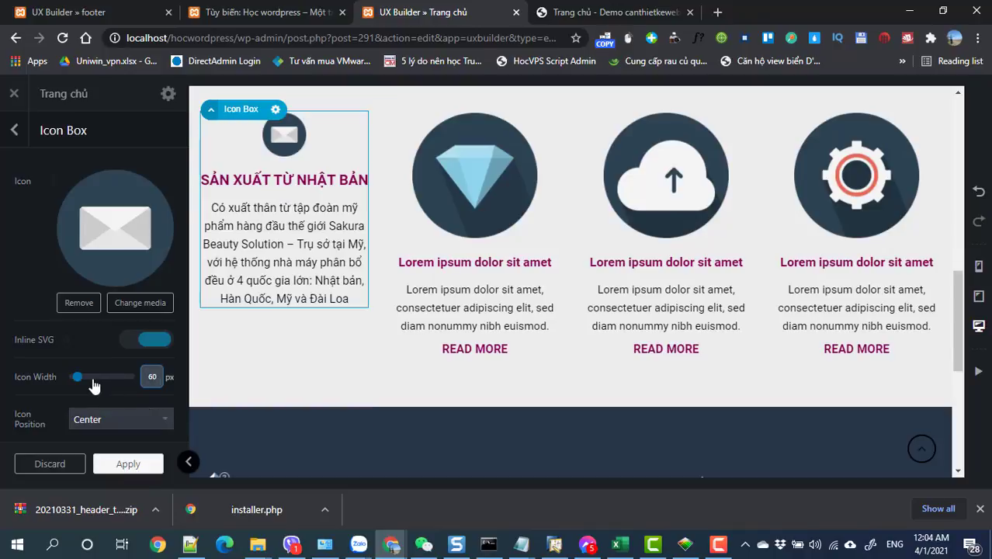
pyautogui.moveTo(84, 384); pyautogui.dragTo(85, 384)
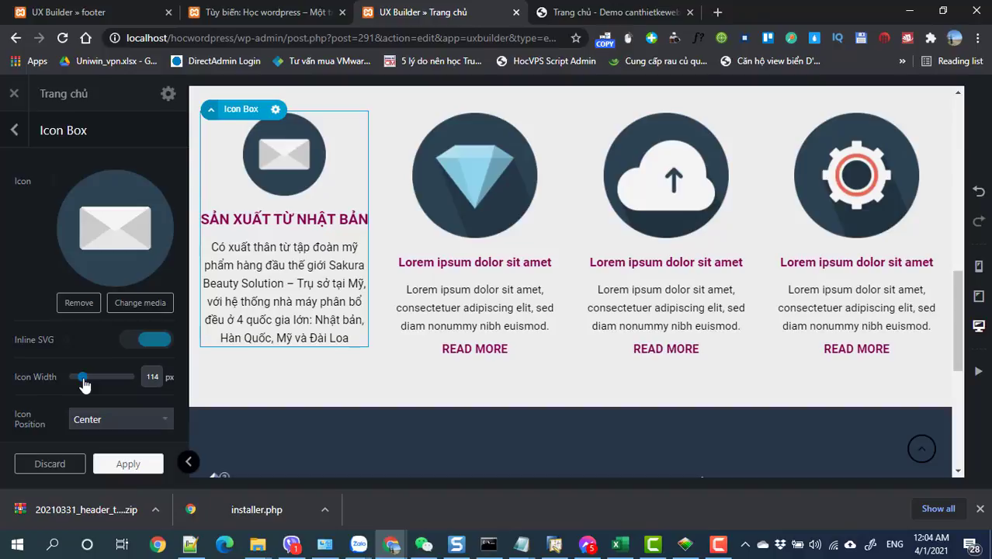
pyautogui.moveTo(85, 385); pyautogui.dragTo(83, 379)
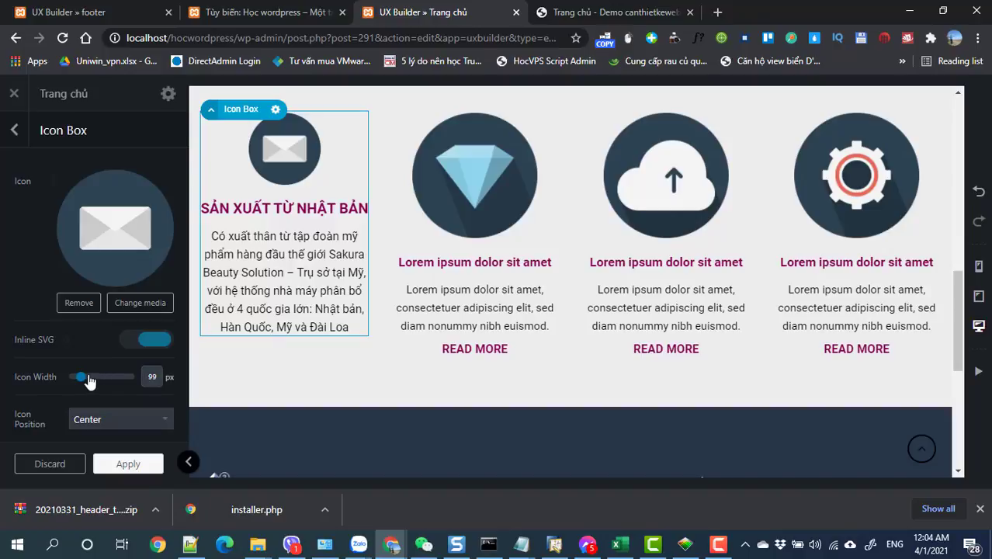
pyautogui.moveTo(84, 380); pyautogui.dragTo(85, 381)
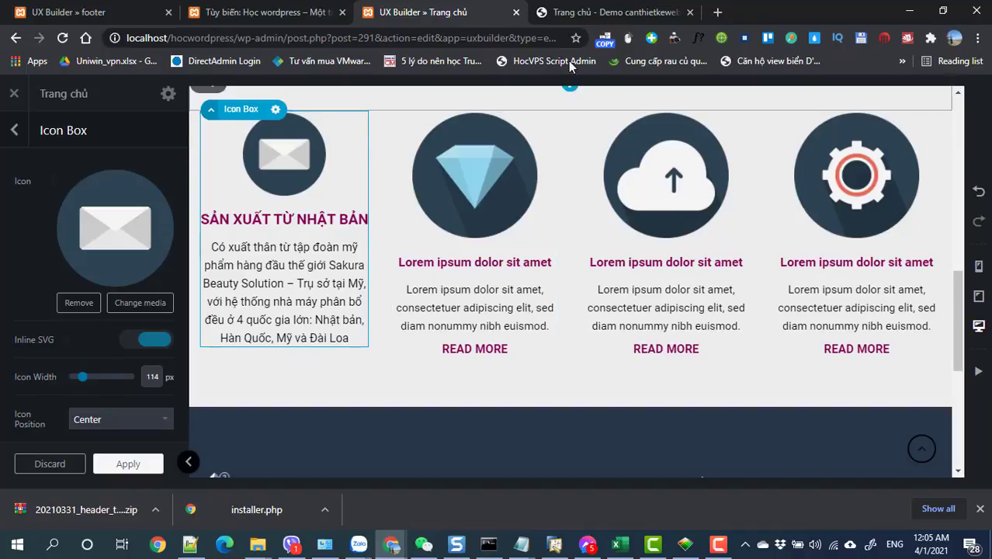
pyautogui.click(578, 13)
pyautogui.click(403, 14)
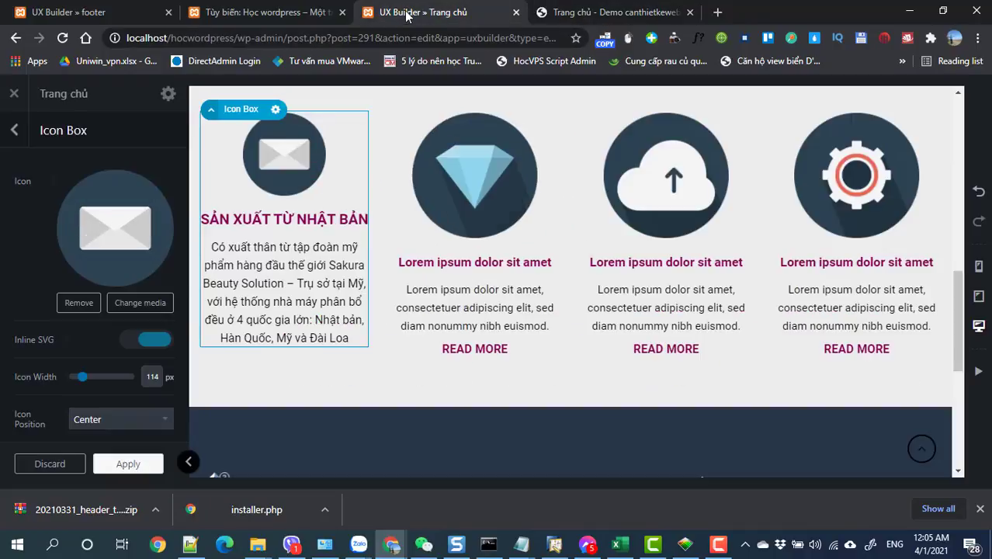
pyautogui.click(131, 464)
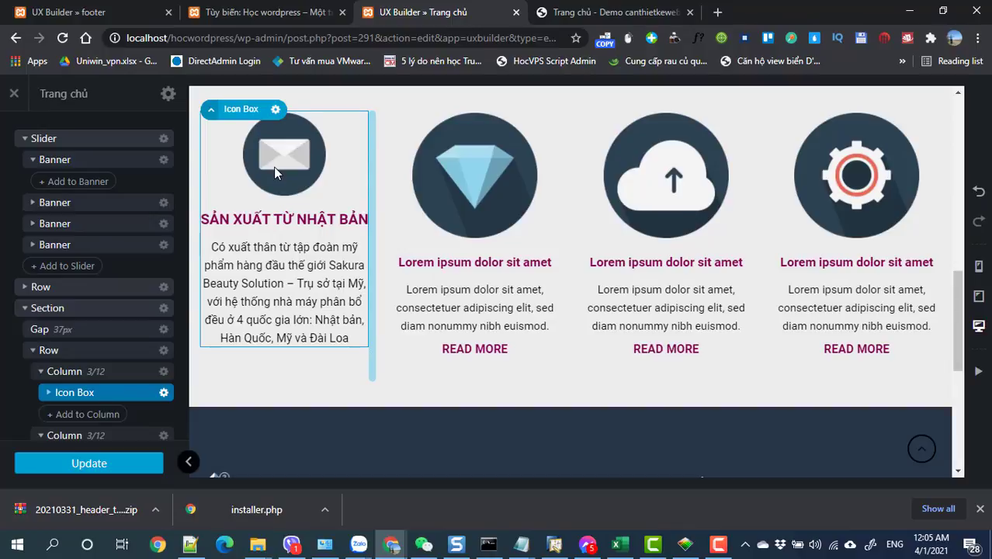
# - Search Google for flaticon in a new browser tab and open the Flaticon website
pyautogui.click(716, 13)
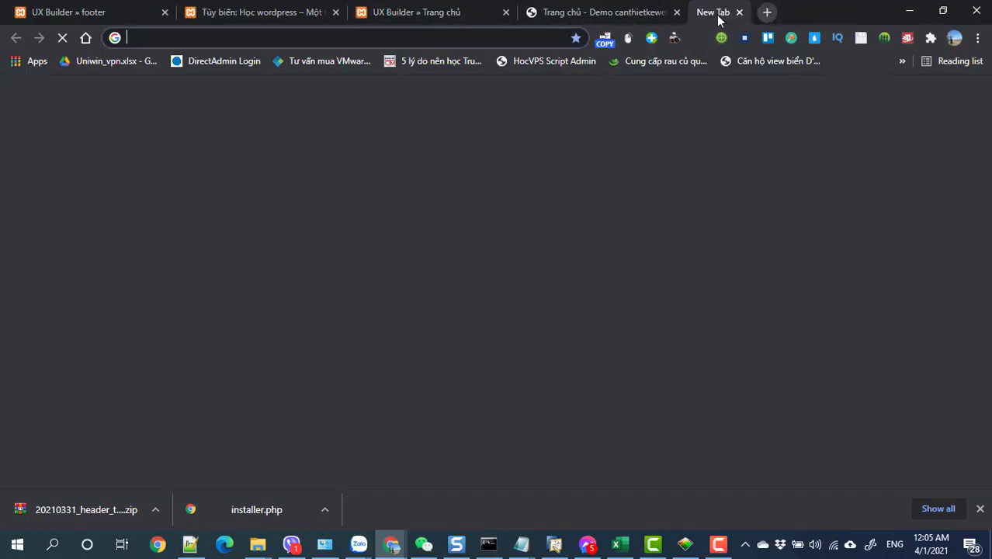
pyautogui.write('flat')
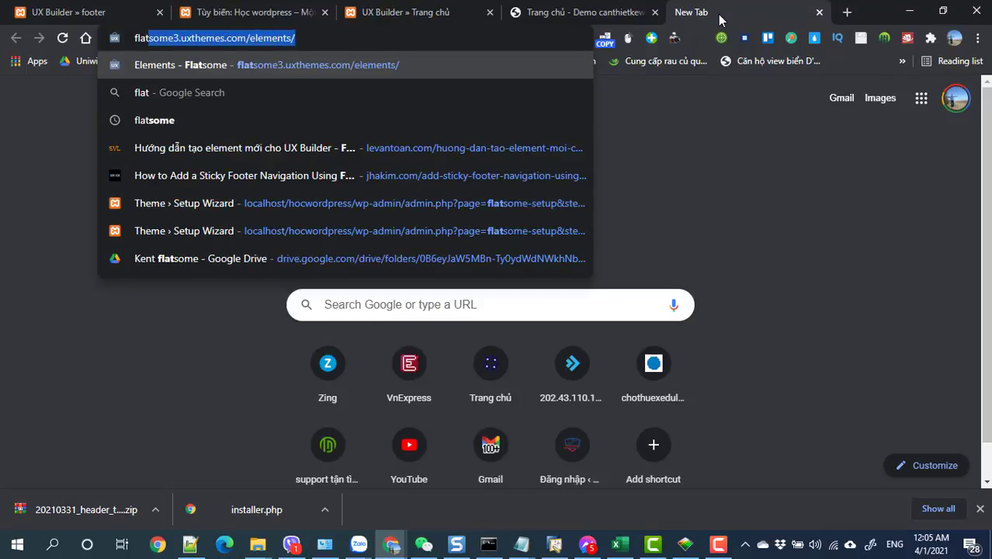
pyautogui.write('io')
pyautogui.press('Down')
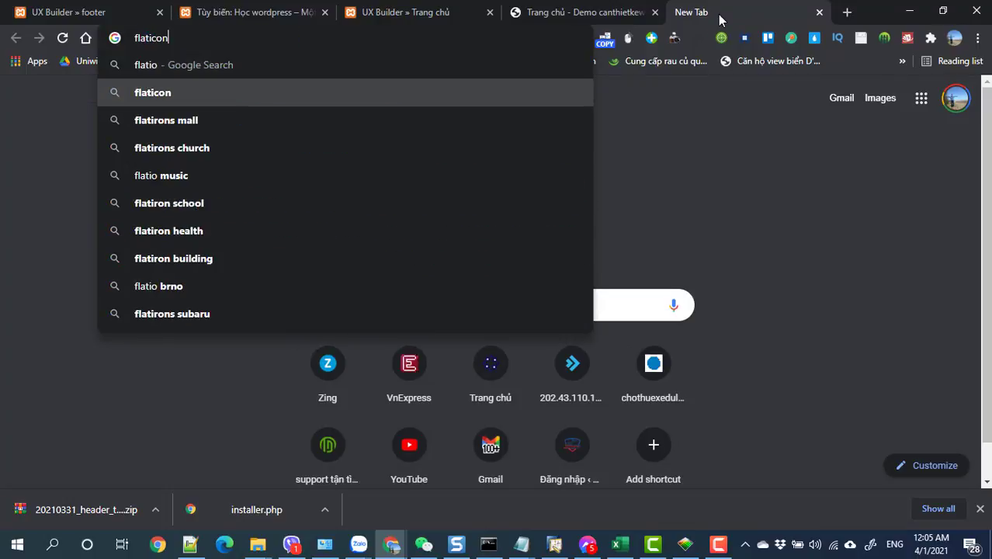
pyautogui.press('Return')
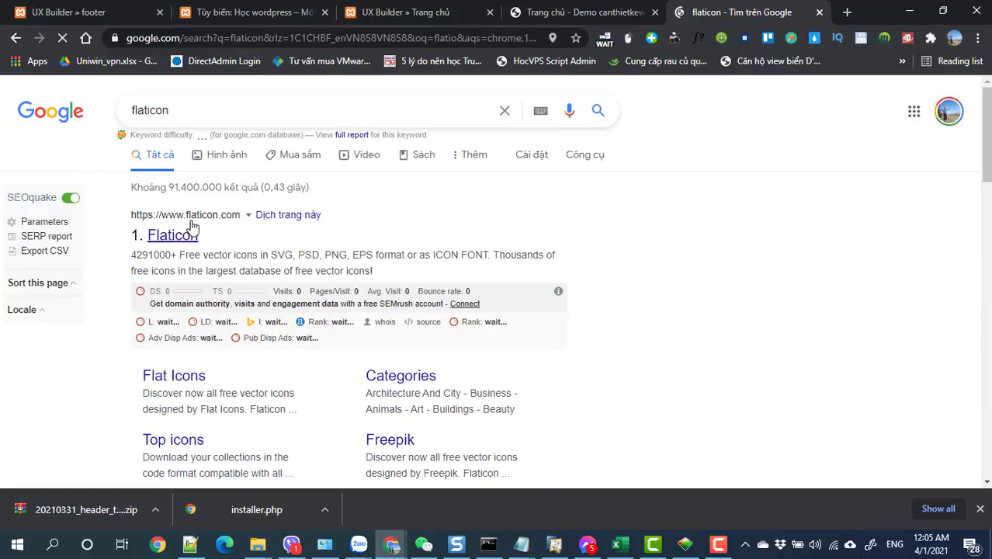
pyautogui.click(186, 231)
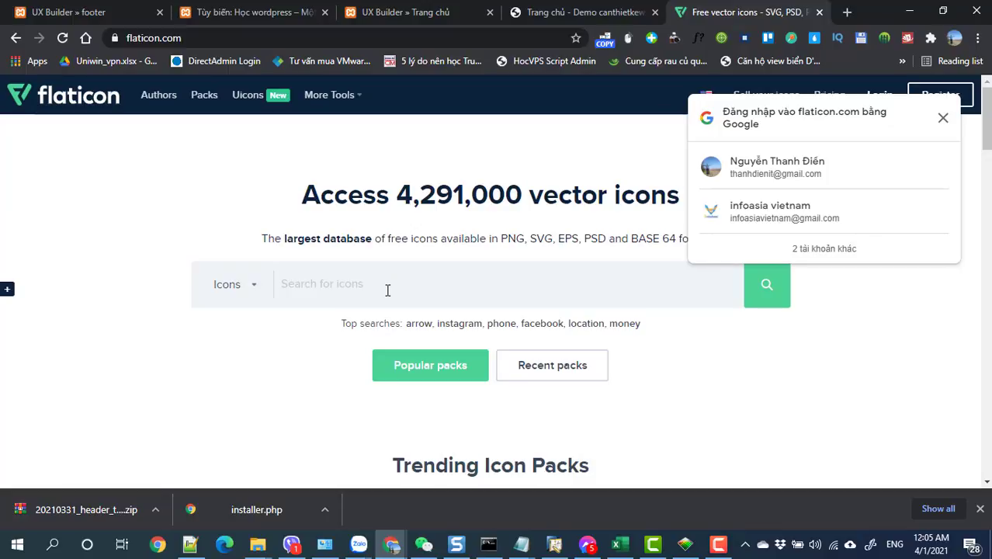
# - Search Flaticon for "japan" icons and look through the results
pyautogui.click(388, 289)
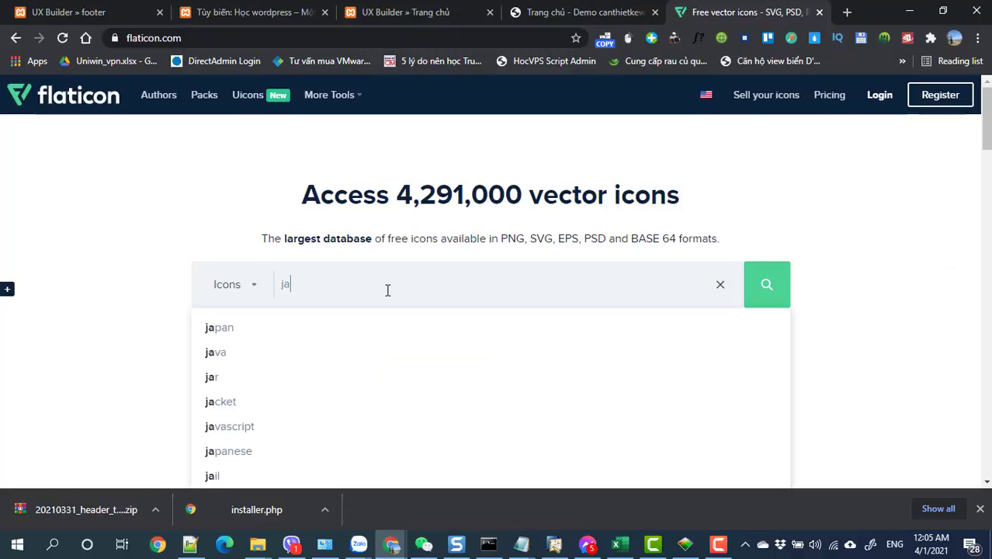
pyautogui.click(262, 327)
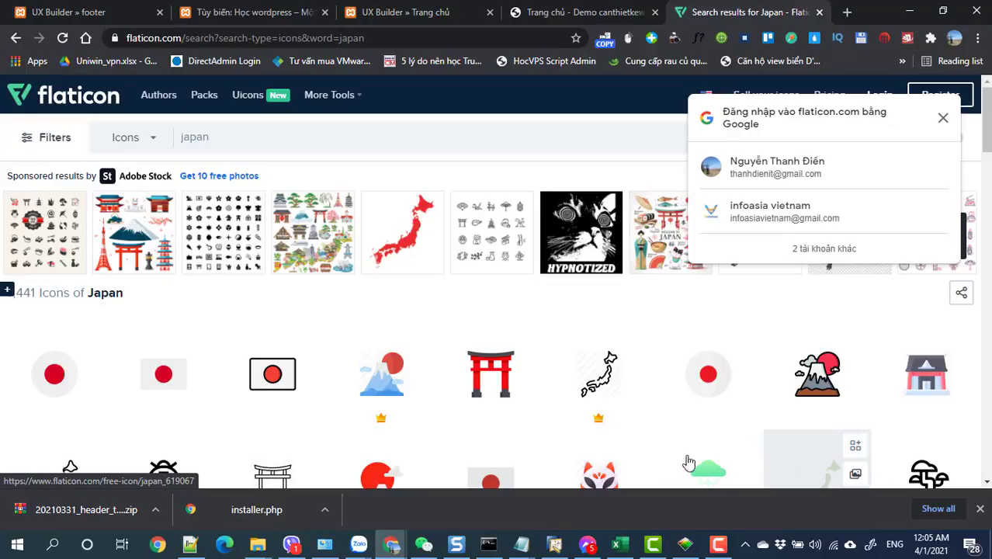
pyautogui.scroll(-2, 642, 415)
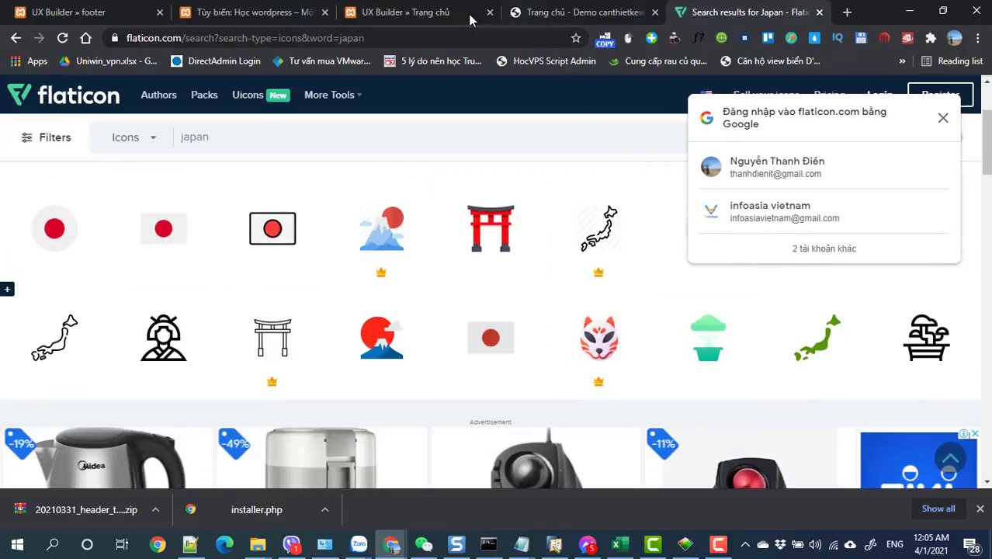
# - Switch back to the home page's UX Builder and copy the first icon box's options onto the second icon box
pyautogui.click(372, 19)
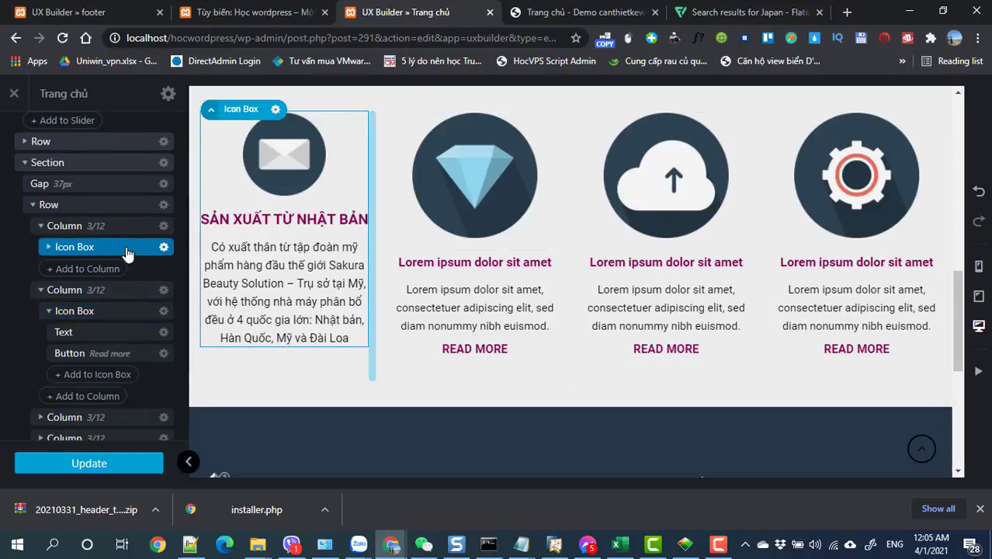
pyautogui.rightClick(126, 253)
pyautogui.click(112, 333)
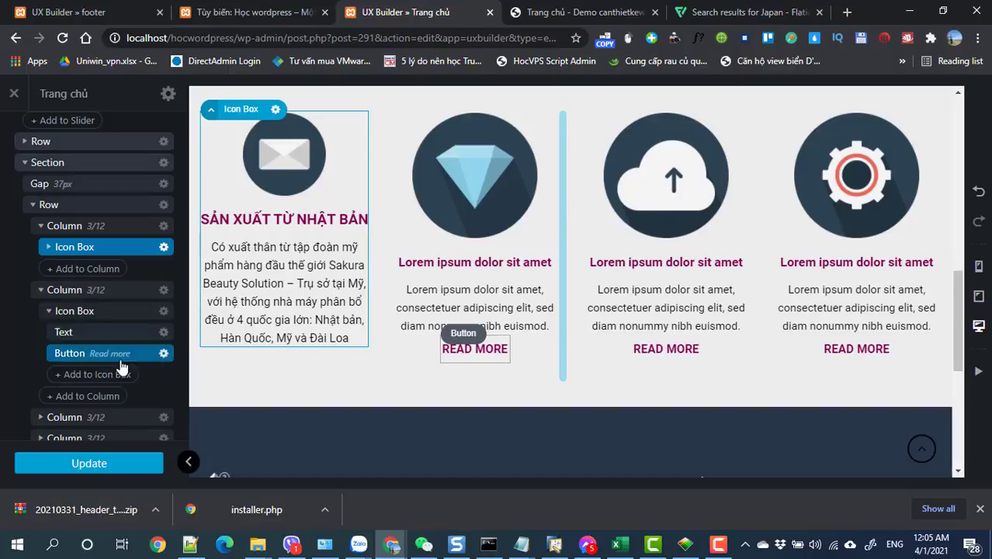
pyautogui.rightClick(118, 321)
pyautogui.click(98, 415)
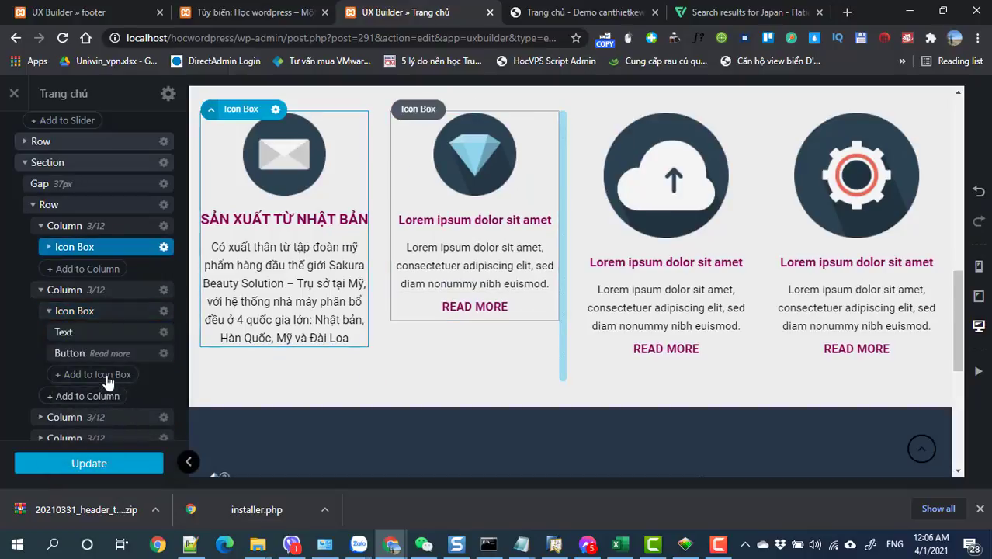
# - Paste the copied icon box options onto the third and fourth icon boxes
pyautogui.scroll(-2, 107, 376)
pyautogui.click(42, 345)
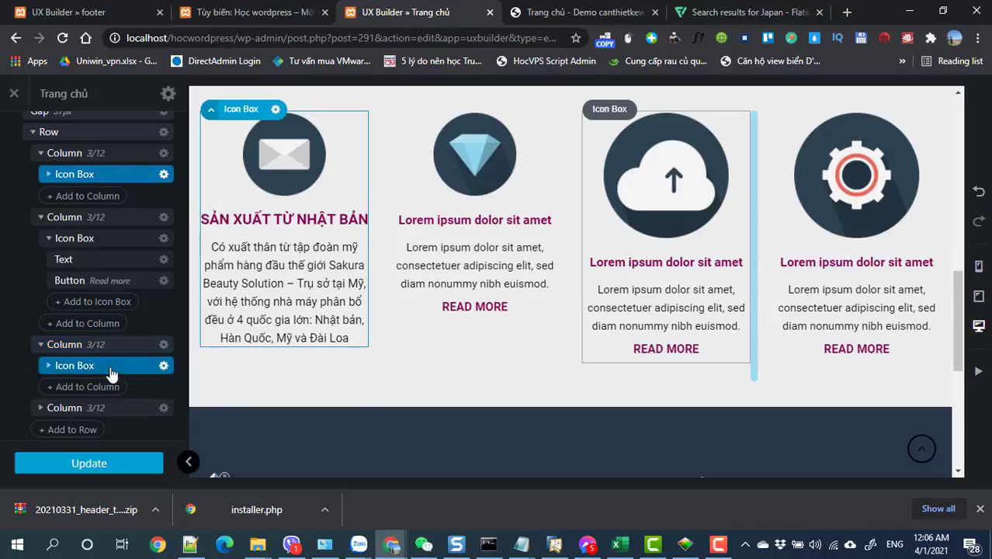
pyautogui.rightClick(107, 367)
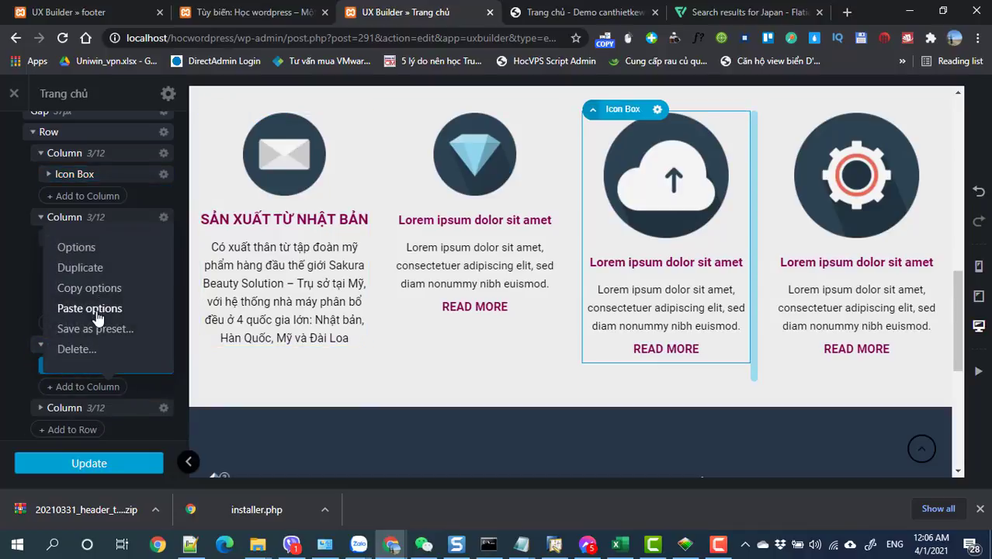
pyautogui.click(91, 308)
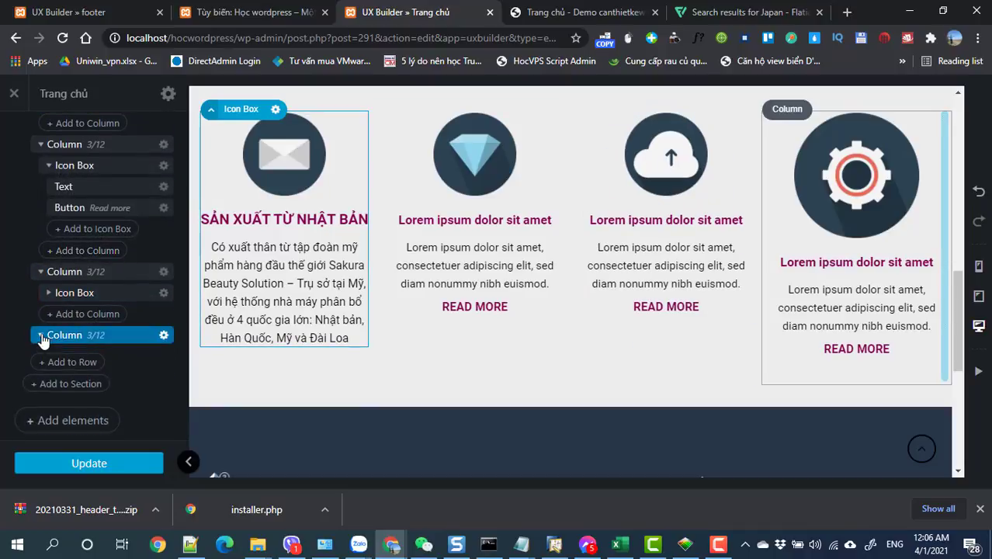
pyautogui.click(41, 335)
pyautogui.rightClick(89, 355)
pyautogui.click(78, 298)
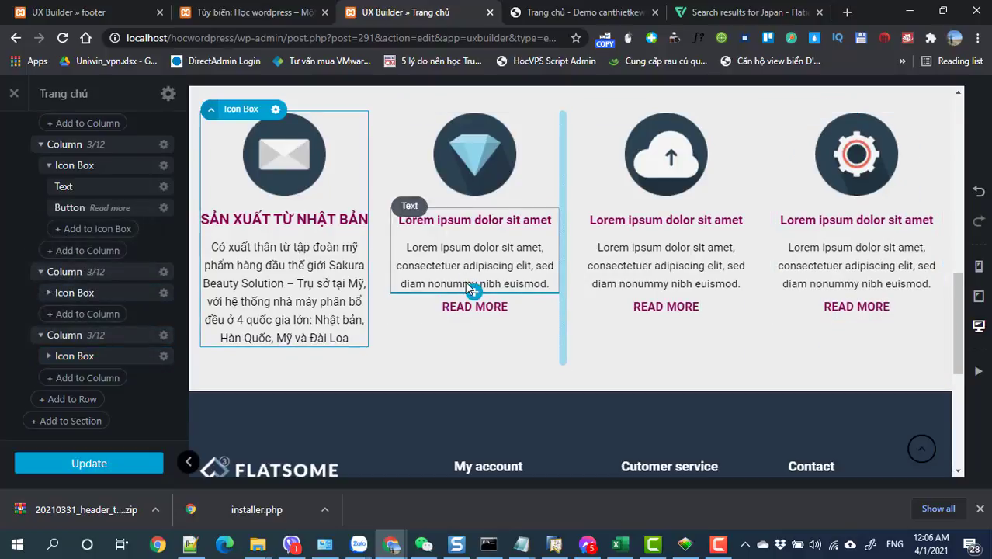
# - Replace the second icon box's text with the demo site's "THÀNH PHẦN TỪ THIÊN NHIÊN" heading and paragraph, both centred
pyautogui.click(561, 12)
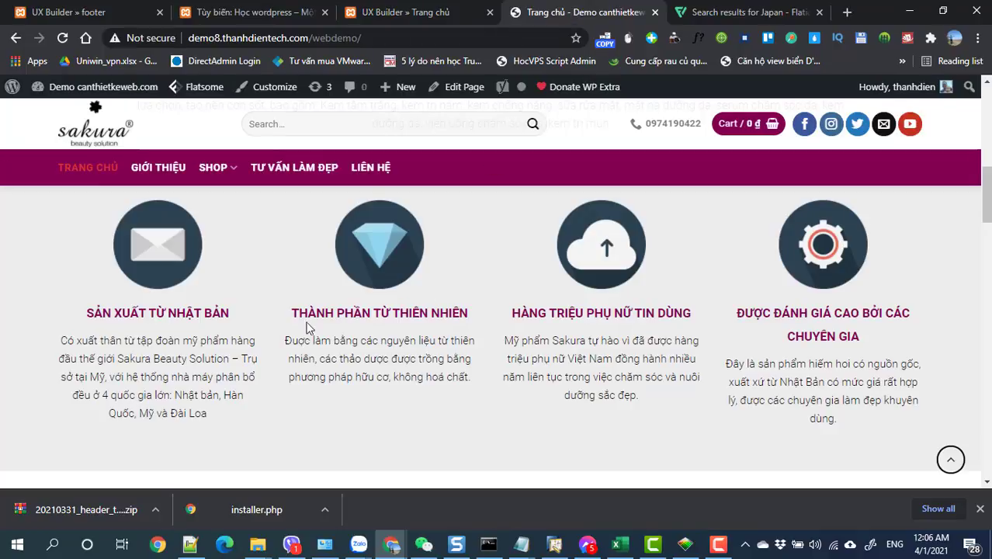
pyautogui.moveTo(292, 310); pyautogui.dragTo(473, 381)
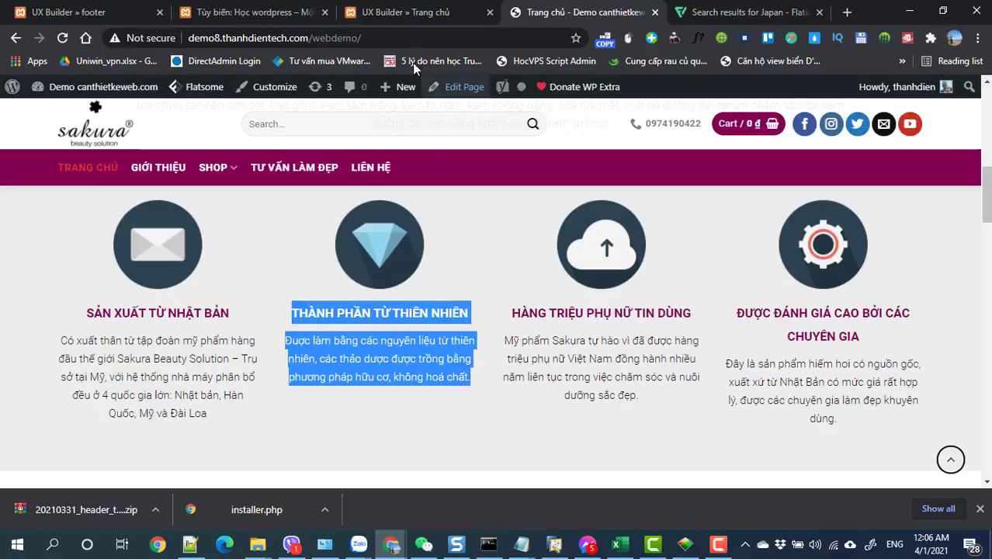
pyautogui.click(396, 12)
pyautogui.doubleClick(449, 262)
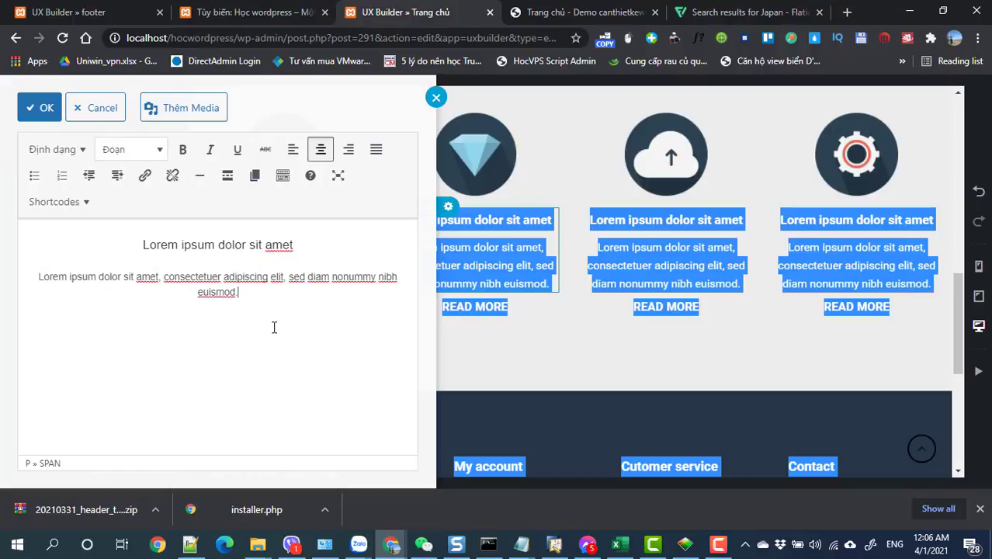
pyautogui.hotkey('ctrl', 'a')
pyautogui.hotkey('ctrl', 'v')
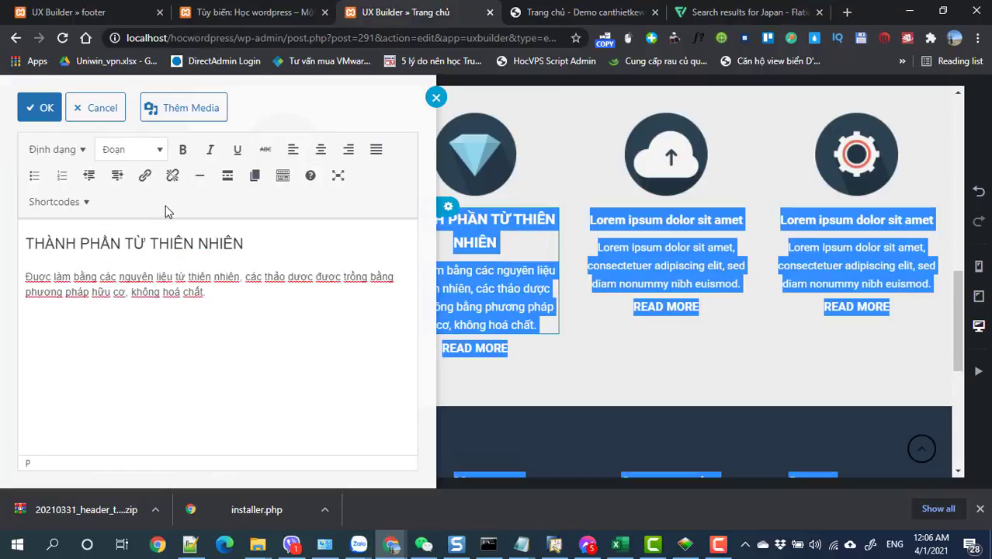
pyautogui.hotkey('ctrl', 'a')
pyautogui.click(319, 149)
pyautogui.click(41, 108)
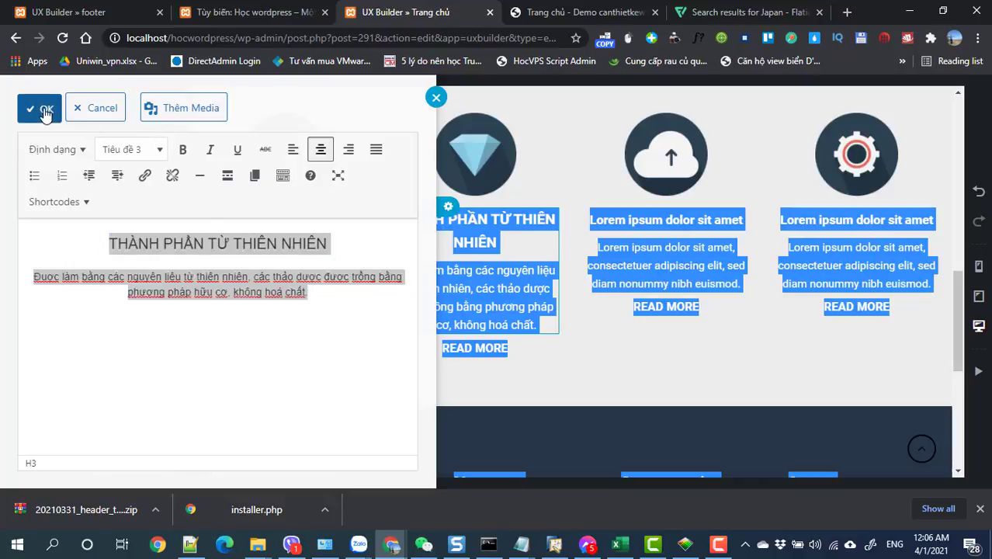
# - Replace the third icon box's text with the demo site's "HÀNG TRIỆU PHỤ NỮ TIN DÙNG" heading and paragraph, centring the paragraph
pyautogui.click(556, 14)
pyautogui.moveTo(516, 307); pyautogui.dragTo(652, 410)
pyautogui.click(419, 13)
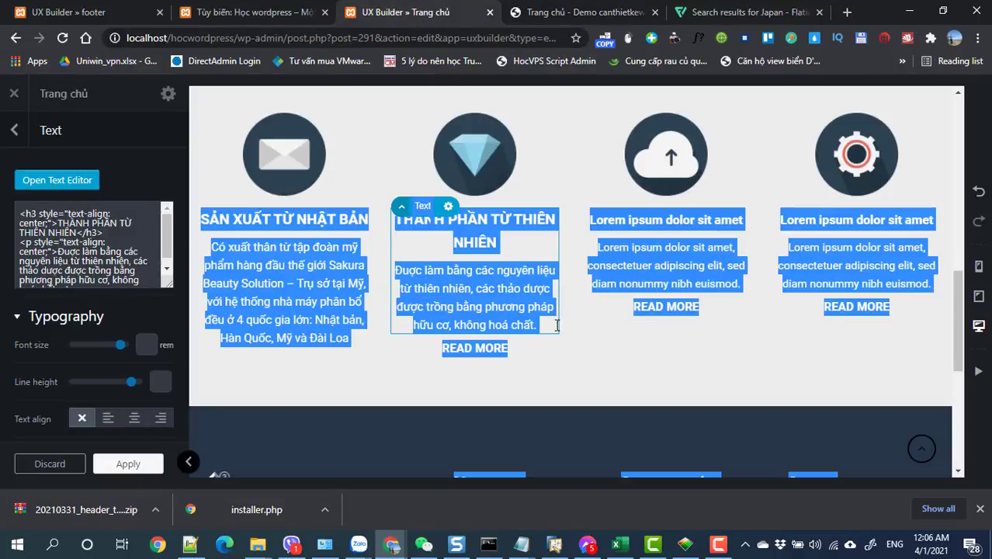
pyautogui.click(669, 381)
pyautogui.doubleClick(658, 264)
pyautogui.click(208, 298)
pyautogui.hotkey('ctrl', 'a')
pyautogui.hotkey('ctrl', 'v')
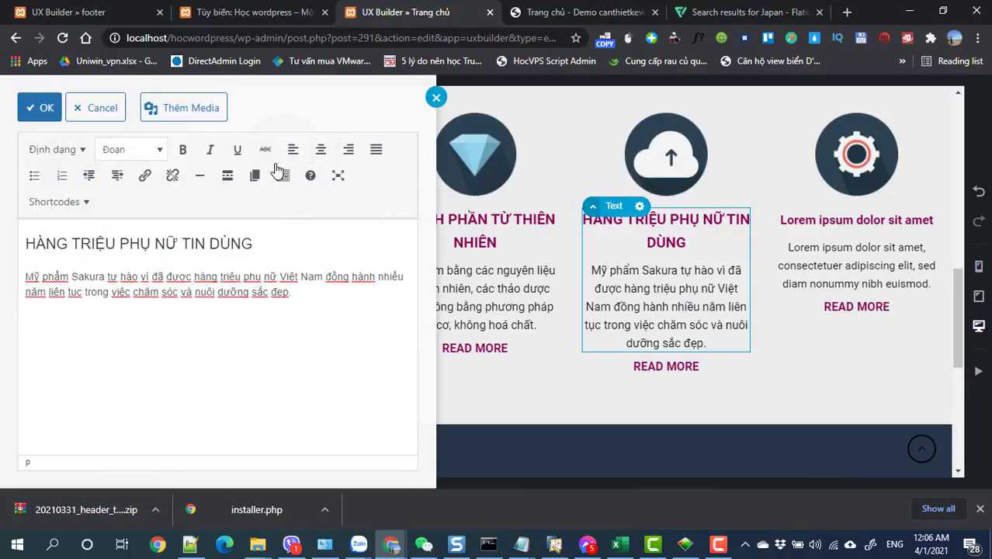
pyautogui.click(321, 149)
pyautogui.click(78, 110)
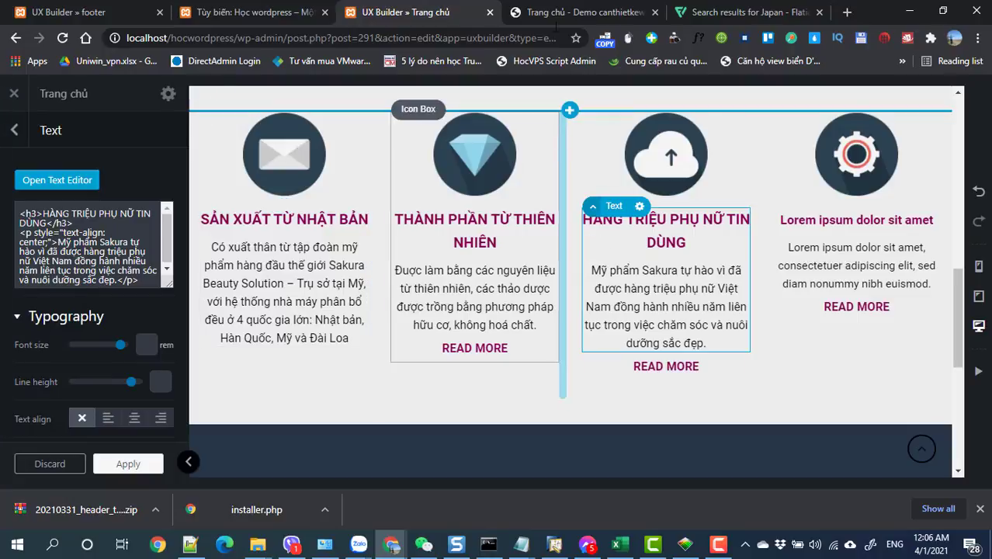
# - Replace the fourth icon box's text with the demo site's "ĐƯỢC ĐÁNH GIÁ CAO BỞI CÁC CHUYÊN GIA" heading and paragraph, centring the paragraph
pyautogui.click(580, 12)
pyautogui.moveTo(737, 309); pyautogui.dragTo(844, 417)
pyautogui.click(421, 14)
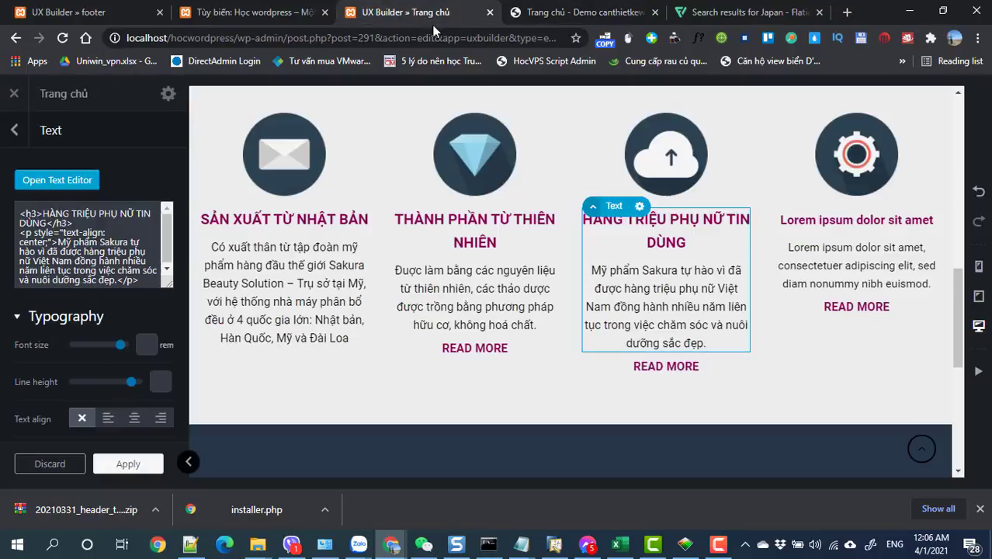
pyautogui.doubleClick(852, 249)
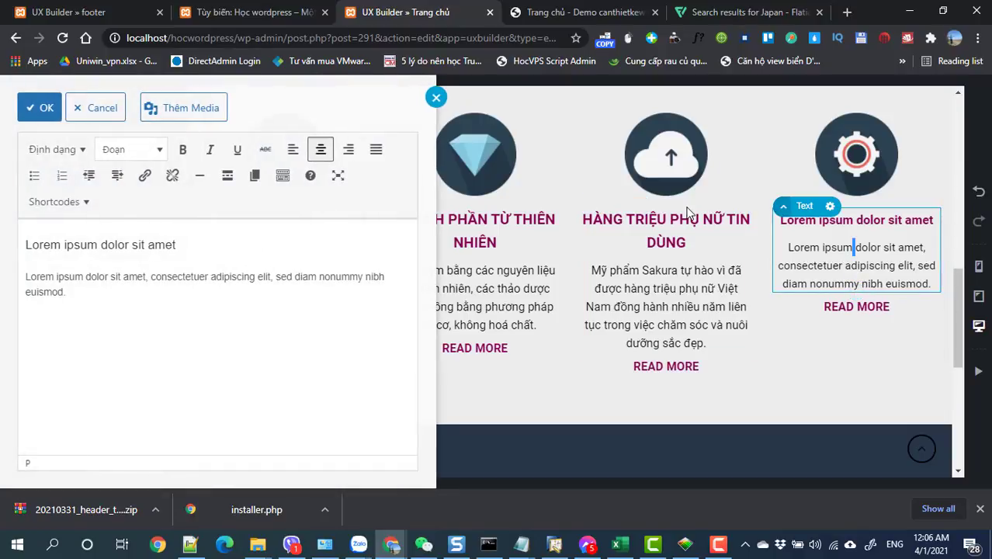
pyautogui.click(435, 97)
pyautogui.click(43, 184)
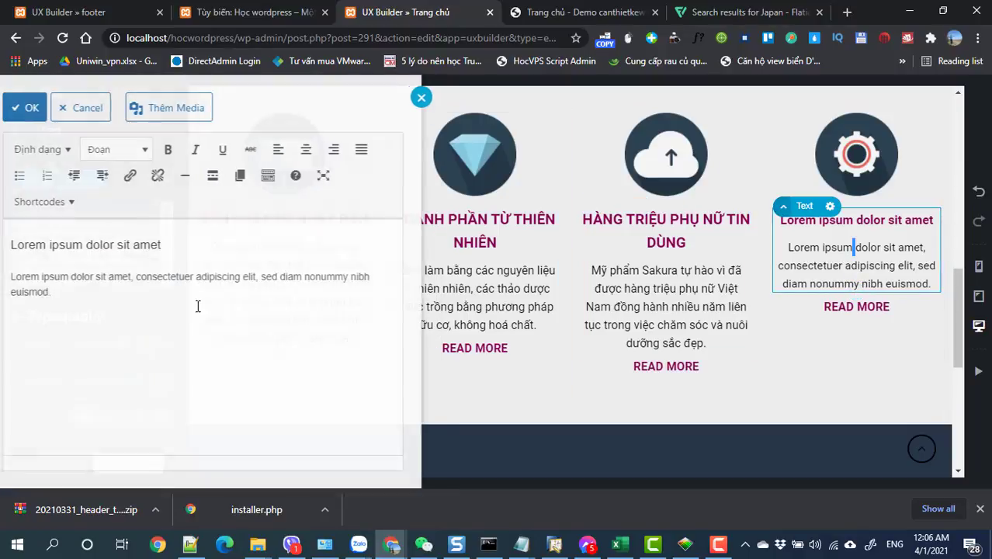
pyautogui.hotkey('ctrl', 'a')
pyautogui.hotkey('ctrl', 'v')
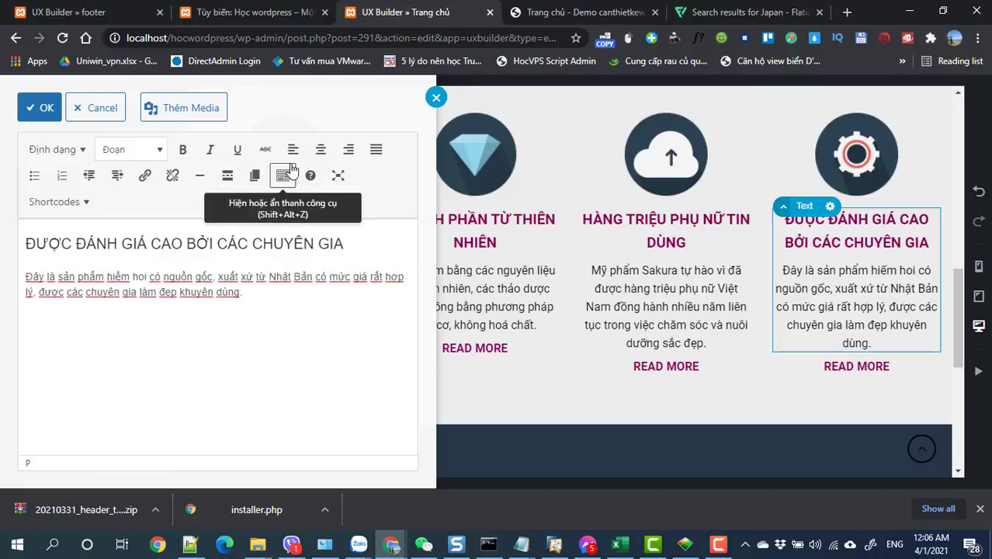
pyautogui.click(321, 149)
pyautogui.click(42, 110)
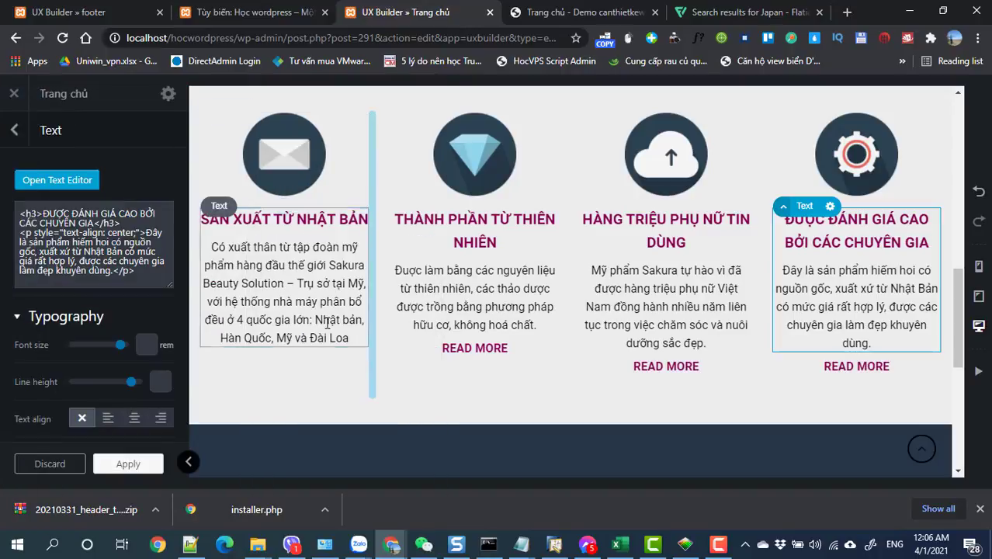
# - Delete the Read more buttons from the third and second icon boxes
pyautogui.click(652, 374)
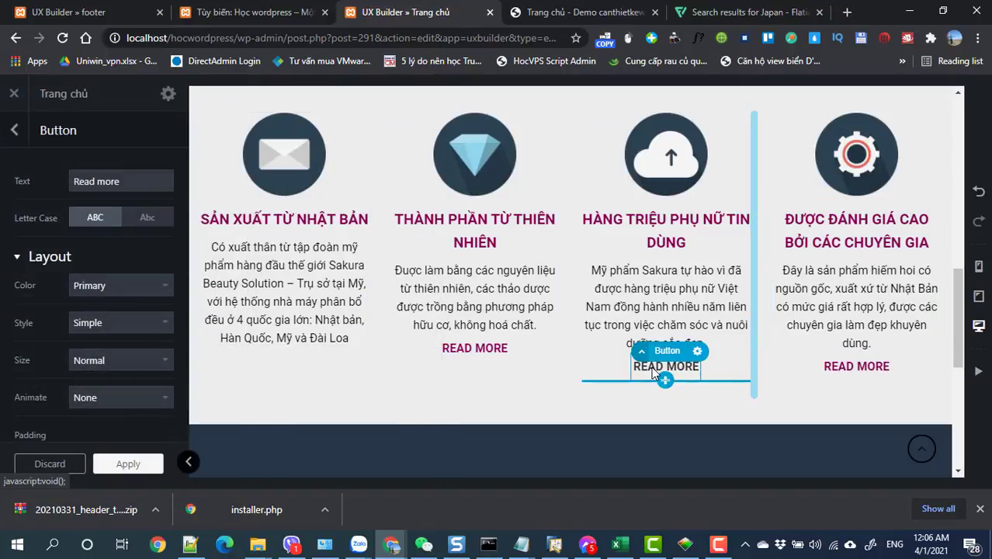
pyautogui.rightClick(655, 353)
pyautogui.click(621, 328)
pyautogui.rightClick(492, 357)
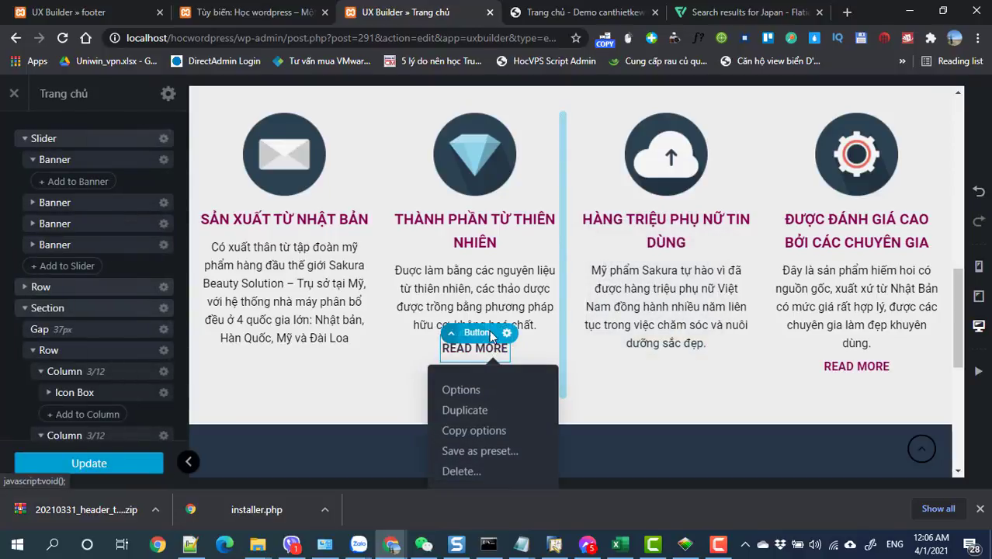
pyautogui.click(464, 469)
pyautogui.click(873, 366)
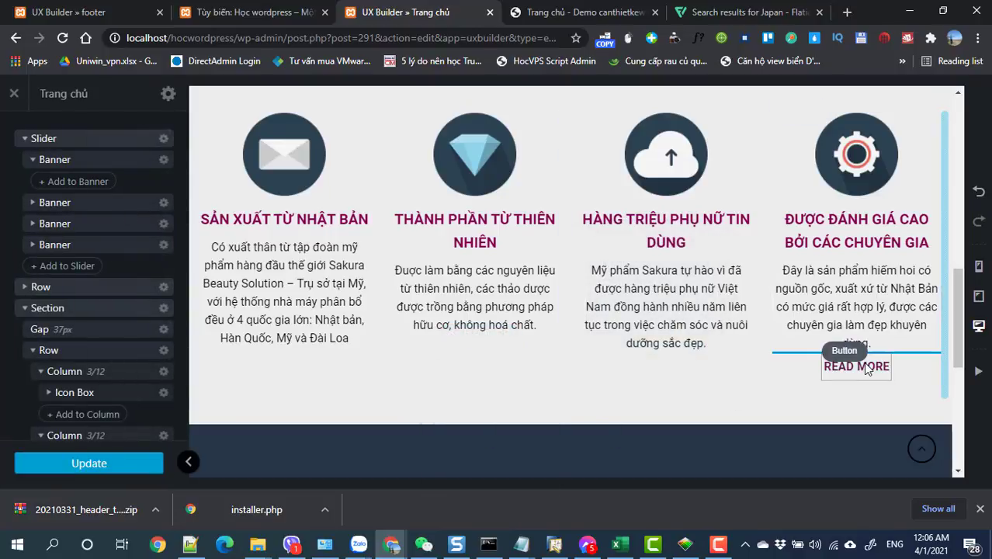
pyautogui.rightClick(873, 367)
pyautogui.click(552, 393)
pyautogui.rightClick(860, 366)
pyautogui.click(516, 403)
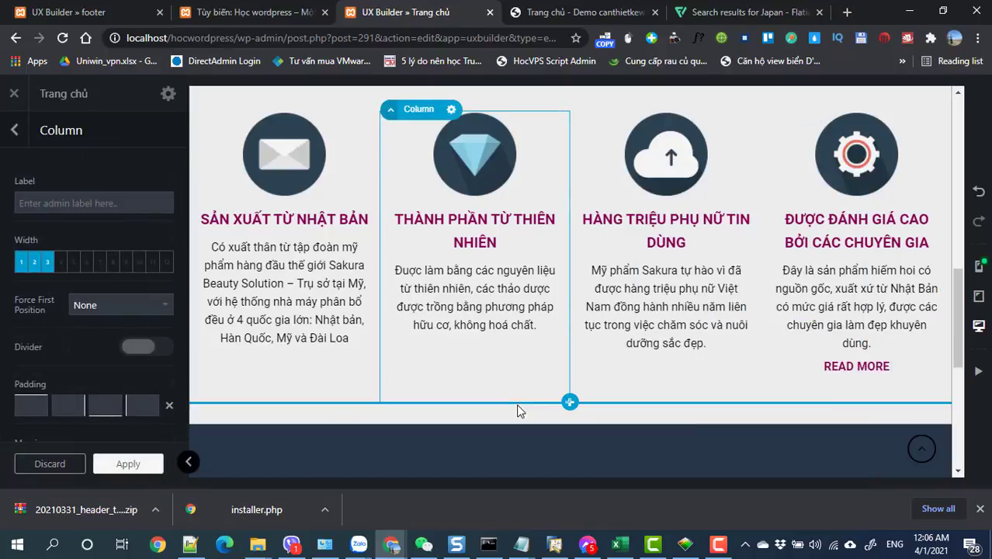
pyautogui.click(517, 406)
pyautogui.rightClick(857, 371)
pyautogui.click(857, 374)
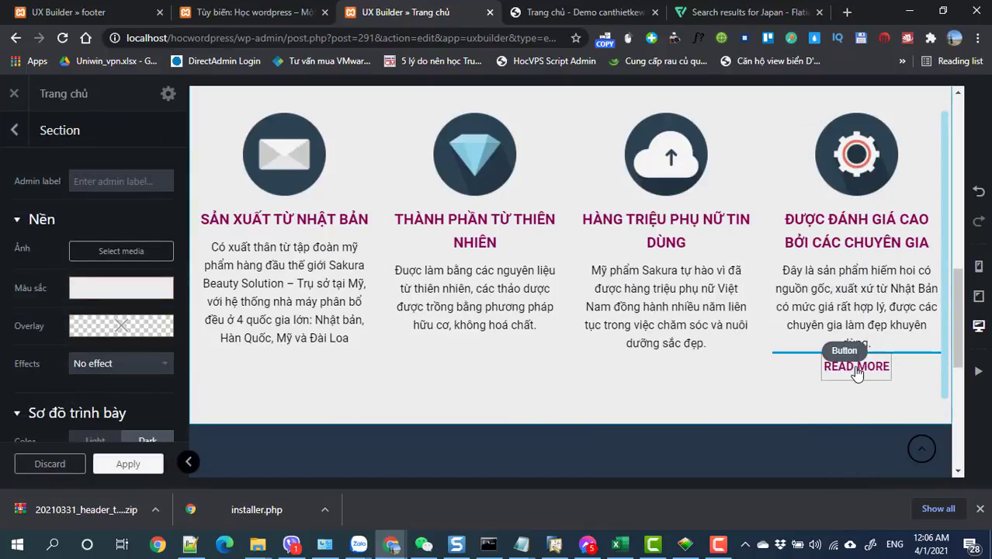
pyautogui.click(188, 98)
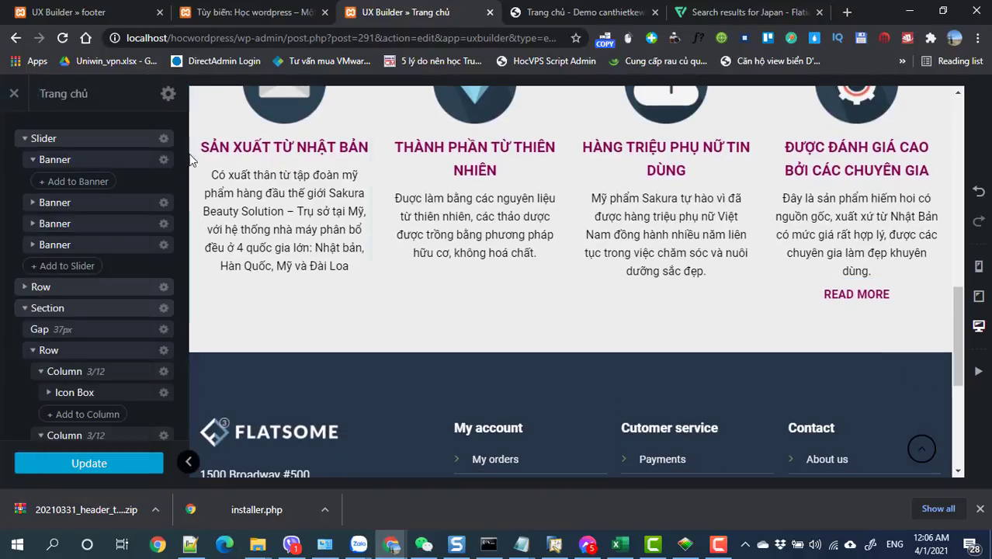
# - Delete the Read more button from the fourth column's icon box
pyautogui.scroll(-3, 122, 394)
pyautogui.click(70, 336)
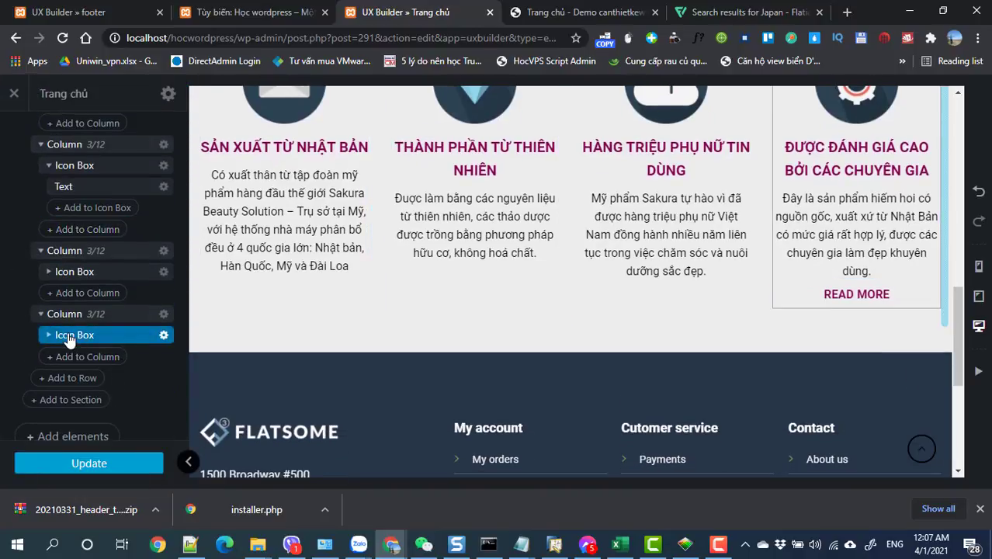
pyautogui.click(49, 336)
pyautogui.click(68, 377)
pyautogui.rightClick(69, 378)
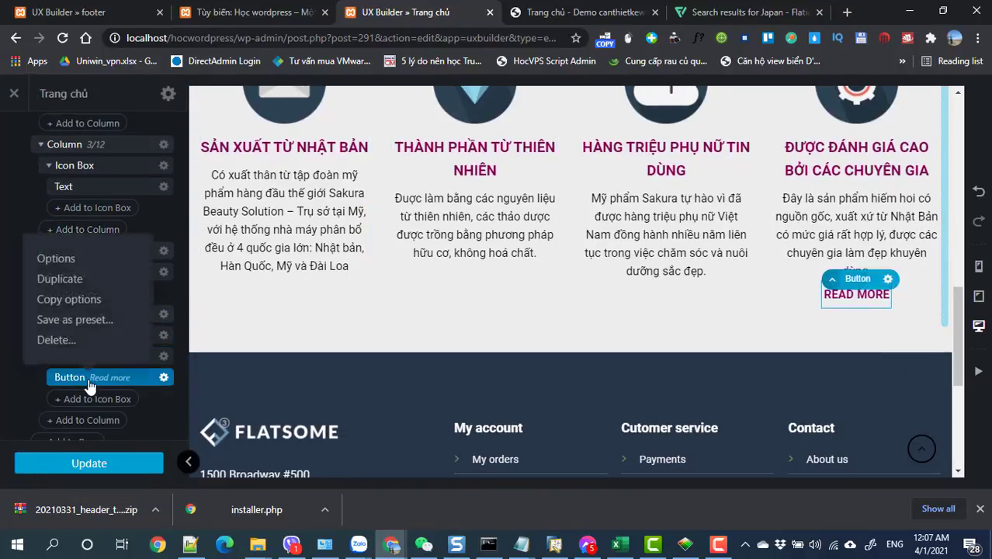
pyautogui.click(54, 341)
# - Collapse the section's four columns in the page structure and update the home page
pyautogui.click(56, 316)
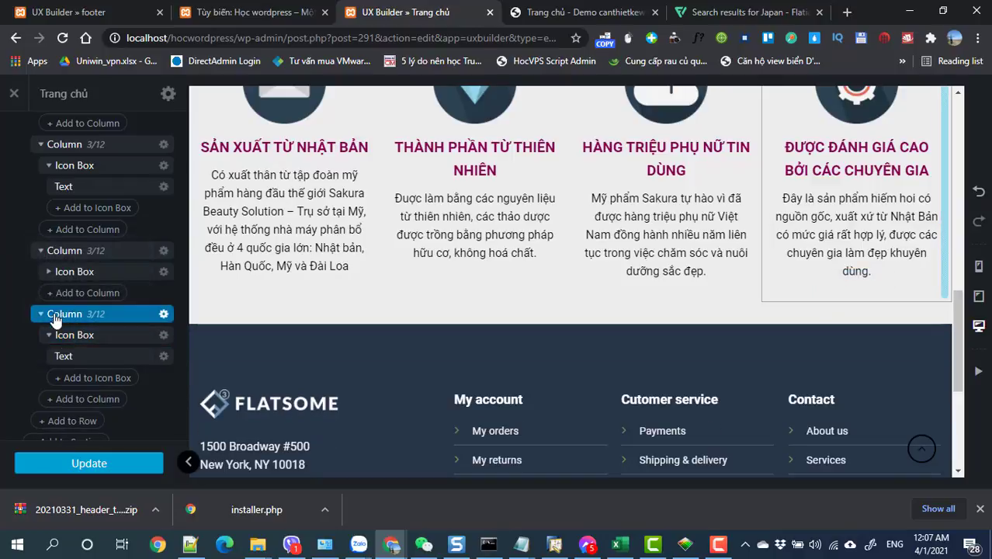
pyautogui.click(41, 313)
pyautogui.click(41, 250)
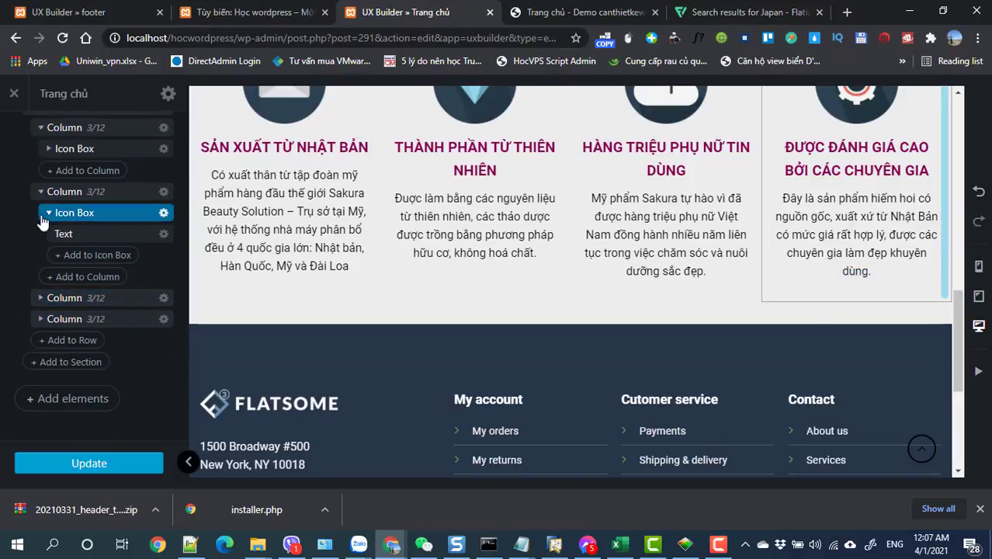
pyautogui.click(40, 190)
pyautogui.click(43, 179)
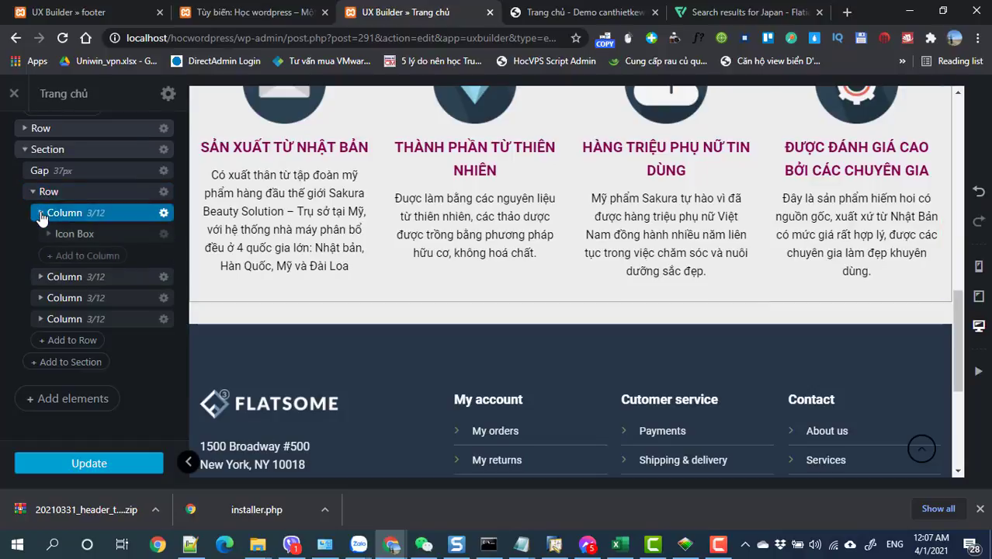
pyautogui.click(40, 210)
pyautogui.scroll(2, 659, 275)
pyautogui.click(118, 463)
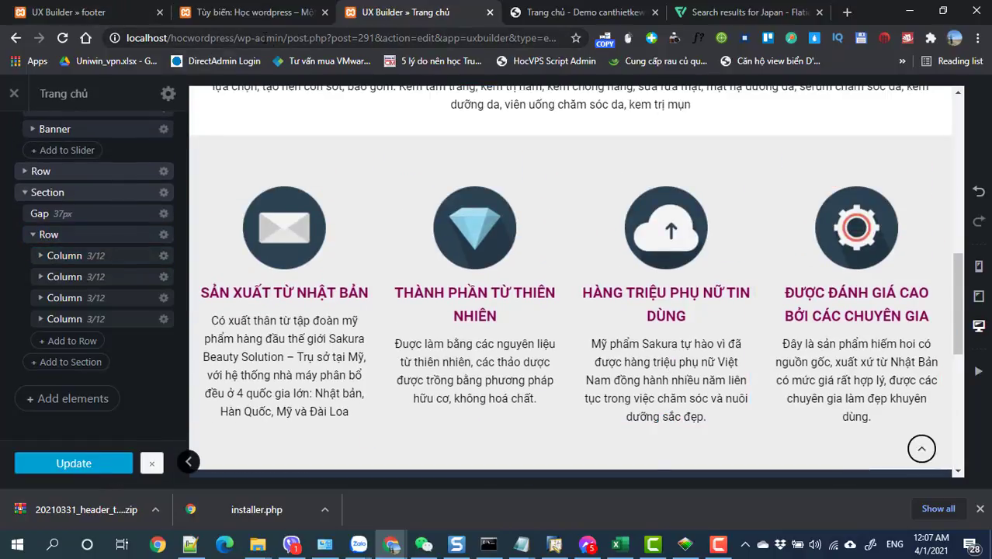
# - Open localhost/hocwordpress/ in a new browser tab and examine the four-icon feature section on the live page
pyautogui.moveTo(236, 38); pyautogui.dragTo(94, 36)
pyautogui.hotkey('ctrl', 'c')
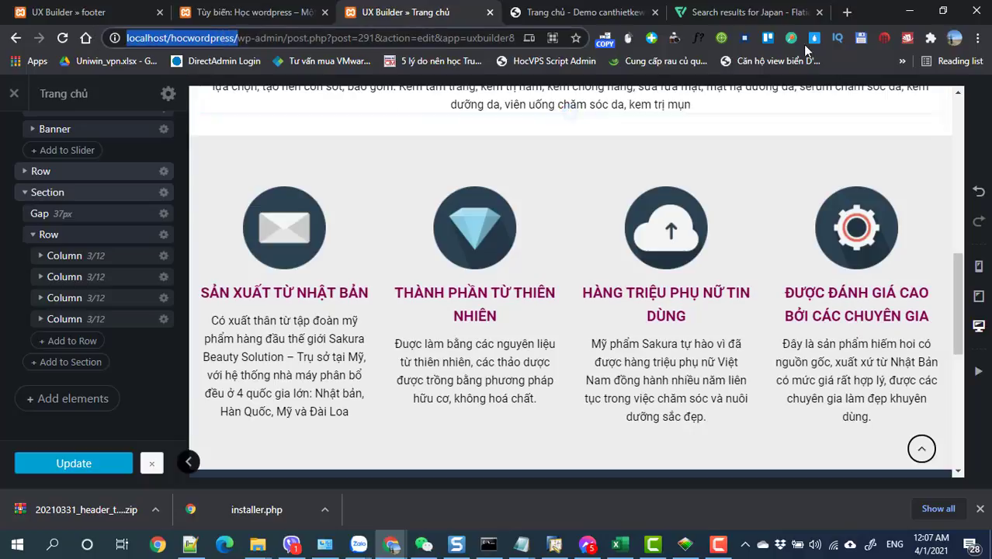
pyautogui.click(847, 13)
pyautogui.hotkey('ctrl', 'v')
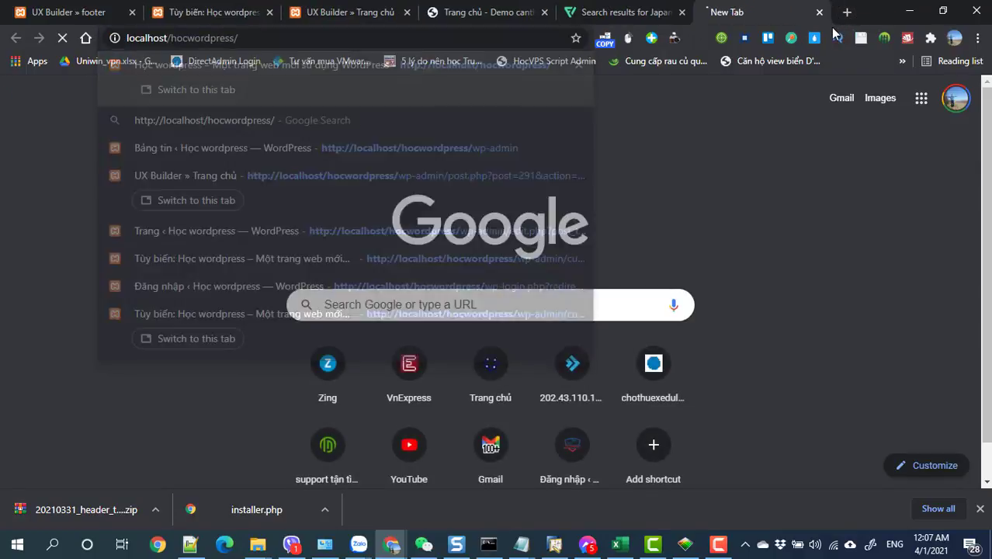
pyautogui.press('Return')
pyautogui.scroll(-6, 701, 256)
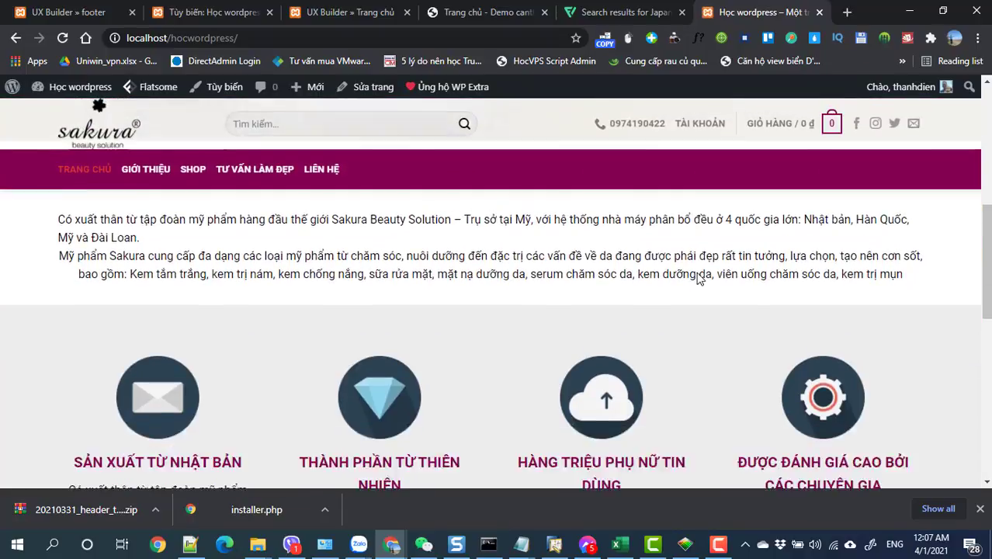
pyautogui.scroll(-1, 697, 278)
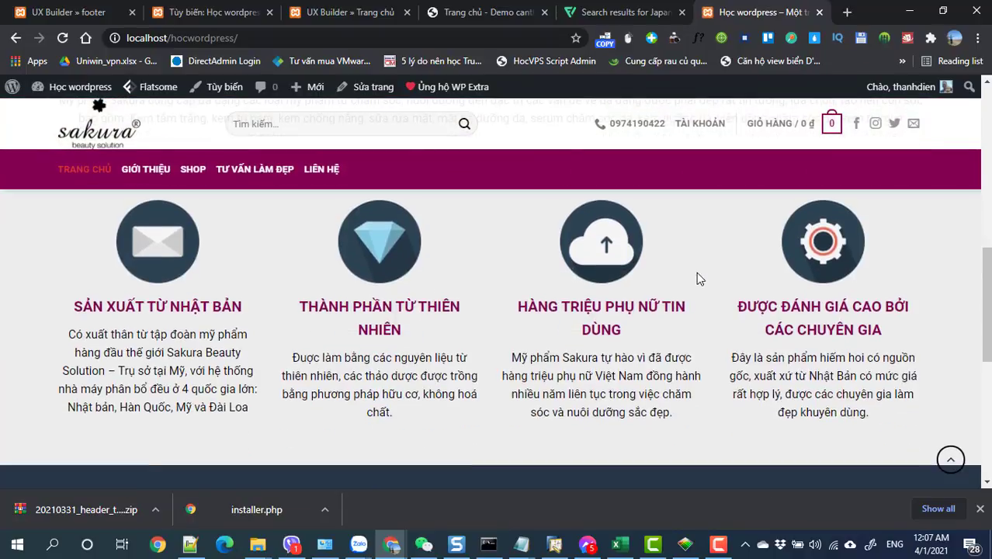
# - Switch to the demo site and look through the product sections below the four-icon feature section
pyautogui.click(477, 17)
pyautogui.scroll(-3, 596, 259)
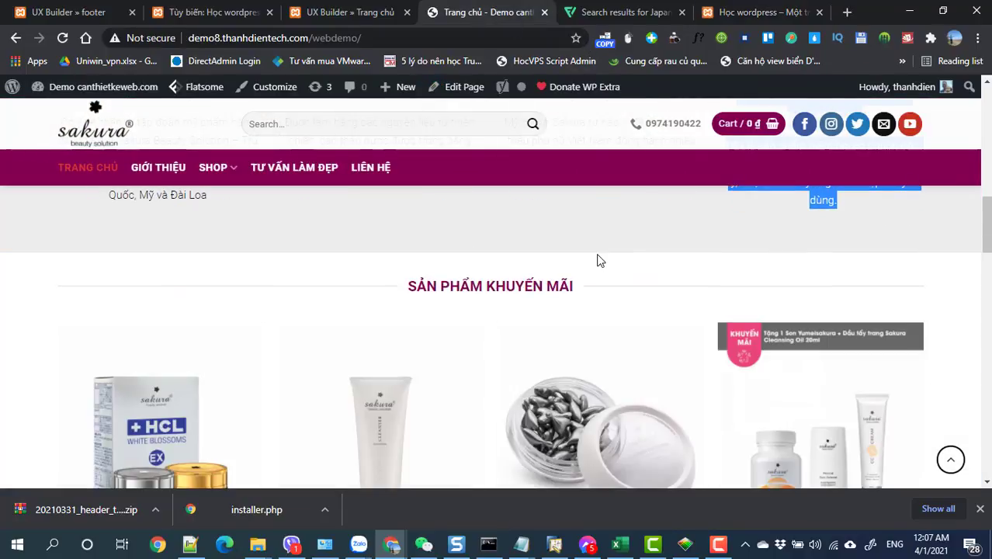
pyautogui.scroll(-5, 523, 308)
pyautogui.scroll(-7, 522, 314)
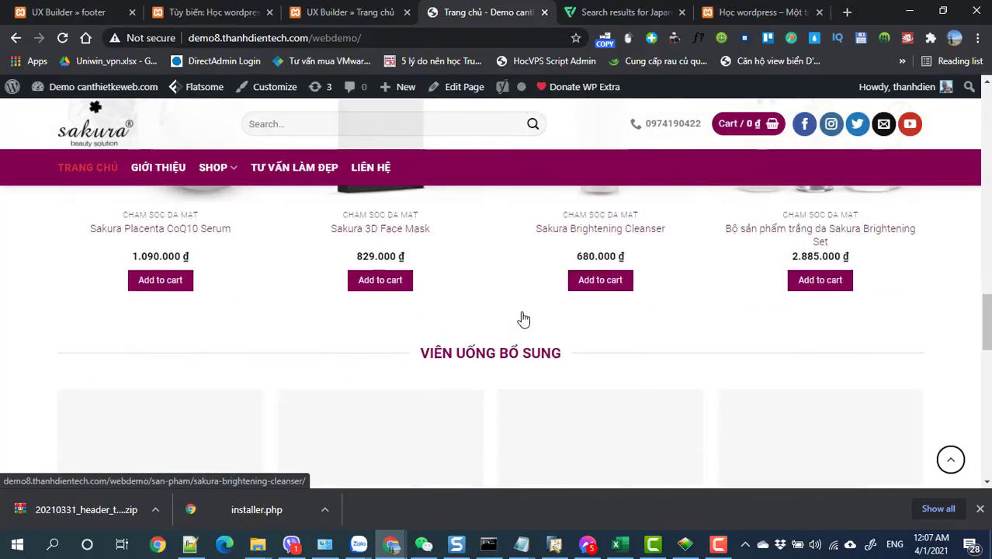
# - Return to the UX Builder home page, collapse the four-icon section in the structure, and add a single-column row below it
pyautogui.scroll(-5, 520, 310)
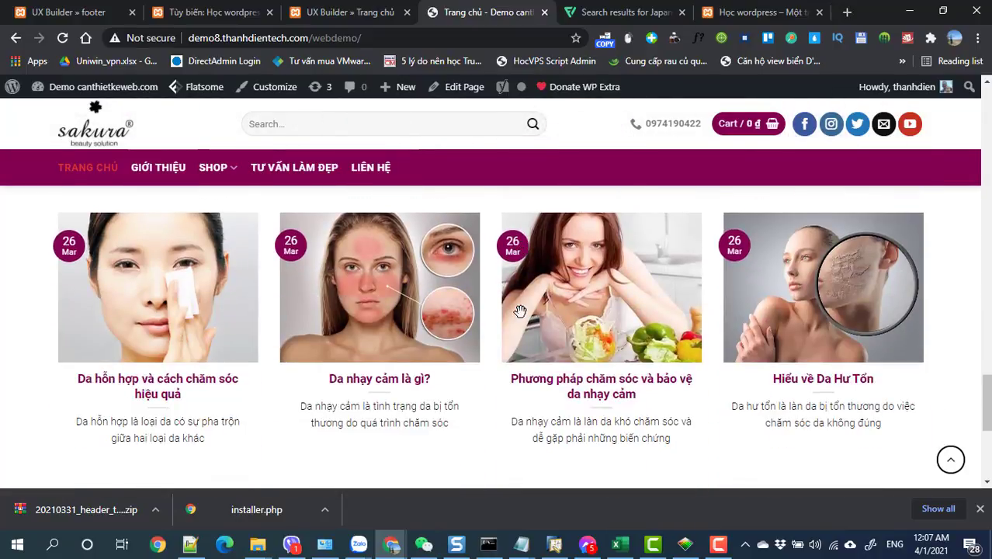
pyautogui.scroll(5, 520, 310)
pyautogui.scroll(1, 520, 310)
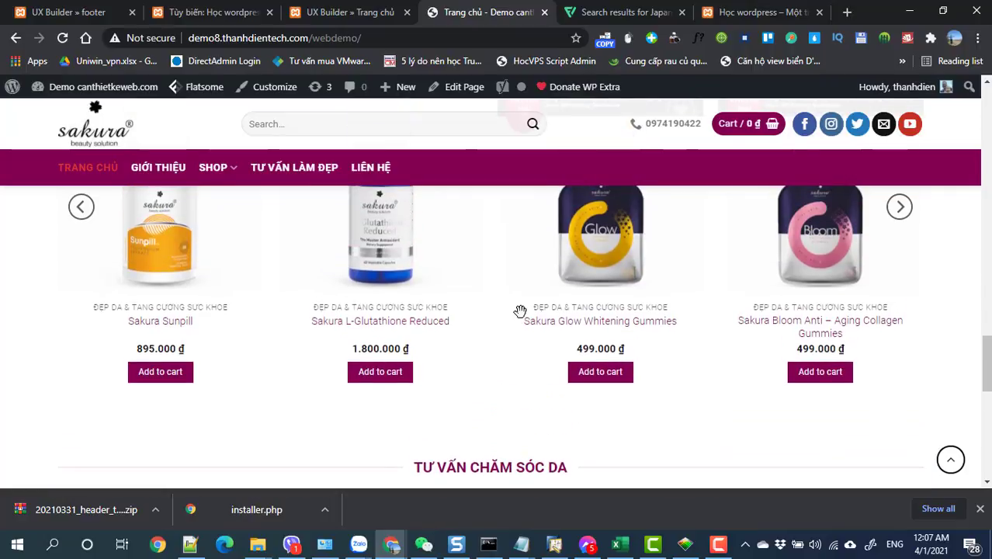
pyautogui.click(345, 12)
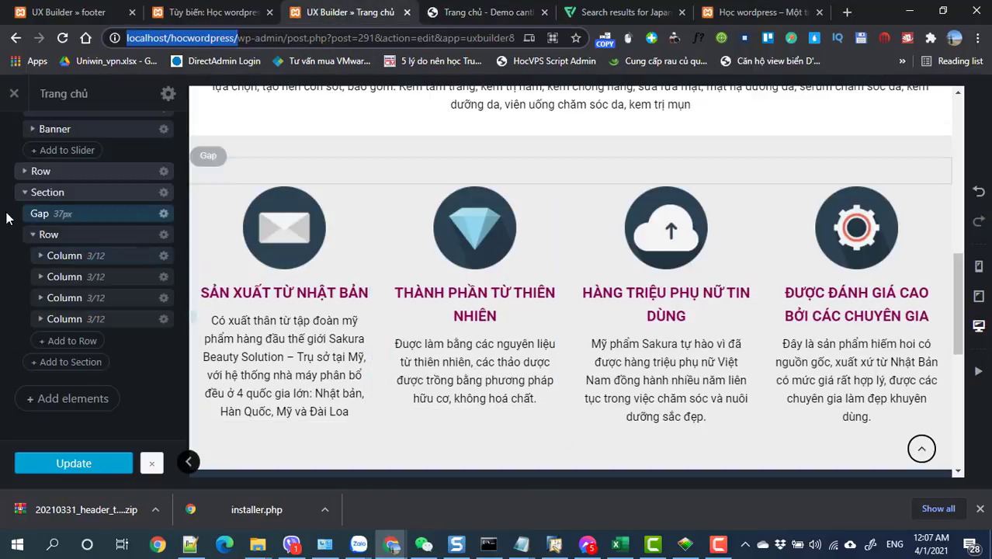
pyautogui.click(25, 193)
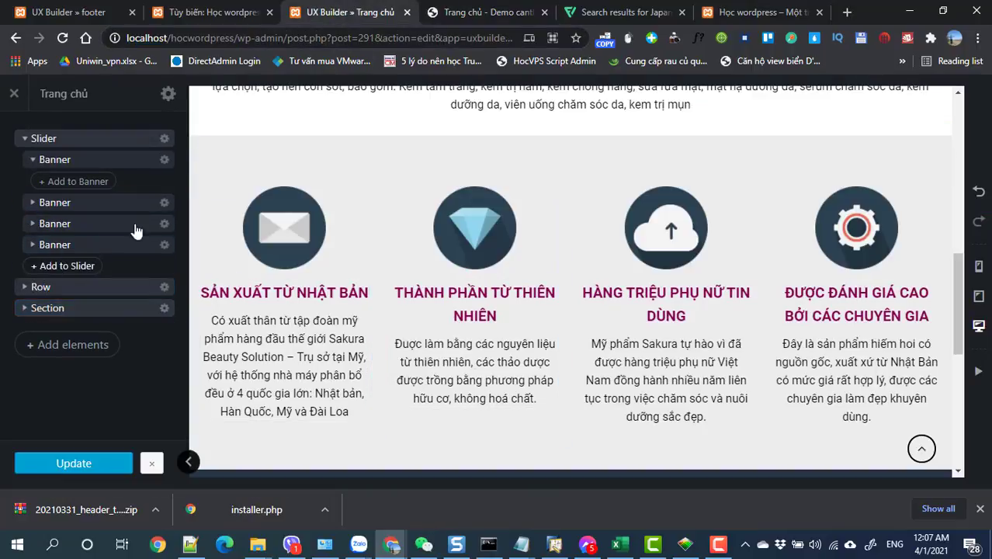
pyautogui.click(80, 346)
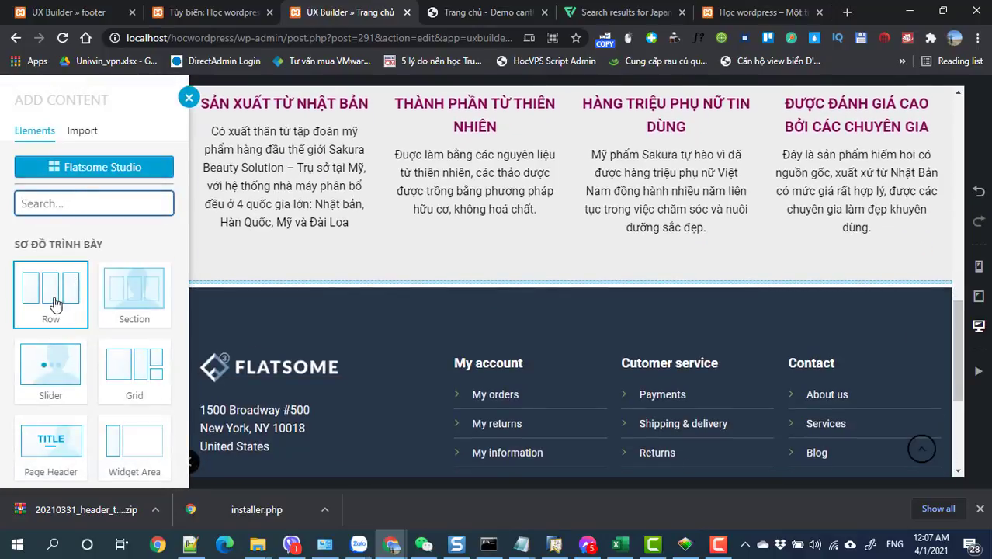
pyautogui.click(47, 305)
pyautogui.click(145, 245)
pyautogui.scroll(-3, 113, 398)
pyautogui.scroll(-3, 112, 398)
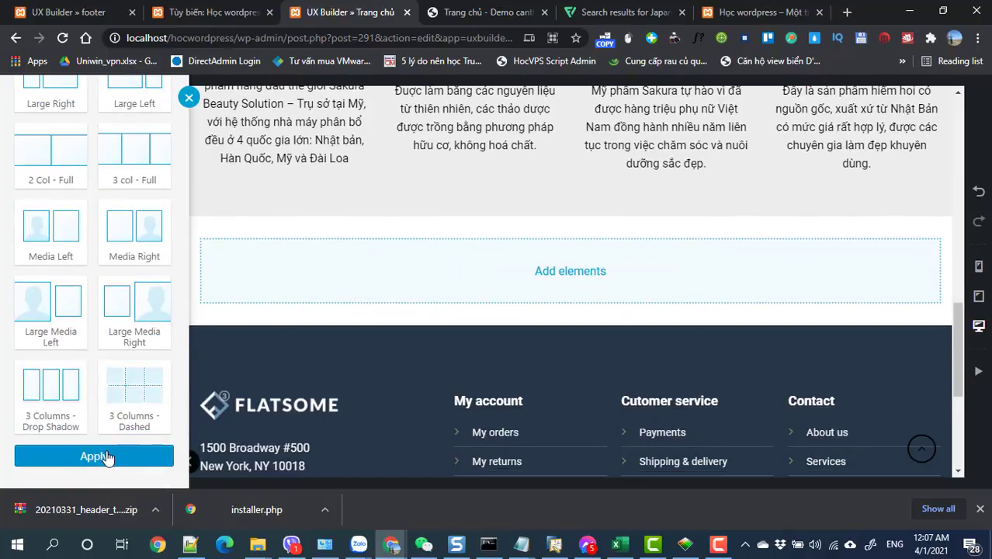
pyautogui.click(94, 456)
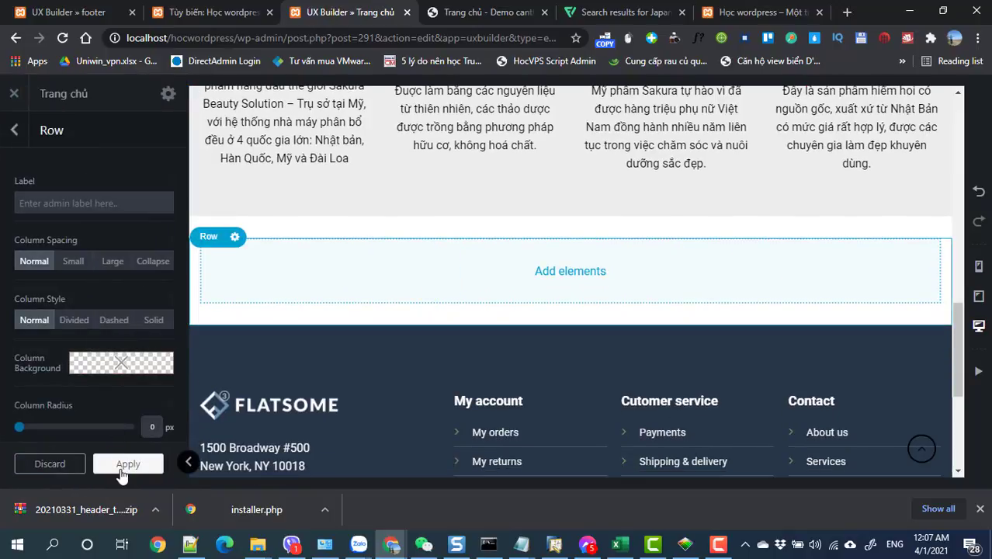
pyautogui.click(121, 464)
# - Add a Title element to the new row's column and set its style to Center
pyautogui.click(36, 351)
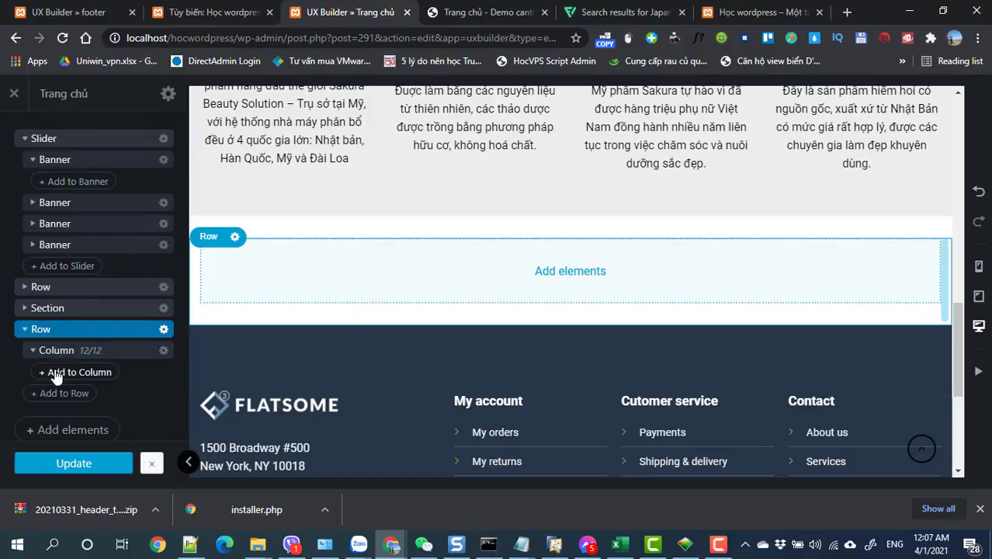
pyautogui.click(56, 373)
pyautogui.write('tit')
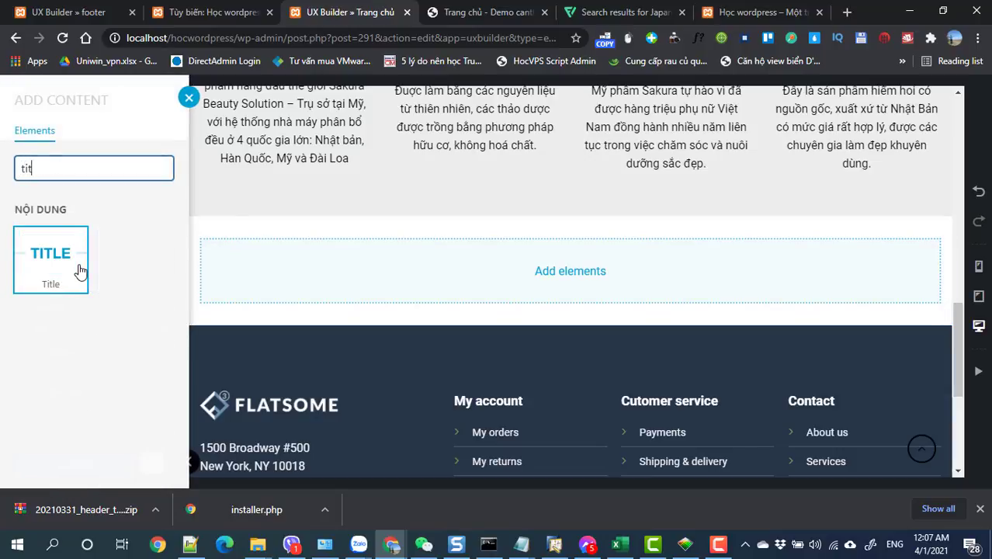
pyautogui.click(78, 268)
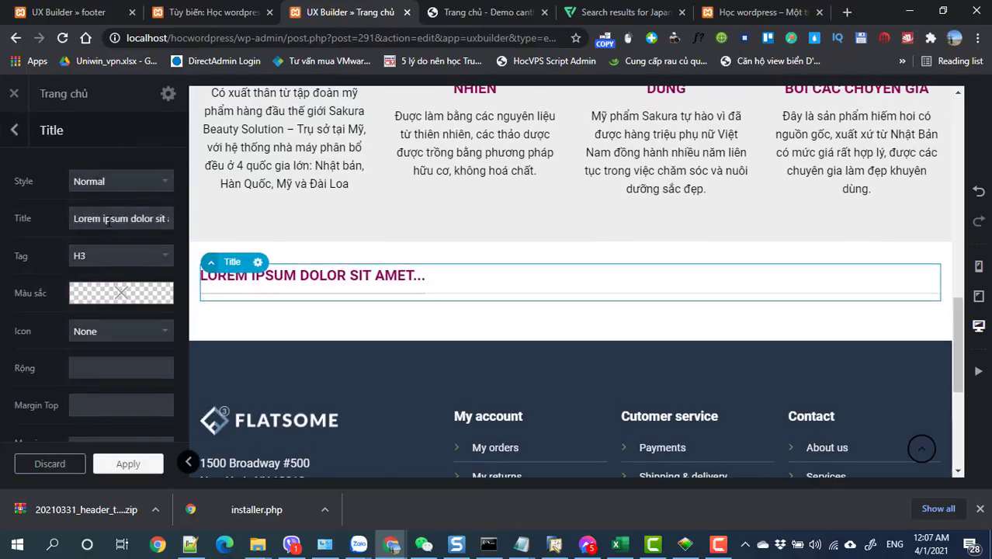
pyautogui.click(122, 182)
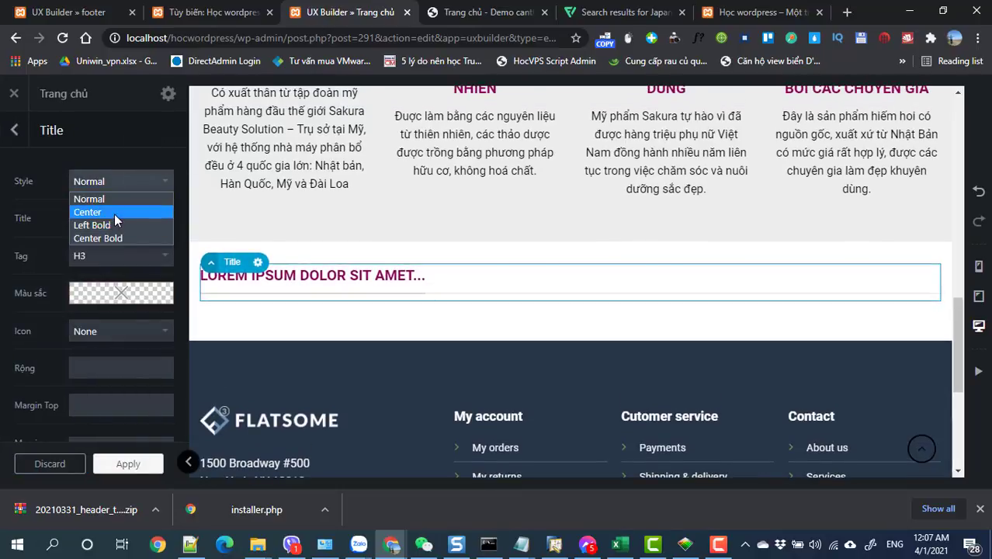
pyautogui.click(114, 212)
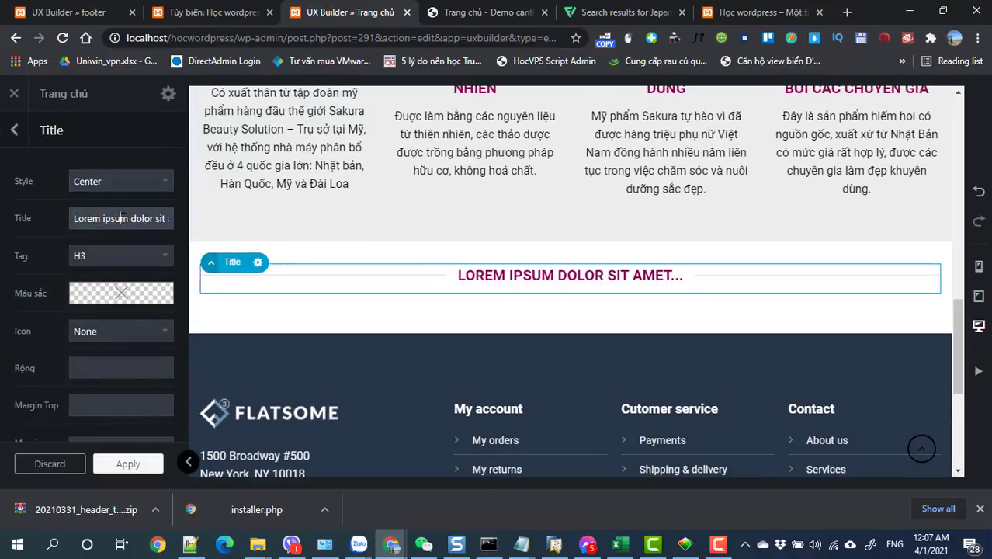
# - Set the title text to "SẢN PHẨM KHUYẾN MÃI" and apply it
pyautogui.tripleClick(121, 218)
pyautogui.write('SẢN ')
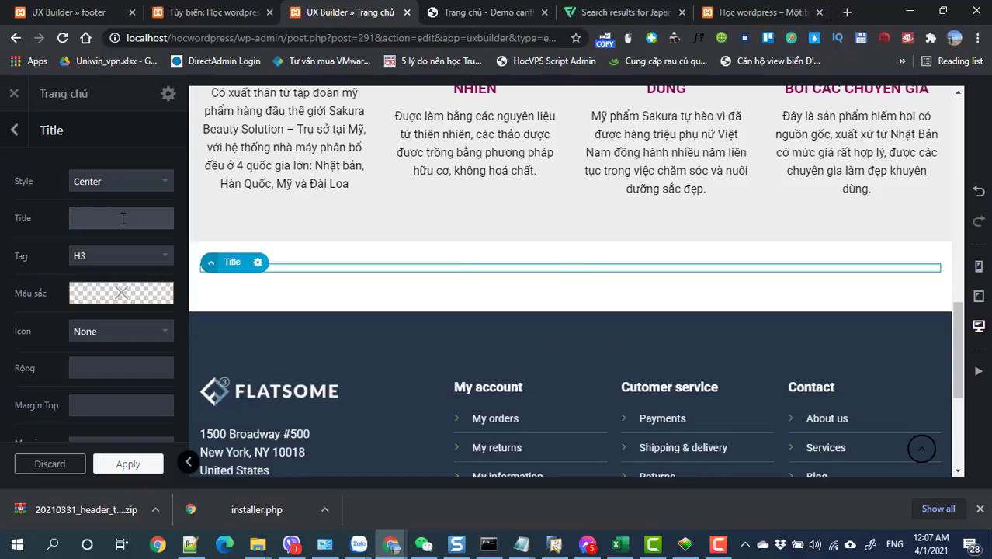
pyautogui.write('PHA')
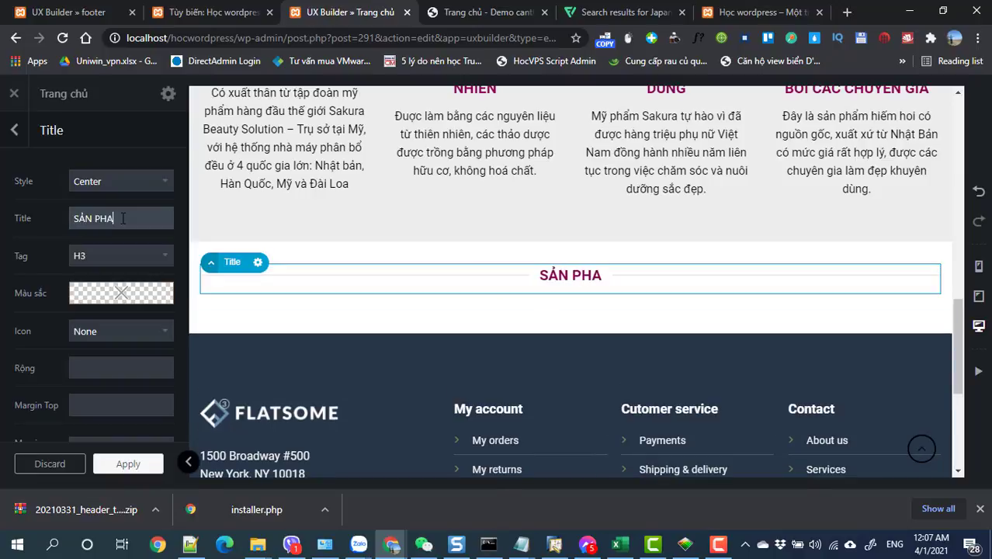
pyautogui.write('am K')
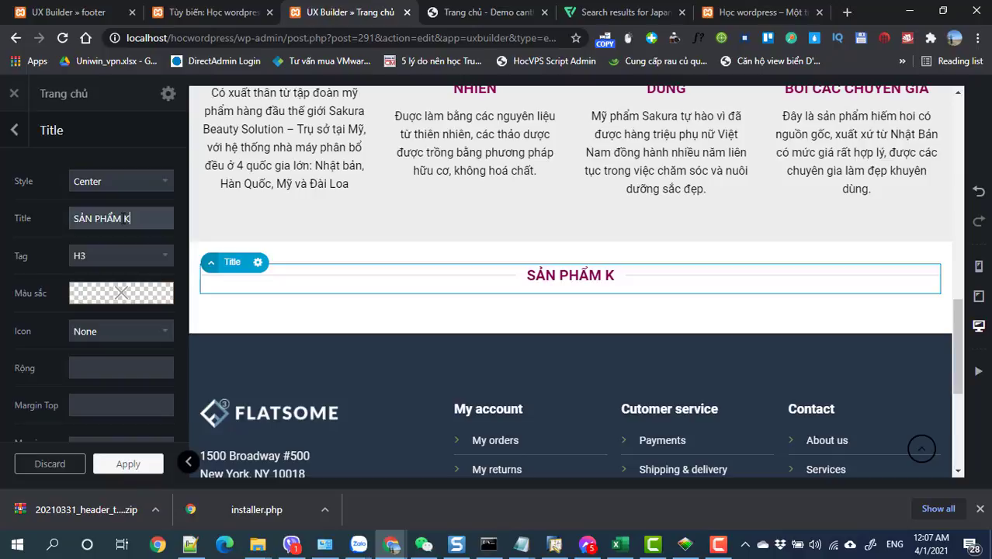
pyautogui.write('HUYẾN M')
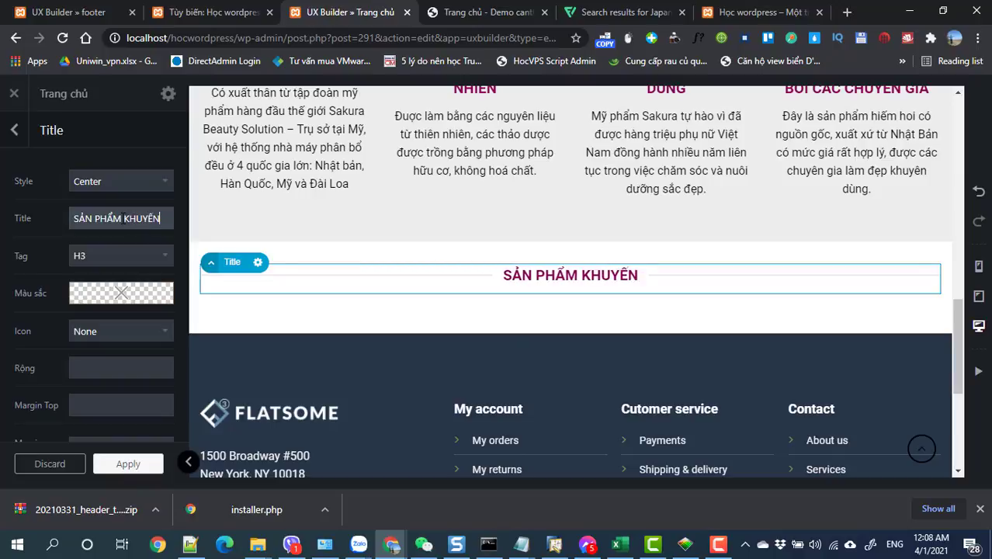
pyautogui.write('ÃI')
pyautogui.click(127, 464)
# - Add a Products element with the On Sale preset under the promotion title and apply its default settings
pyautogui.click(76, 393)
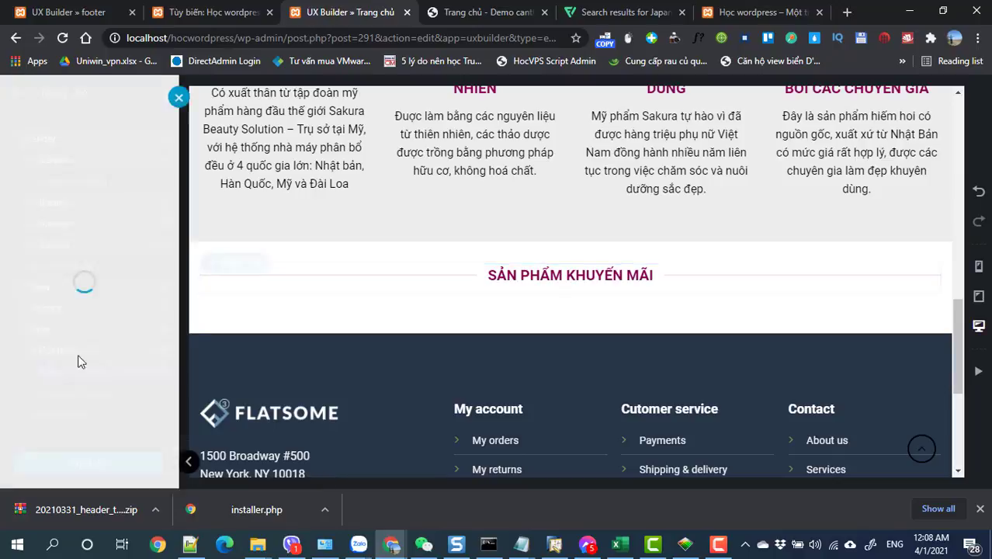
pyautogui.write('PRO')
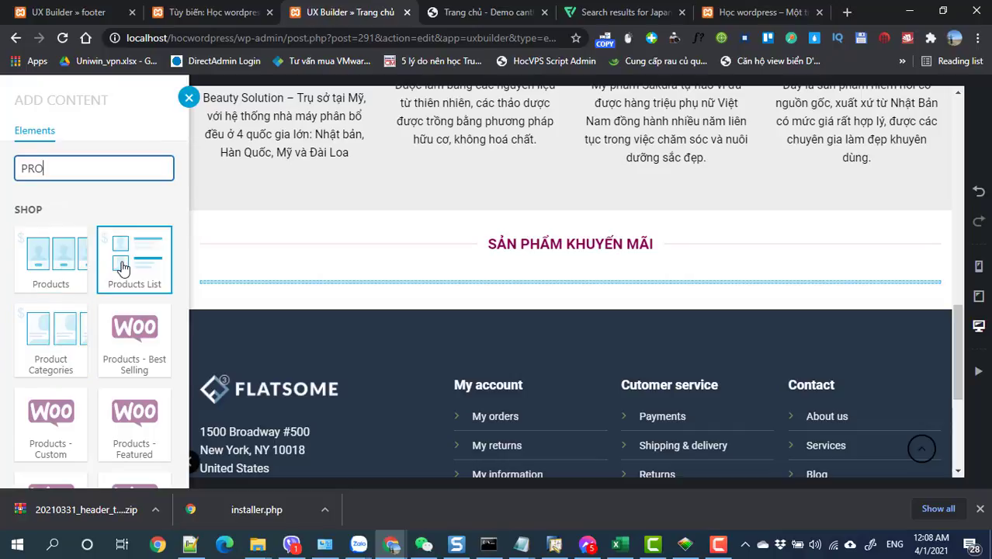
pyautogui.click(44, 267)
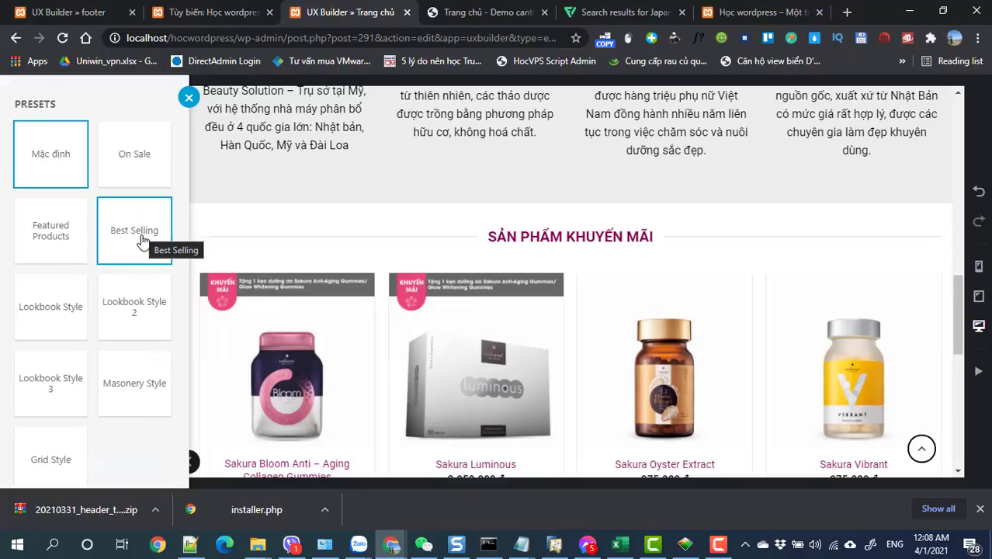
pyautogui.click(136, 174)
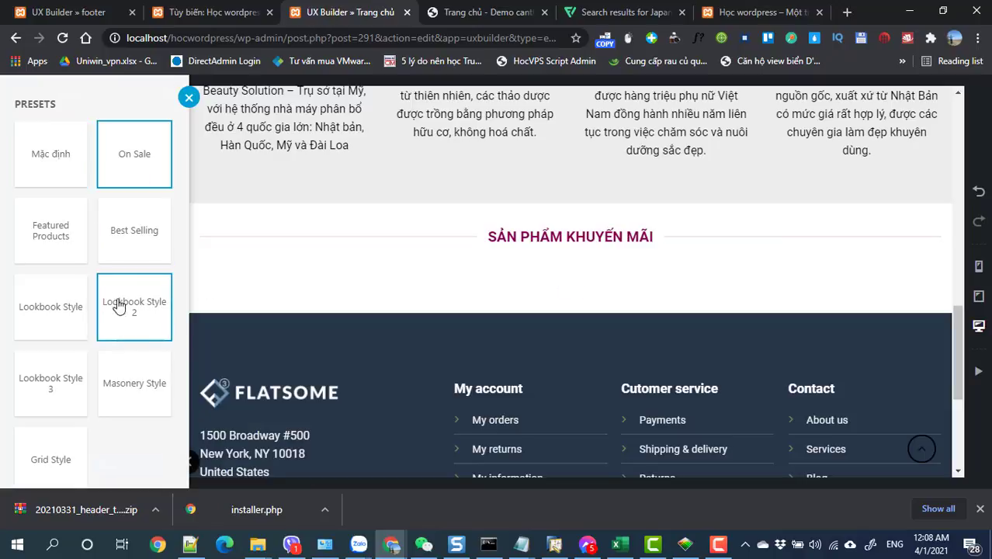
pyautogui.scroll(-1, 104, 431)
pyautogui.click(97, 456)
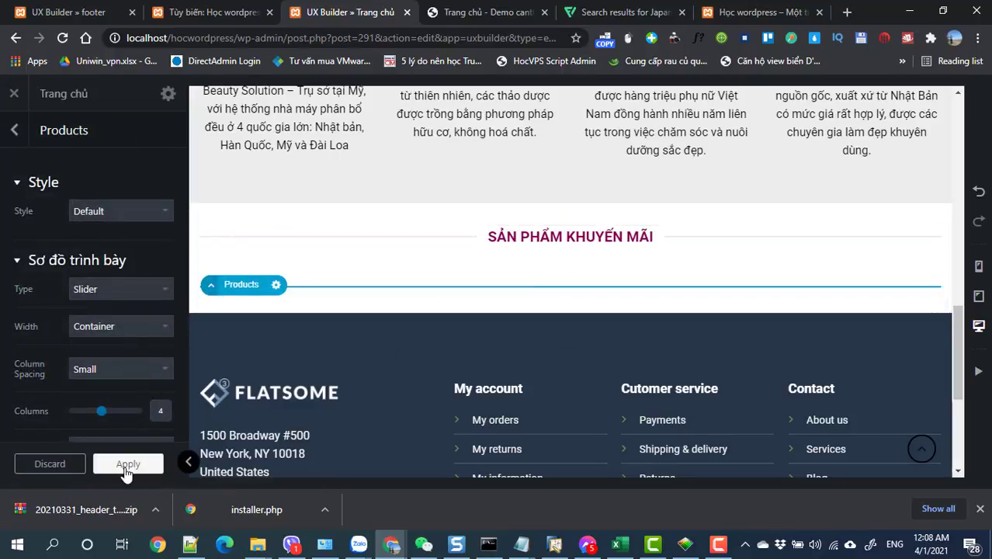
pyautogui.click(126, 469)
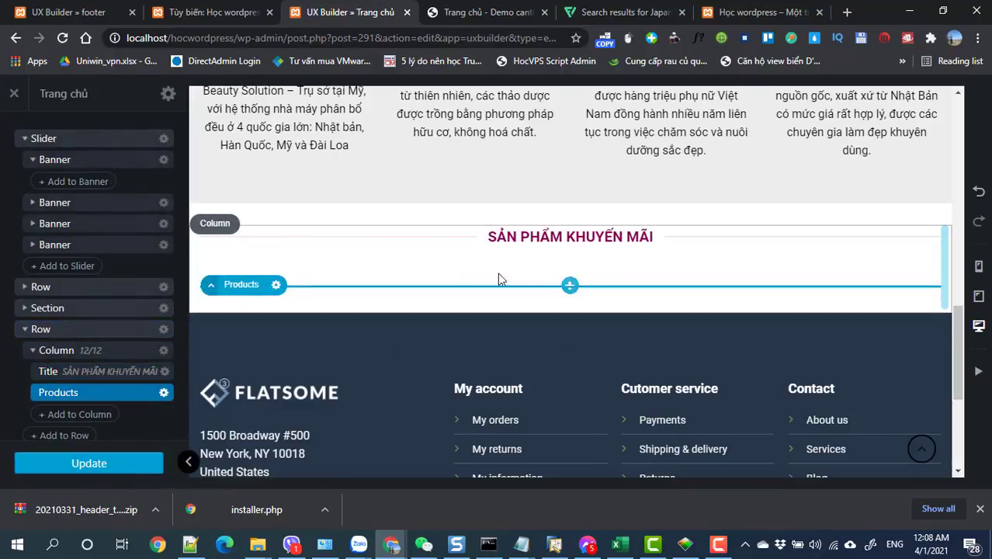
# - Label the introduction row above the icon section "Gioi thieu va icon" in its row options
pyautogui.scroll(-1, 458, 288)
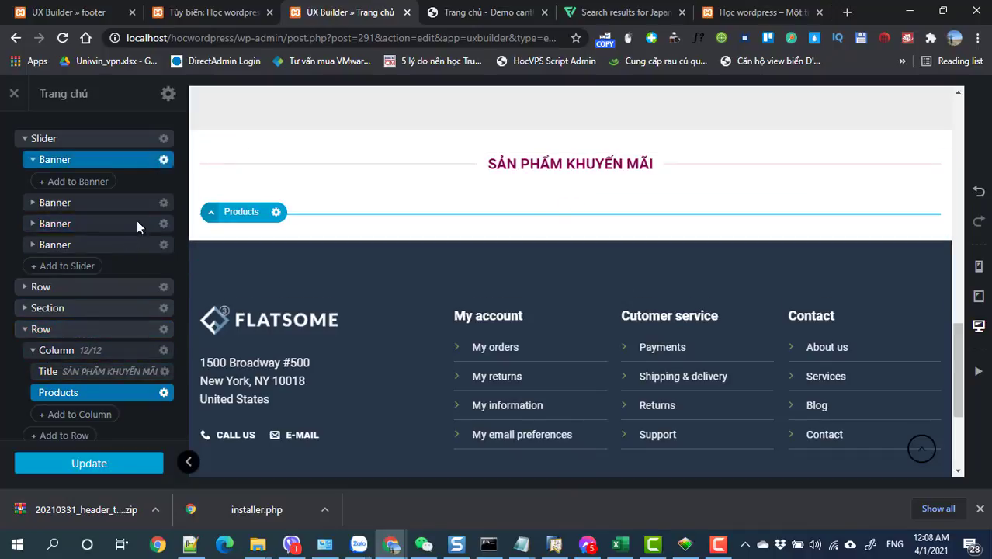
pyautogui.click(23, 292)
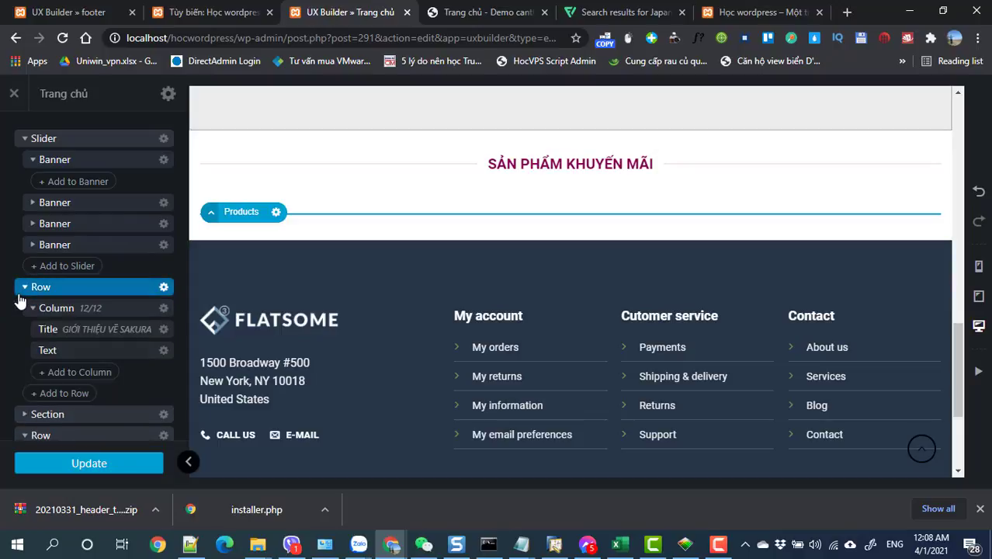
pyautogui.click(22, 292)
pyautogui.click(163, 288)
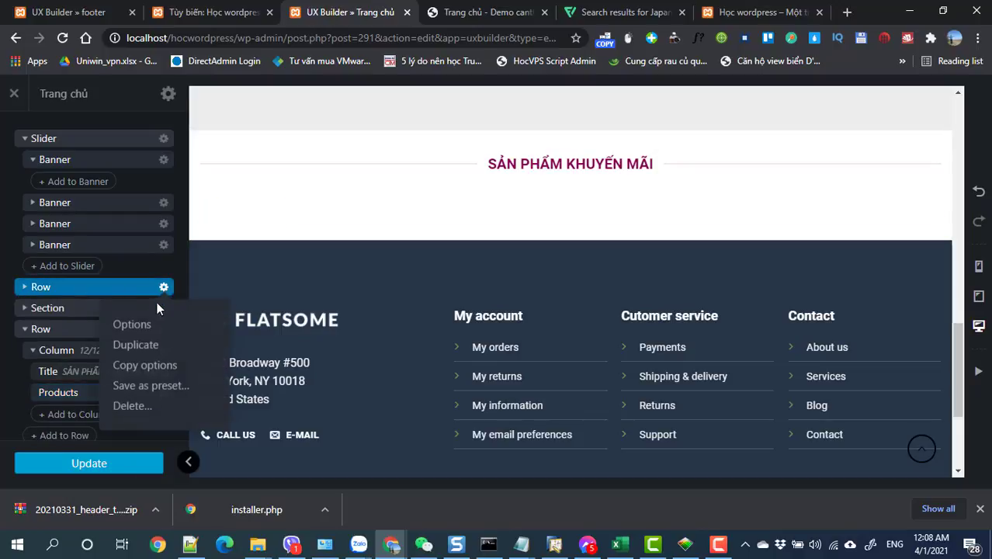
pyautogui.click(128, 323)
pyautogui.click(94, 203)
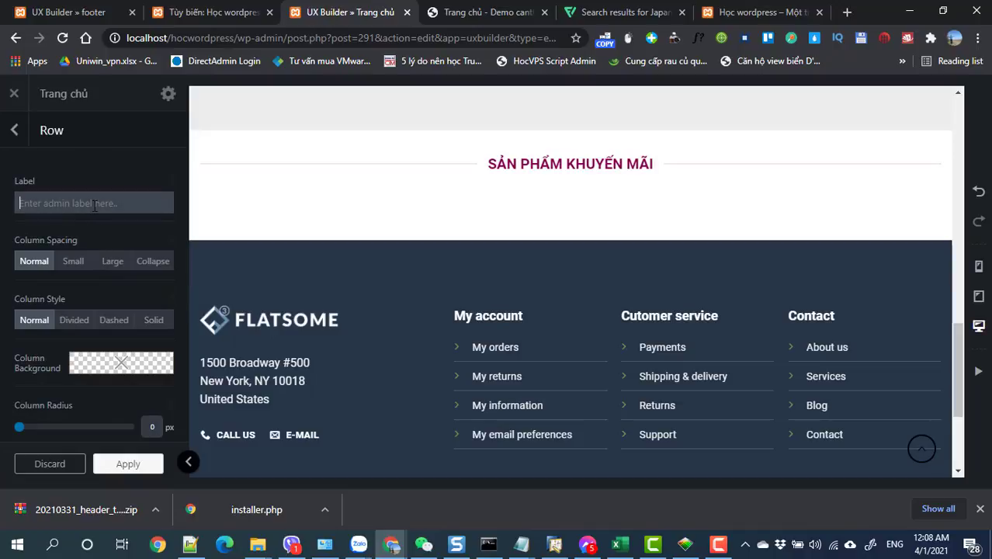
pyautogui.write('g')
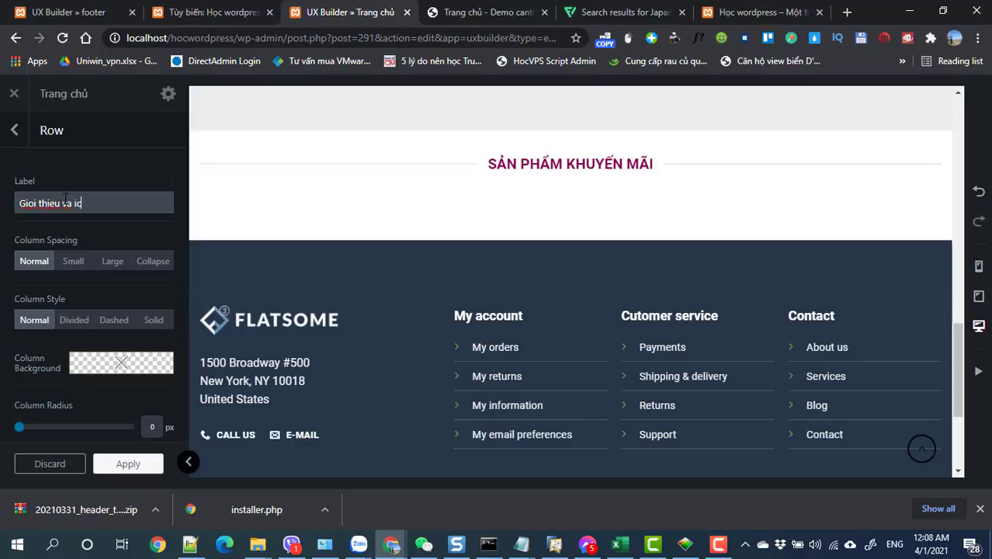
pyautogui.click(128, 465)
# - Check the icon section below the introduction row and shorten that row's label to "Gioi thieu"
pyautogui.click(95, 311)
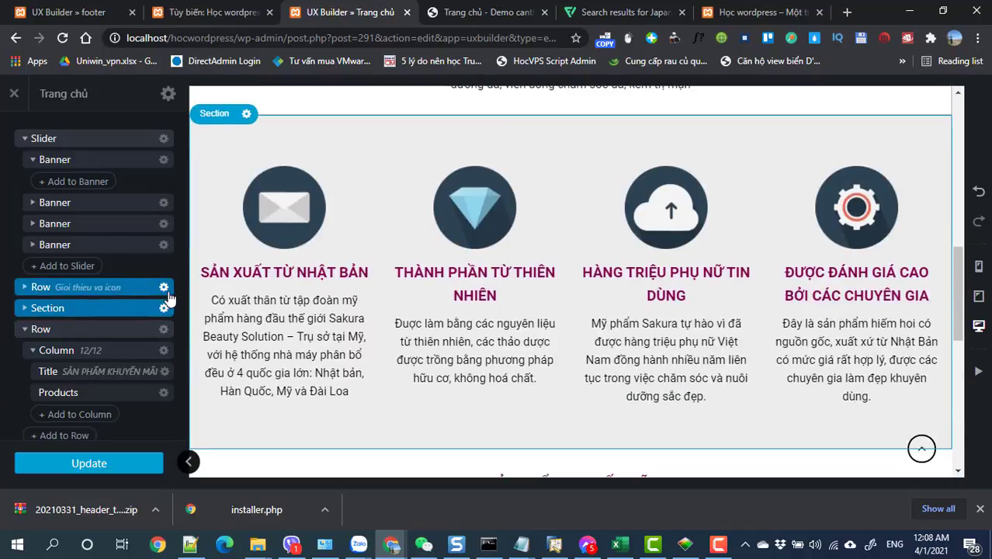
pyautogui.click(164, 287)
pyautogui.click(126, 324)
pyautogui.moveTo(64, 206); pyautogui.dragTo(124, 207)
pyautogui.press('BackSpace')
pyautogui.click(126, 463)
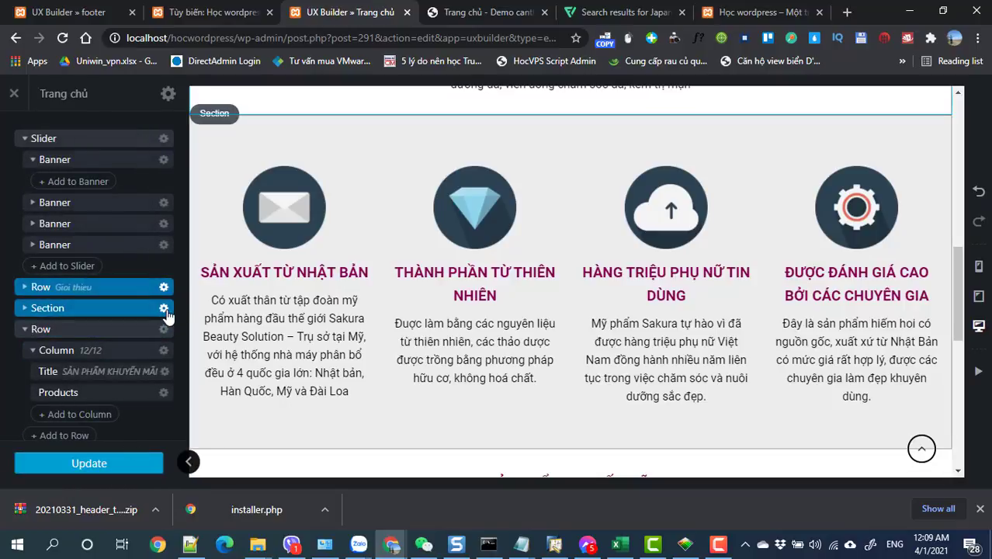
# - Set the admin label of the four-icon section to "Icon" and apply it
pyautogui.click(164, 309)
pyautogui.click(132, 347)
pyautogui.click(94, 186)
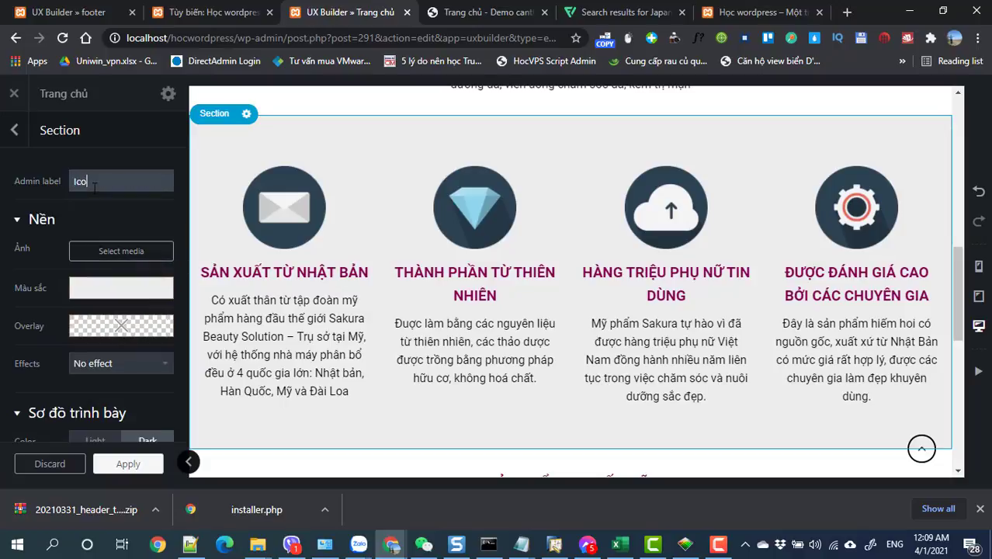
pyautogui.click(124, 464)
# - Label the row holding the promotion title and products "San pham khuyen mai" and apply it
pyautogui.click(164, 329)
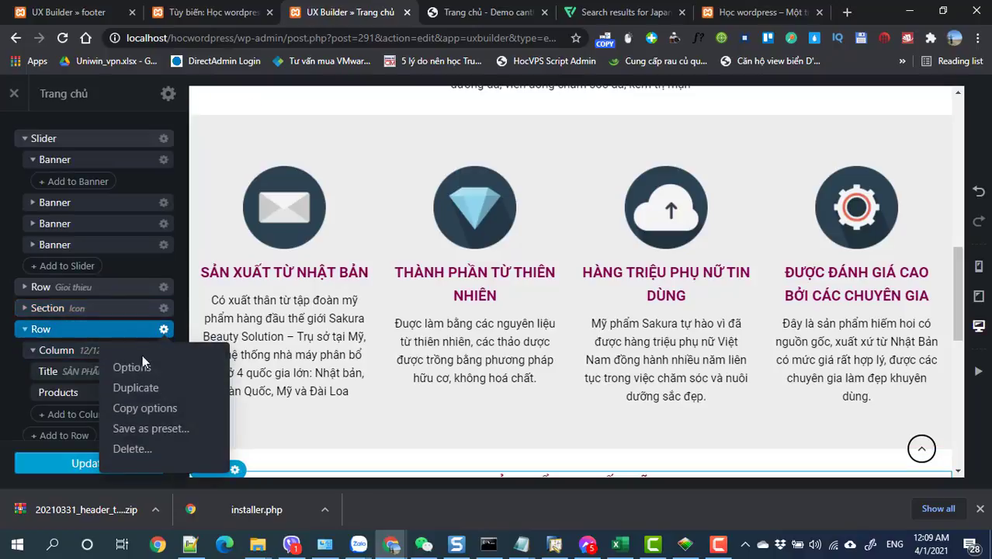
pyautogui.click(132, 367)
pyautogui.click(122, 196)
pyautogui.write('s')
pyautogui.press('BackSpace')
pyautogui.write('San pham khuyen mai')
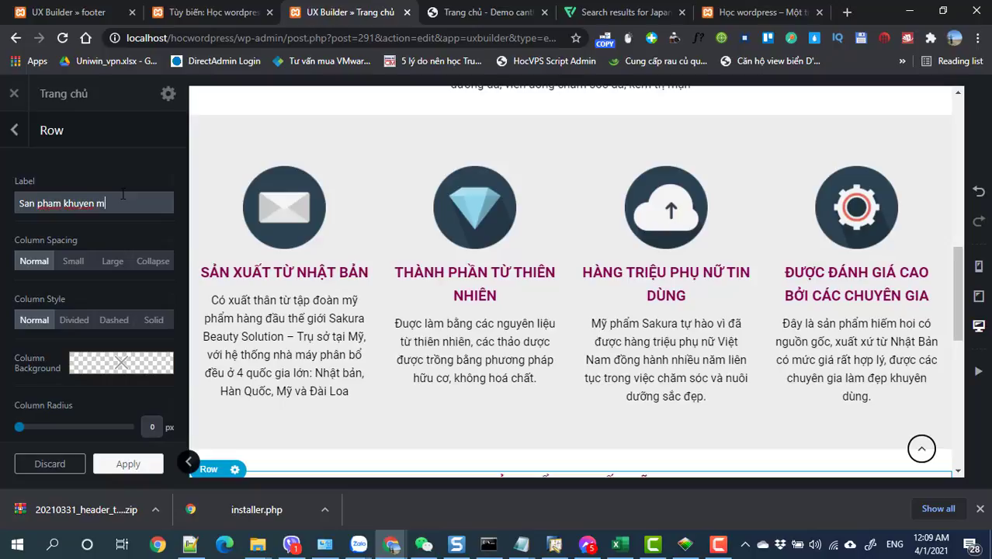
pyautogui.click(126, 464)
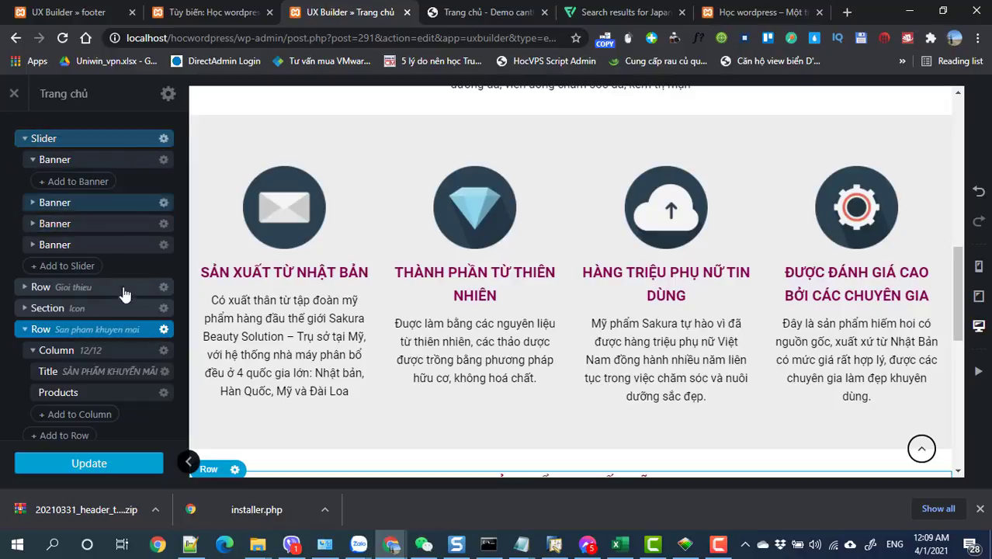
# - Duplicate the "San pham khuyen mai" row to create a second product row
pyautogui.rightClick(93, 332)
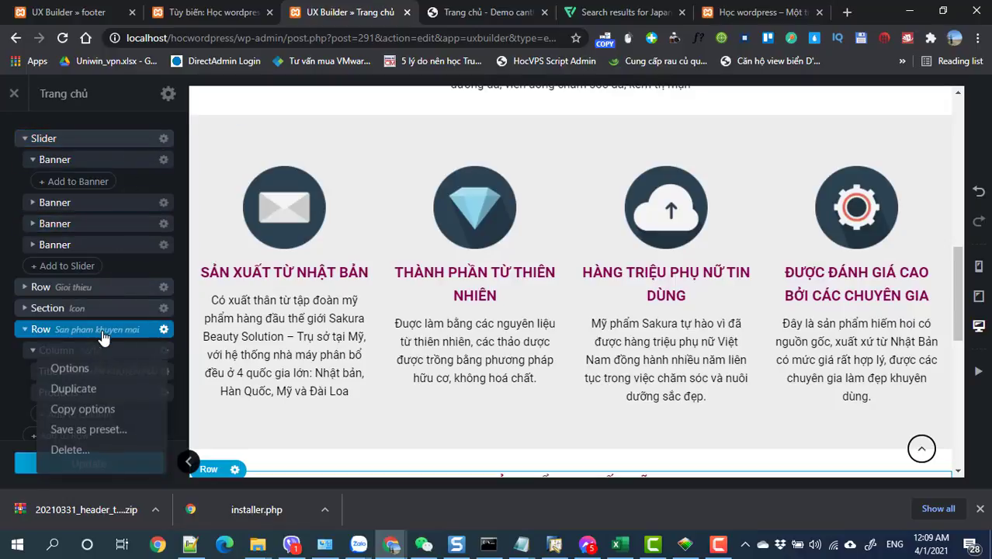
pyautogui.click(78, 391)
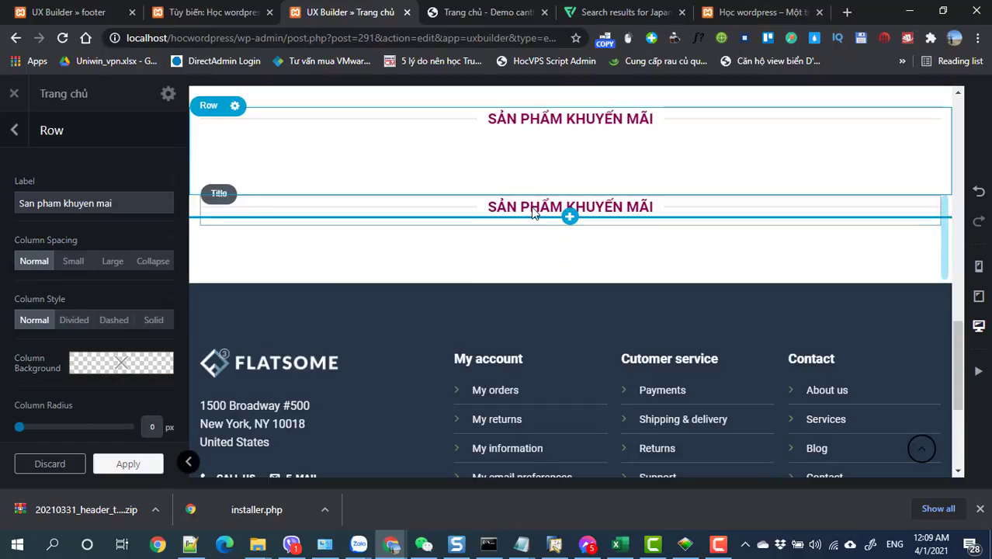
# - Replace the duplicated row's title with "CHĂM SÓC DA MẶT" copied from the demo home page and apply it
pyautogui.doubleClick(532, 212)
pyautogui.click(496, 12)
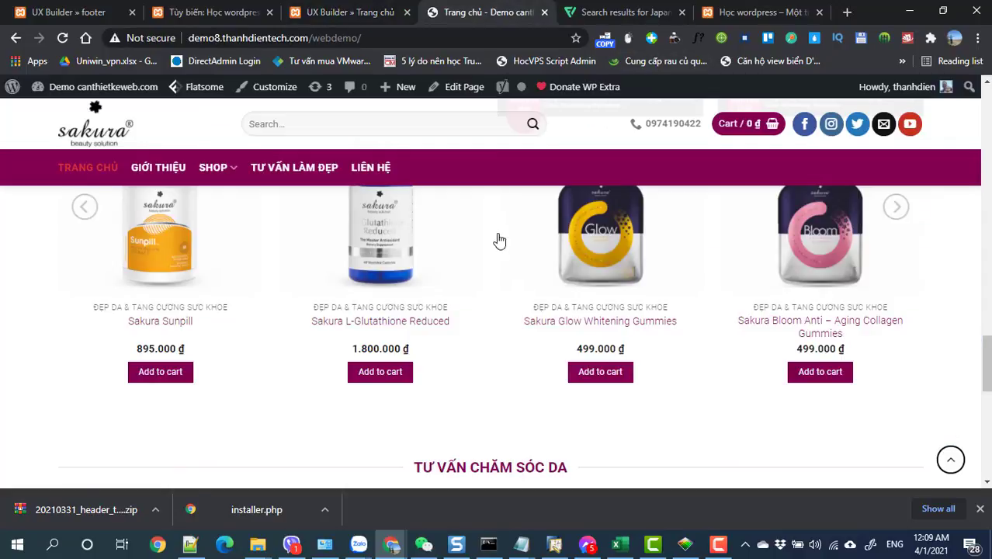
pyautogui.scroll(-2, 466, 325)
pyautogui.scroll(10, 420, 324)
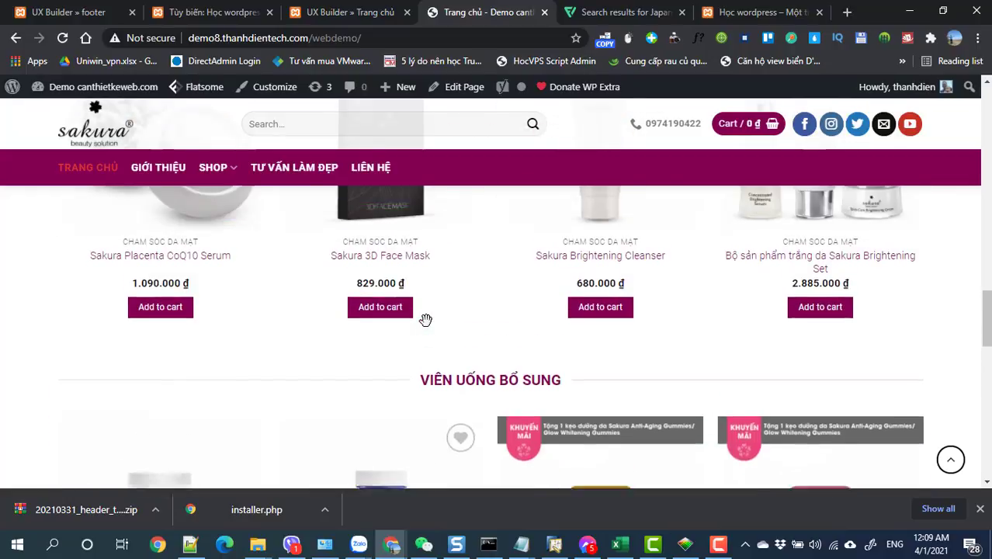
pyautogui.moveTo(425, 319); pyautogui.dragTo(562, 321)
pyautogui.hotkey('ctrl', 'c')
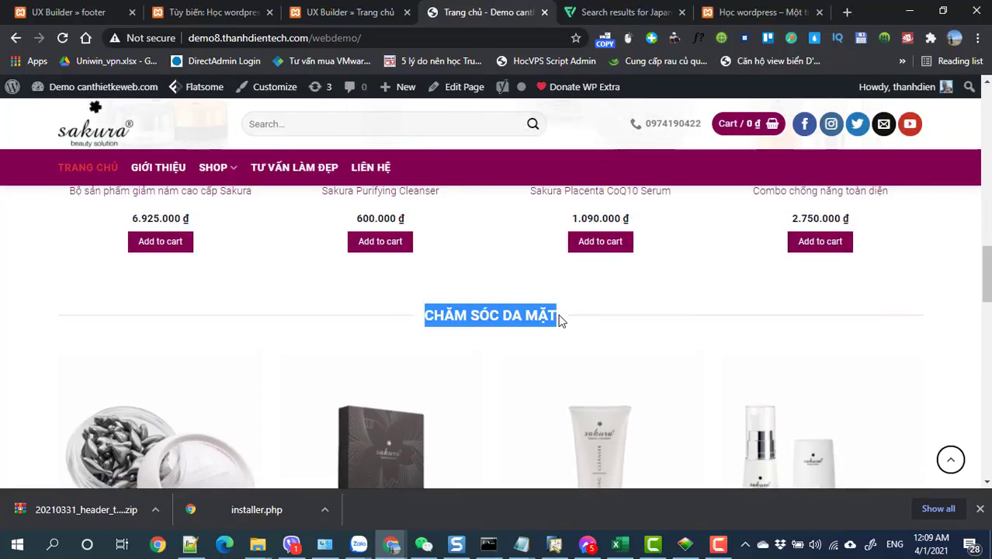
pyautogui.click(334, 11)
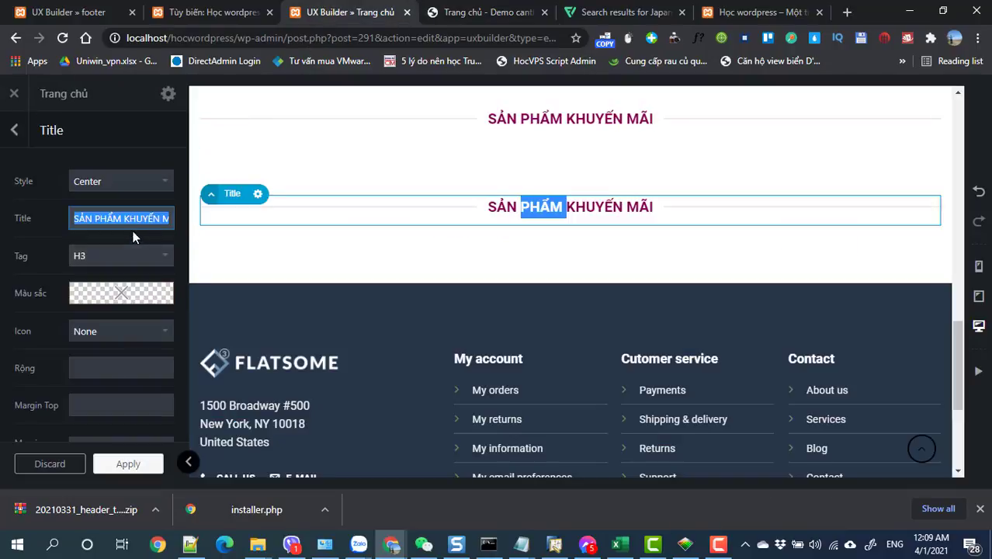
pyautogui.hotkey('ctrl', 'v')
pyautogui.click(126, 464)
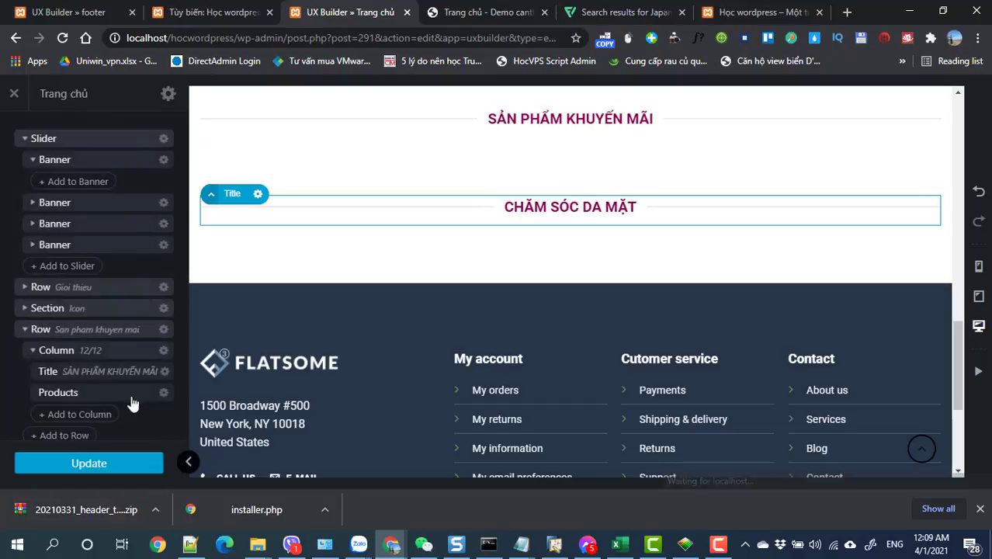
# - Set the label of the second product row to "CHĂM SÓC DA MẶT" and apply it
pyautogui.scroll(-2, 131, 398)
pyautogui.click(51, 340)
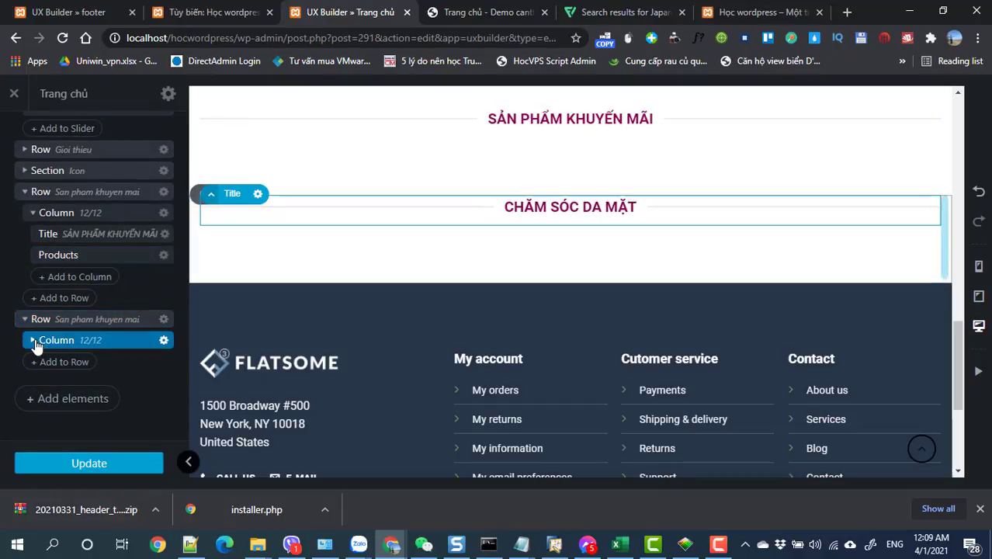
pyautogui.click(34, 341)
pyautogui.click(163, 321)
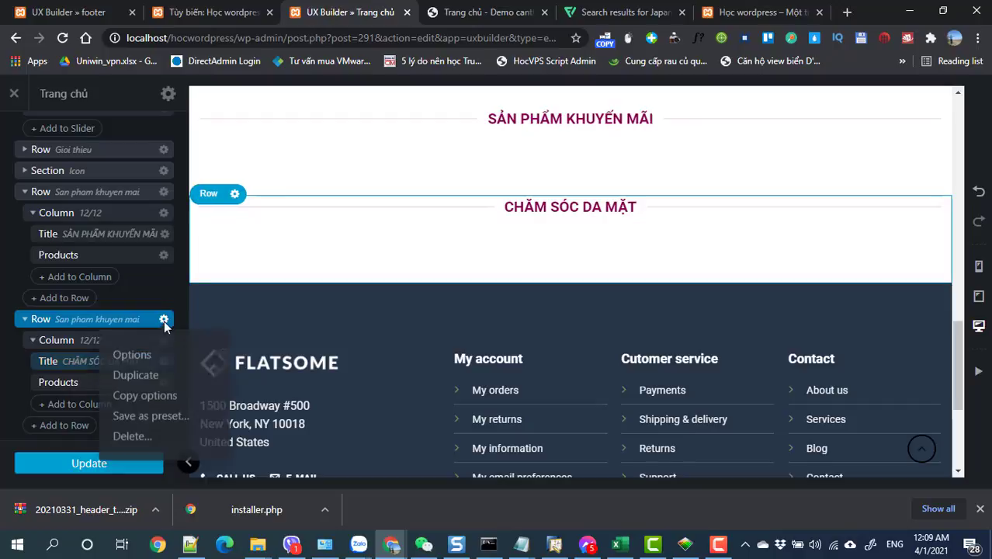
pyautogui.click(132, 358)
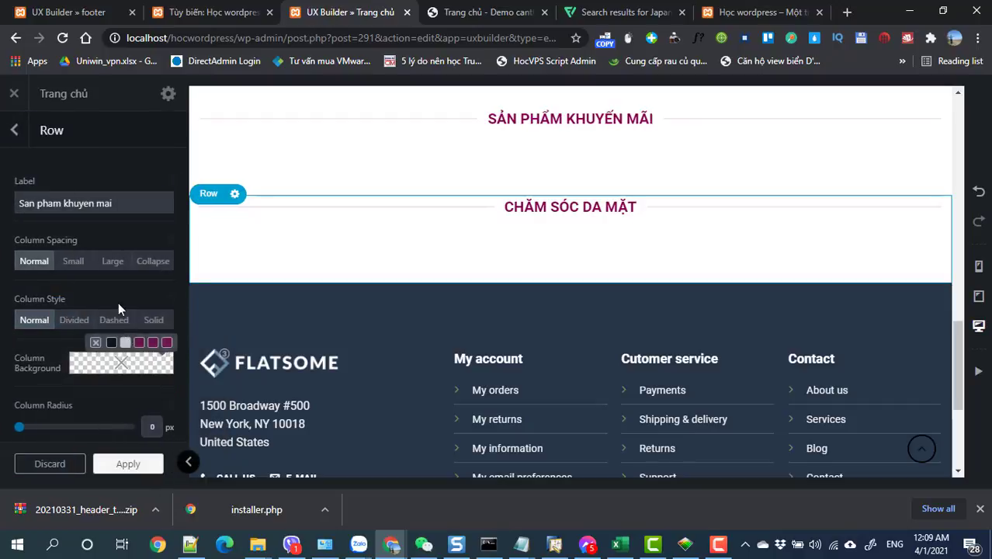
pyautogui.tripleClick(107, 204)
pyautogui.hotkey('ctrl', 'v')
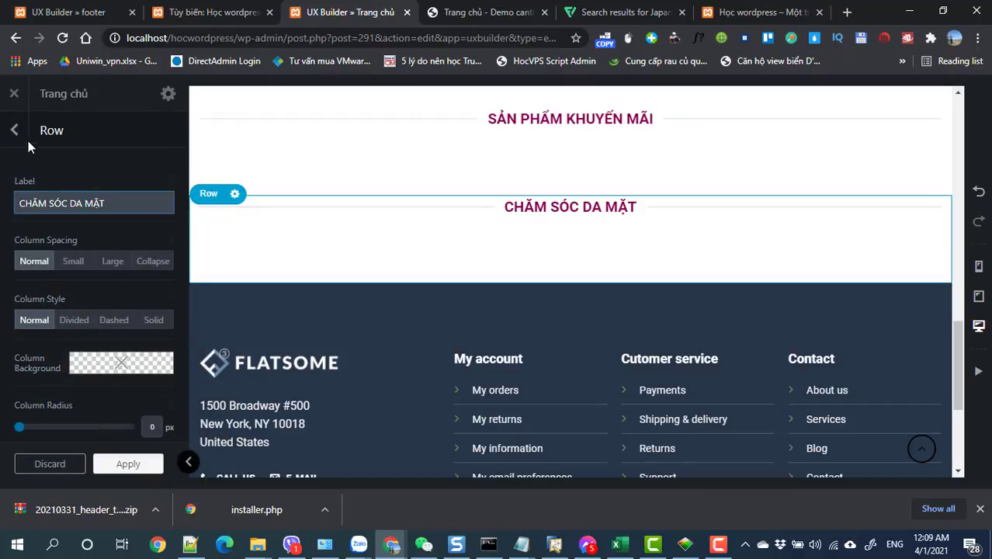
pyautogui.click(119, 469)
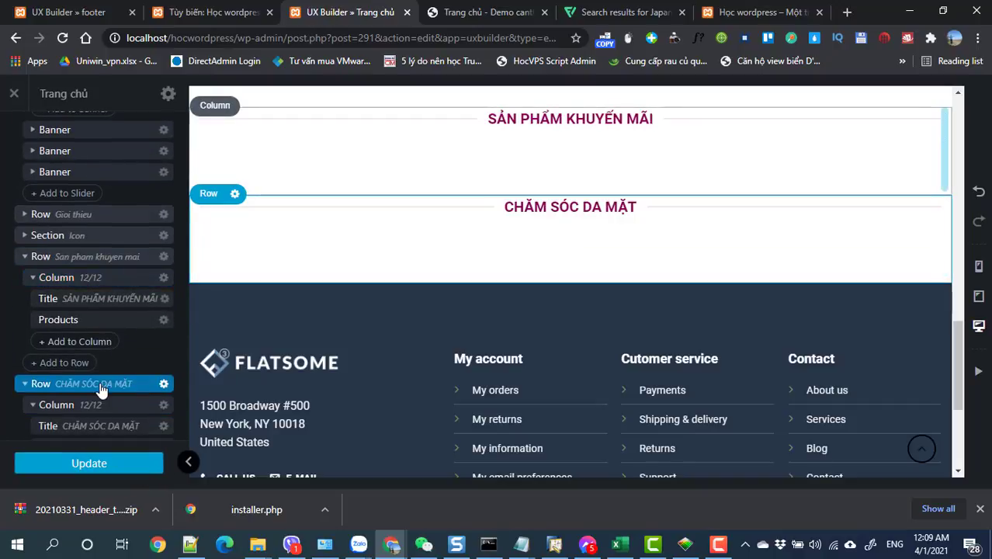
# - Open the options of the Products element in the "CHĂM SÓC DA MẶT" row and set its category to CHĂM SÓC DA MẶT
pyautogui.scroll(-2, 140, 419)
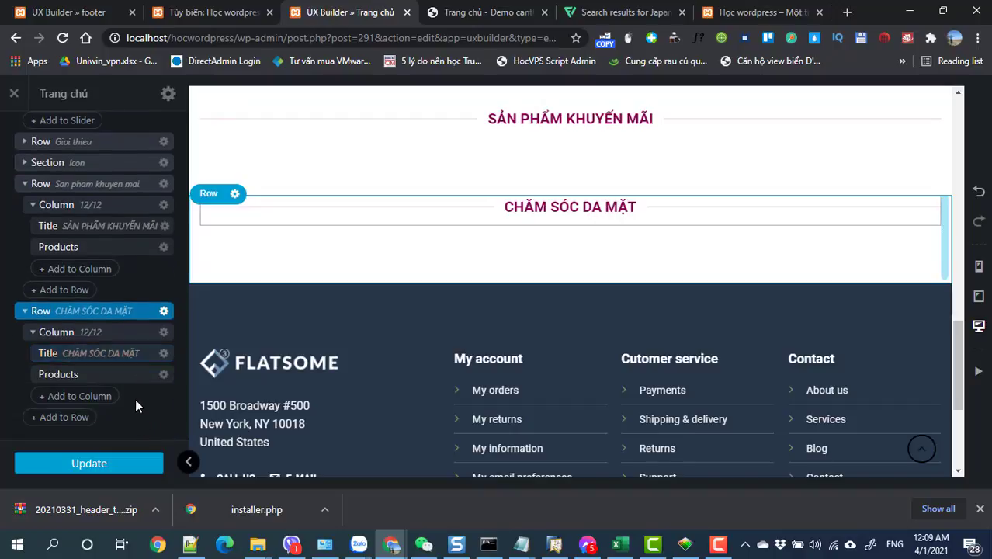
pyautogui.click(164, 375)
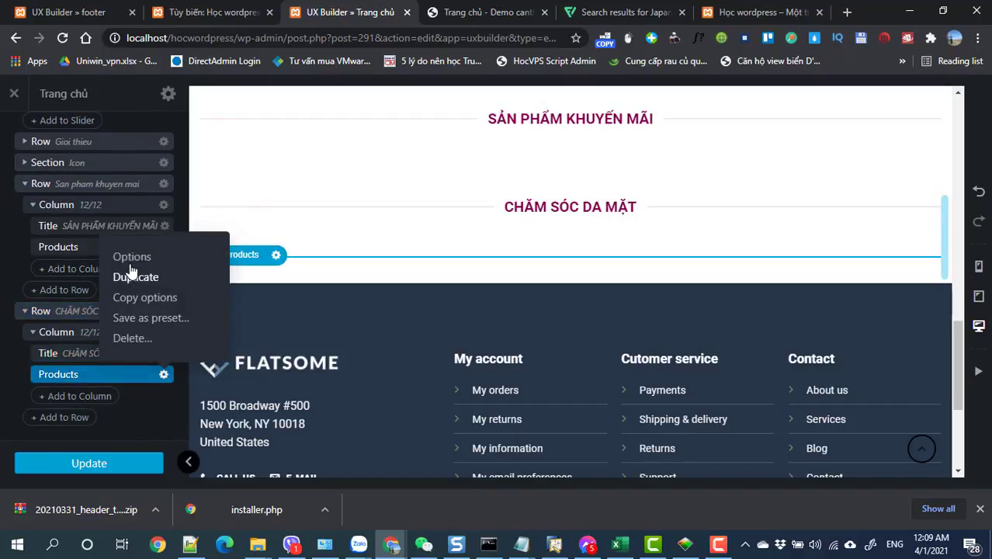
pyautogui.click(138, 256)
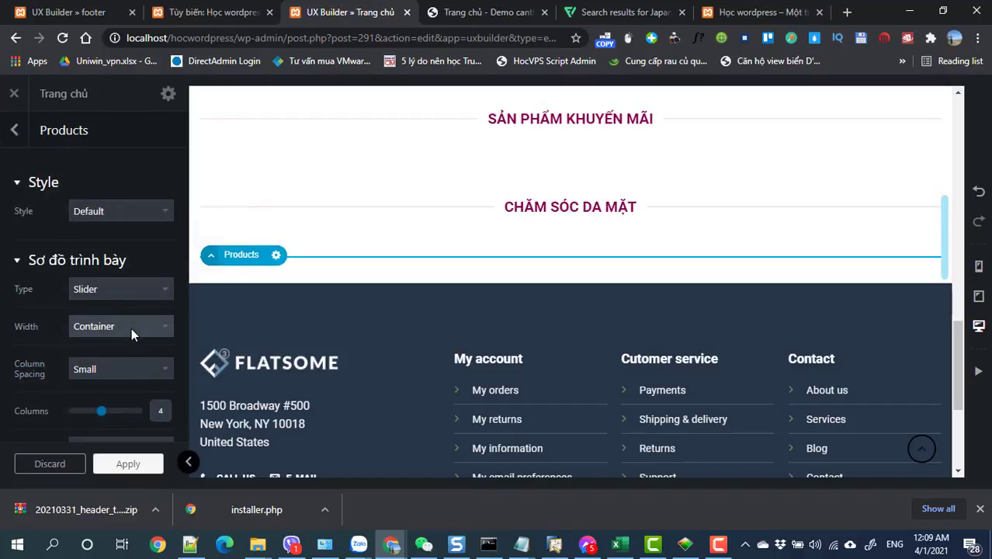
pyautogui.scroll(-3, 131, 328)
pyautogui.scroll(-5, 131, 328)
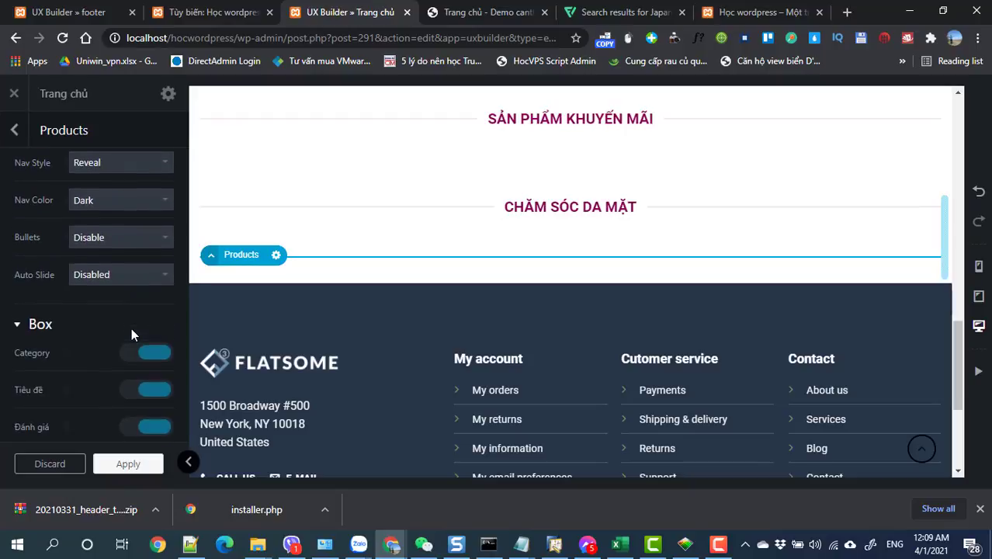
pyautogui.click(139, 371)
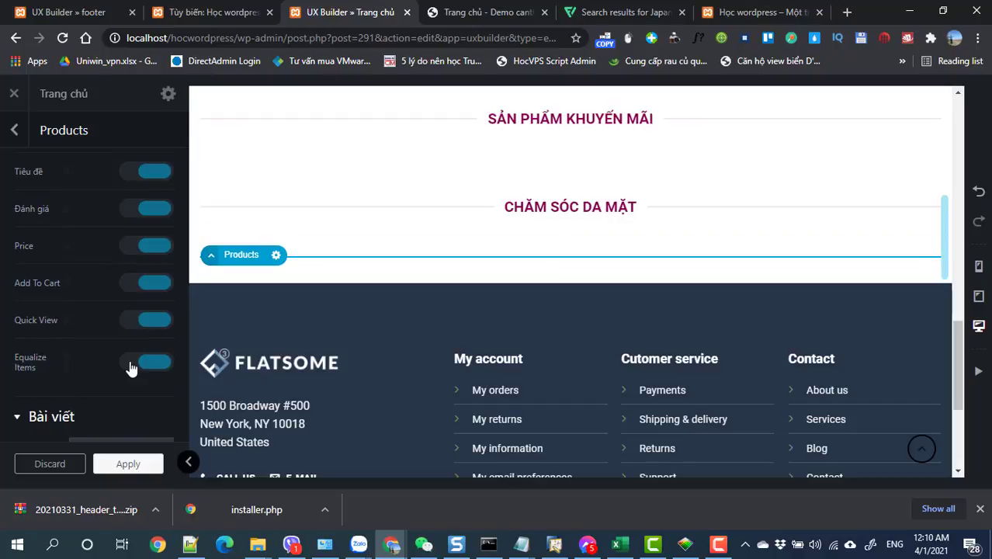
pyautogui.scroll(-2, 117, 369)
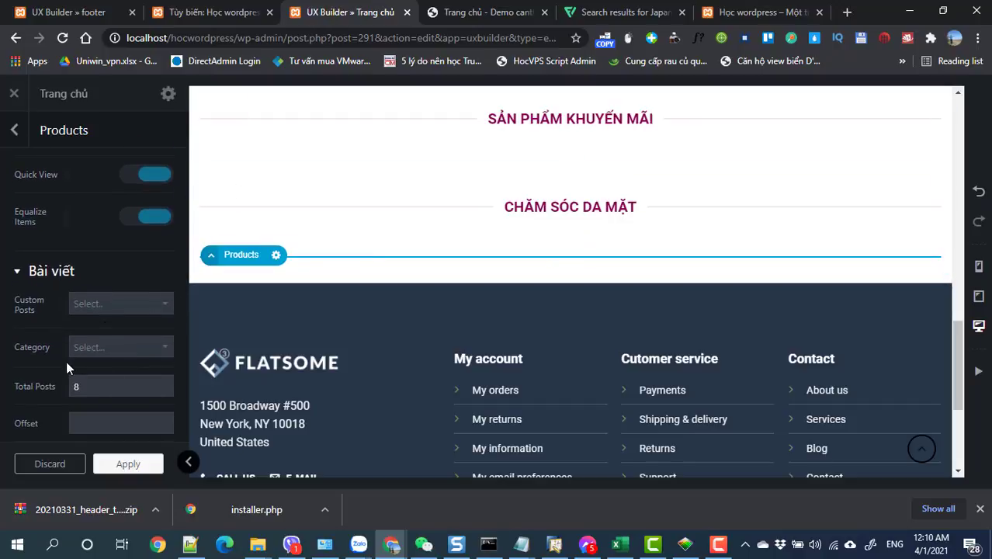
pyautogui.click(95, 347)
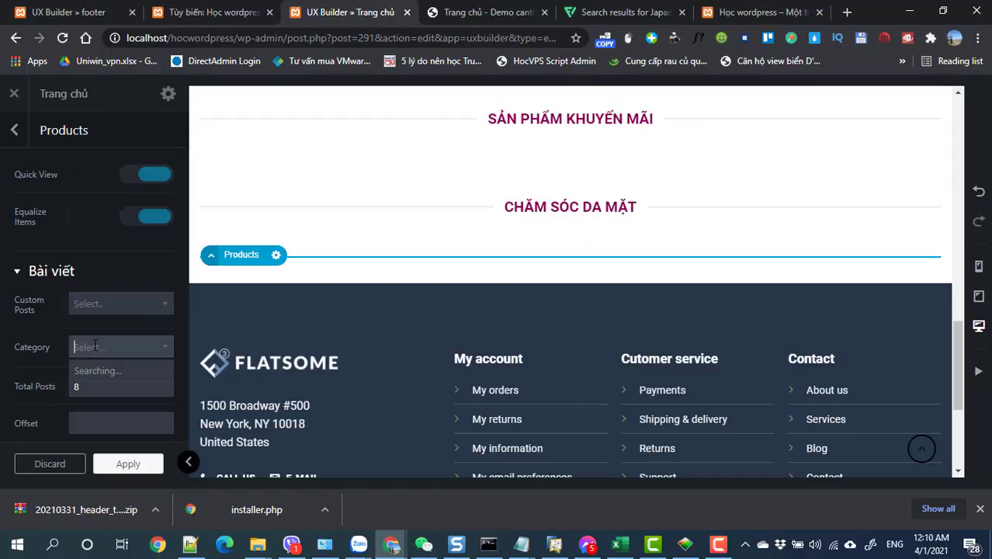
pyautogui.write('ch')
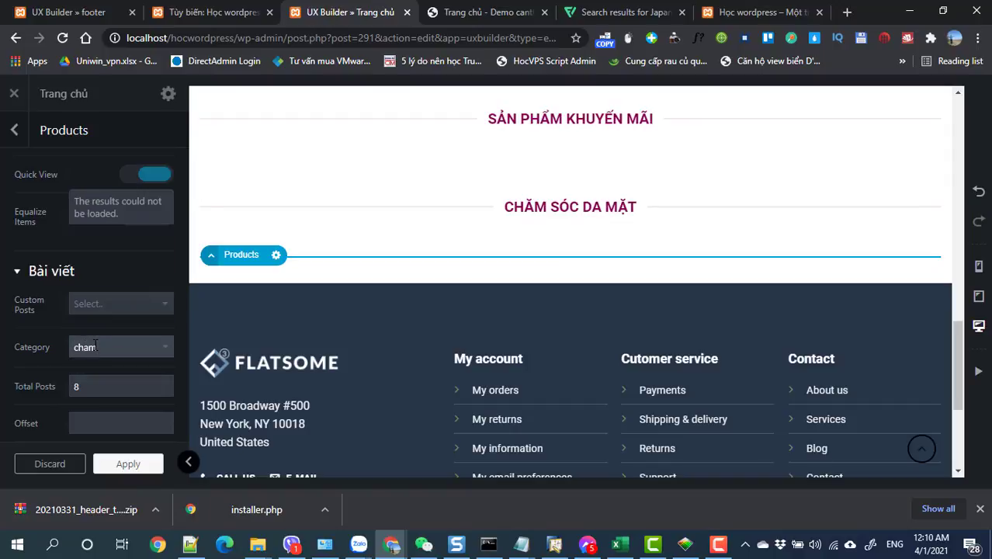
pyautogui.write('am')
pyautogui.click(107, 325)
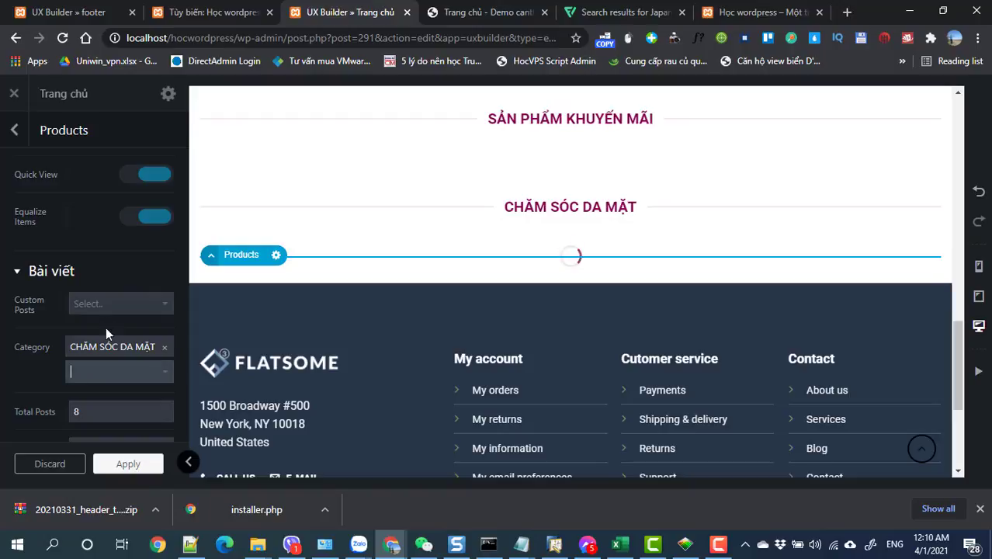
# - Order the face-care products by Published Date in the post settings and by Date in the post filter
pyautogui.scroll(-1, 108, 347)
pyautogui.doubleClick(100, 342)
pyautogui.scroll(-2, 85, 360)
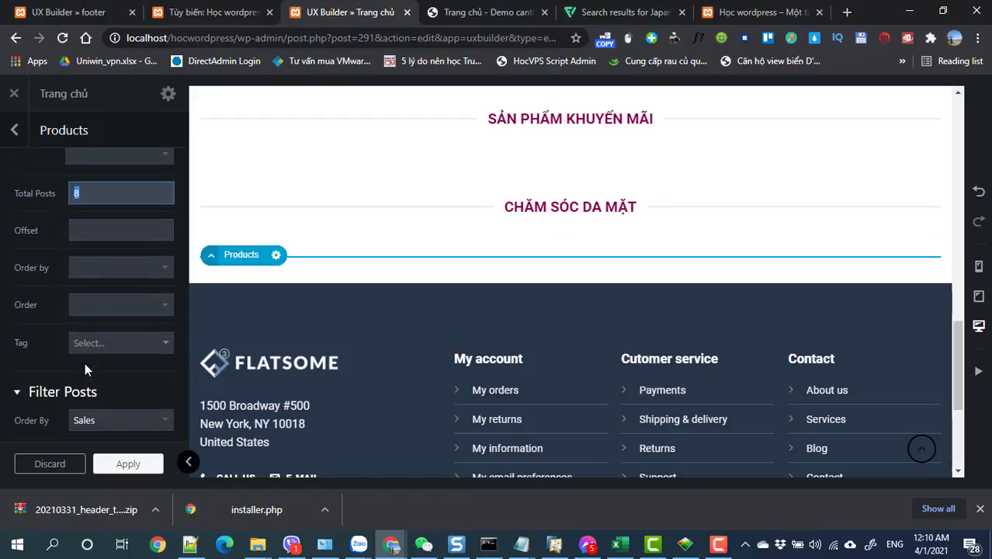
pyautogui.scroll(-1, 85, 366)
pyautogui.click(96, 348)
pyautogui.click(97, 366)
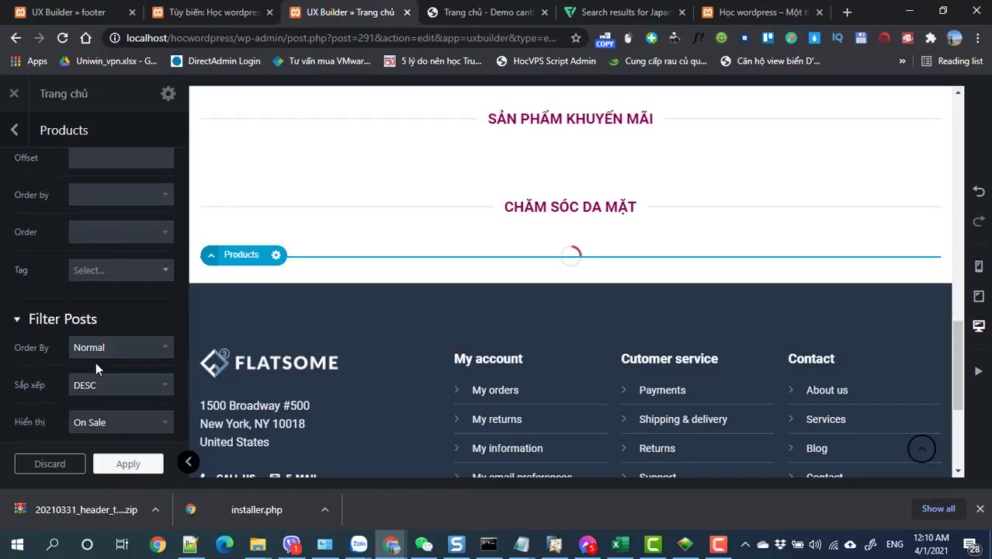
pyautogui.click(96, 354)
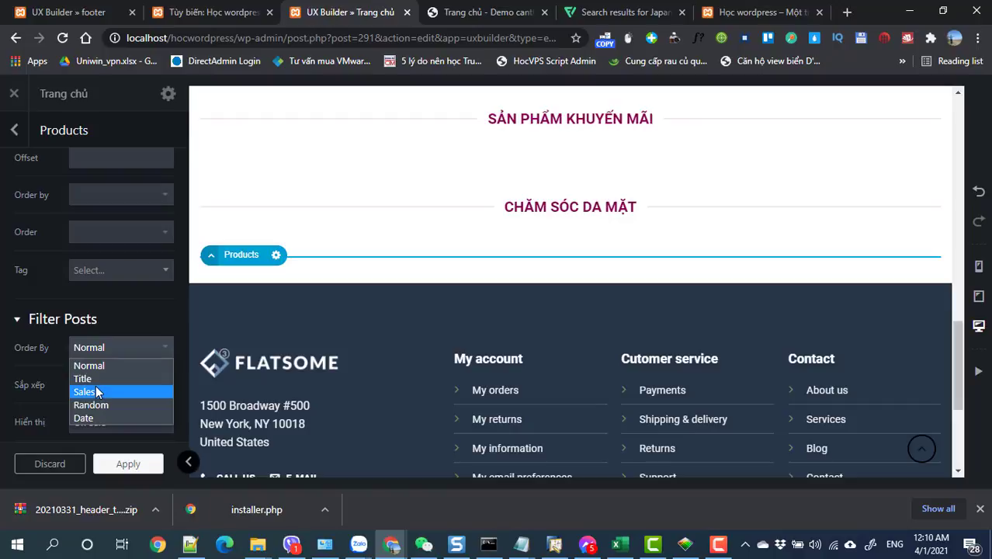
pyautogui.click(95, 417)
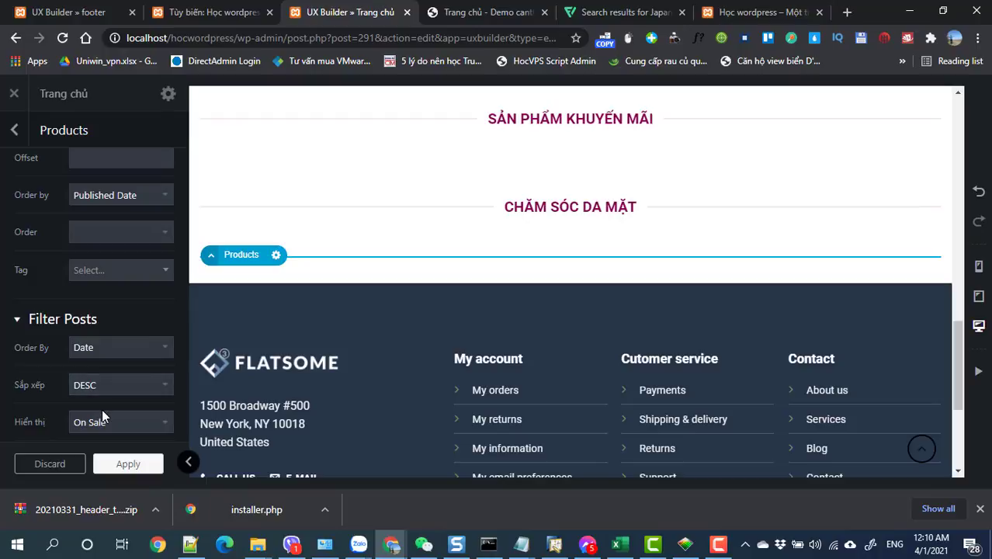
# - Set the face-care product filter to show All products and keep its order on Date
pyautogui.scroll(-1, 101, 363)
pyautogui.scroll(-1, 101, 362)
pyautogui.click(101, 357)
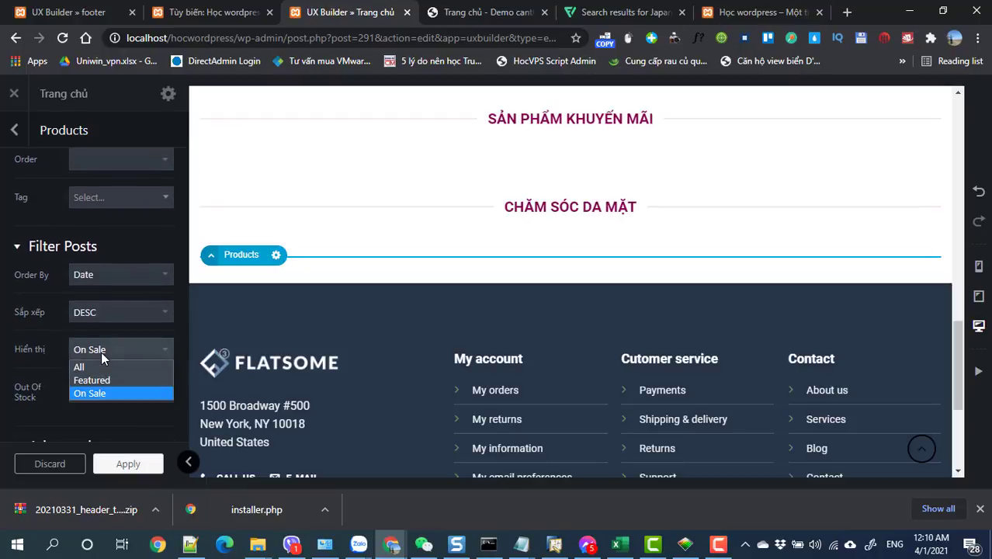
pyautogui.click(98, 369)
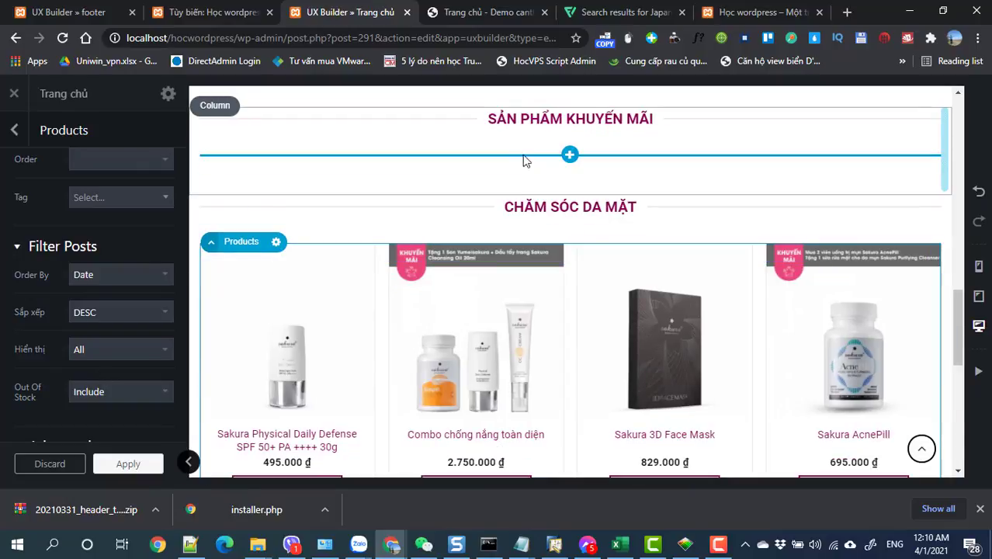
pyautogui.click(95, 280)
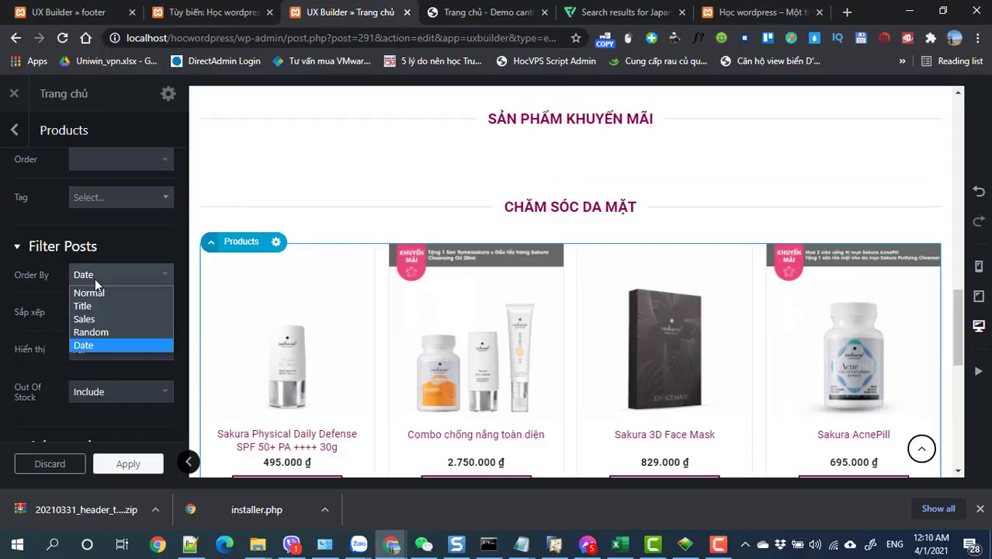
pyautogui.click(87, 345)
pyautogui.scroll(-2, 558, 350)
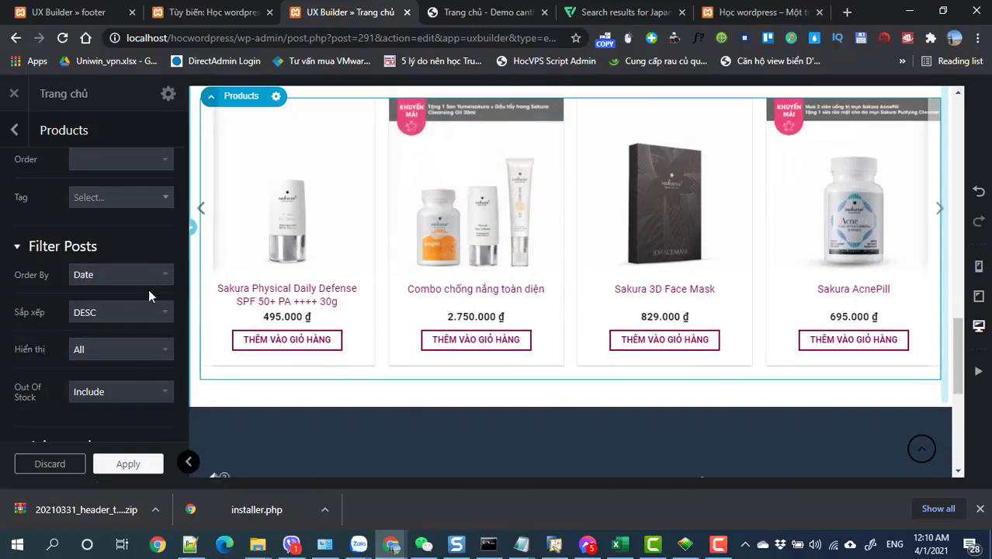
# - Set the product slider's navigation style to Circle with the Inside position, apply the settings and update the page
pyautogui.scroll(5, 118, 307)
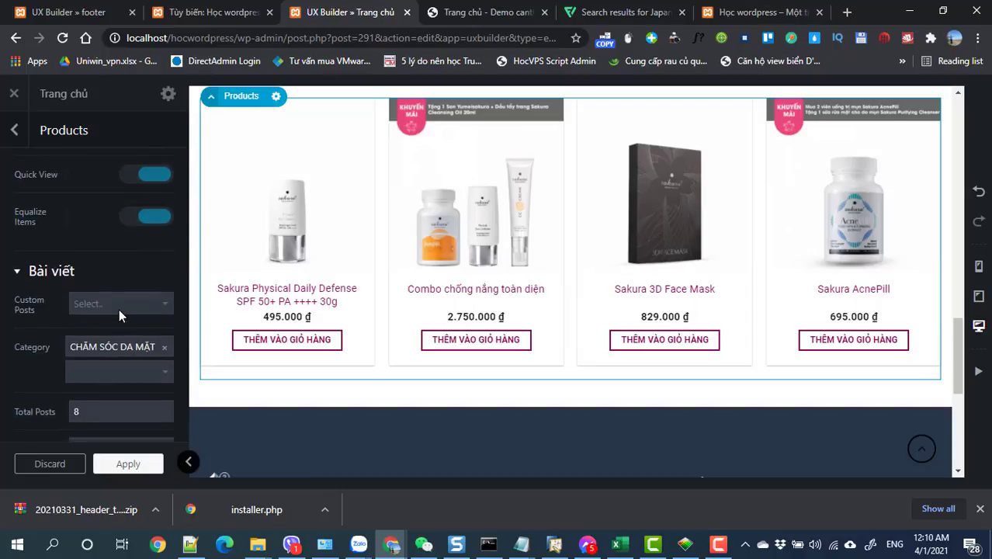
pyautogui.scroll(4, 119, 309)
pyautogui.scroll(-1, 118, 308)
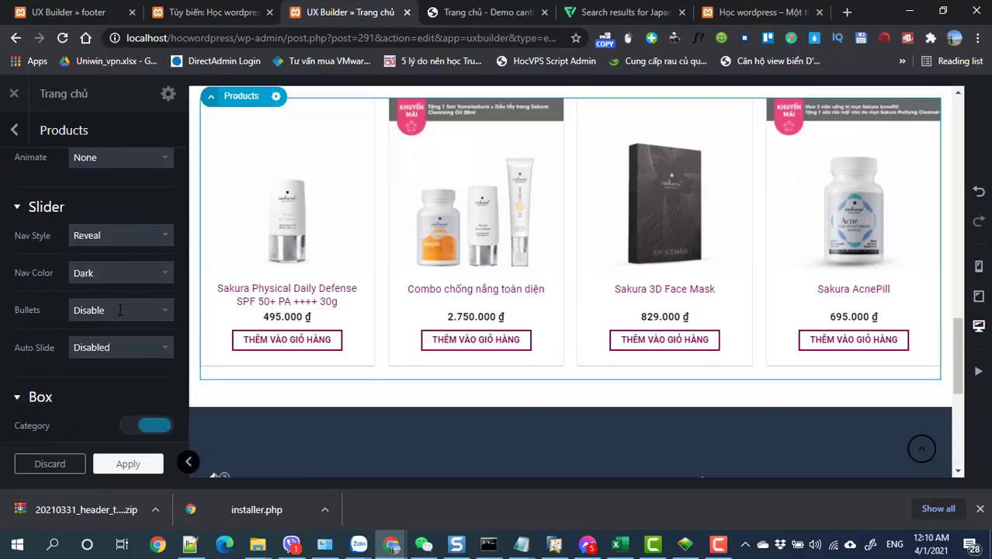
pyautogui.click(104, 235)
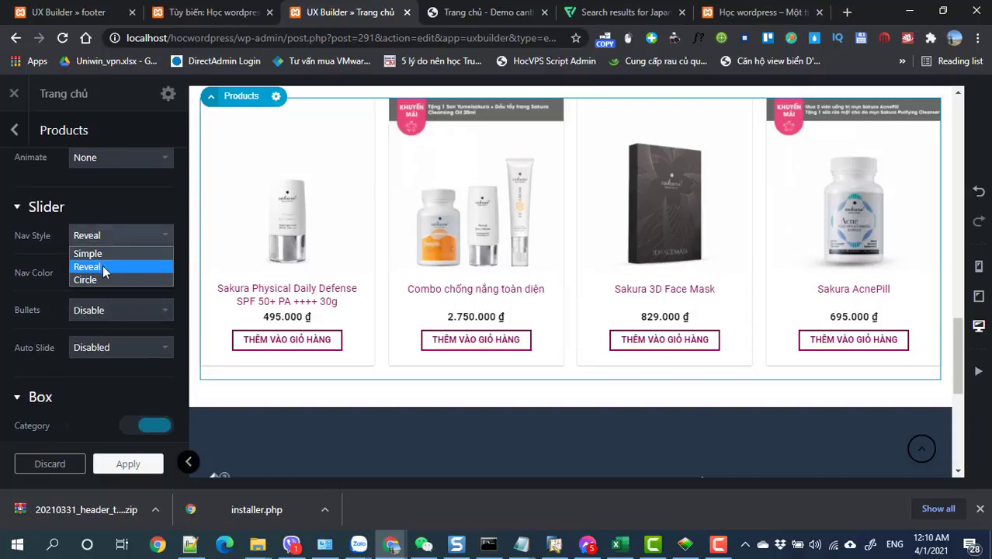
pyautogui.click(102, 276)
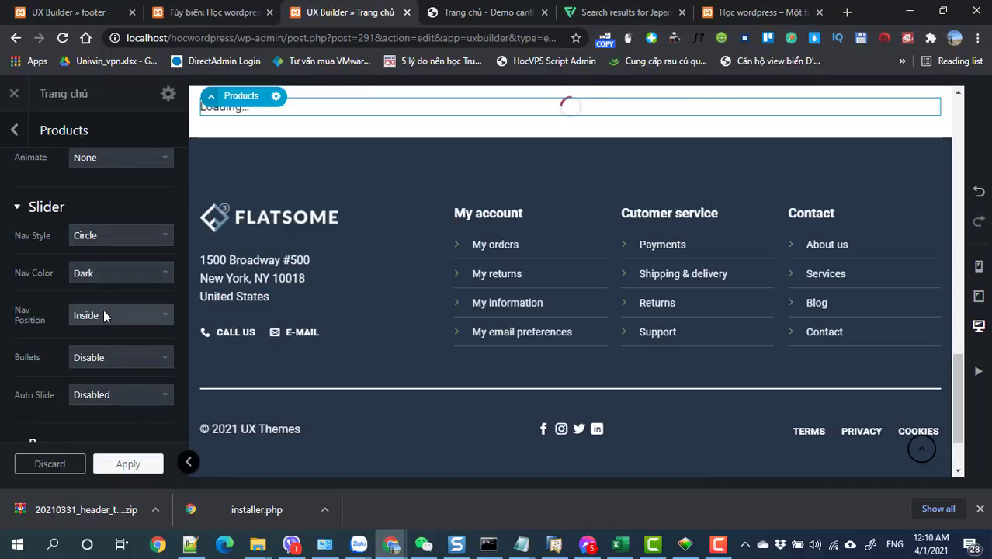
pyautogui.click(104, 316)
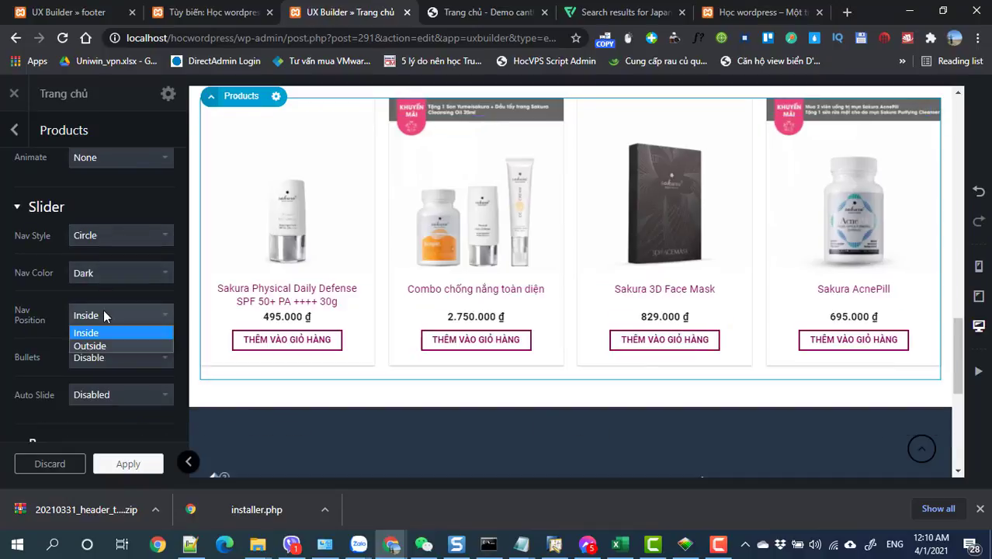
pyautogui.click(104, 315)
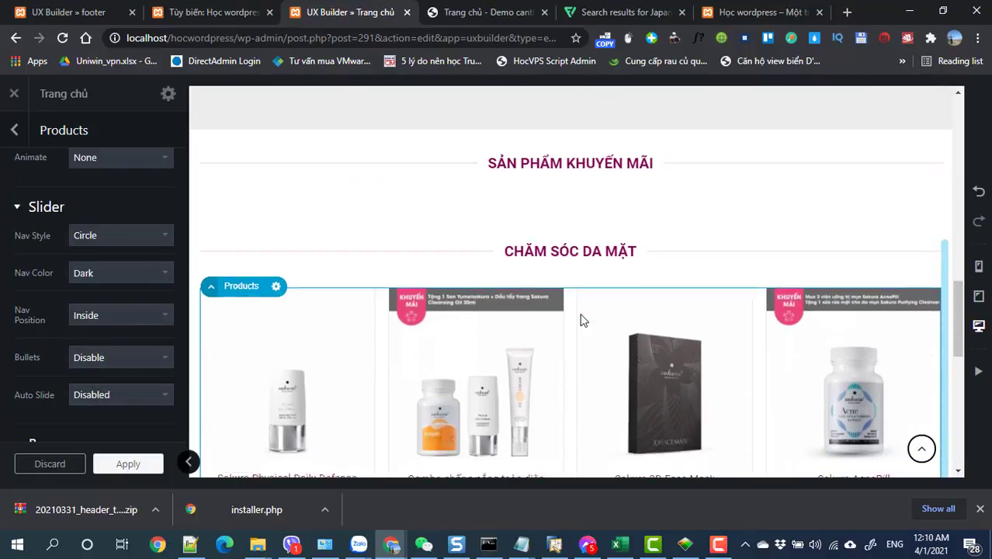
pyautogui.click(135, 469)
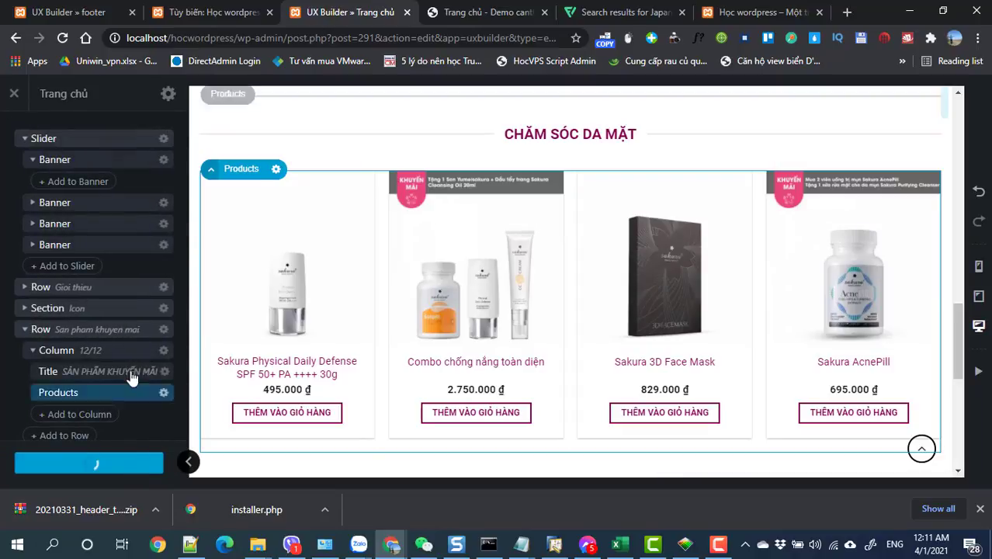
# - Duplicate the "CHĂM SÓC DA MẶT" row and apply the copy's options without changing them
pyautogui.scroll(-2, 122, 343)
pyautogui.rightClick(122, 314)
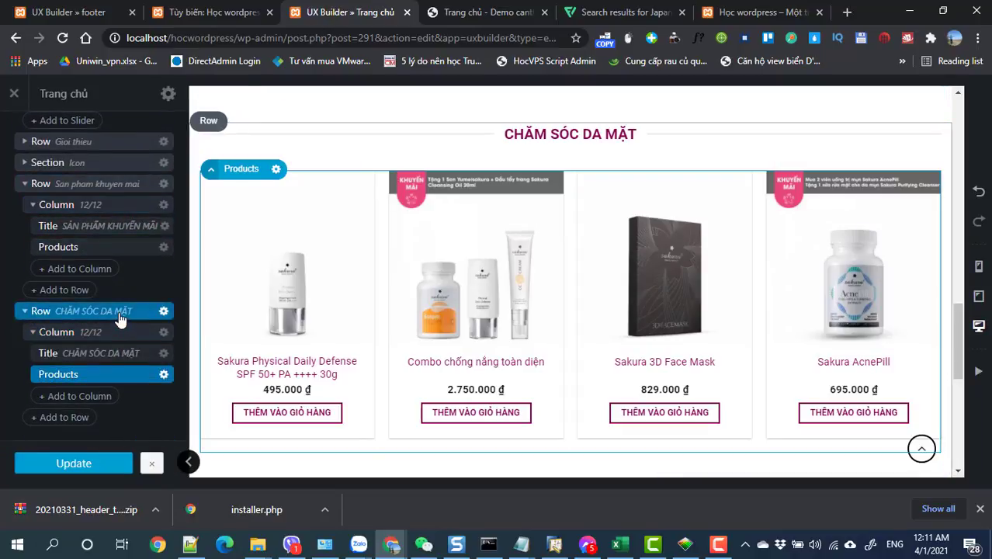
pyautogui.click(109, 374)
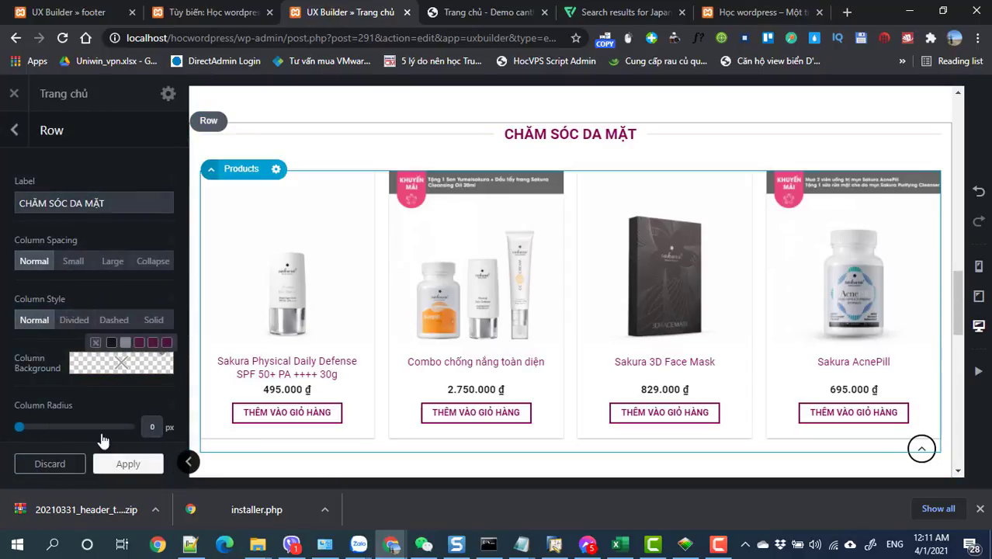
pyautogui.click(115, 466)
# - Label the duplicated row "VIÊN UỐNG BỔ SUNG", copying the wording from the matching section heading on the demo site, and apply it
pyautogui.scroll(-3, 107, 375)
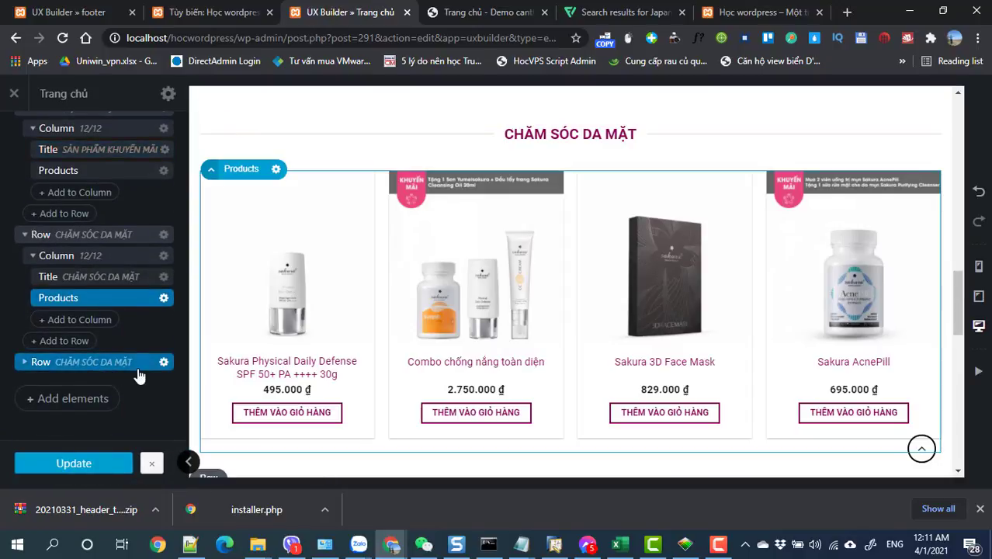
pyautogui.click(163, 362)
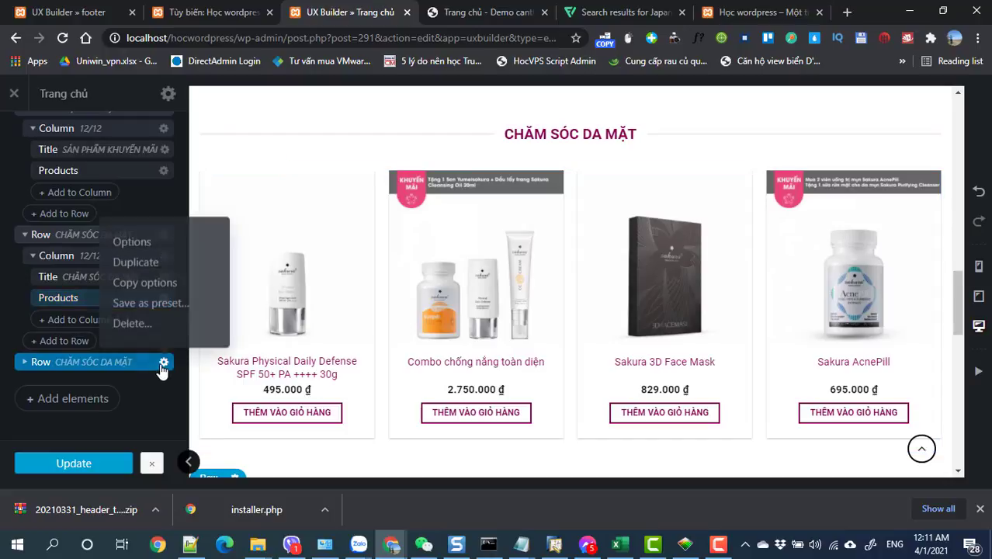
pyautogui.click(134, 244)
pyautogui.click(485, 12)
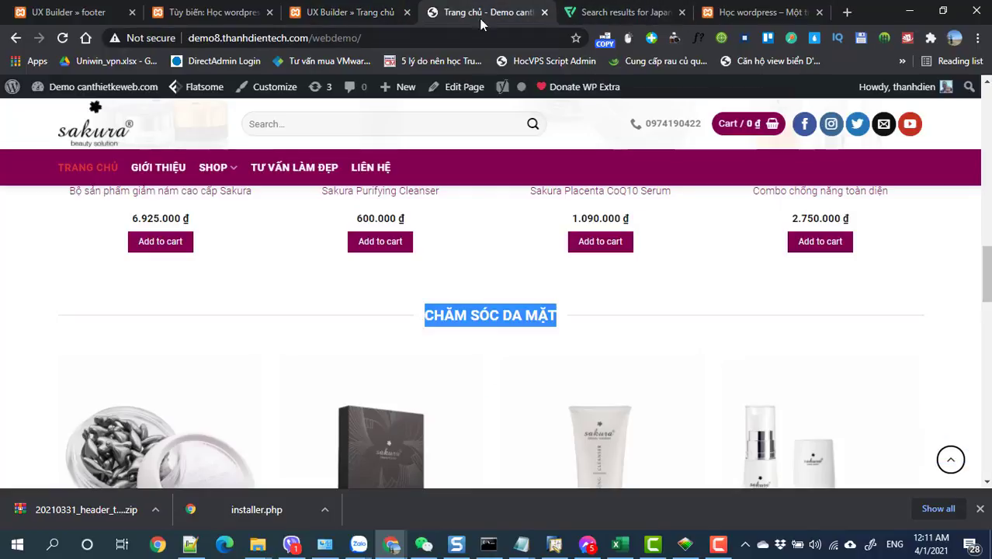
pyautogui.scroll(-4, 466, 344)
pyautogui.moveTo(420, 416); pyautogui.dragTo(555, 422)
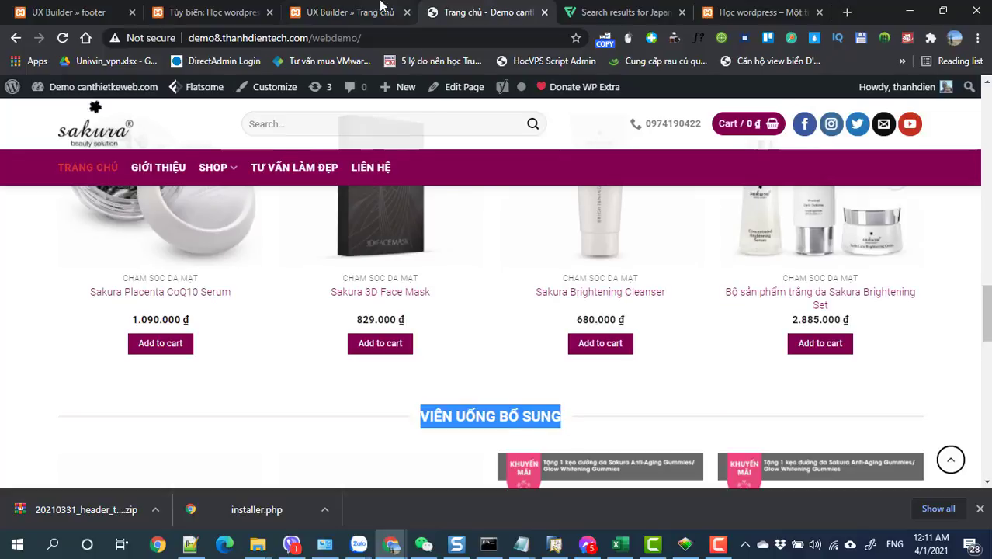
pyautogui.click(388, 8)
pyautogui.tripleClick(106, 203)
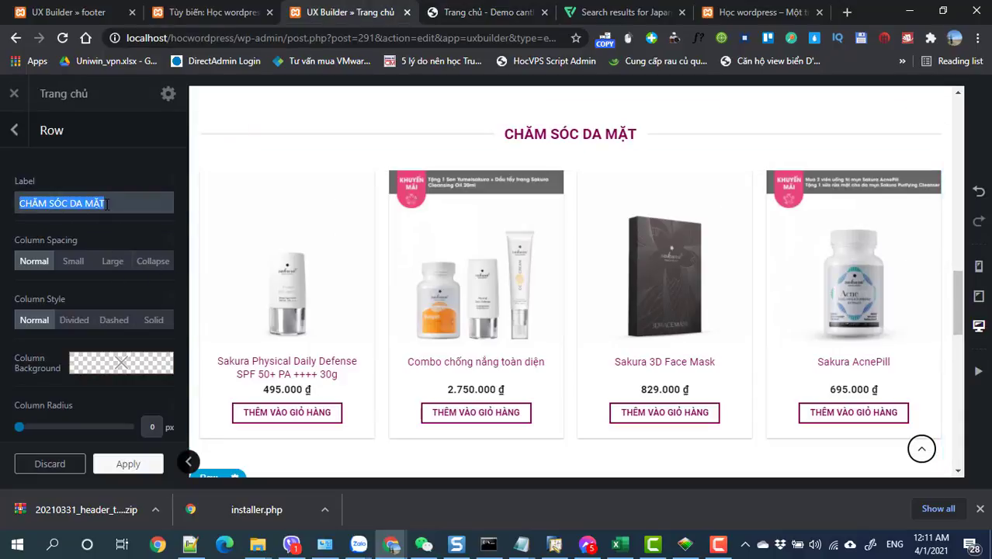
pyautogui.write('VIÊN UỐNG BỔ SUNG')
pyautogui.click(128, 463)
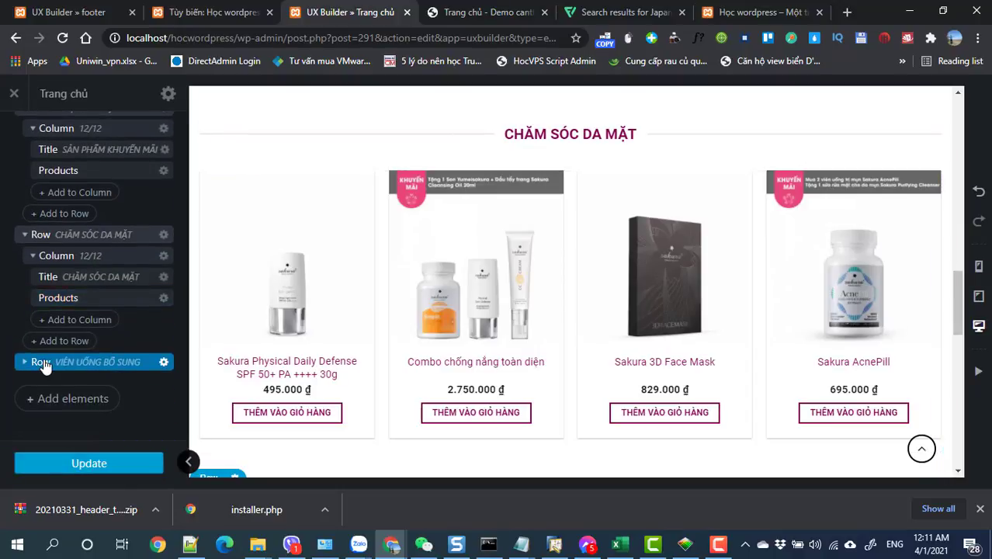
# - Set the title text inside the "VIÊN UỐNG BỔ SUNG" row to VIÊN UỐNG BỔ SUNG and apply it
pyautogui.click(24, 363)
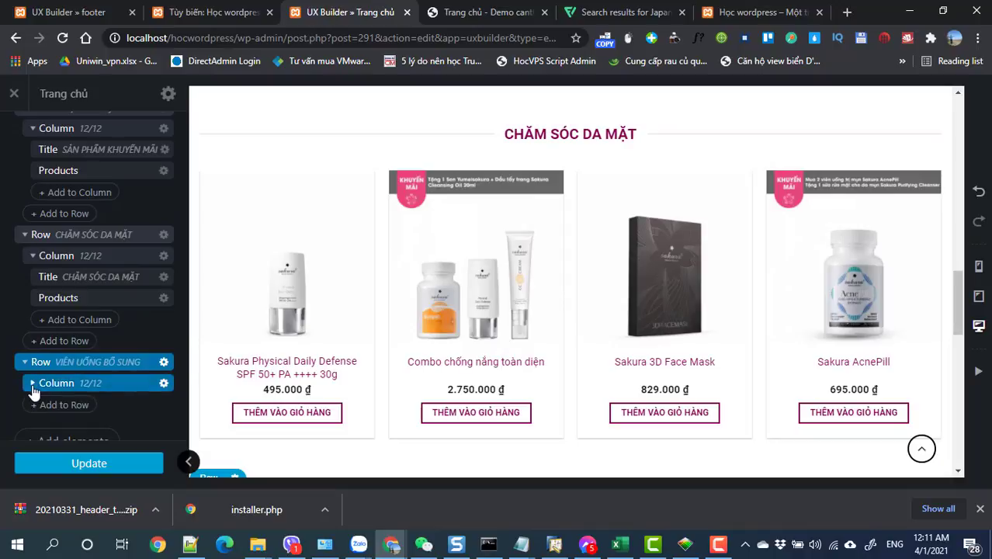
pyautogui.click(82, 403)
pyautogui.tripleClick(120, 223)
pyautogui.write('VIÊN UỐNG BỔ SUNG')
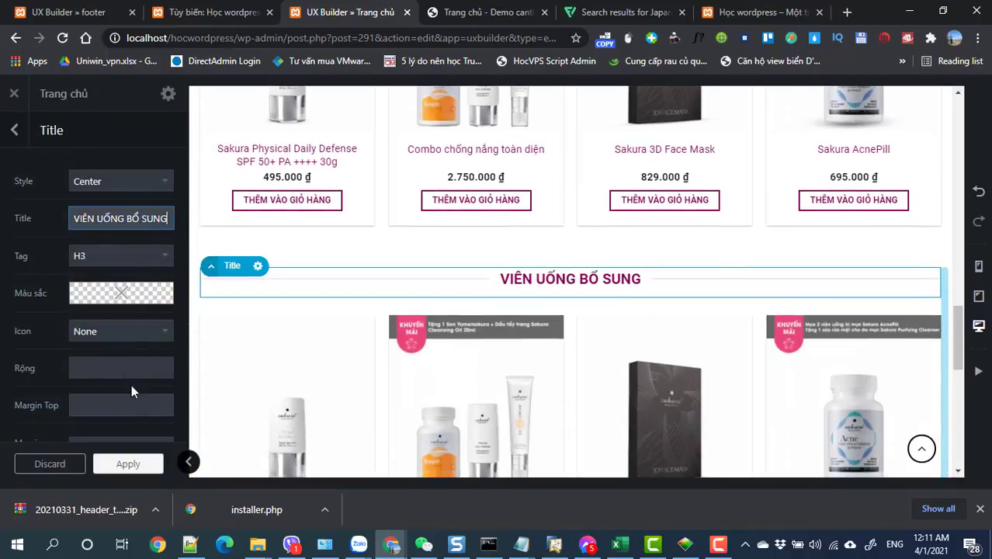
pyautogui.click(123, 464)
# - Replace the product category in the "VIÊN UỐNG BỔ SUNG" row with VIÊN UỐNG BỔ SUNG, apply it and update the page
pyautogui.click(265, 390)
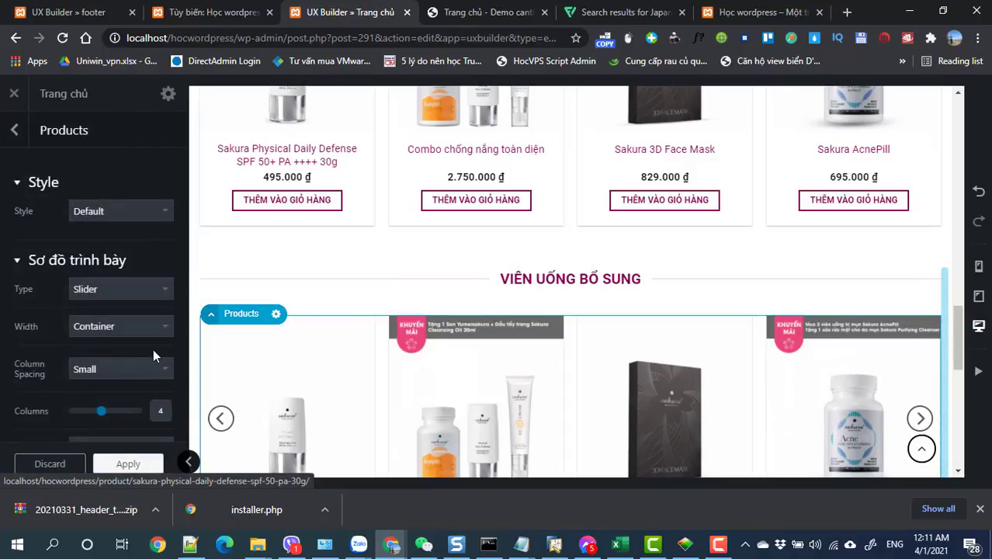
pyautogui.scroll(-10, 153, 349)
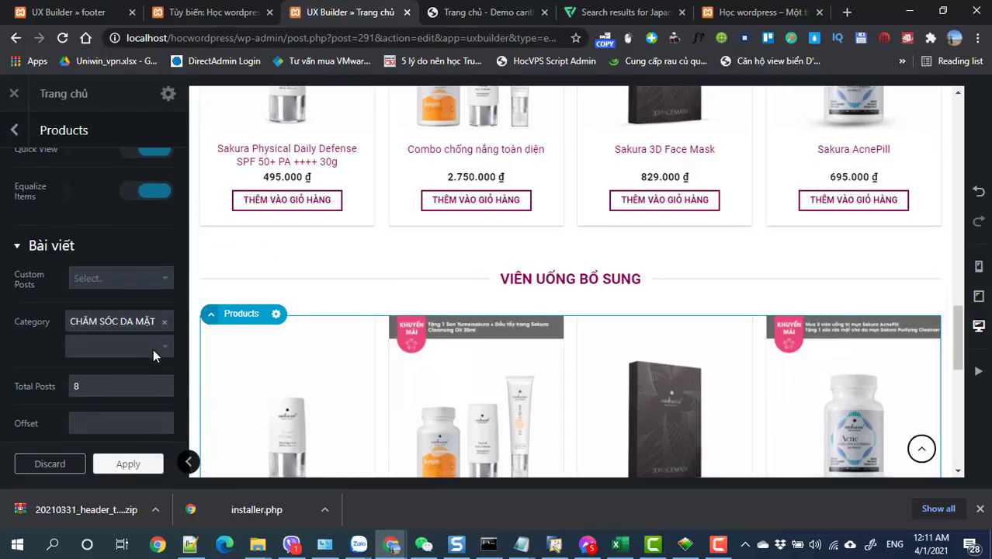
pyautogui.click(164, 322)
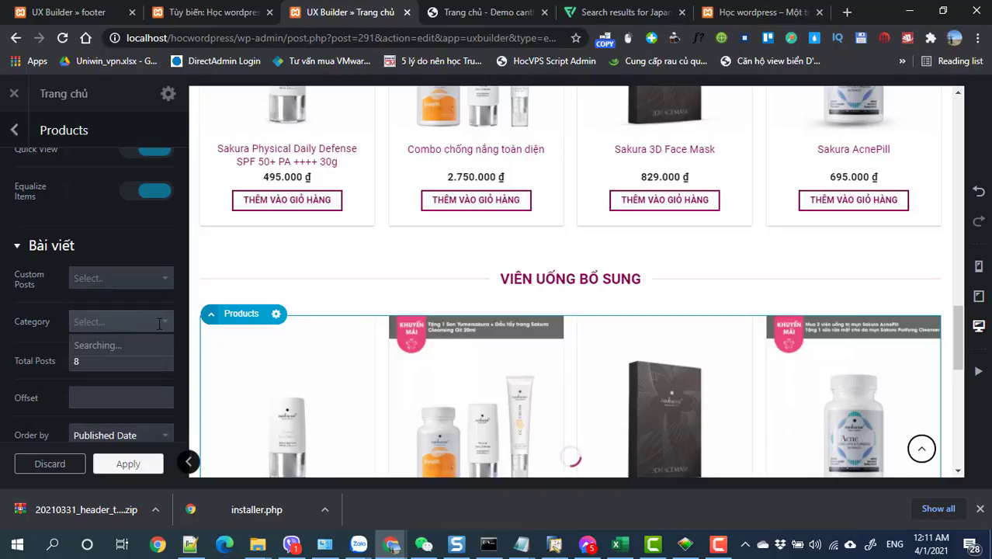
pyautogui.write('vien')
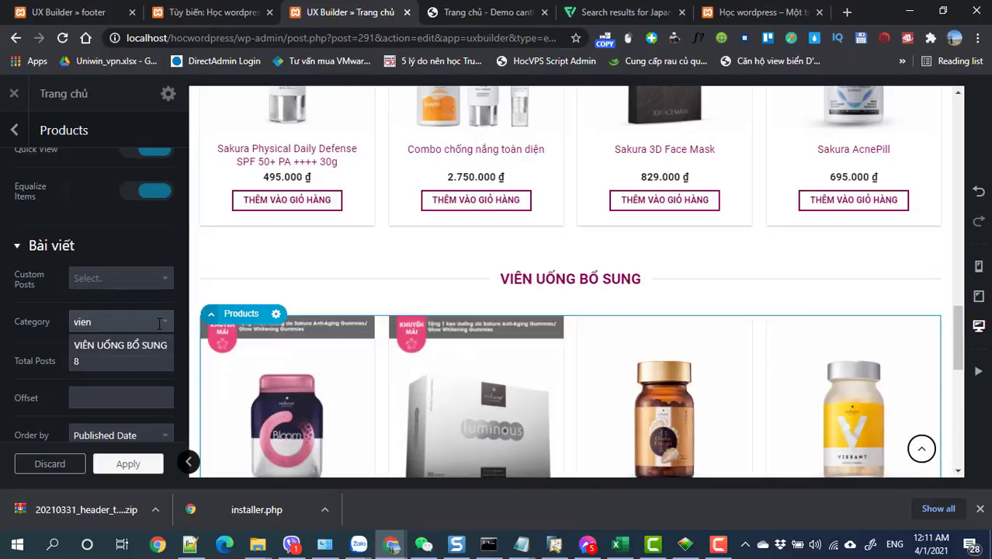
pyautogui.click(120, 345)
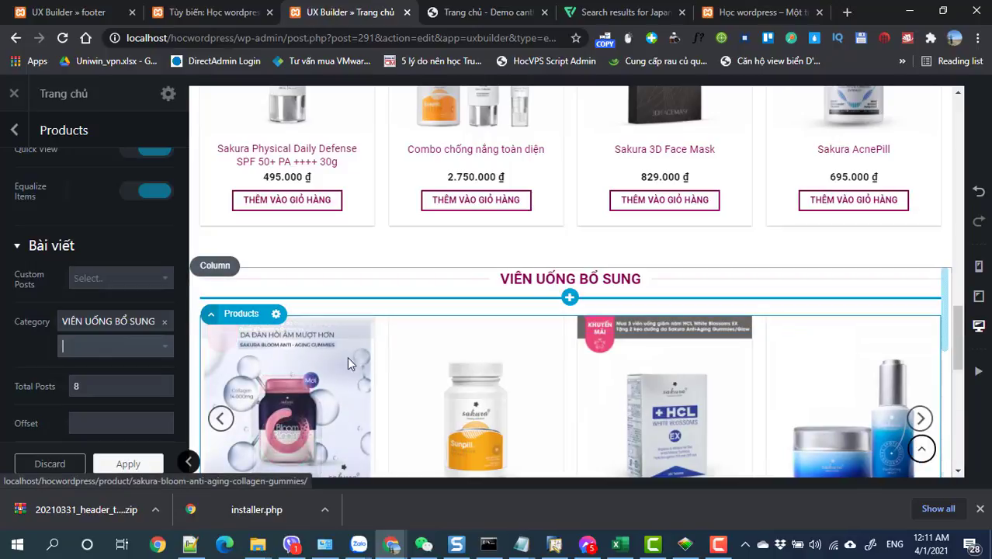
pyautogui.scroll(-3, 437, 372)
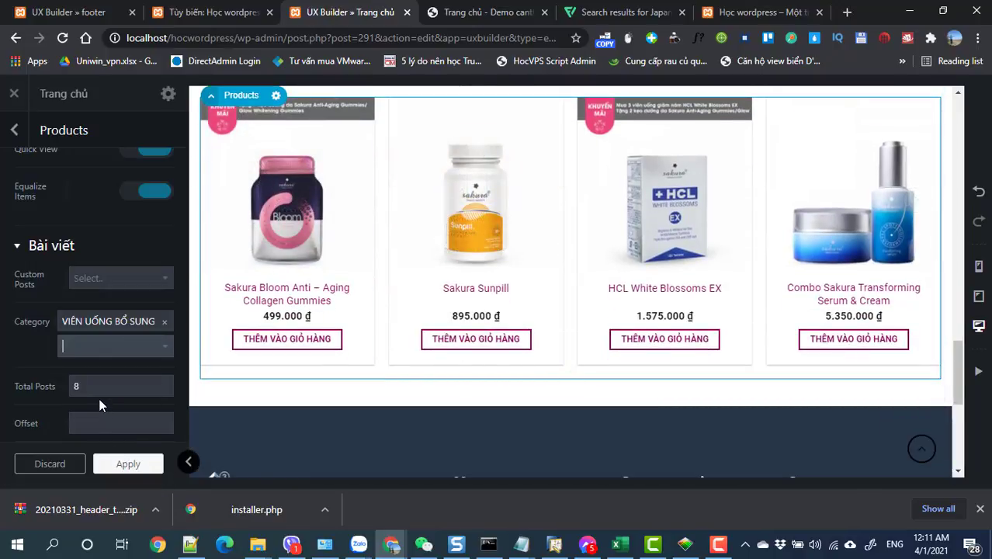
pyautogui.click(110, 463)
pyautogui.click(104, 466)
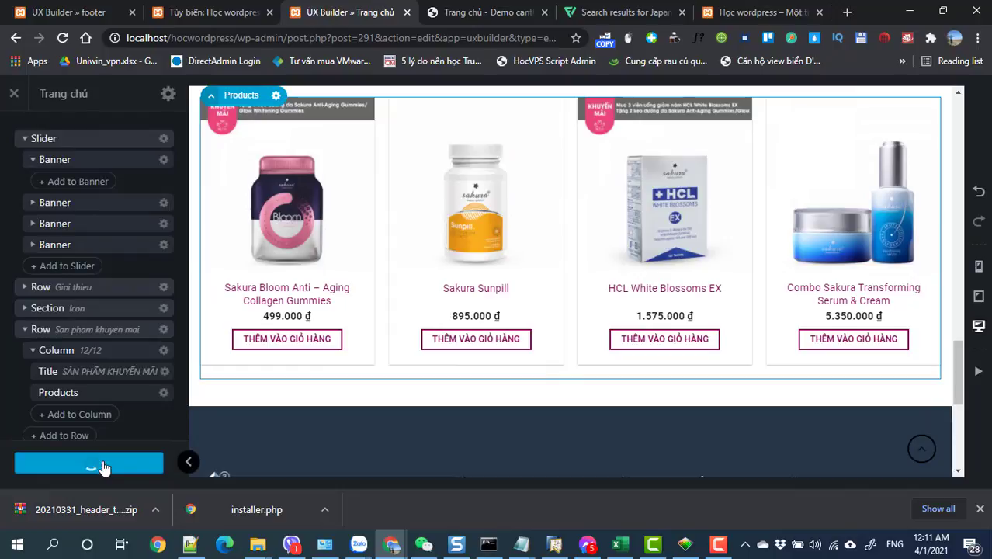
# - Check the demo site's next home page section and duplicate the "VIÊN UỐNG BỔ SUNG" row as its base
pyautogui.click(497, 13)
pyautogui.scroll(-5, 450, 348)
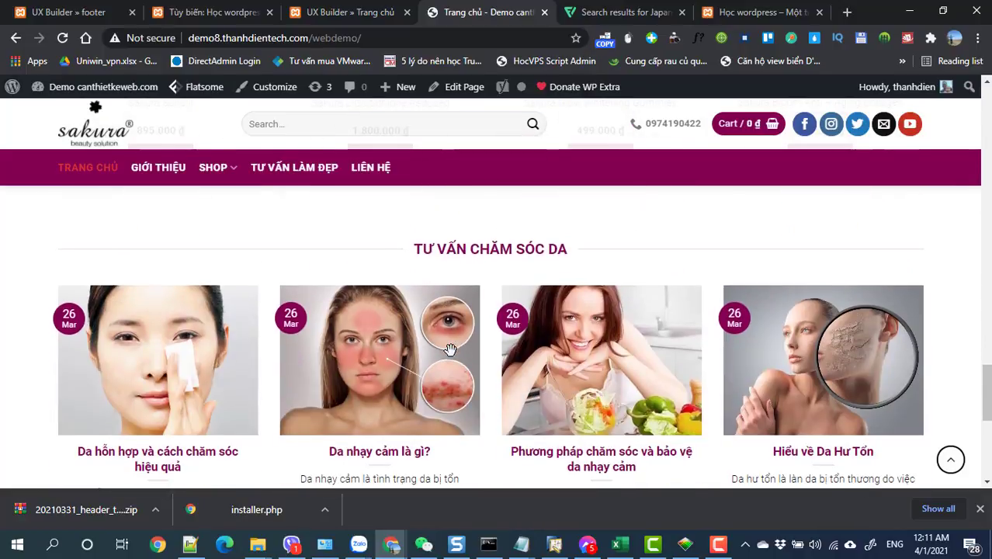
pyautogui.scroll(-2, 449, 349)
pyautogui.scroll(1, 328, 111)
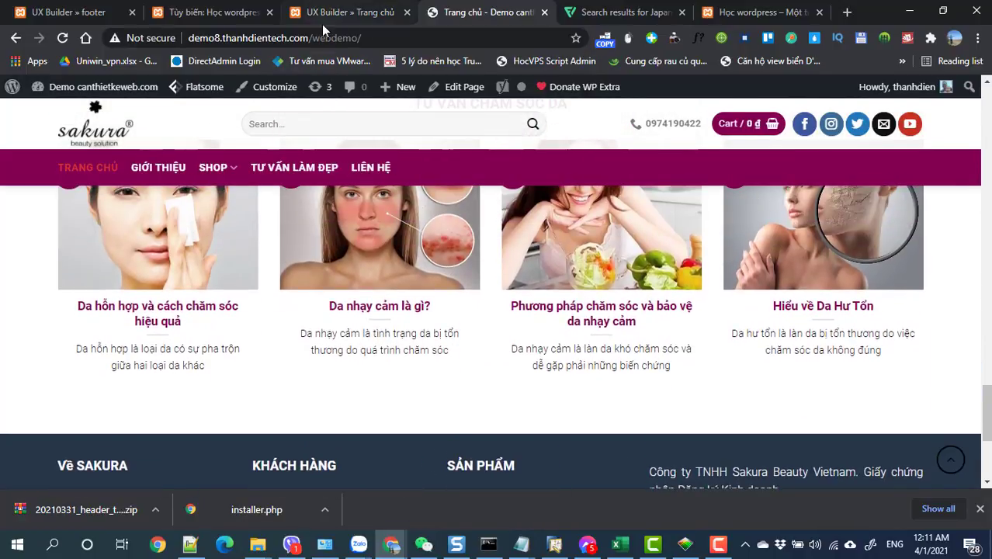
pyautogui.click(322, 16)
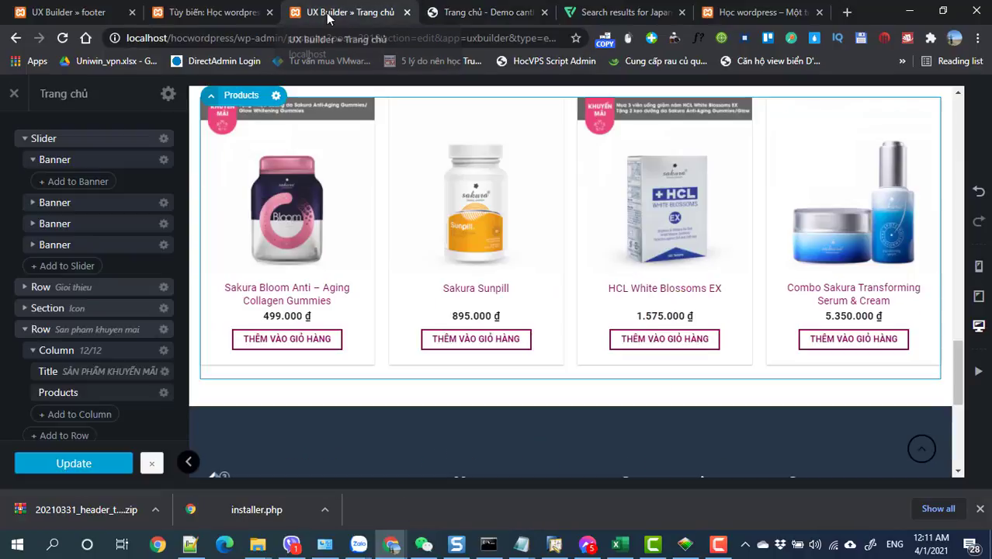
pyautogui.click(24, 331)
pyautogui.click(24, 350)
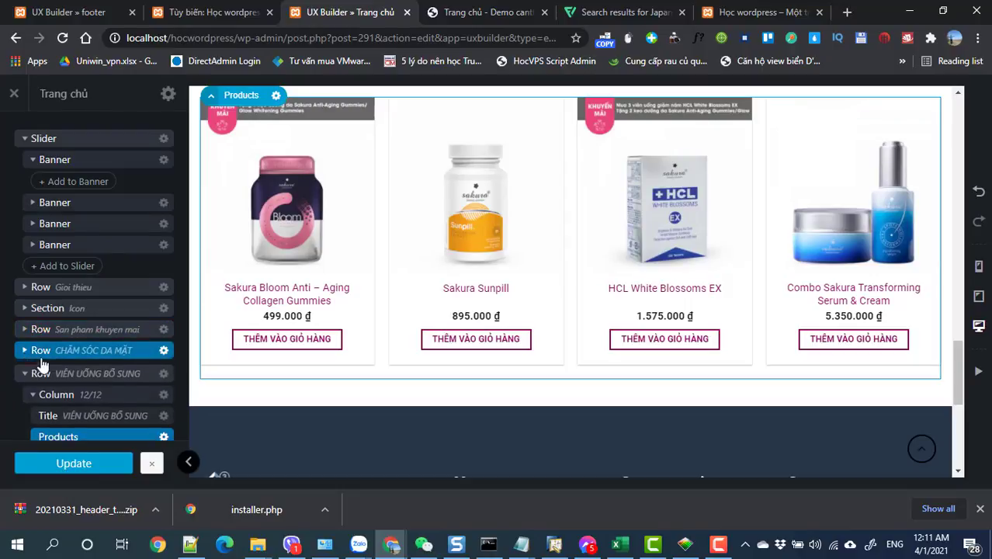
pyautogui.click(25, 372)
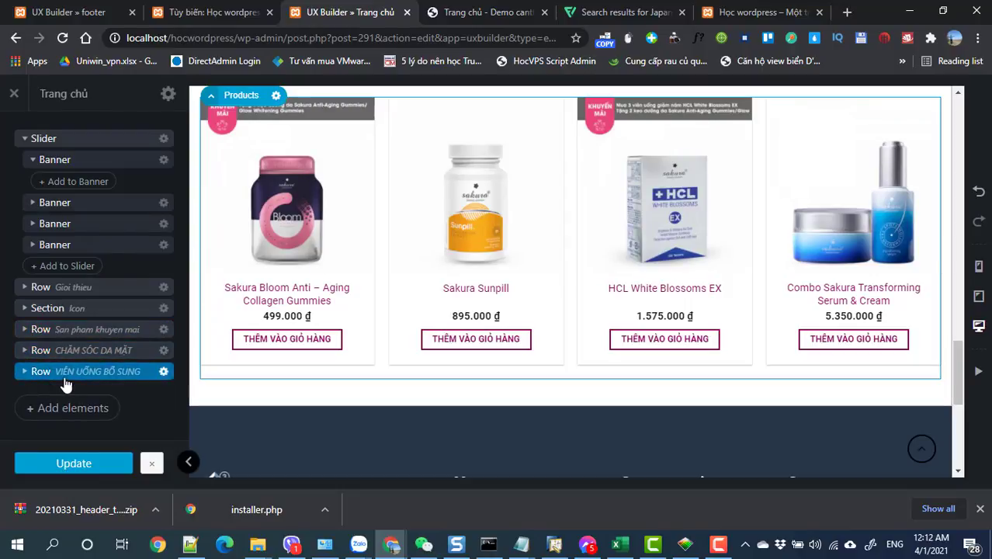
pyautogui.rightClick(35, 373)
pyautogui.click(43, 287)
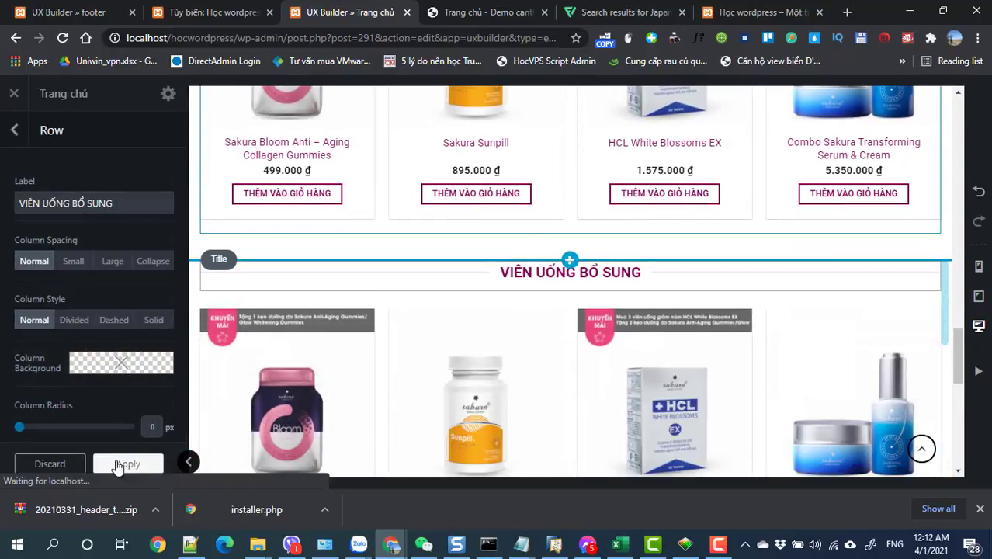
pyautogui.click(116, 463)
# - Label the new duplicate row "TƯ VẤN CHĂM SÓC DA", copying the heading from the demo site, and apply it
pyautogui.click(25, 363)
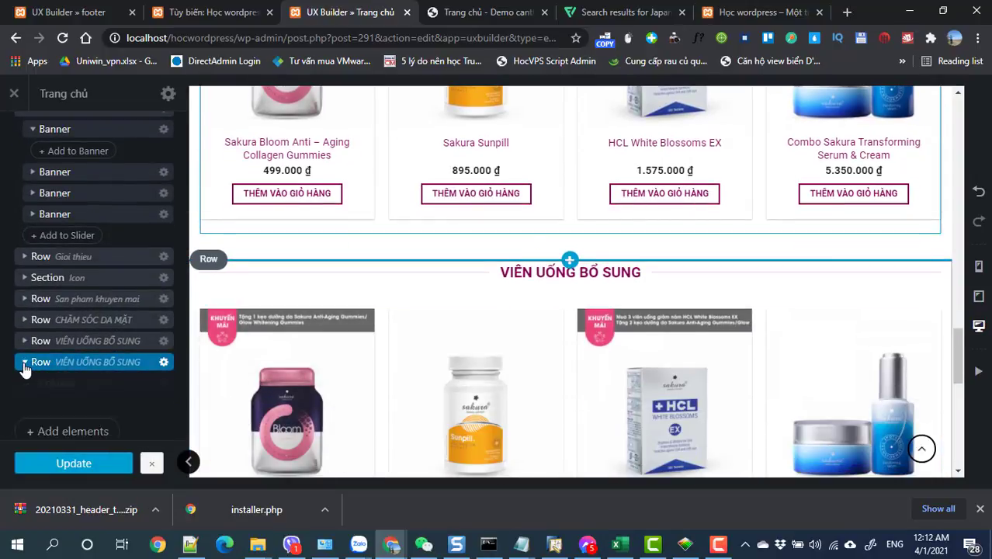
pyautogui.click(78, 362)
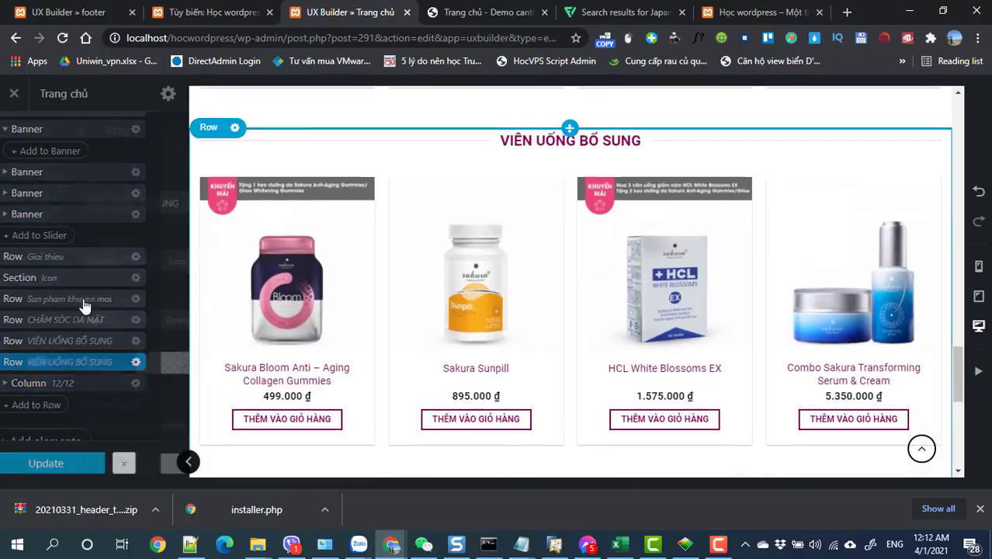
pyautogui.click(489, 12)
pyautogui.scroll(2, 464, 265)
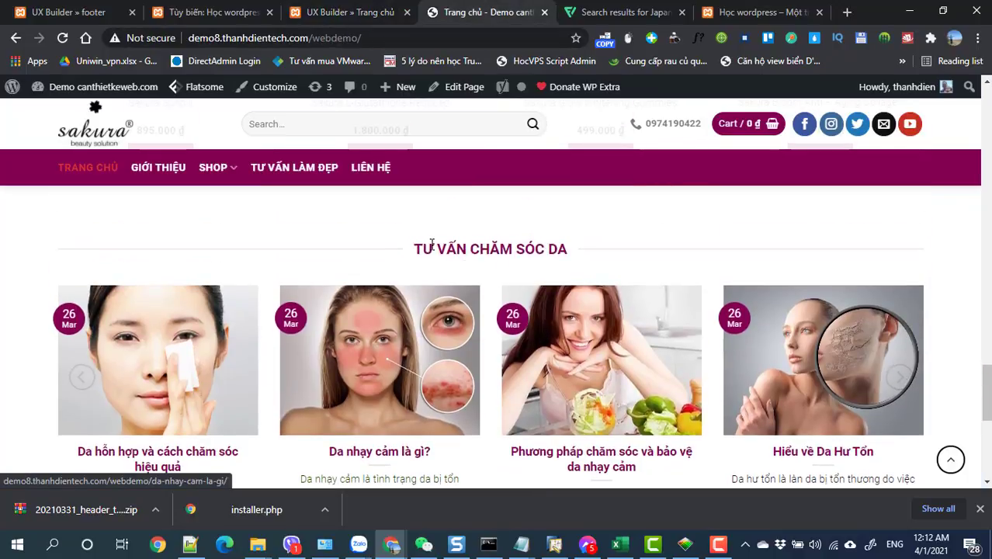
pyautogui.moveTo(417, 247); pyautogui.dragTo(567, 245)
pyautogui.hotkey('ctrl', 'c')
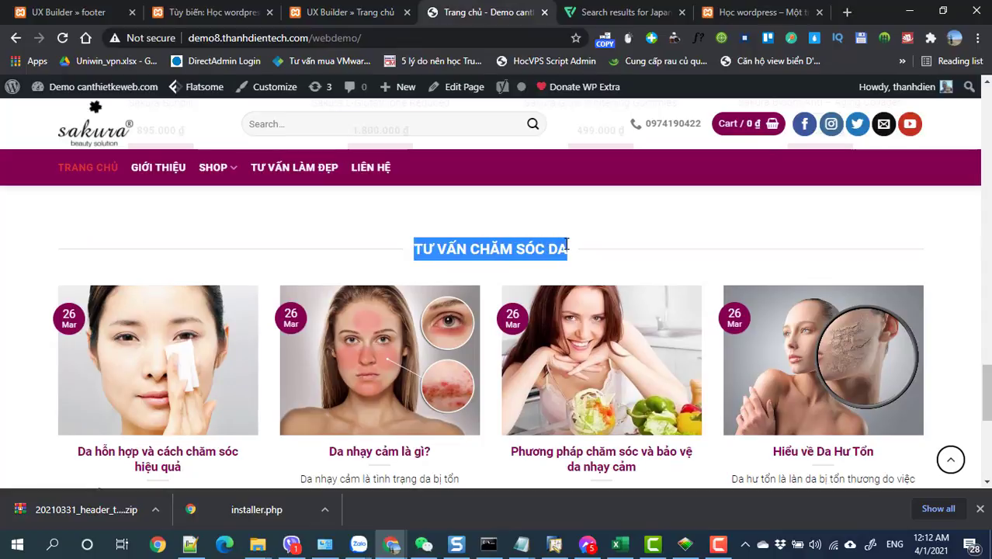
pyautogui.click(336, 13)
pyautogui.click(122, 208)
pyautogui.hotkey('ctrl', 'a')
pyautogui.hotkey('ctrl', 'v')
pyautogui.click(120, 466)
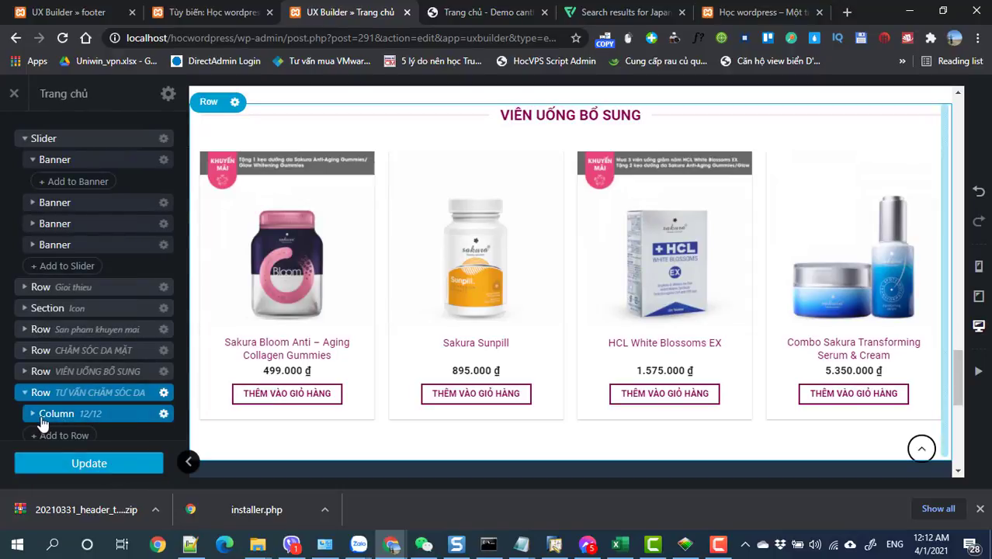
# - Set the title text inside the "TƯ VẤN CHĂM SÓC DA" row to TƯ VẤN CHĂM SÓC DA and apply it
pyautogui.click(32, 418)
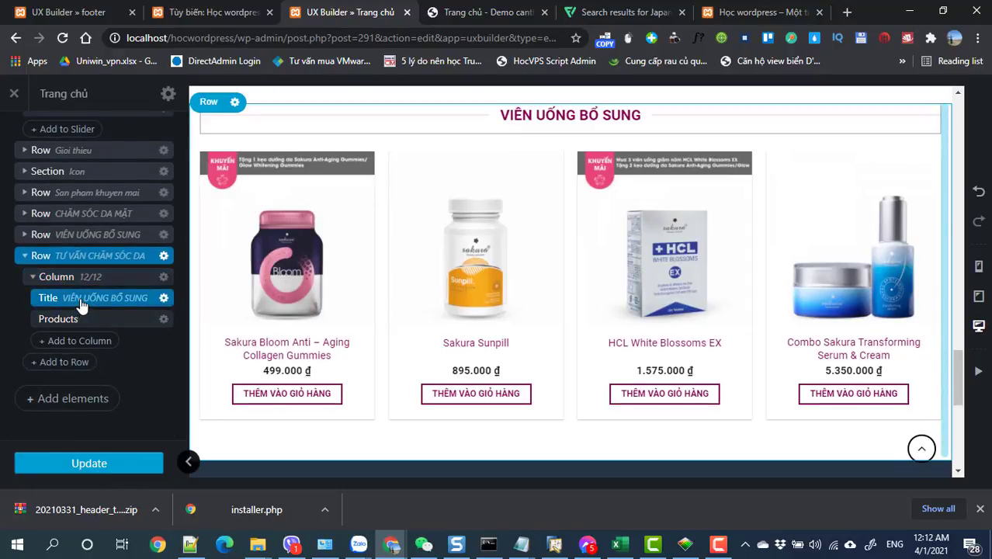
pyautogui.click(80, 299)
pyautogui.tripleClick(99, 218)
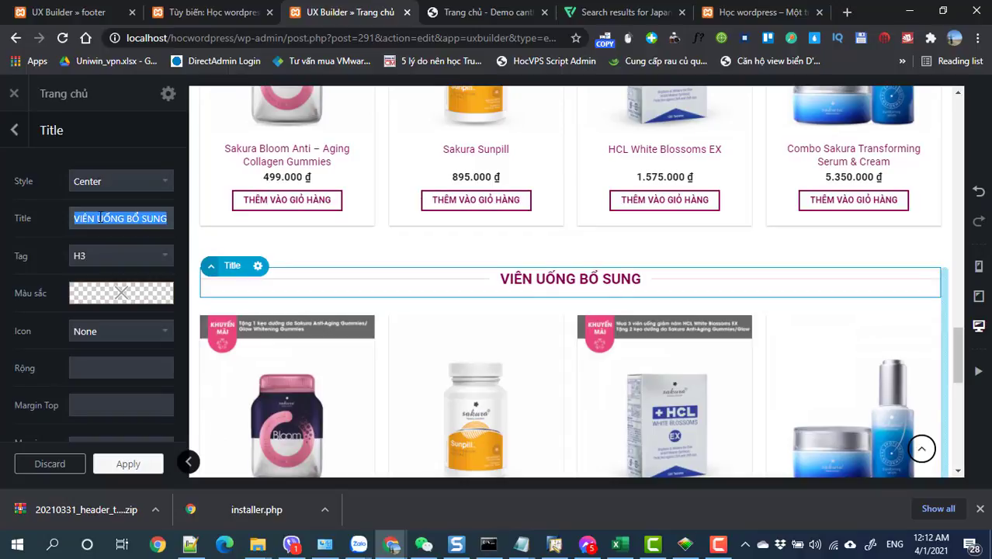
pyautogui.hotkey('ctrl', 'v')
pyautogui.click(132, 463)
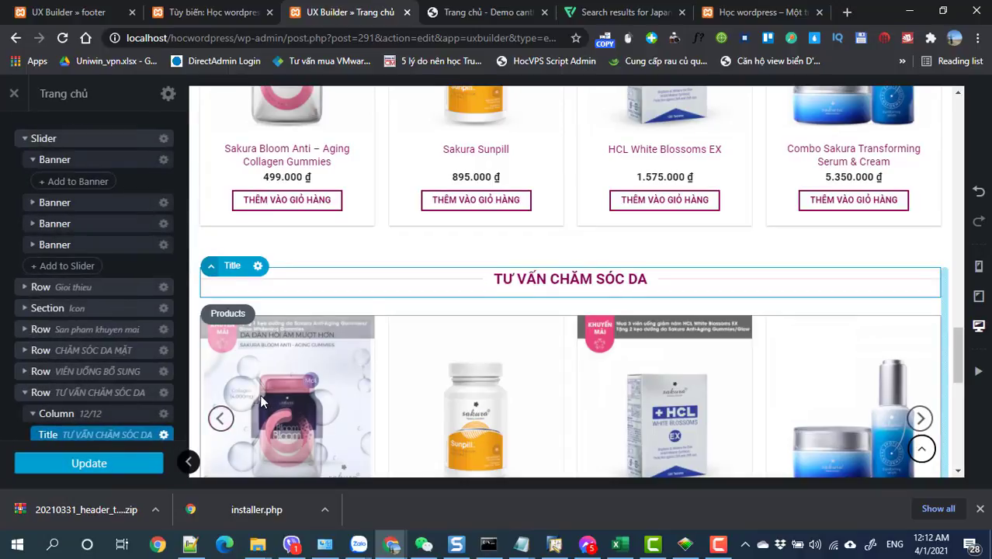
# - Delete the Products element from the "TƯ VẤN CHĂM SÓC DA" row
pyautogui.click(58, 325)
pyautogui.rightClick(58, 325)
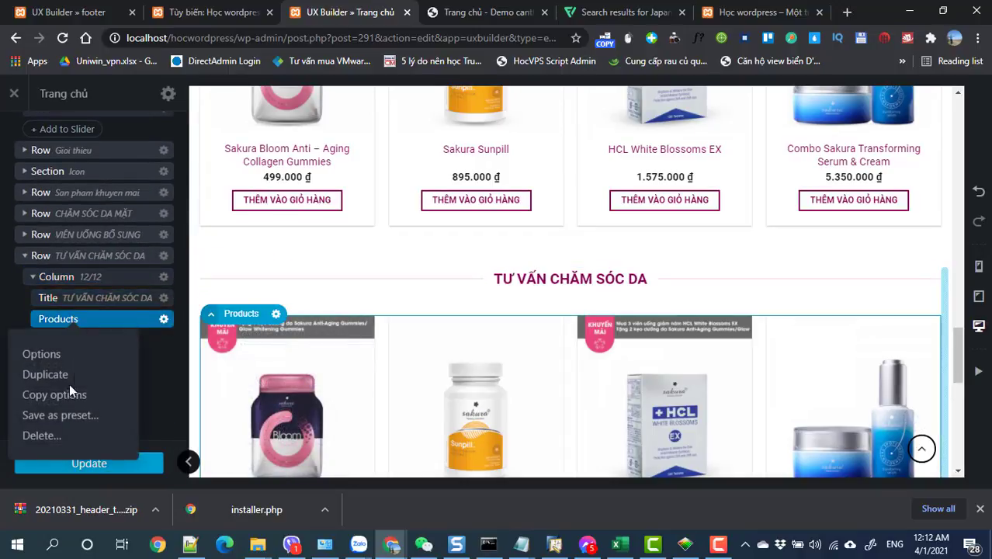
pyautogui.click(38, 434)
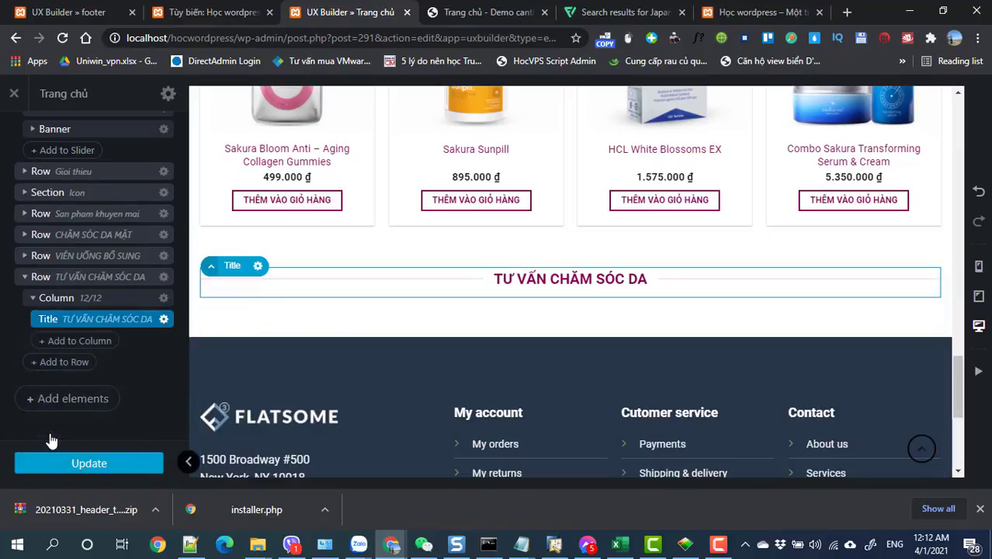
# - Add a Blog posts element below the title in the "TƯ VẤN CHĂM SÓC DA" row
pyautogui.click(75, 341)
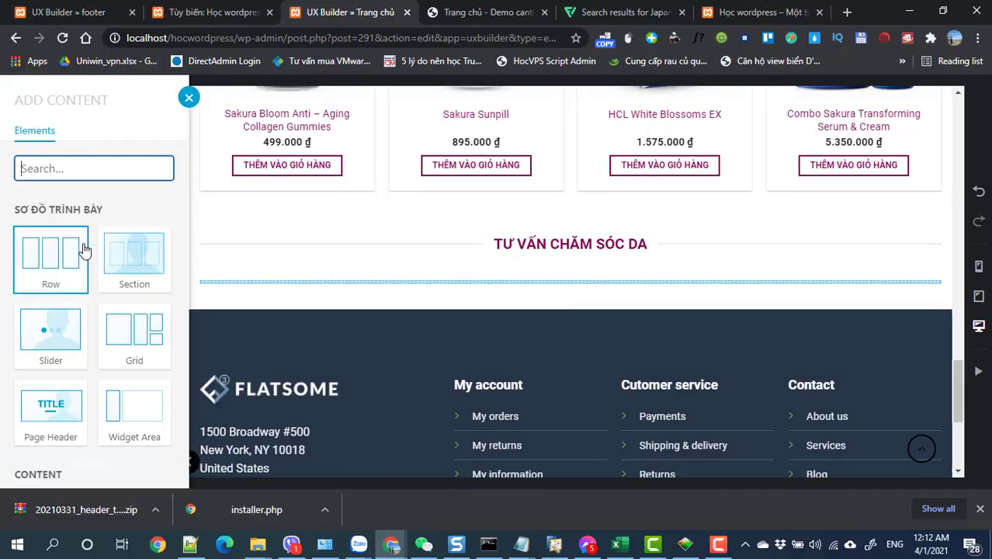
pyautogui.write('blog')
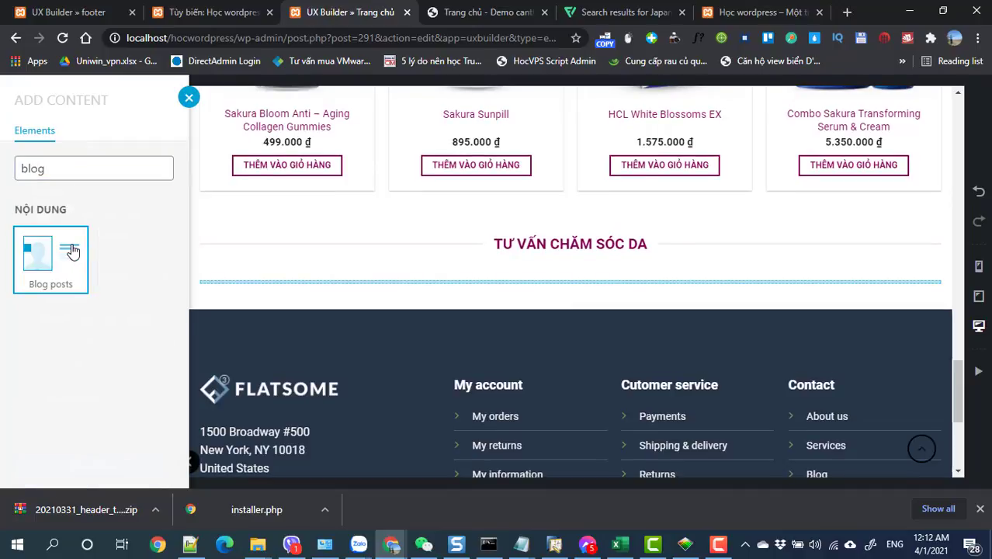
pyautogui.click(72, 250)
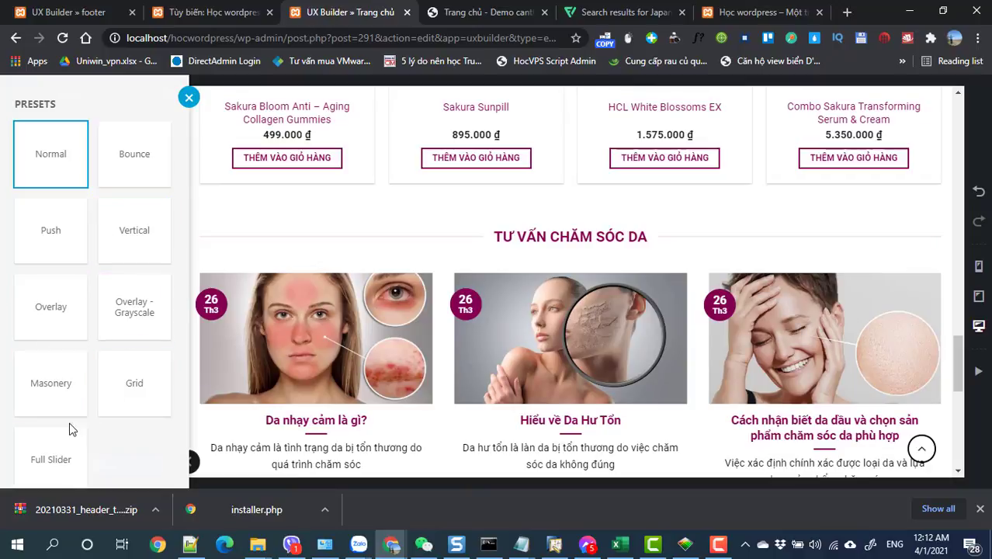
pyautogui.click(82, 459)
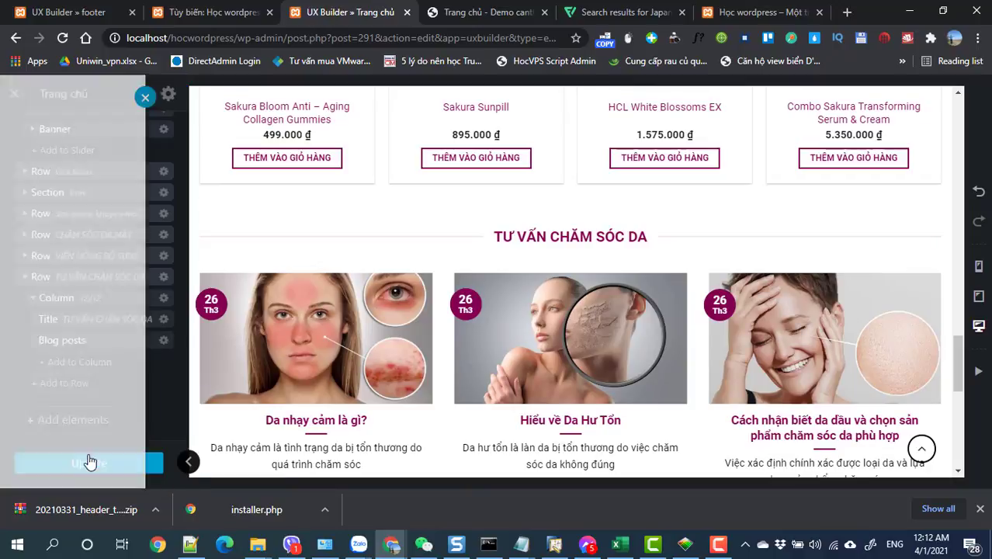
# - Set the Blog posts element to 4 columns and its slider navigation style to Circle
pyautogui.scroll(-1, 98, 372)
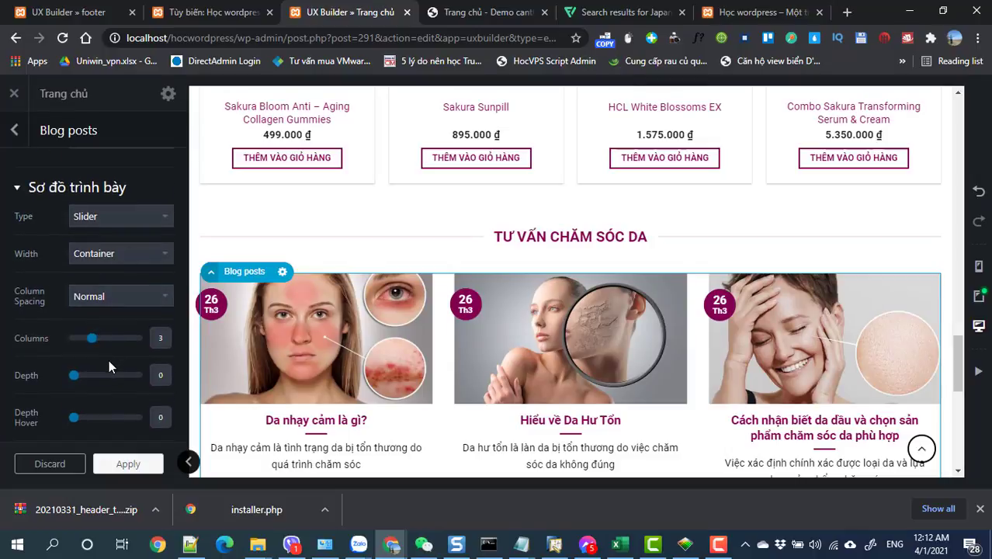
pyautogui.scroll(-3, 90, 380)
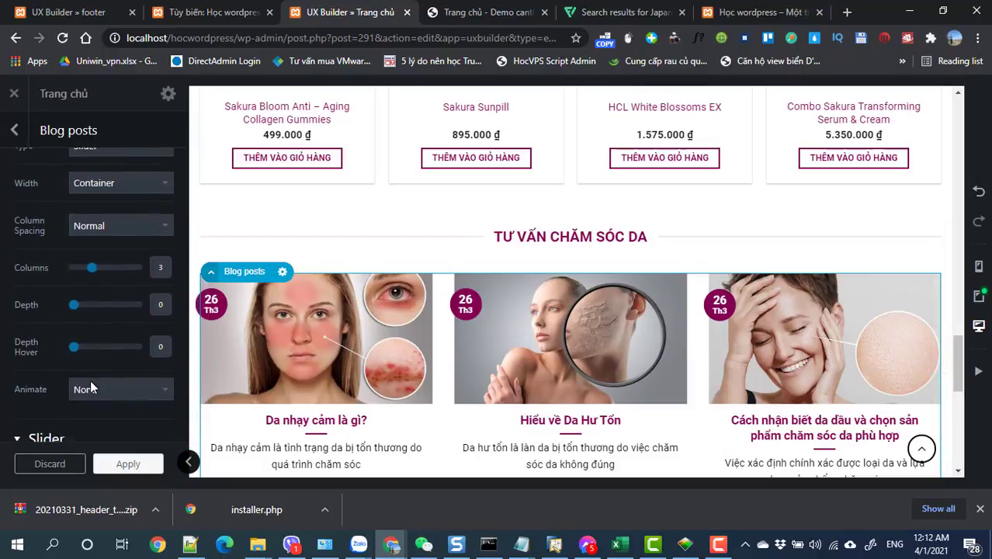
pyautogui.scroll(-1, 423, 338)
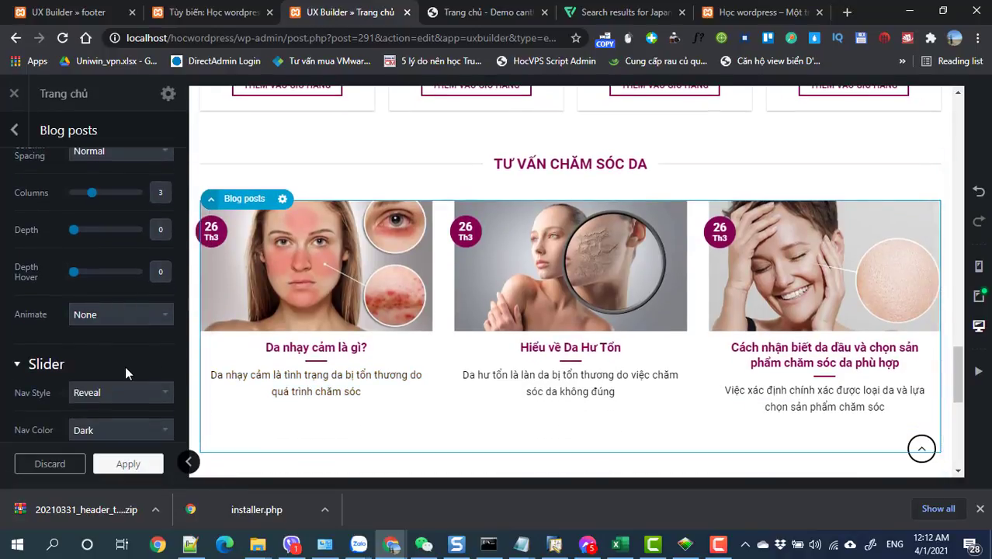
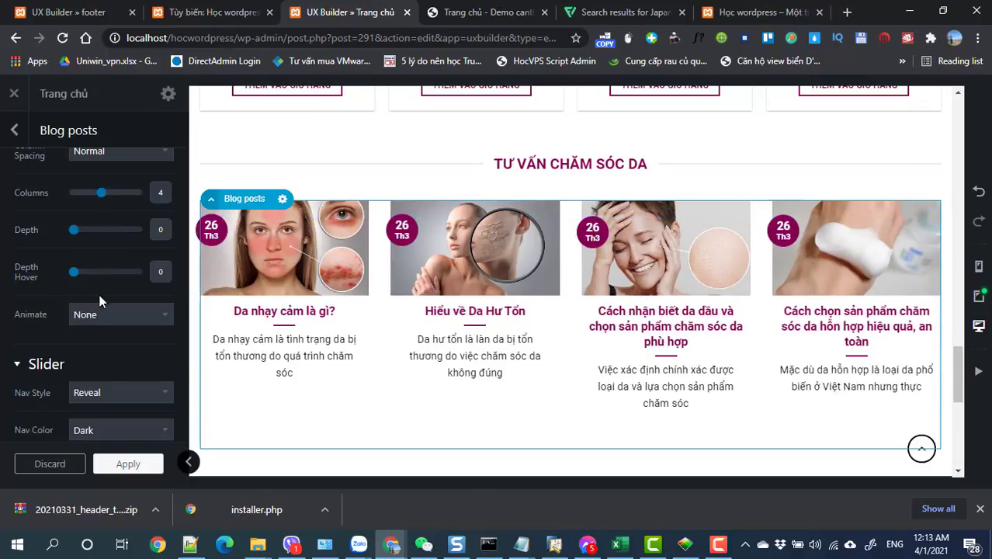
pyautogui.click(106, 394)
pyautogui.click(98, 434)
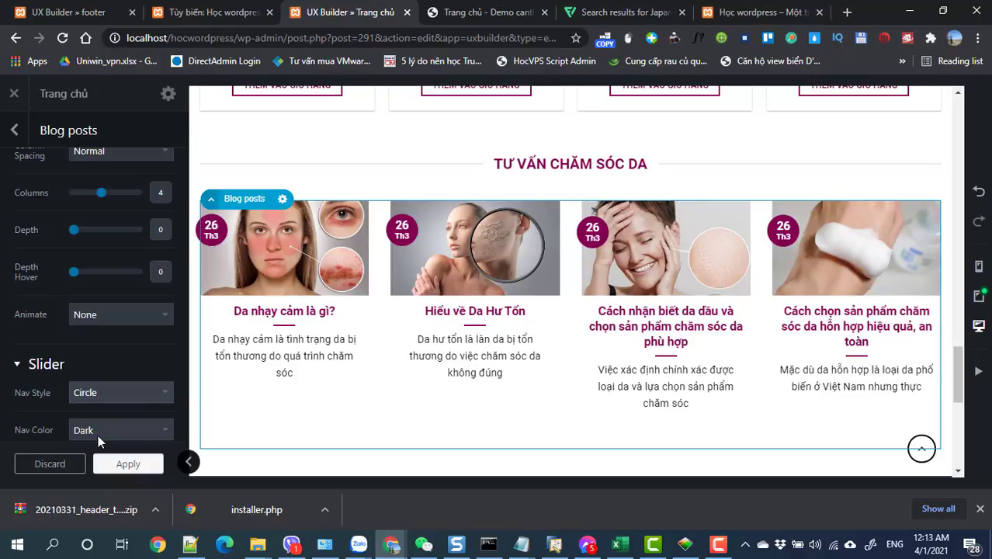
# - Limit the Blog posts element to the TƯ VẤN LÀM ĐẸP category, apply it, and update the home page
pyautogui.scroll(-1, 99, 428)
pyautogui.scroll(-6, 99, 428)
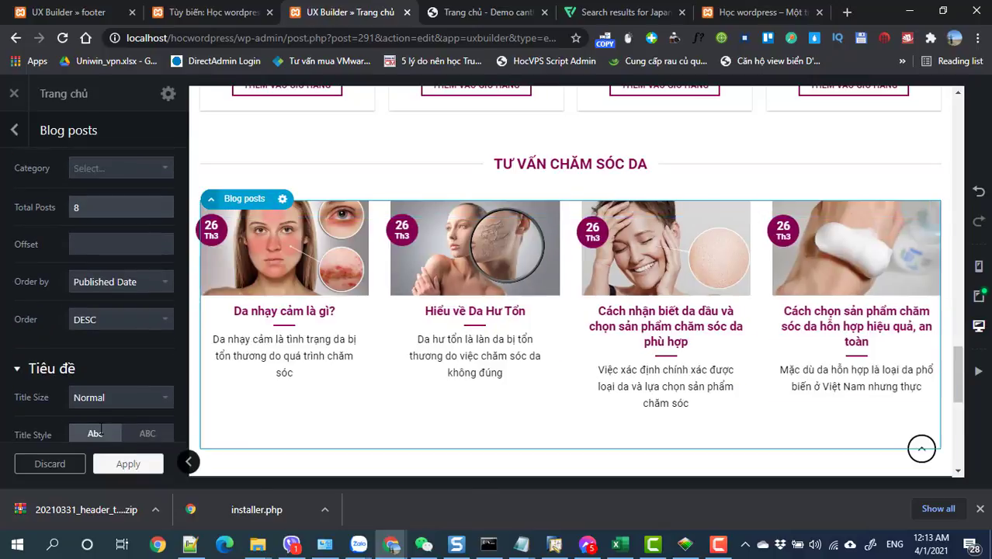
pyautogui.click(92, 164)
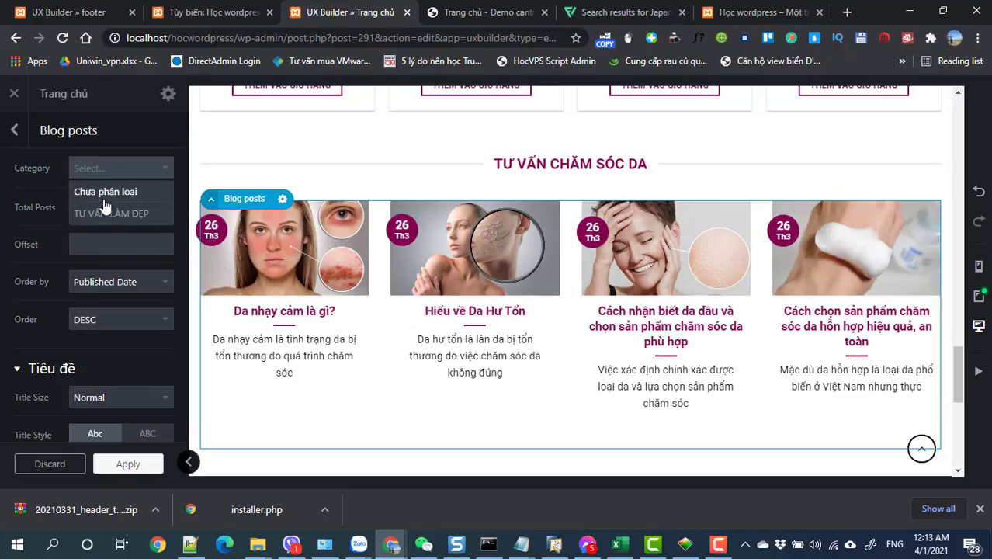
pyautogui.click(108, 214)
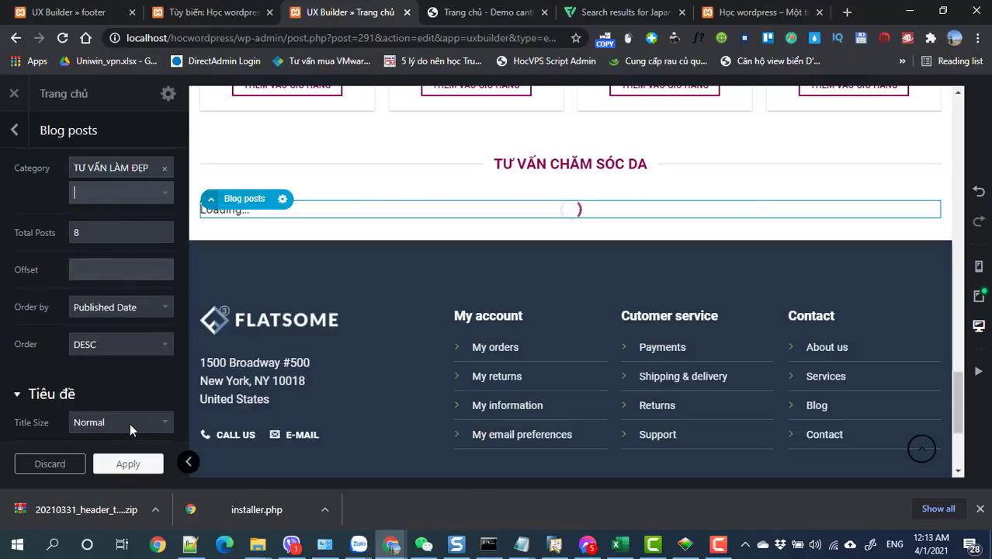
pyautogui.click(125, 466)
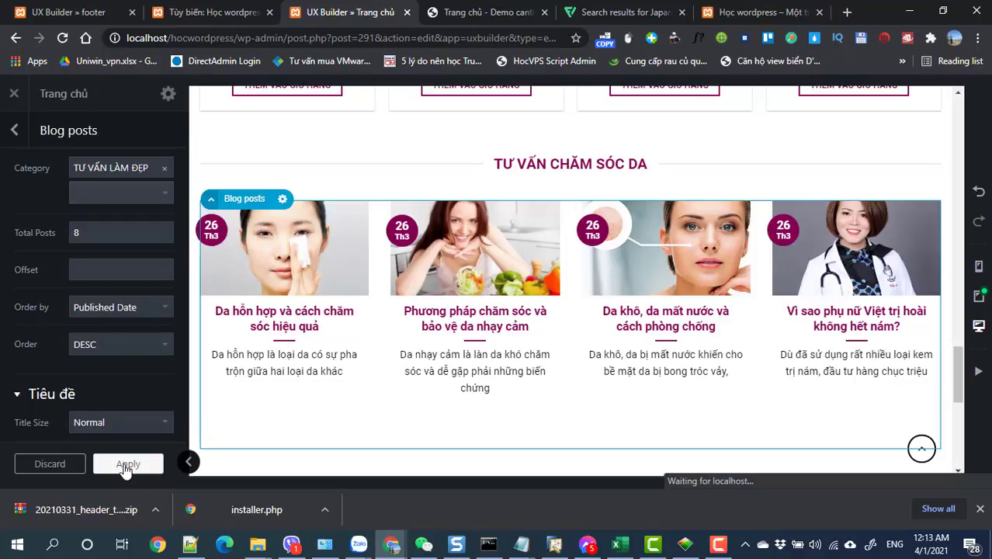
pyautogui.click(122, 468)
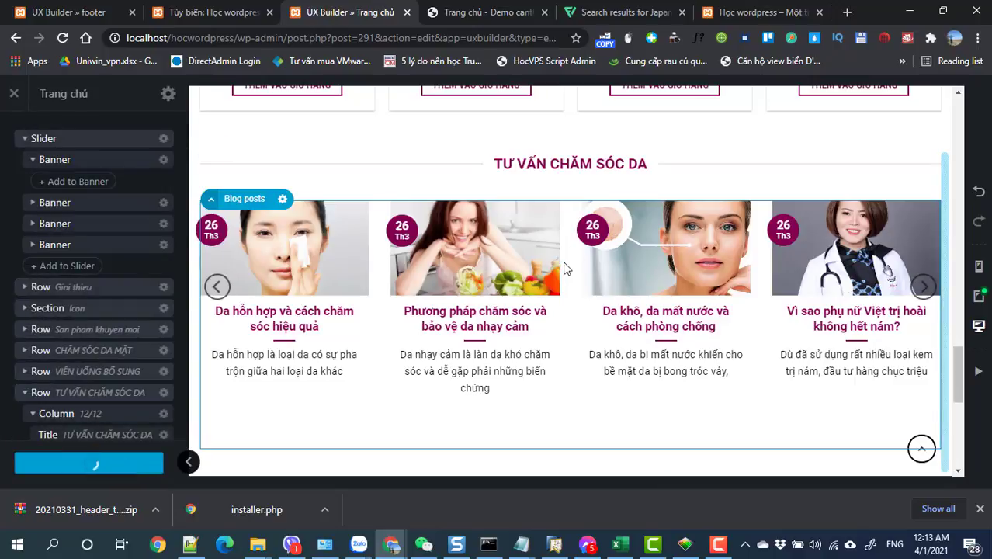
# - Open the live home page at localhost/hocwordpress/ in a new tab and check its promotional and category product rows
pyautogui.scroll(15, 567, 256)
pyautogui.scroll(2, 541, 276)
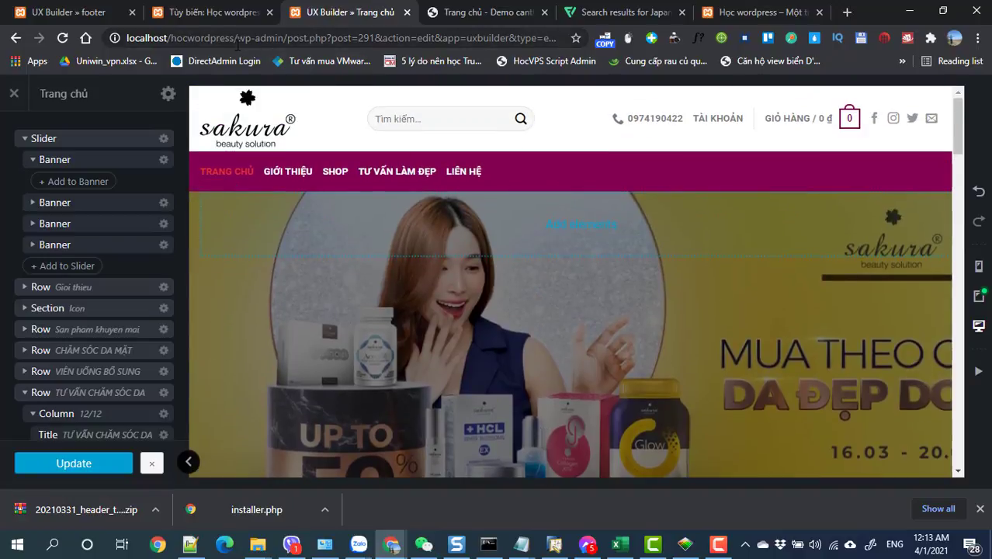
pyautogui.moveTo(238, 41); pyautogui.dragTo(138, 39)
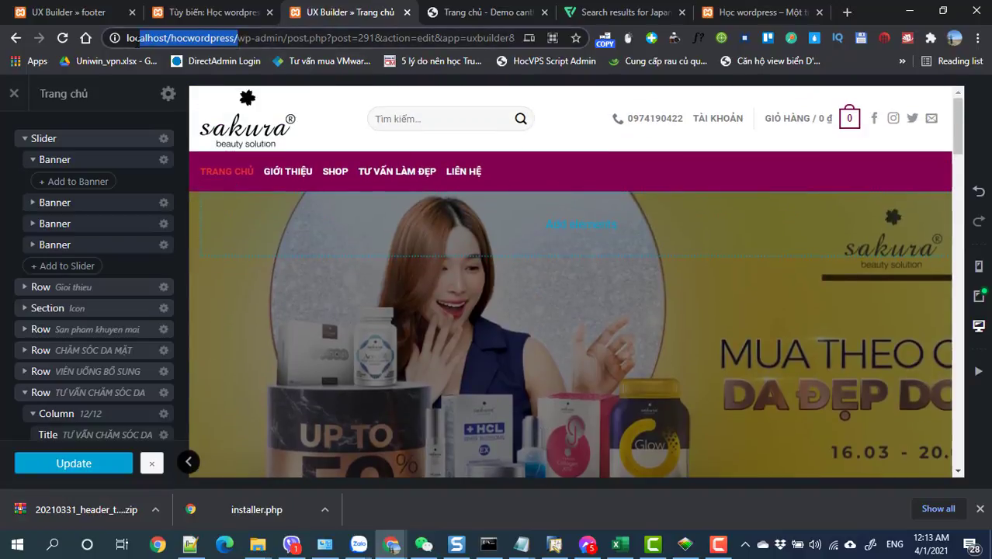
pyautogui.click(846, 12)
pyautogui.write('http://localhost/hocwordpress/')
pyautogui.press('Return')
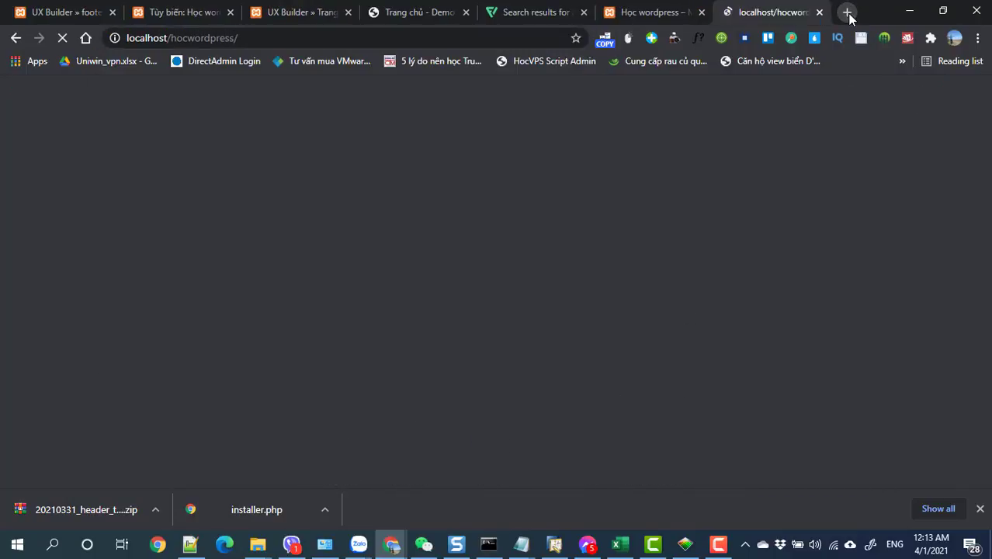
pyautogui.scroll(-10, 574, 233)
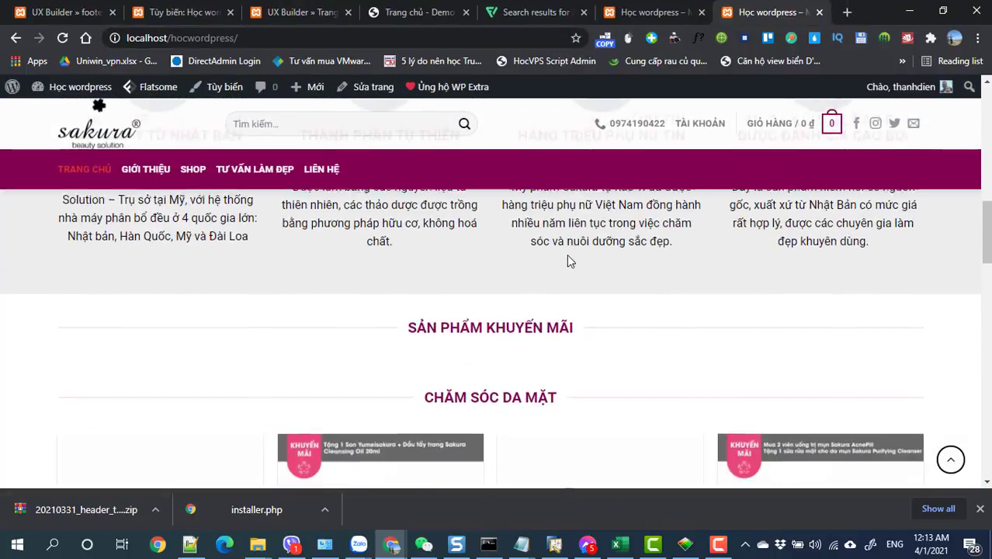
pyautogui.scroll(-8, 531, 306)
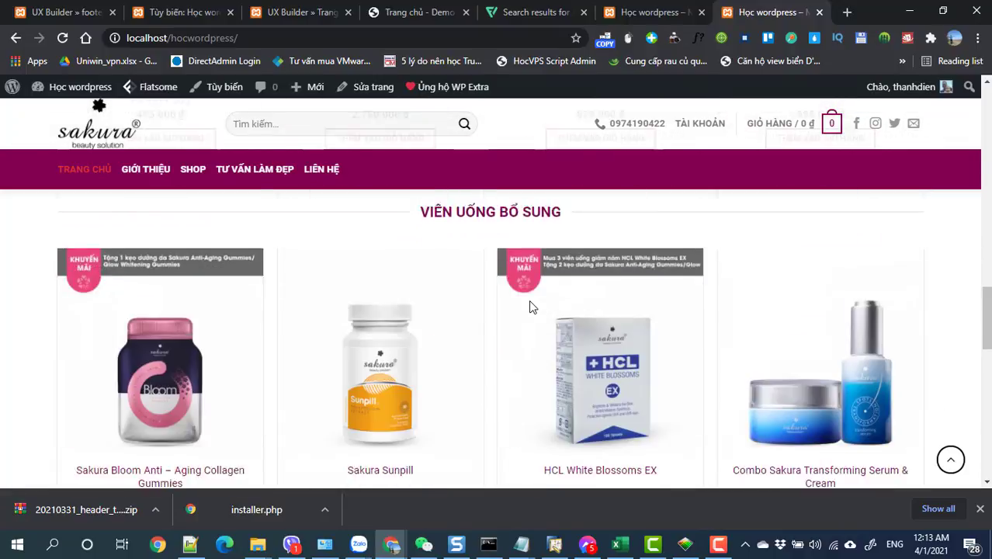
pyautogui.scroll(10, 529, 304)
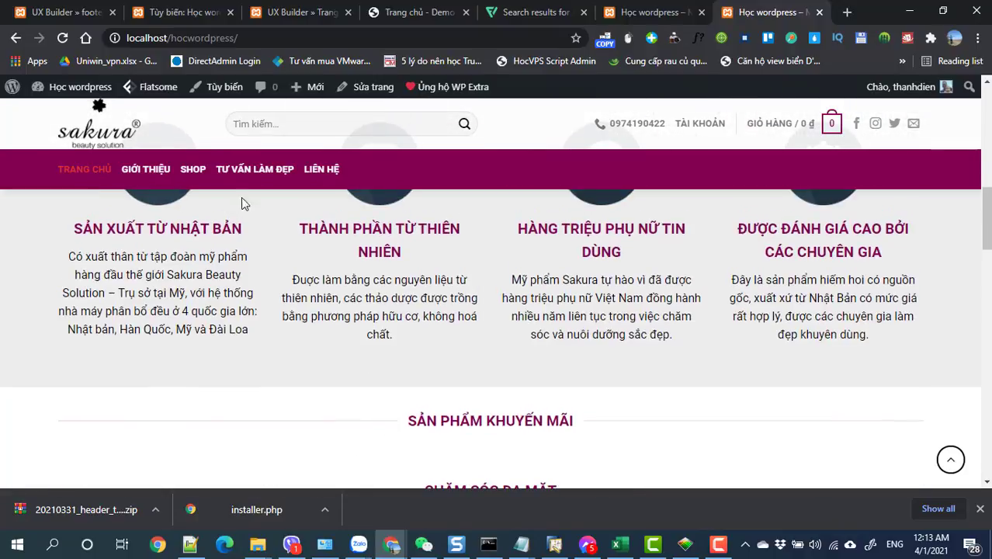
# - Open the product list in the WordPress admin and hide its Custom Sidebars column
pyautogui.moveTo(74, 90)
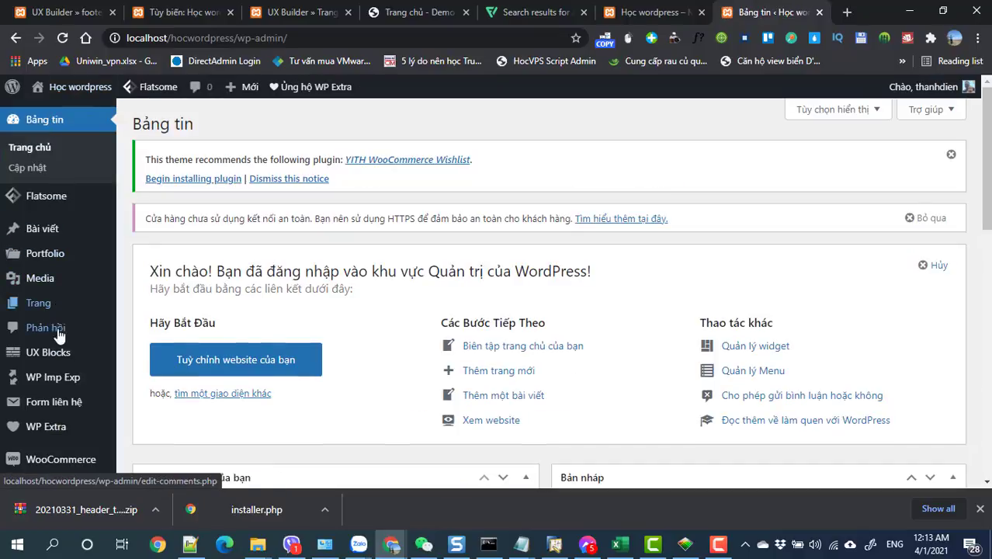
pyautogui.scroll(-1, 54, 407)
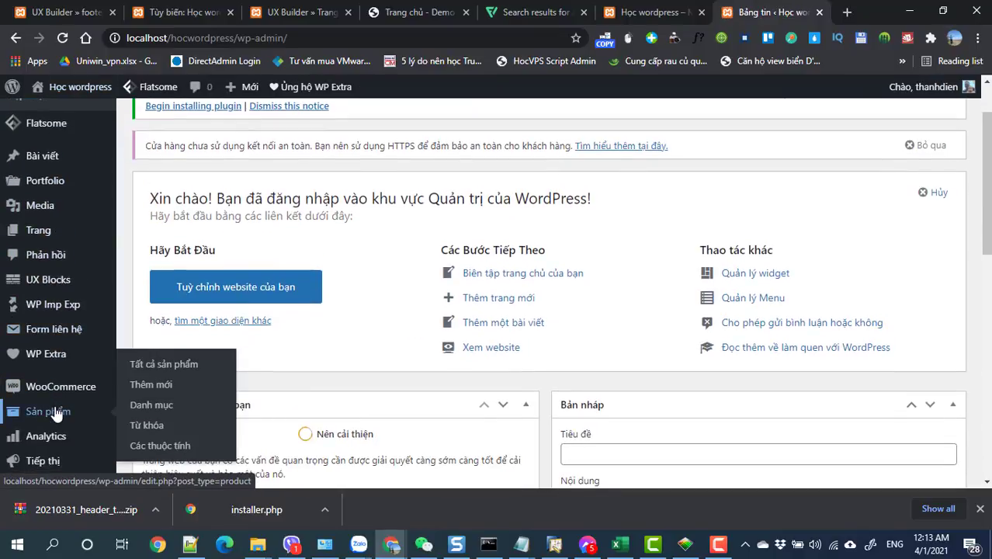
pyautogui.click(55, 412)
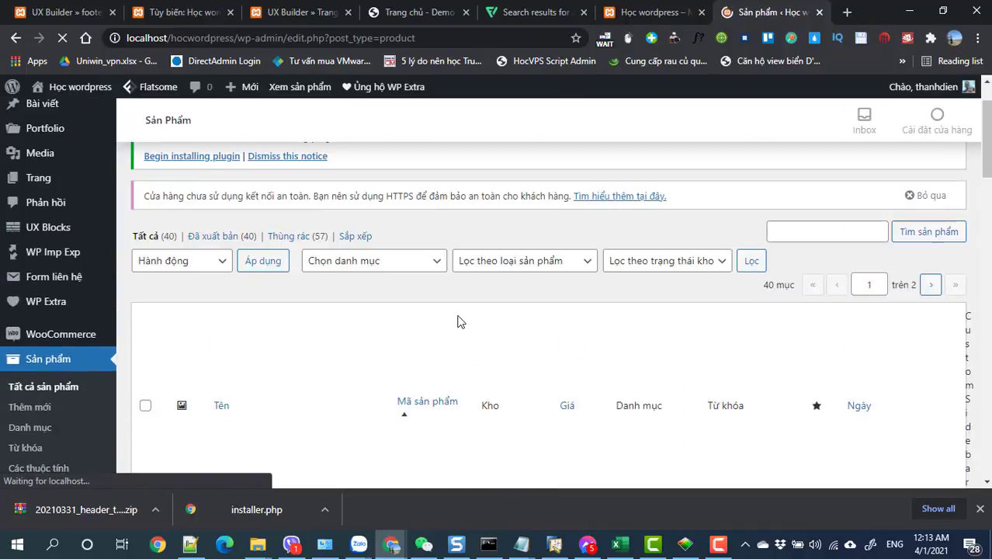
pyautogui.scroll(1, 823, 167)
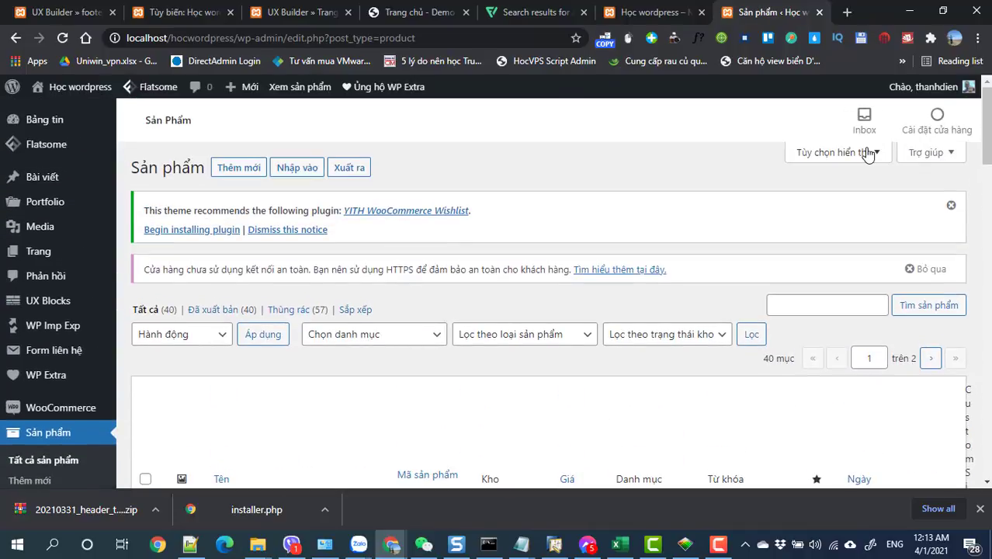
pyautogui.click(867, 153)
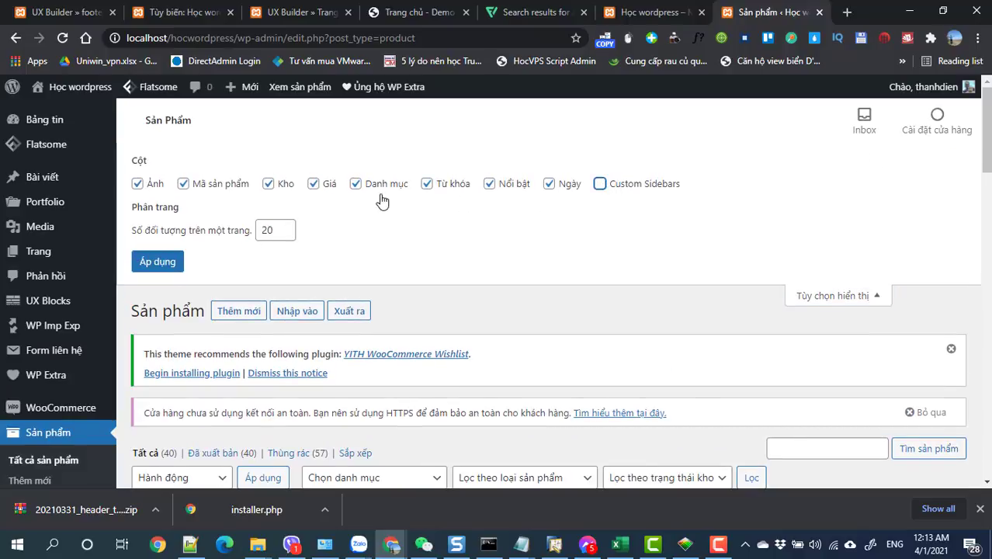
pyautogui.click(832, 301)
pyautogui.scroll(-1, 917, 326)
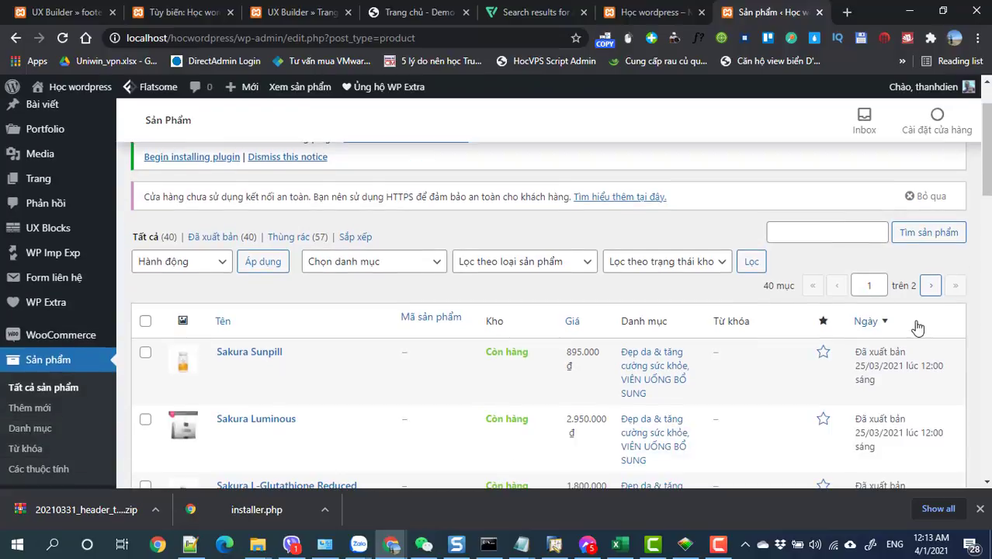
# - Open the quick edit form of Sakura Sunpill and examine its price, stock and category settings
pyautogui.scroll(-1, 917, 326)
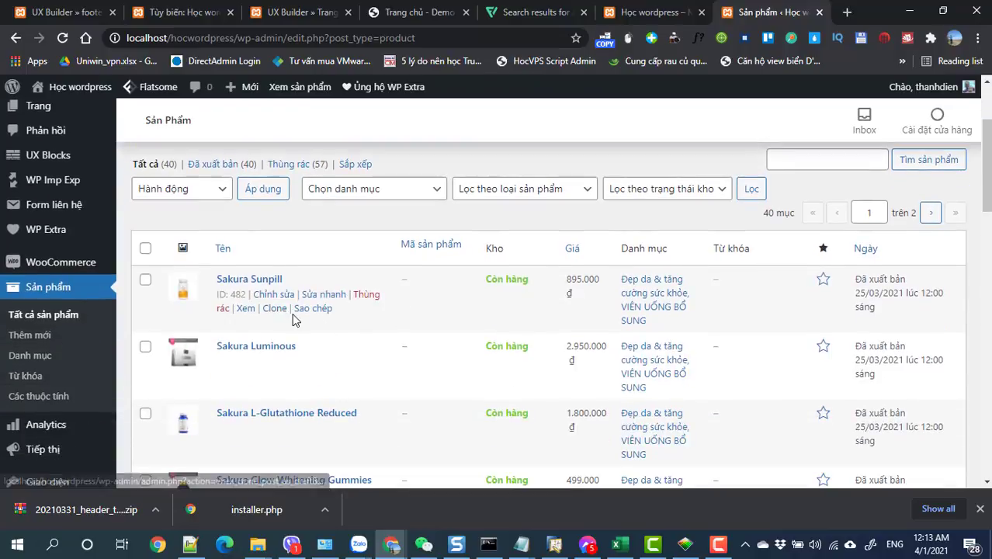
pyautogui.click(316, 298)
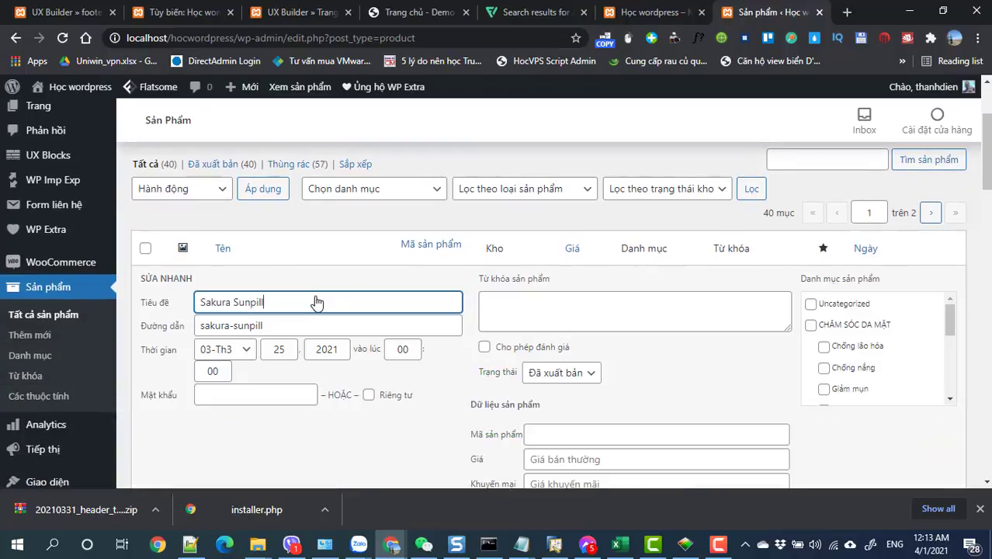
pyautogui.scroll(-2, 439, 329)
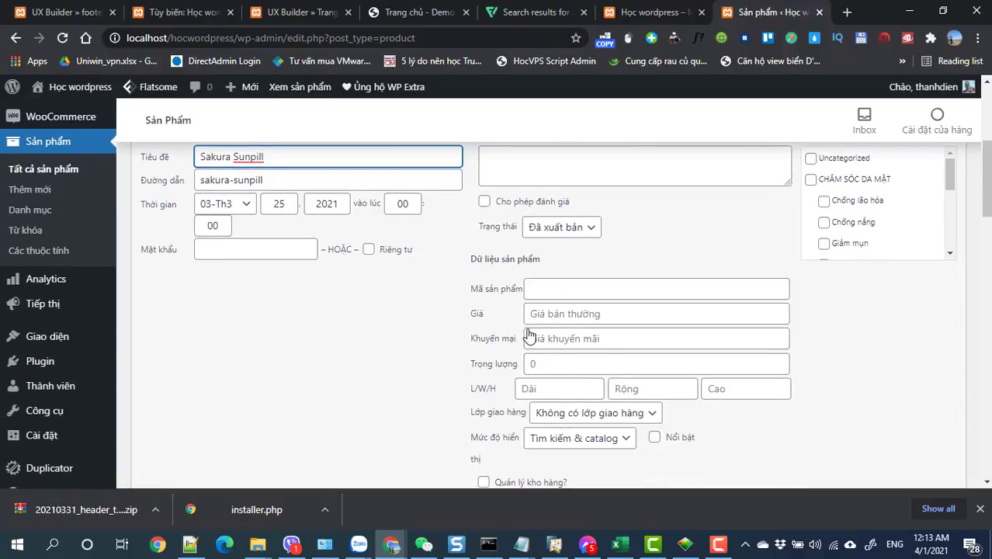
pyautogui.scroll(2, 549, 314)
pyautogui.scroll(-2, 535, 335)
pyautogui.scroll(-1, 534, 338)
pyautogui.scroll(2, 536, 341)
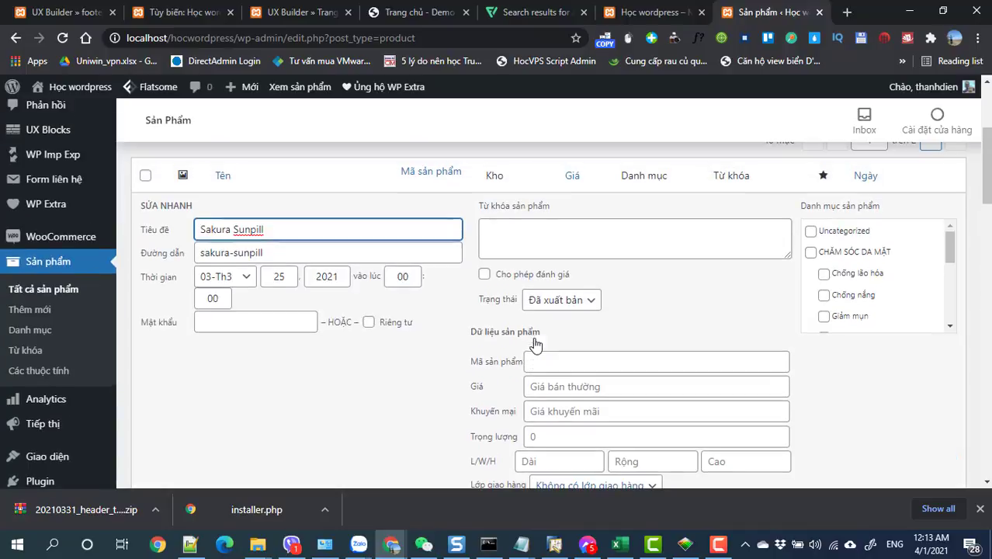
pyautogui.scroll(-3, 512, 345)
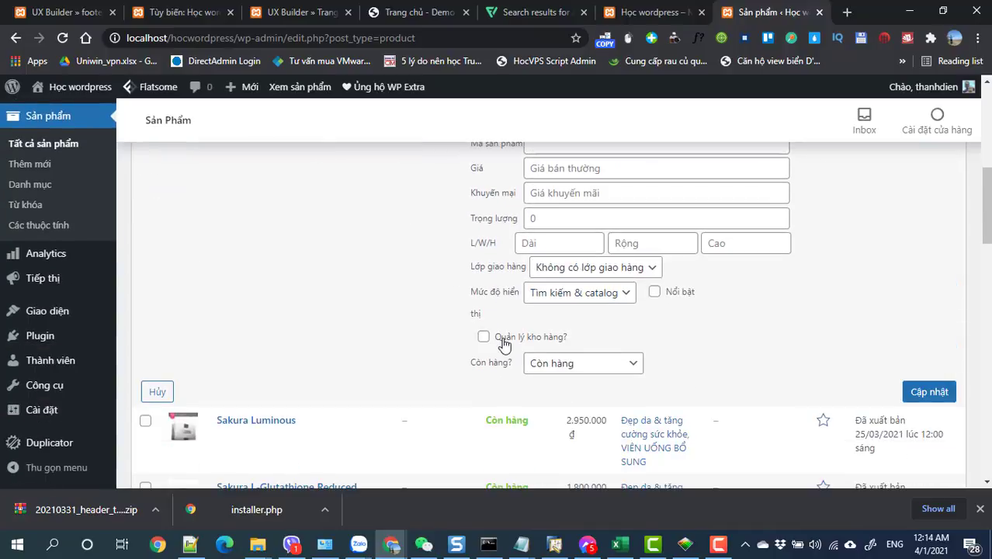
pyautogui.scroll(3, 604, 341)
pyautogui.moveTo(949, 258); pyautogui.dragTo(952, 314)
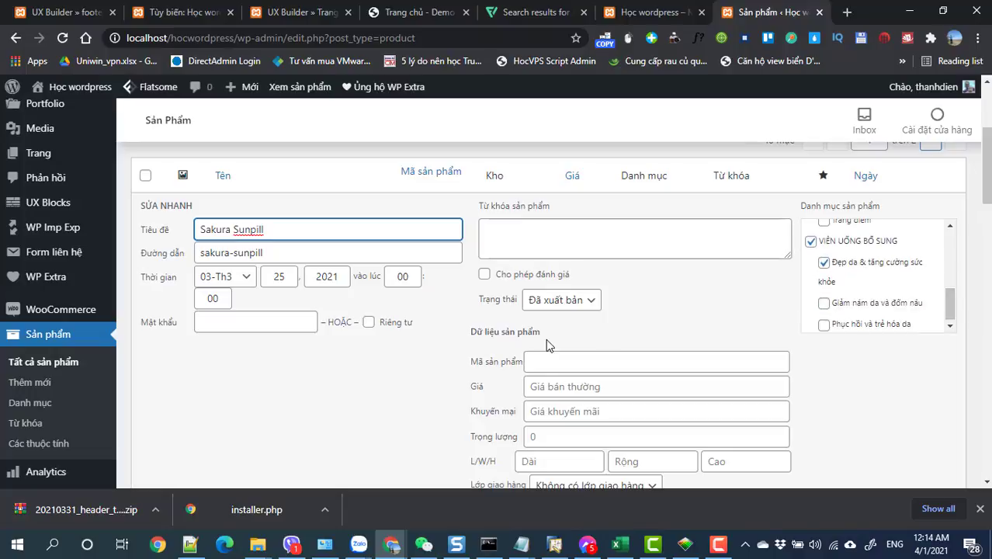
pyautogui.scroll(-7, 546, 345)
# - Quick edit Sakura Luminous and set its regular price to 895000, copied from the Sakura Sunpill row
pyautogui.scroll(2, 547, 345)
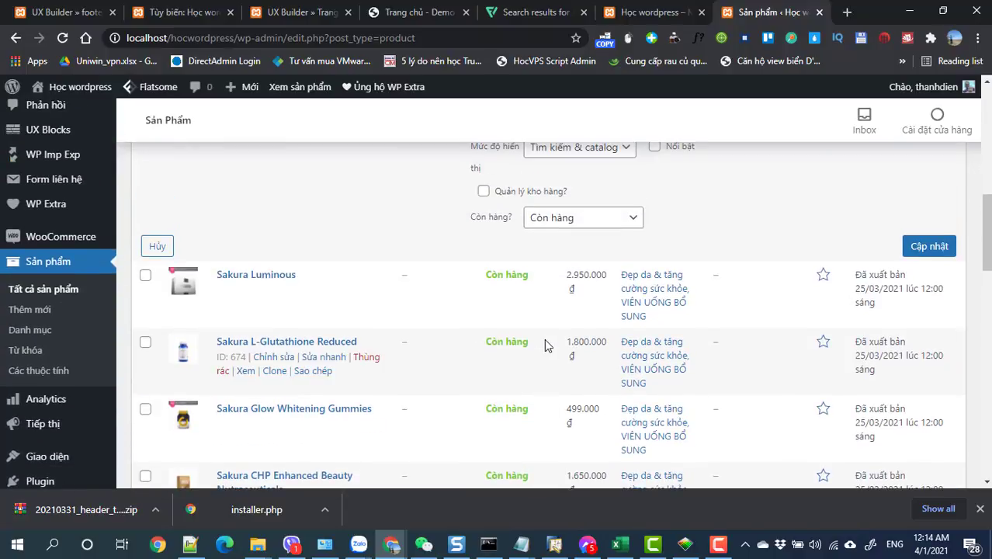
pyautogui.scroll(1, 546, 345)
pyautogui.click(320, 363)
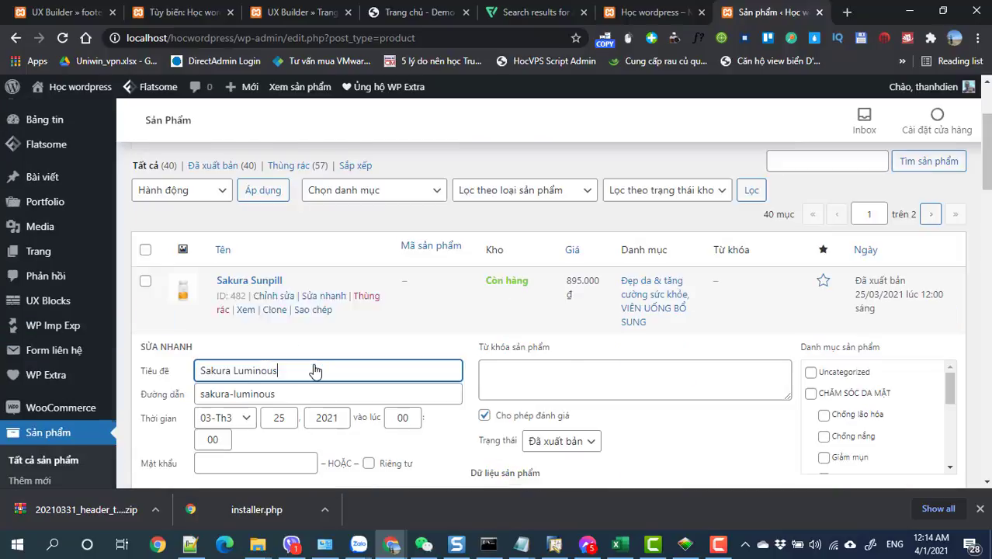
pyautogui.scroll(-1, 533, 356)
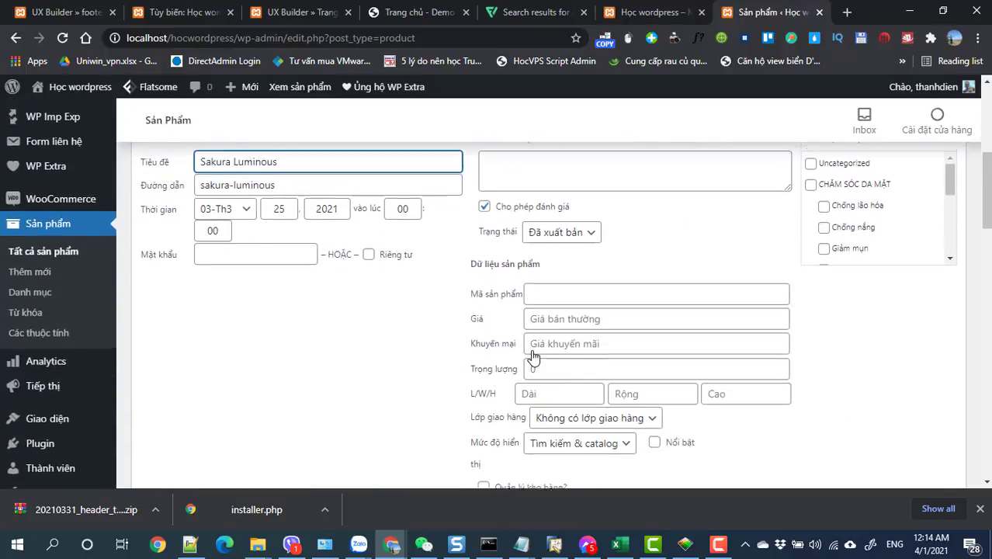
pyautogui.scroll(2, 585, 226)
pyautogui.moveTo(601, 210); pyautogui.dragTo(568, 212)
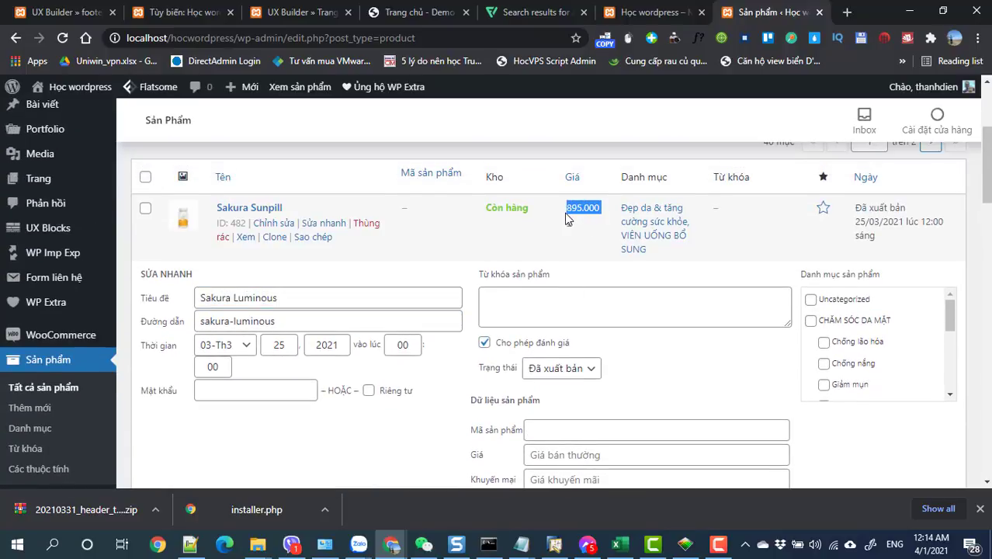
pyautogui.scroll(-3, 569, 326)
pyautogui.scroll(3, 569, 335)
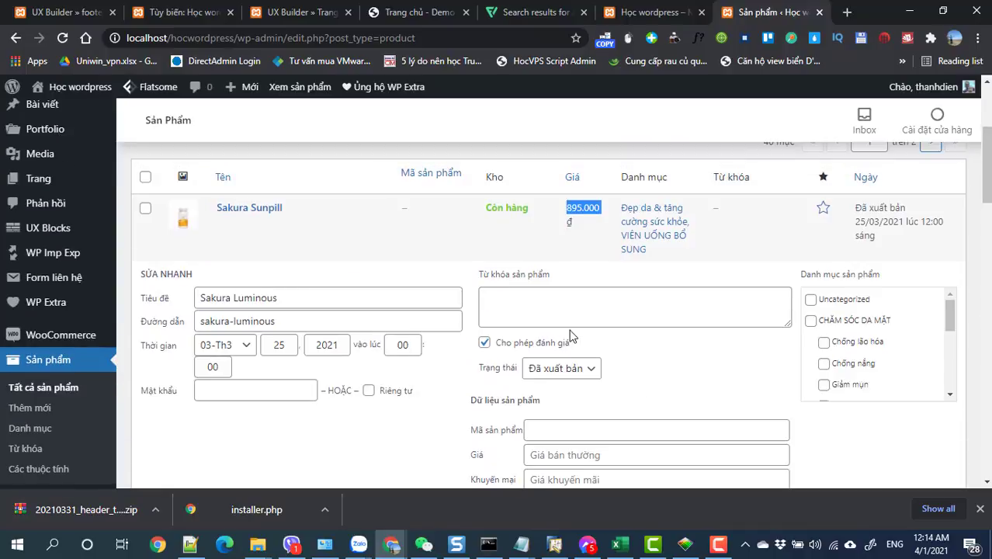
pyautogui.scroll(-5, 543, 324)
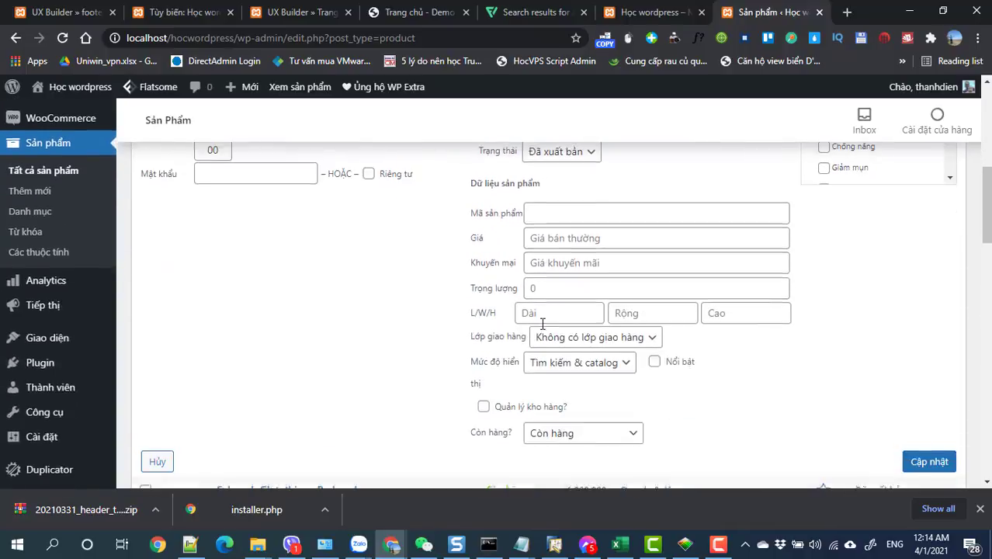
pyautogui.scroll(3, 542, 327)
pyautogui.click(571, 309)
pyautogui.write('895.000')
# - Set the sale price of Sakura Luminous to 600000 and update the product
pyautogui.click(568, 329)
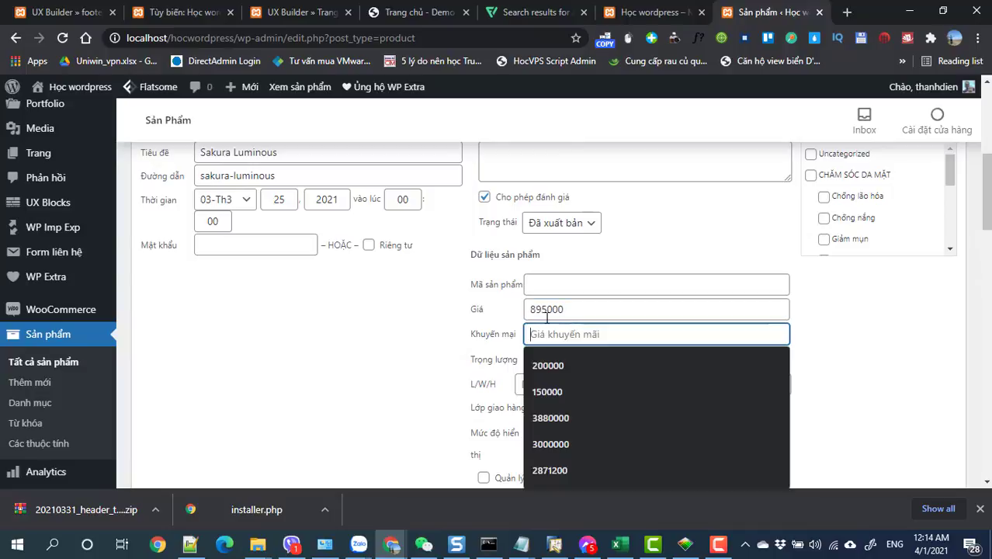
pyautogui.write('600000')
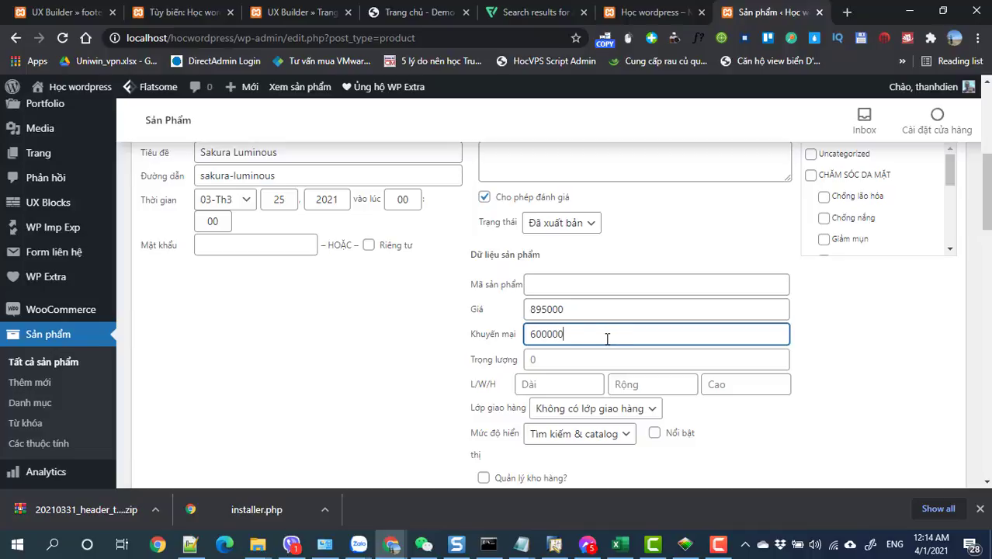
pyautogui.scroll(-4, 603, 336)
pyautogui.click(925, 242)
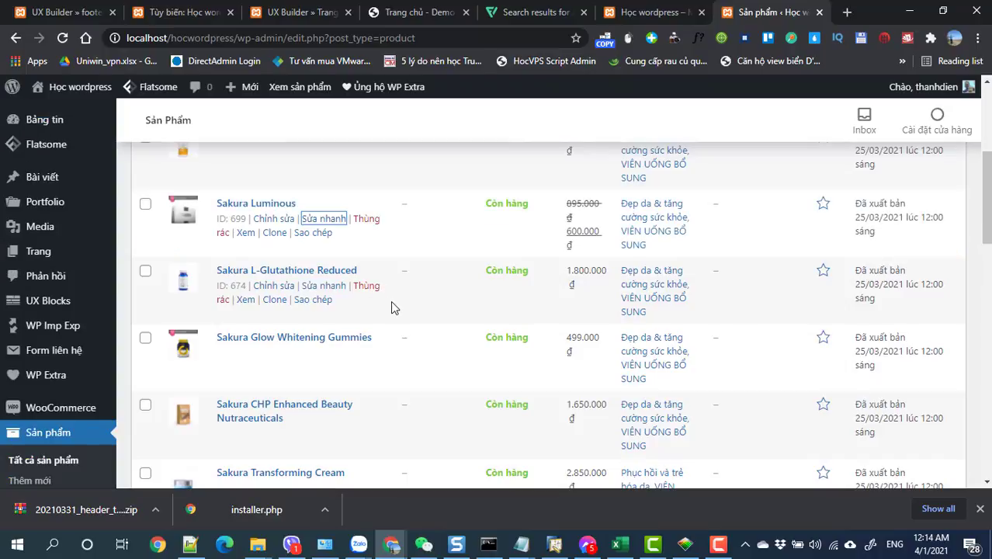
# - Go to the second page of the product list
pyautogui.scroll(-4, 337, 366)
pyautogui.scroll(-10, 336, 372)
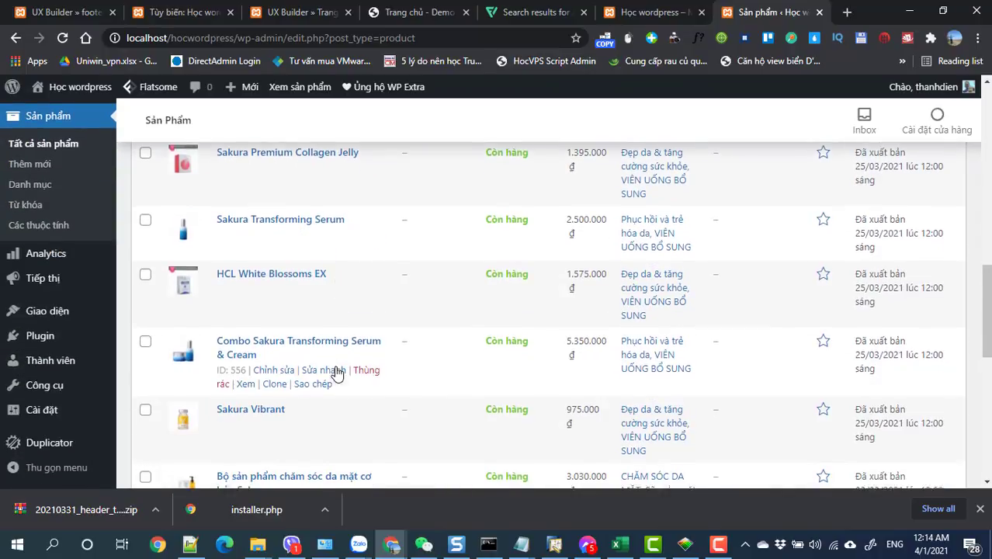
pyautogui.scroll(-2, 337, 373)
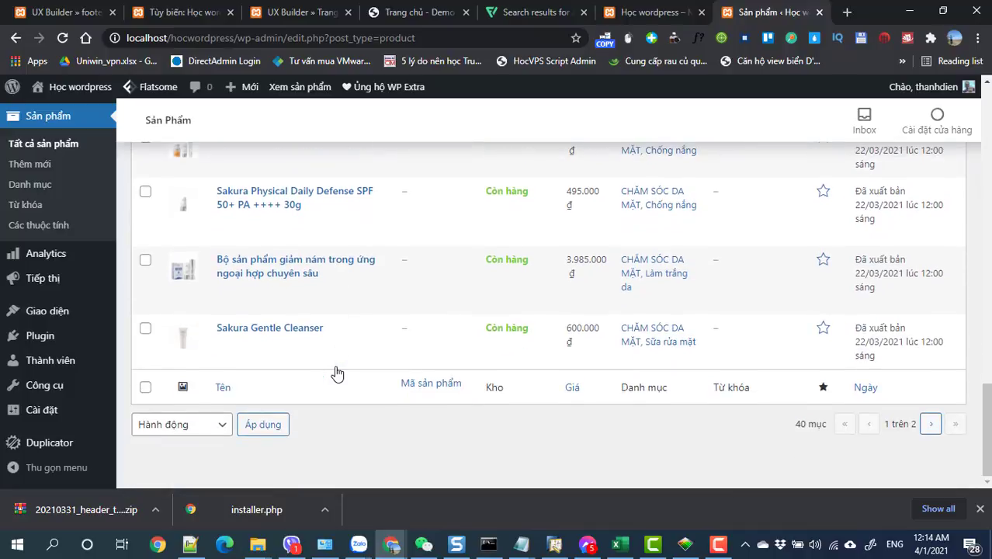
pyautogui.click(928, 427)
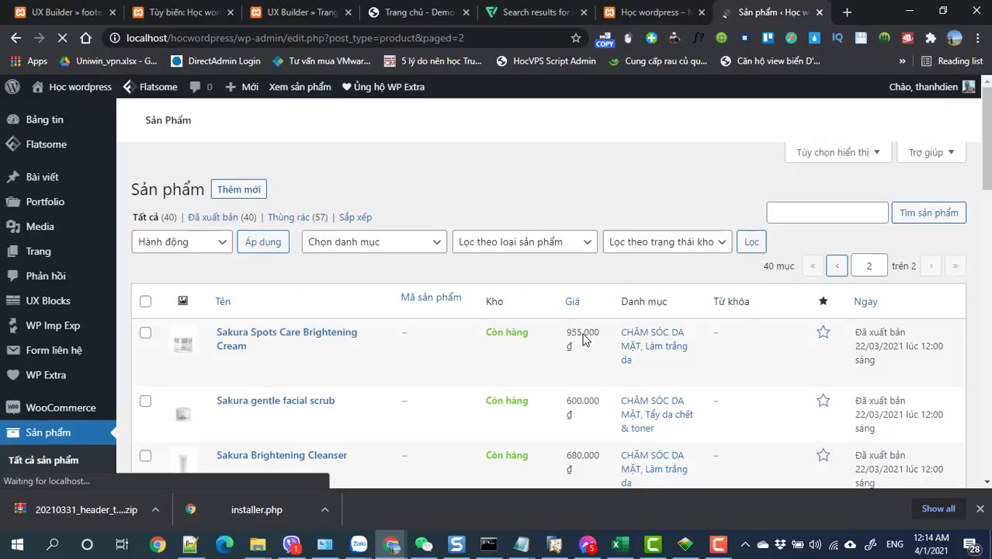
pyautogui.scroll(-1, 579, 335)
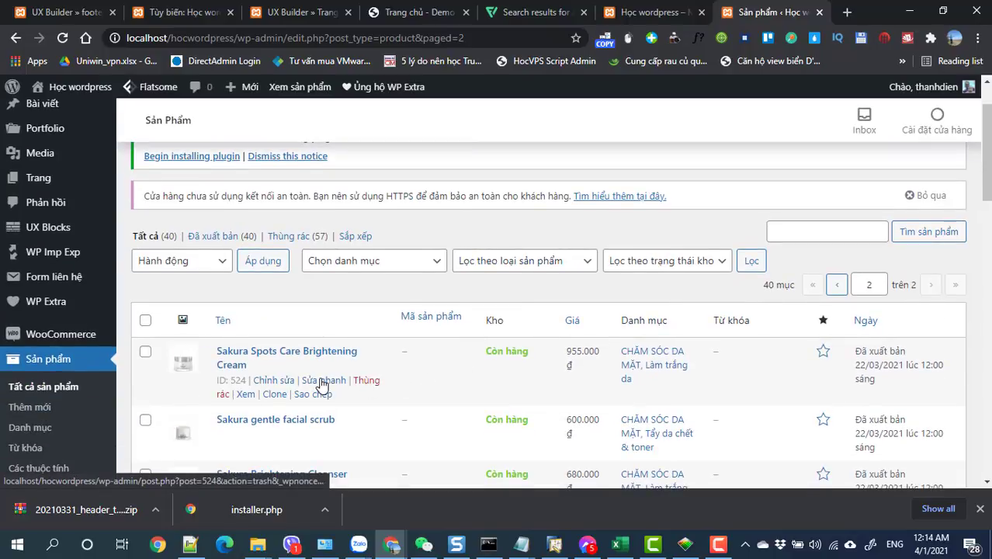
pyautogui.click(318, 380)
pyautogui.scroll(-2, 530, 379)
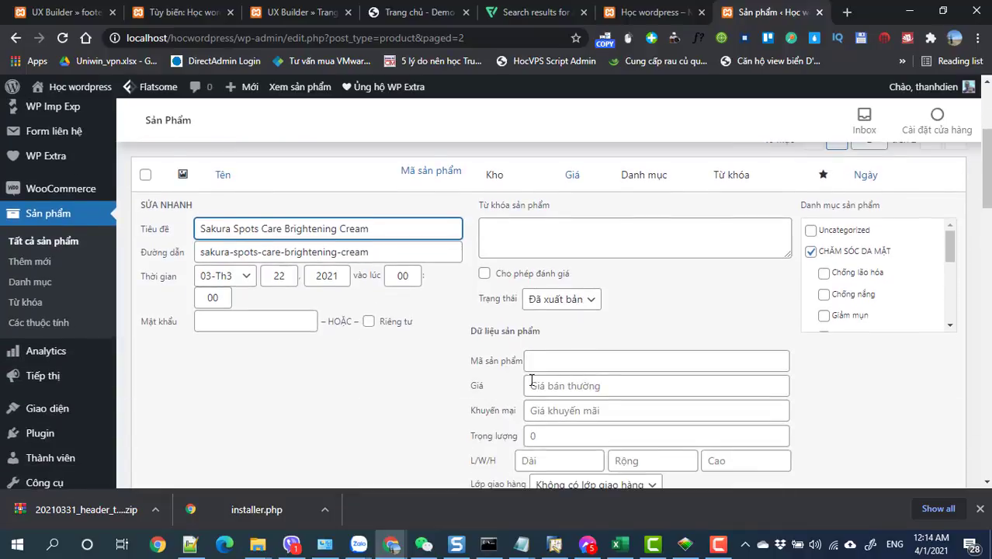
pyautogui.scroll(-4, 532, 379)
pyautogui.scroll(5, 454, 350)
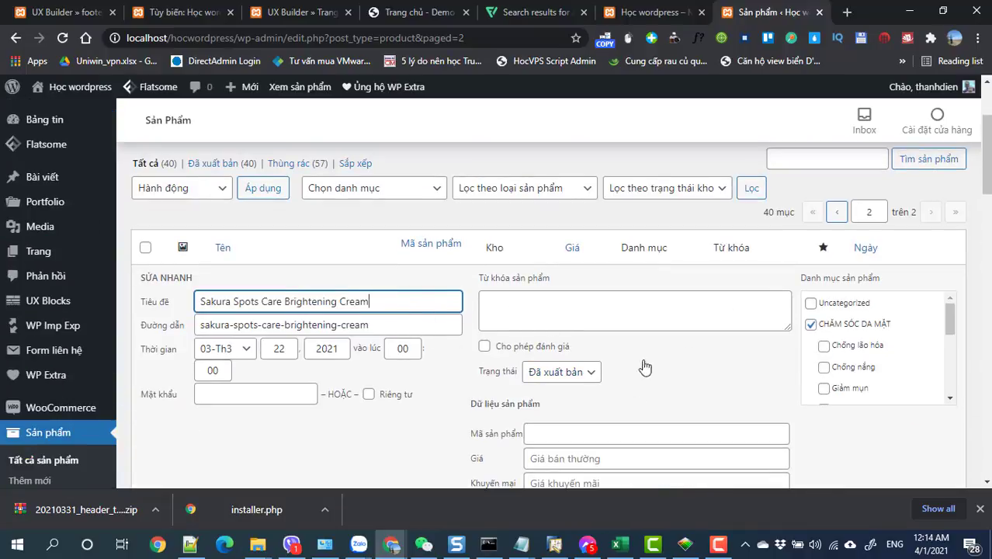
pyautogui.scroll(-5, 798, 359)
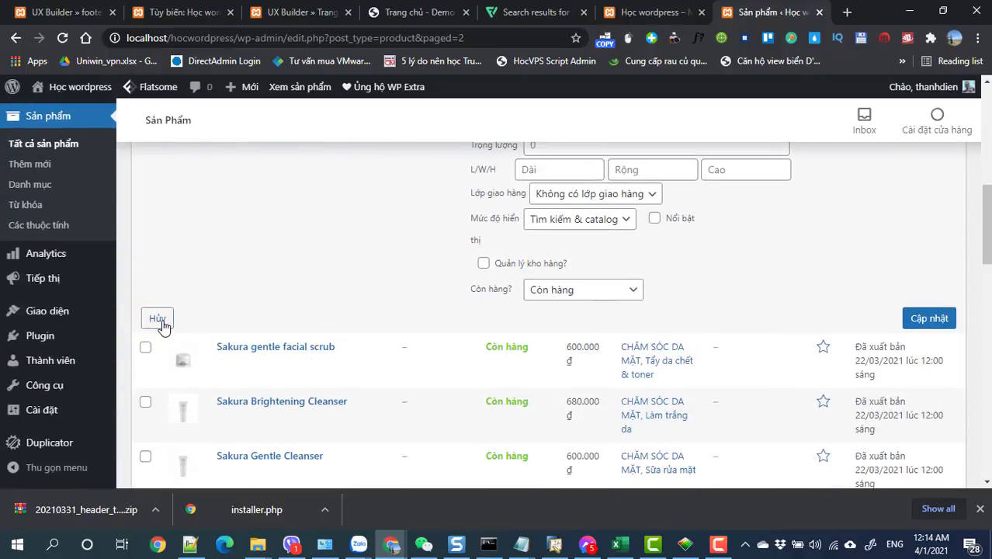
pyautogui.click(159, 319)
# - Quick edit Sakura Spots Care Brightening Cream with a regular price of 900000 and a sale price of 700000, and update it
pyautogui.moveTo(598, 280); pyautogui.dragTo(566, 280)
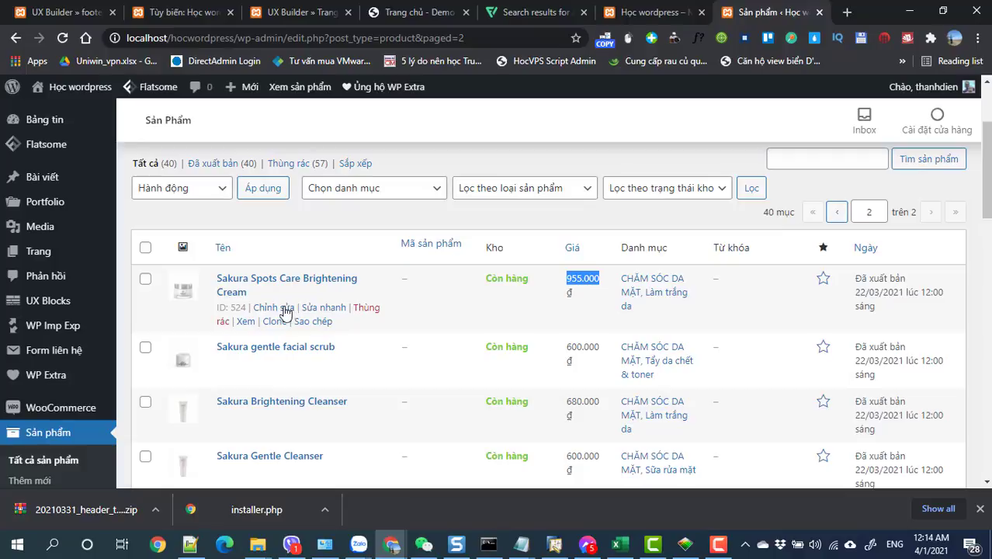
pyautogui.click(318, 309)
pyautogui.scroll(-2, 607, 432)
pyautogui.click(546, 314)
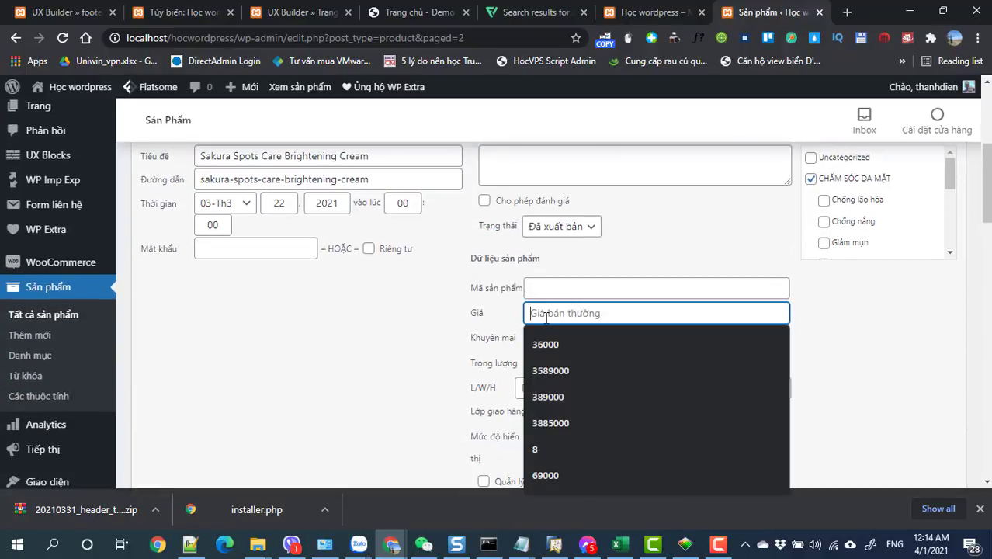
pyautogui.write('895.000')
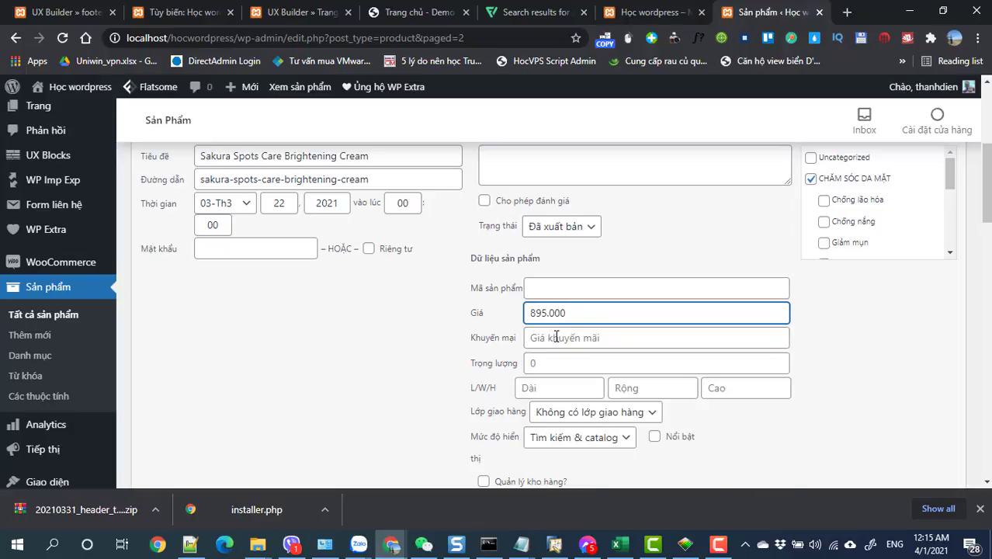
pyautogui.hotkey('ctrl', 'a')
pyautogui.write('900000')
pyautogui.press('Tab')
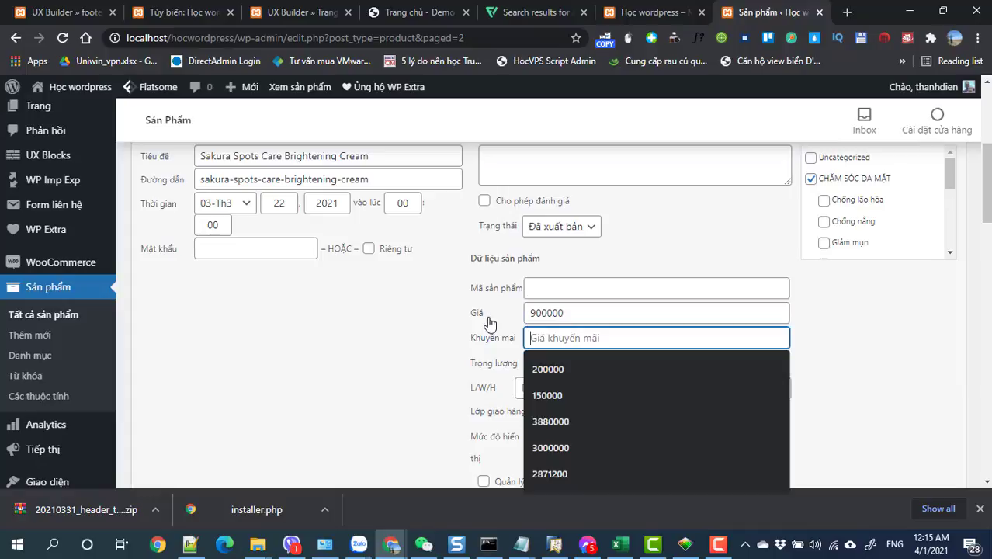
pyautogui.write('700000')
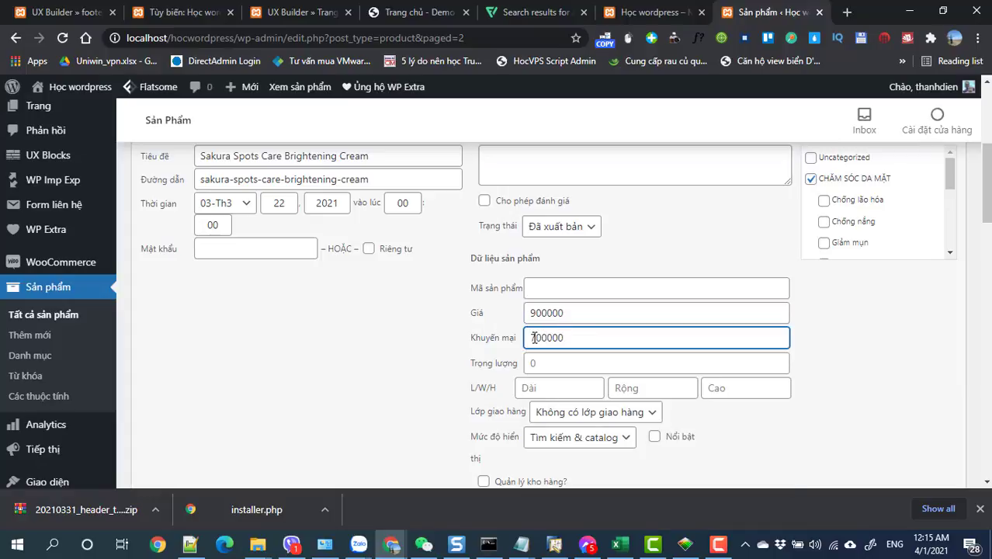
pyautogui.scroll(-4, 805, 377)
pyautogui.click(928, 246)
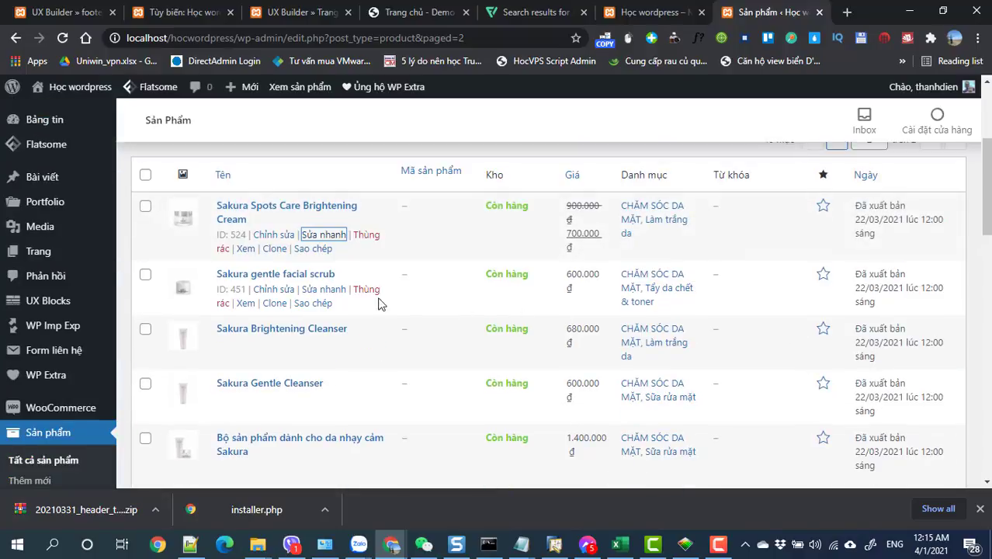
# - Quick edit Sakura gentle facial scrub with a regular price of 600000 and a sale price of 500000, and update it
pyautogui.click(322, 289)
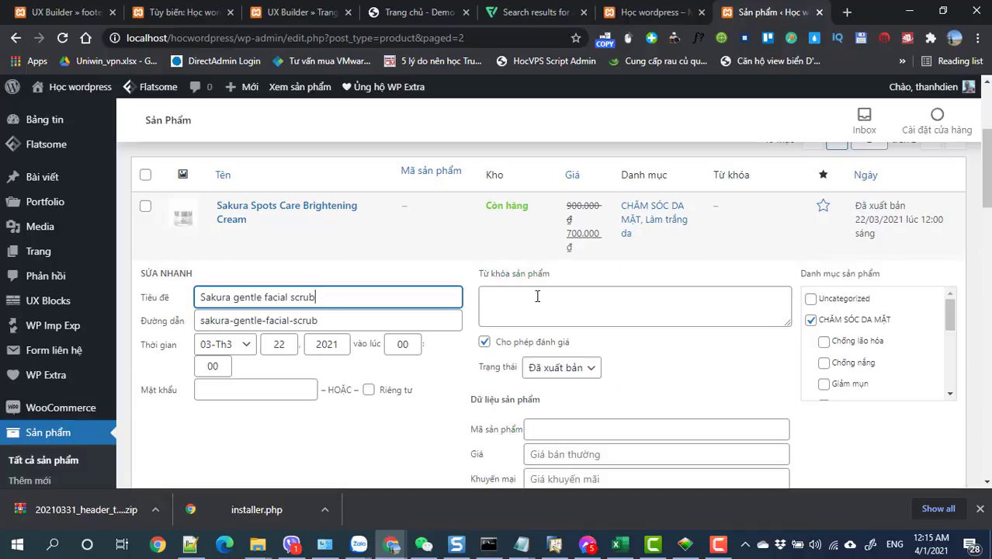
pyautogui.scroll(-2, 566, 372)
pyautogui.click(545, 312)
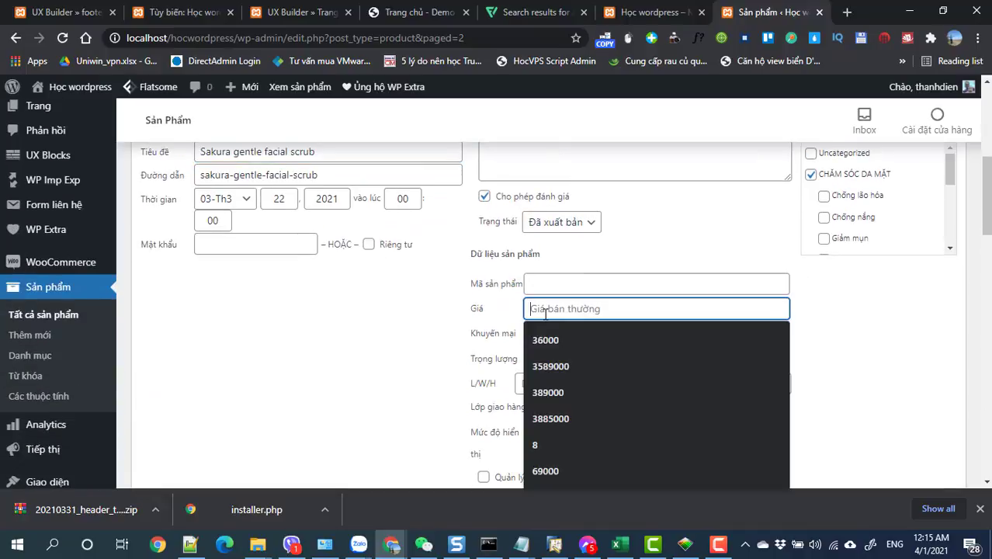
pyautogui.write('600000')
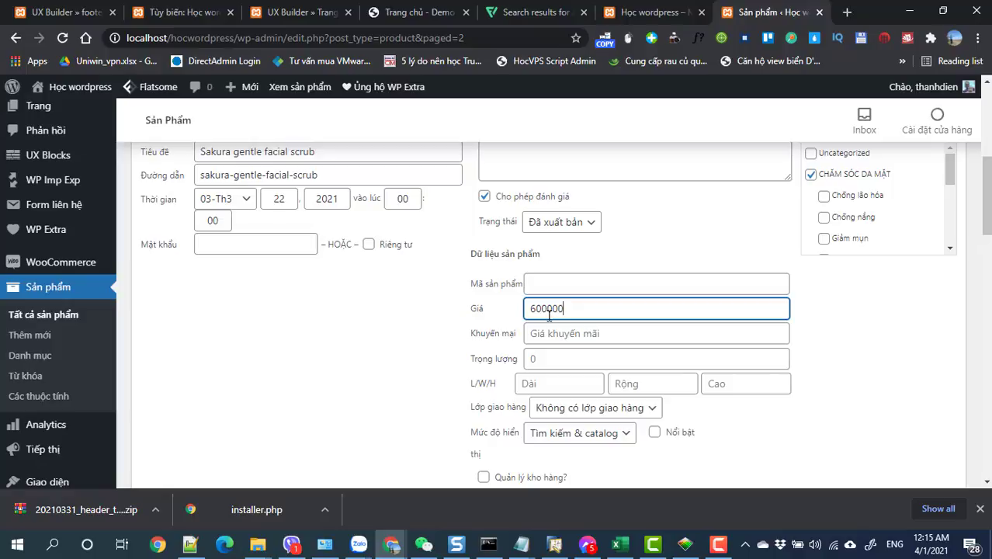
pyautogui.click(548, 335)
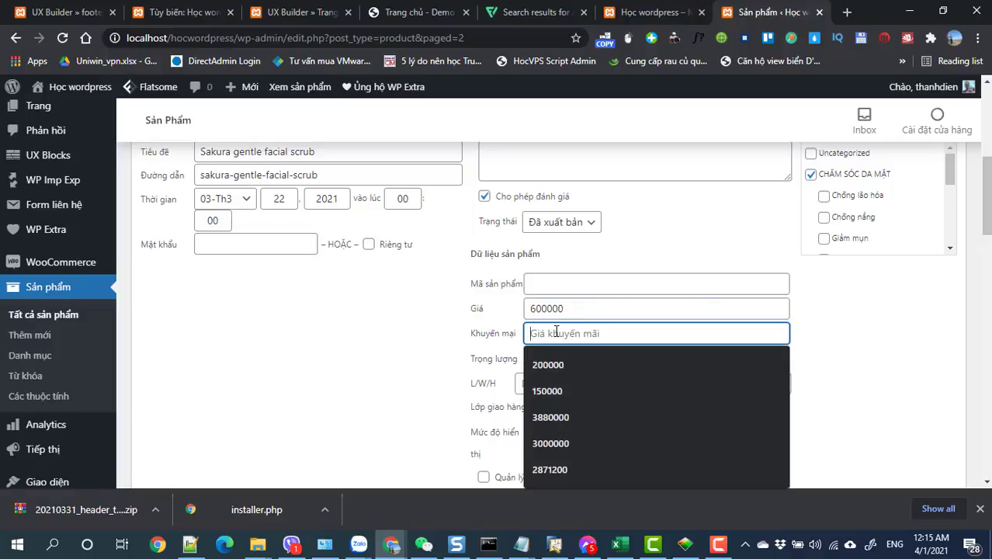
pyautogui.write('500000')
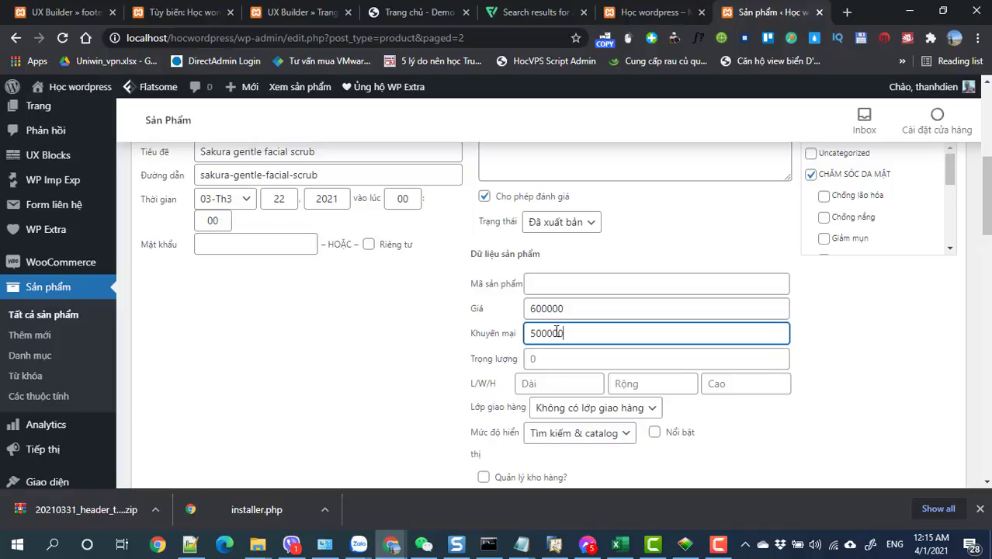
pyautogui.scroll(-4, 557, 333)
pyautogui.click(925, 242)
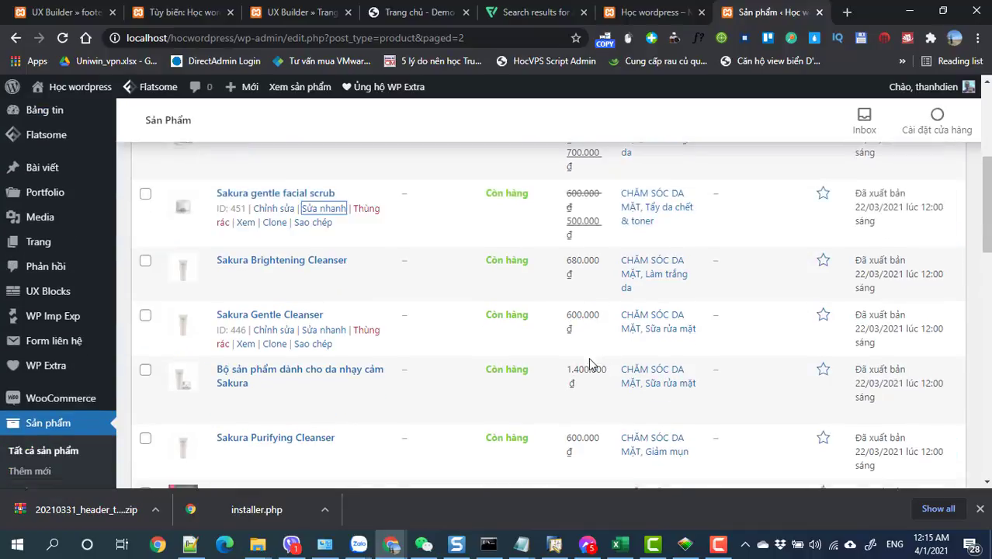
# - Quick edit Bộ sản phẩm chăm sóc da mặt cơ bản Sakura and set its regular price to 3030000
pyautogui.scroll(-2, 589, 354)
pyautogui.scroll(-1, 478, 327)
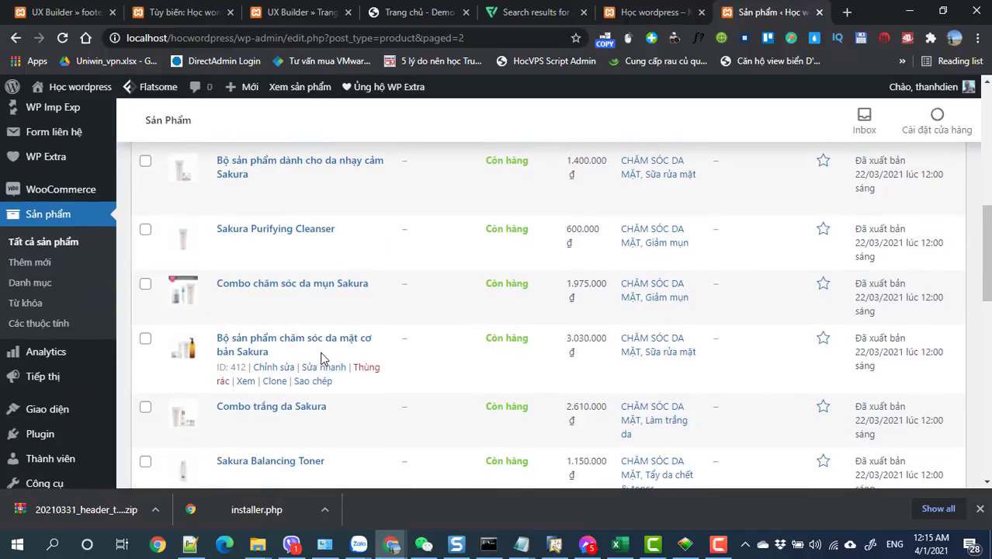
pyautogui.moveTo(569, 341); pyautogui.dragTo(604, 341)
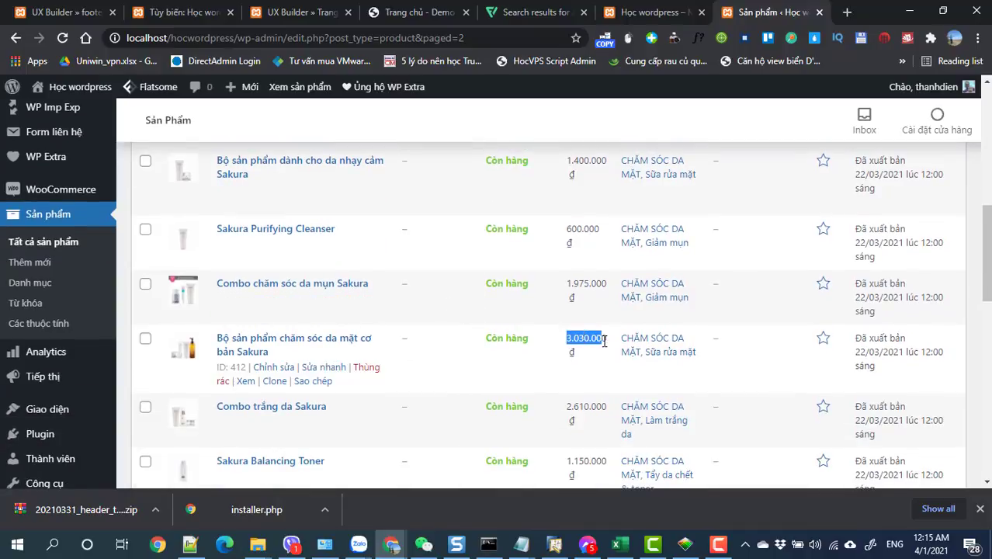
pyautogui.click(326, 367)
pyautogui.scroll(-2, 511, 371)
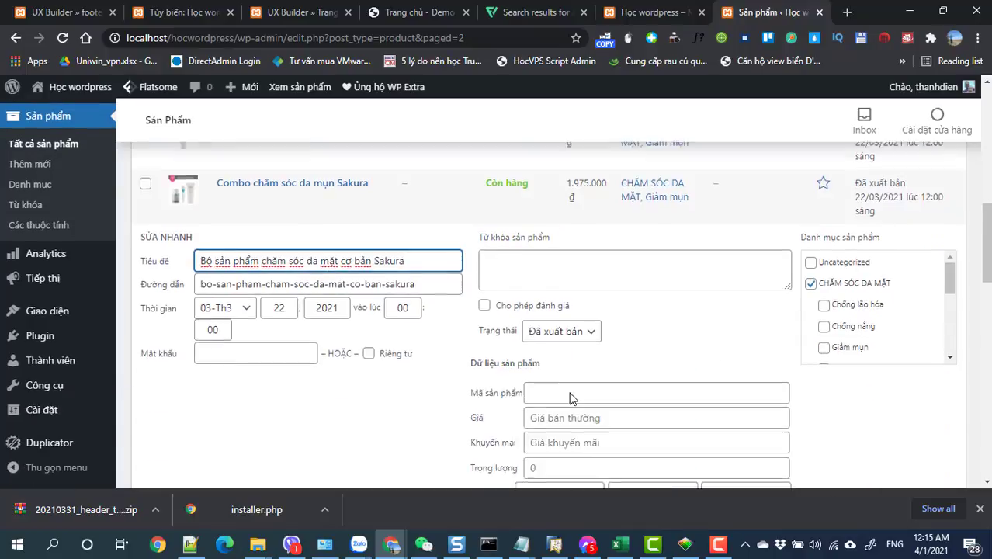
pyautogui.click(557, 380)
pyautogui.write('3.030.000')
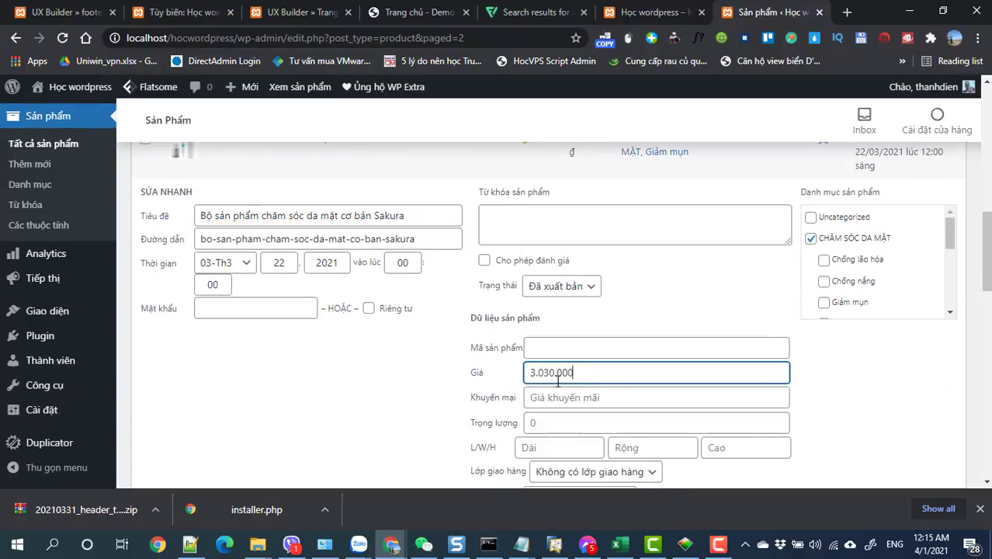
pyautogui.click(541, 372)
pyautogui.press('BackSpace')
pyautogui.click(556, 374)
pyautogui.press('BackSpace')
# - Set the sale price of Bộ sản phẩm chăm sóc da mặt cơ bản Sakura to 2900000 and update the product
pyautogui.click(554, 396)
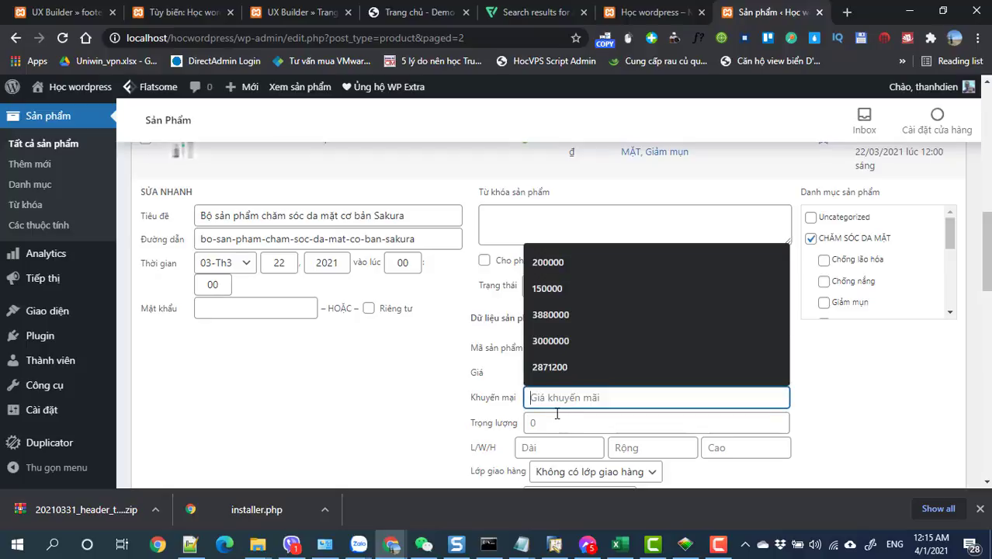
pyautogui.write('29')
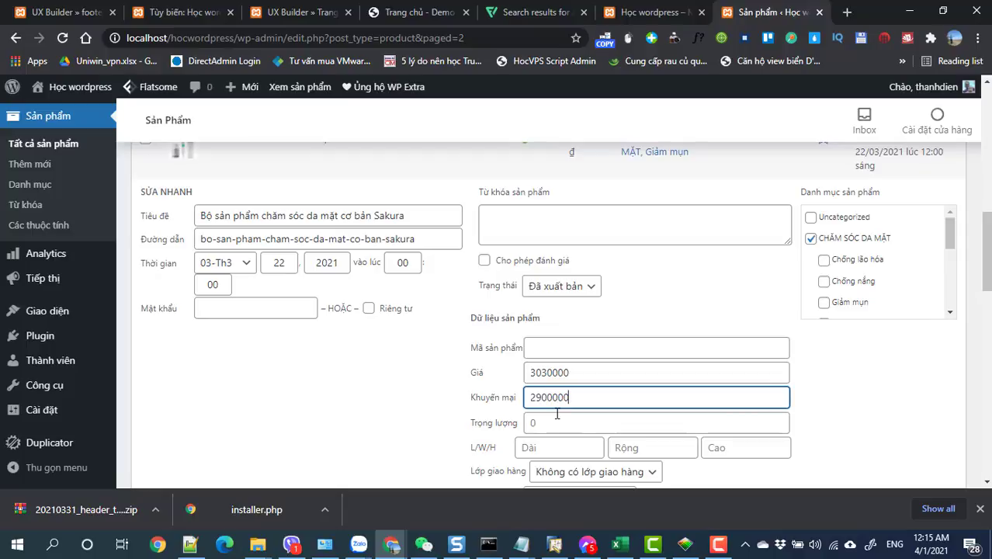
pyautogui.write('00000')
pyautogui.click(881, 408)
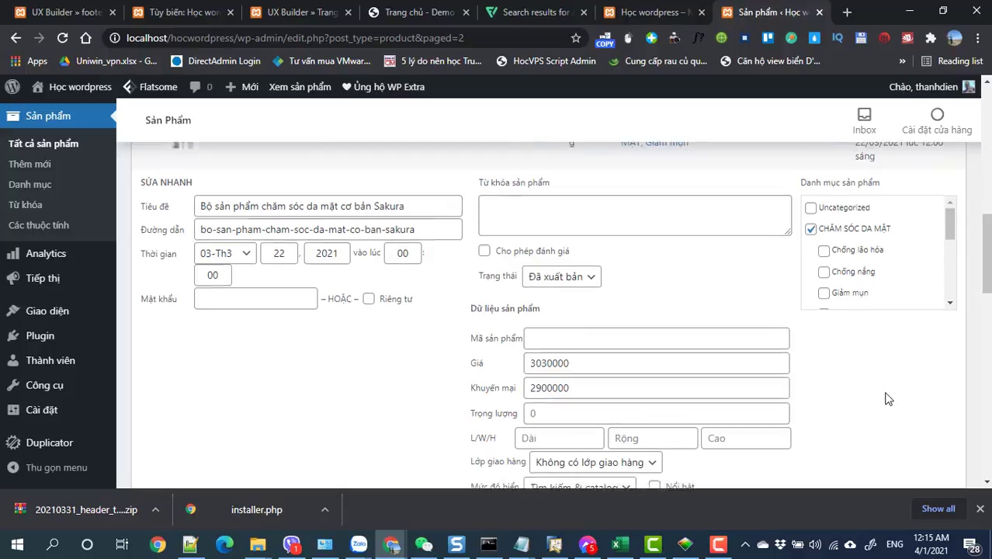
pyautogui.scroll(-3, 892, 380)
pyautogui.click(945, 377)
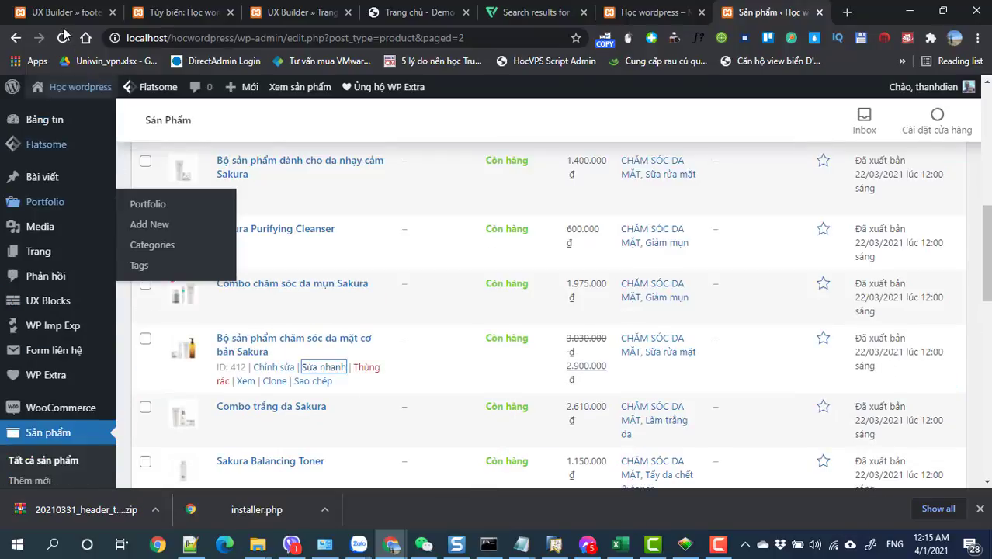
# - Open the site's home page in a new tab and check the product cards in the SẢN PHẨM KHUYẾN MÃI row
pyautogui.moveTo(50, 95)
pyautogui.rightClick(67, 114)
pyautogui.click(78, 121)
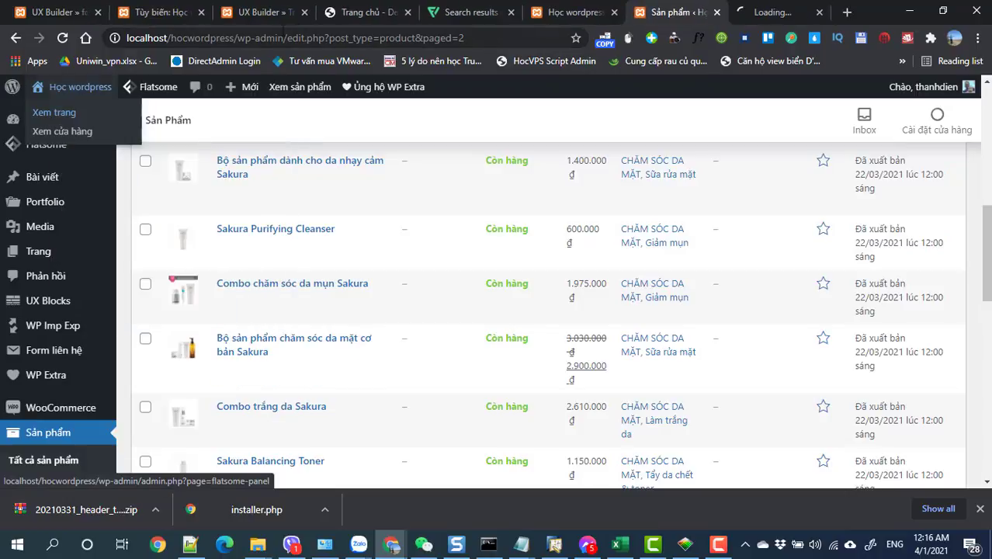
pyautogui.click(776, 12)
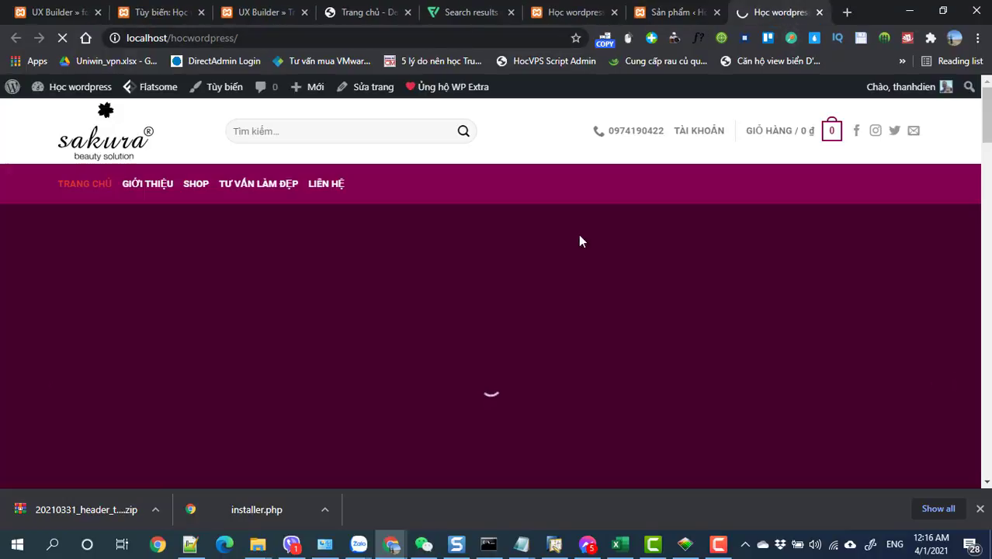
pyautogui.scroll(-10, 514, 288)
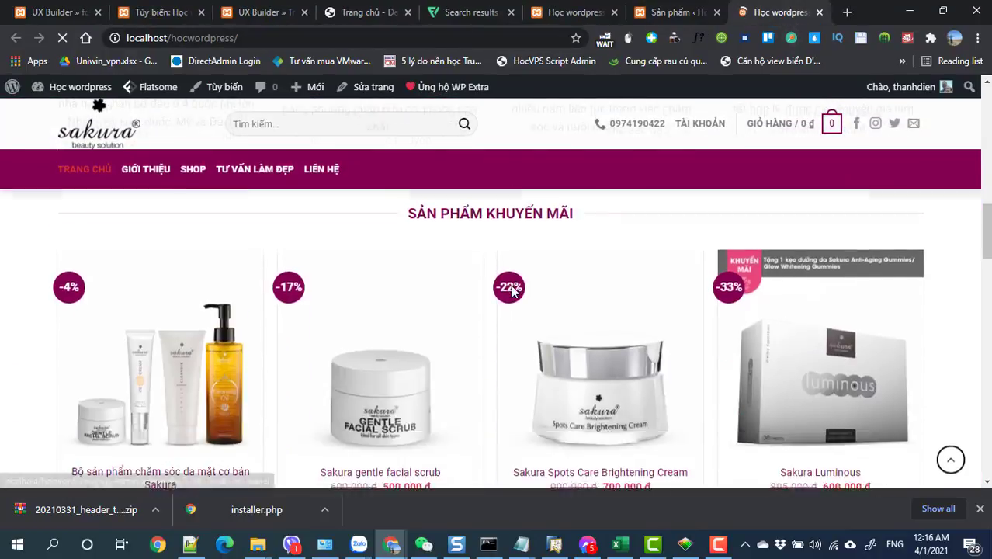
pyautogui.scroll(-1, 546, 326)
pyautogui.scroll(-2, 489, 330)
pyautogui.scroll(1, 434, 332)
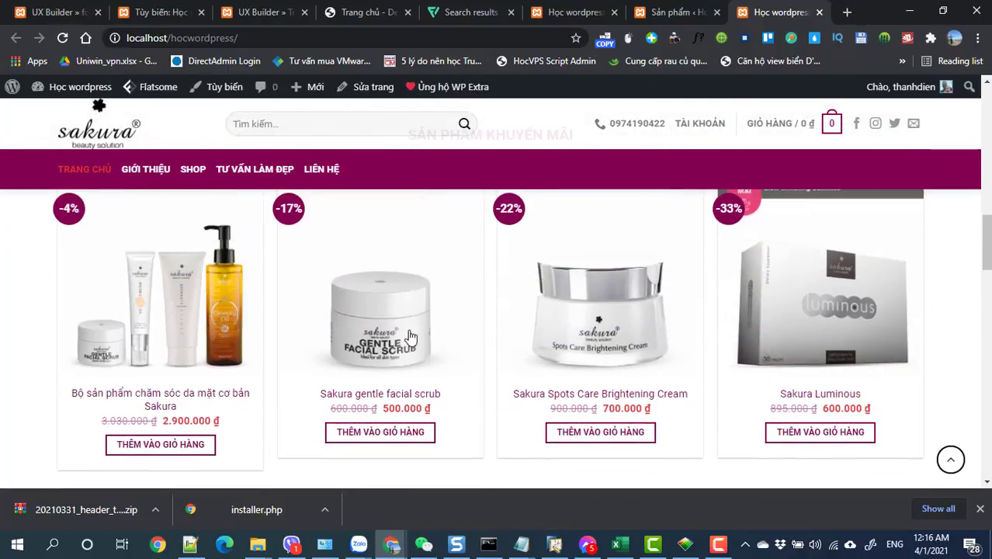
pyautogui.scroll(-1, 372, 349)
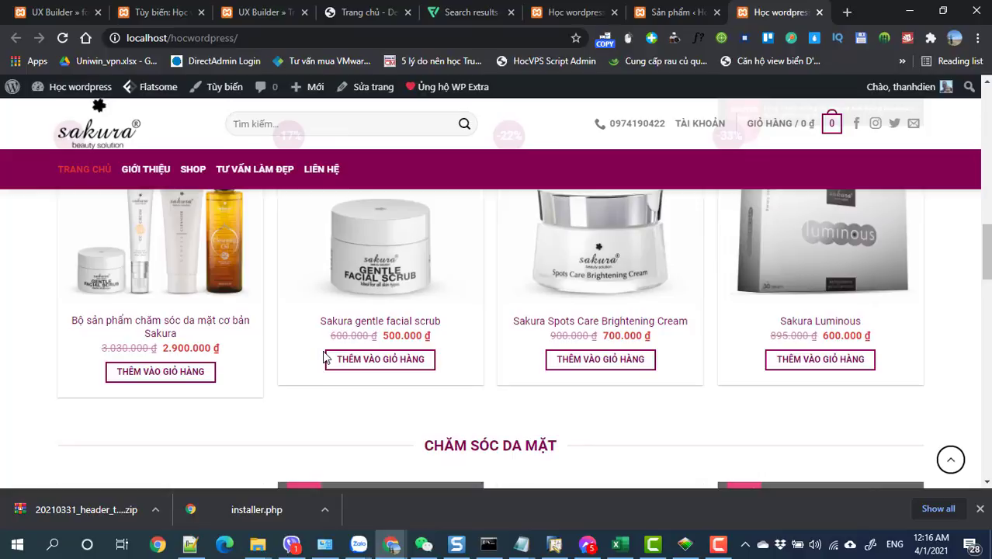
pyautogui.scroll(3, 326, 355)
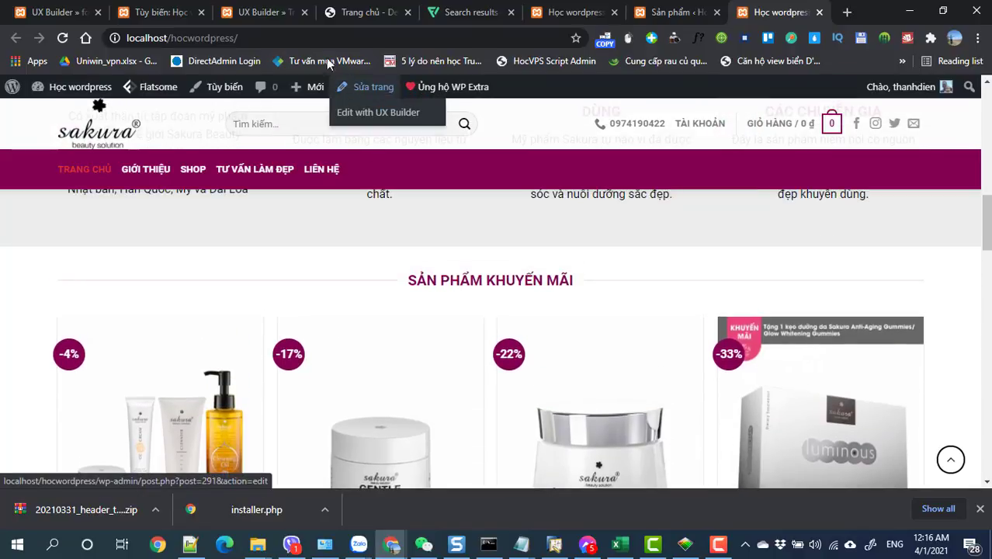
# - In the UX Builder, enable Equalize Items for the Products element in the San pham khuyen mai row, apply it and update the page
pyautogui.click(260, 12)
pyautogui.scroll(-5, 413, 331)
pyautogui.scroll(-5, 437, 320)
pyautogui.scroll(1, 483, 271)
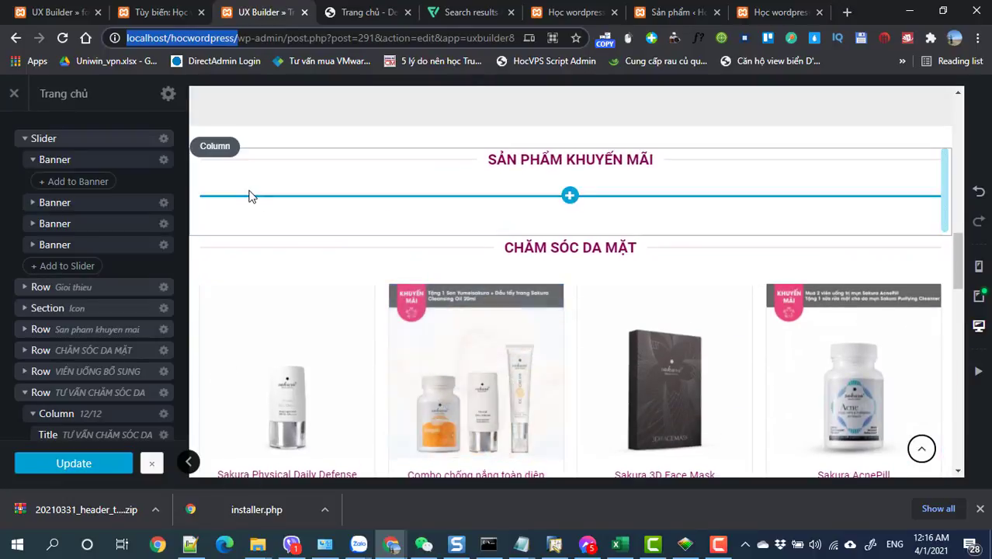
pyautogui.scroll(-2, 66, 388)
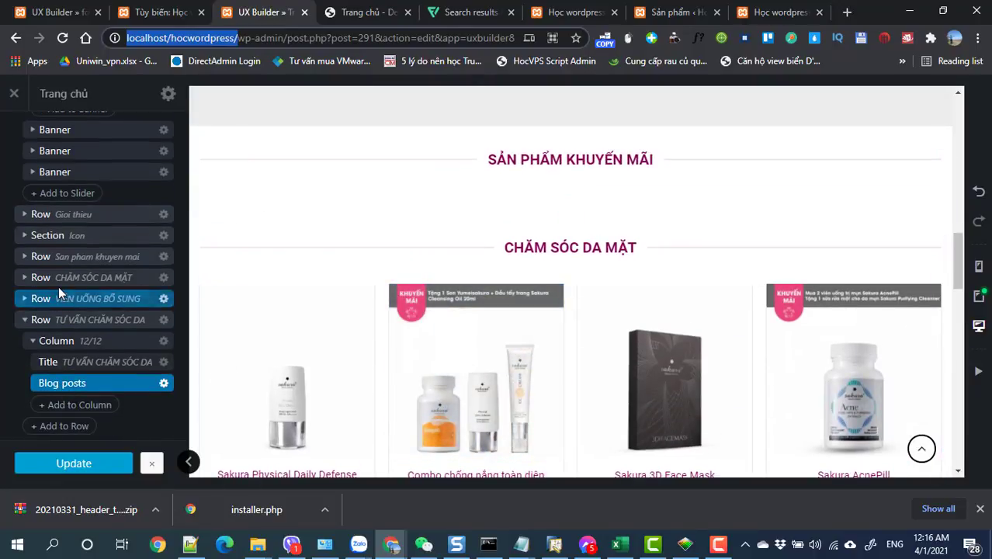
pyautogui.click(24, 256)
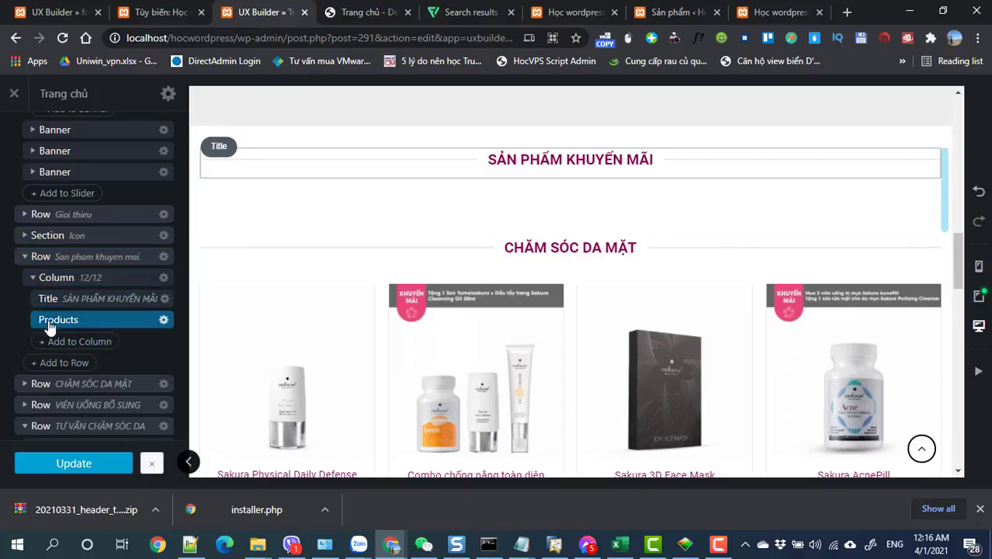
pyautogui.click(163, 320)
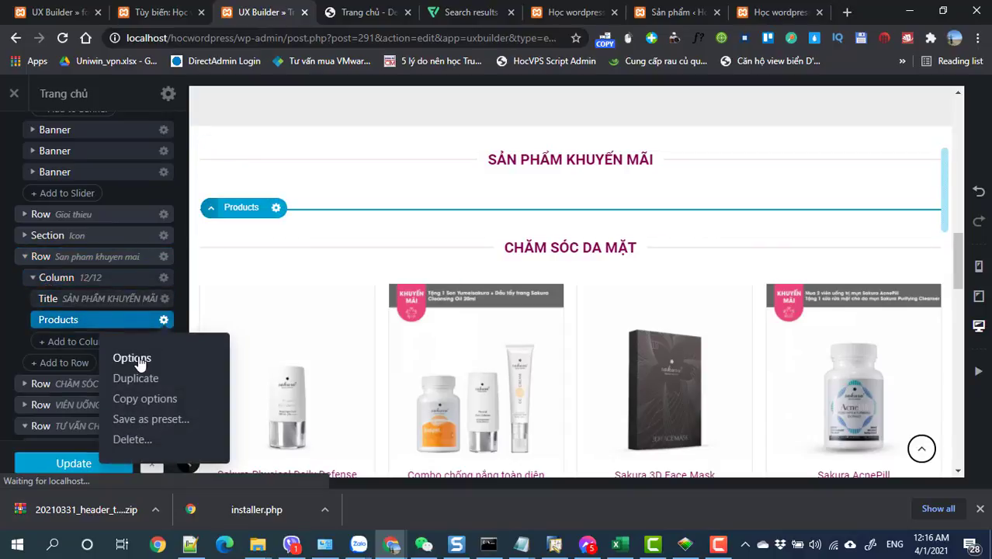
pyautogui.click(139, 361)
pyautogui.scroll(-3, 138, 354)
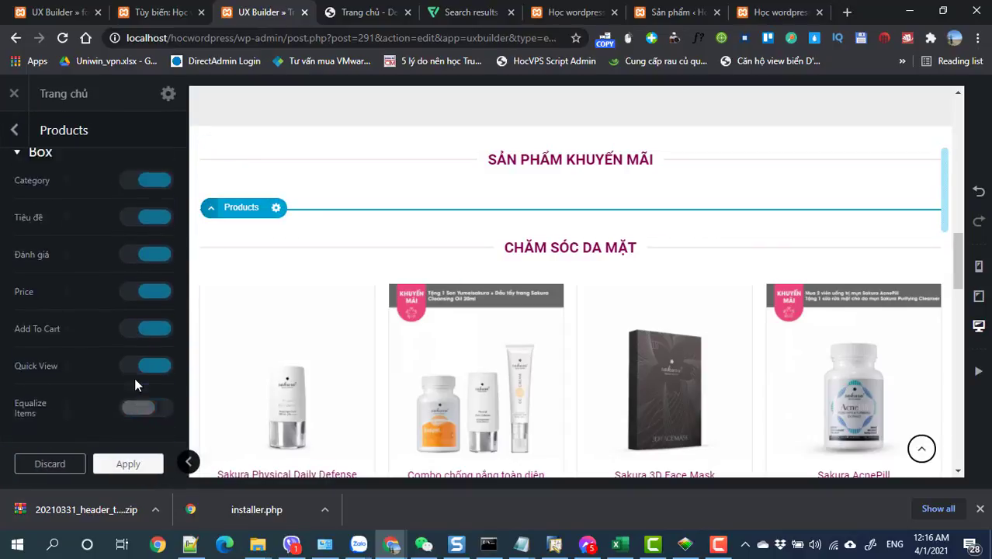
pyautogui.scroll(-2, 134, 377)
pyautogui.click(151, 299)
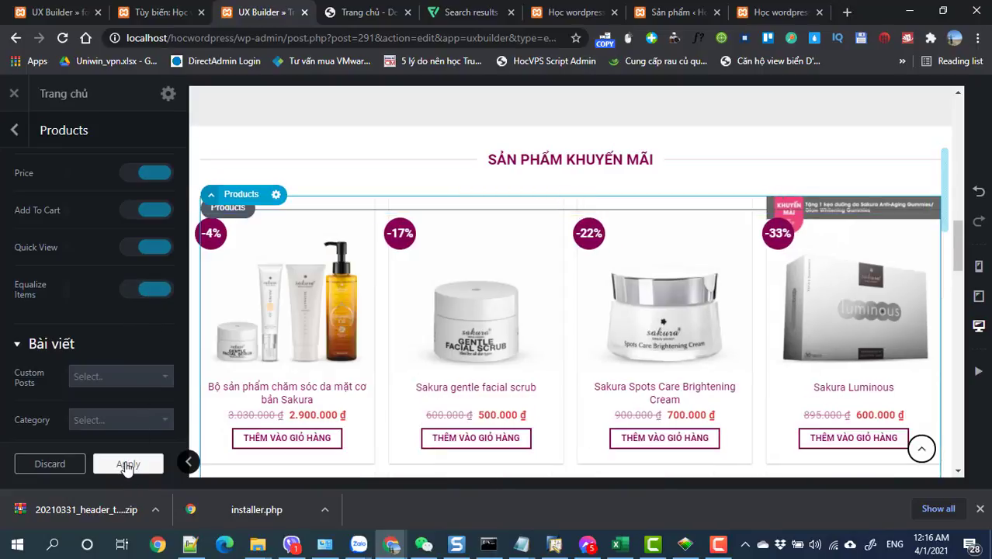
pyautogui.click(127, 465)
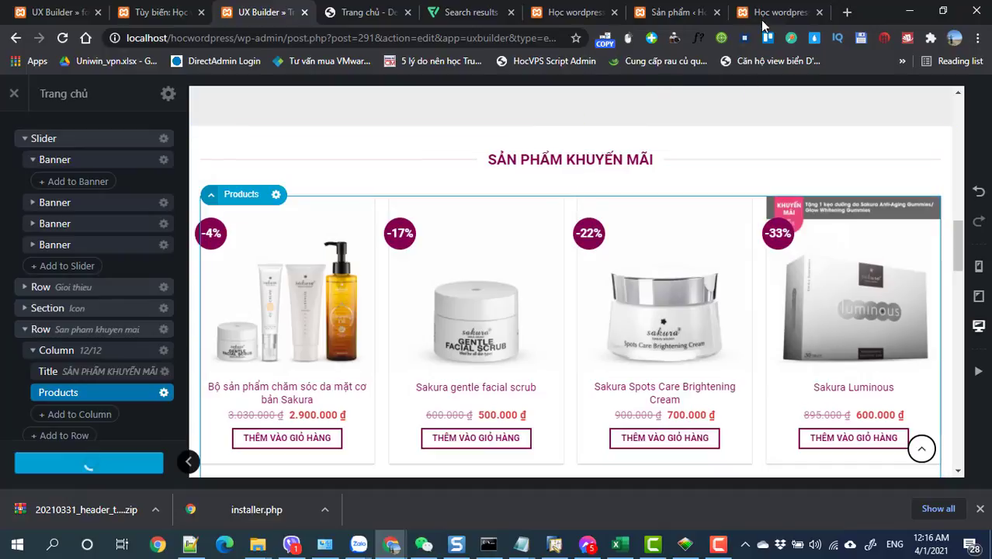
# - Reload the site's home page and review its product rows down to the footer and back up to the slider
pyautogui.click(762, 14)
pyautogui.click(63, 38)
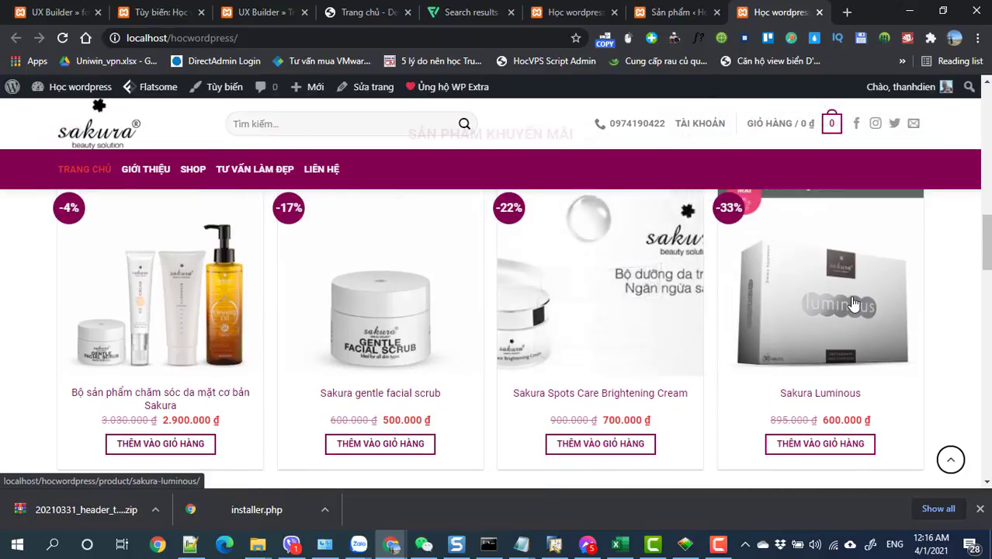
pyautogui.scroll(-5, 457, 361)
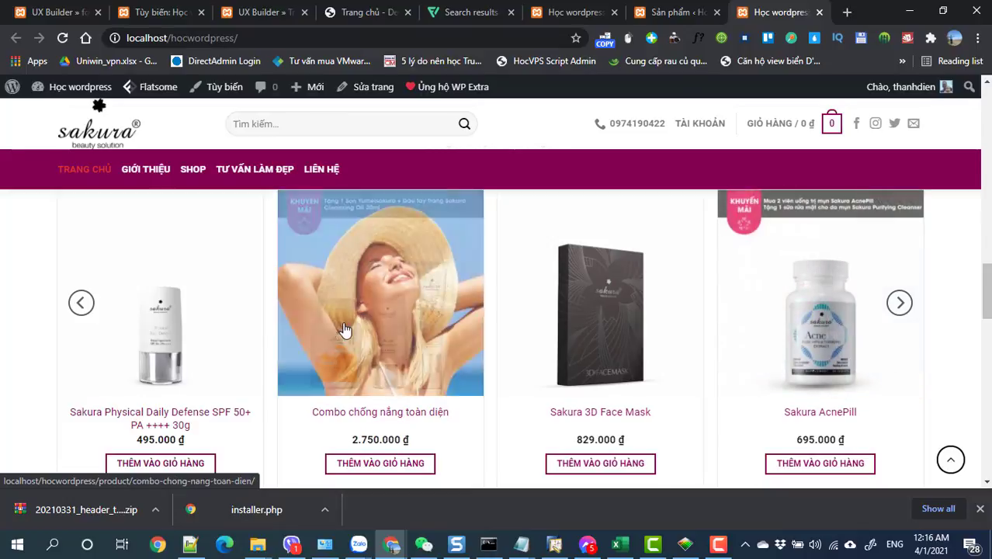
pyautogui.scroll(-10, 425, 355)
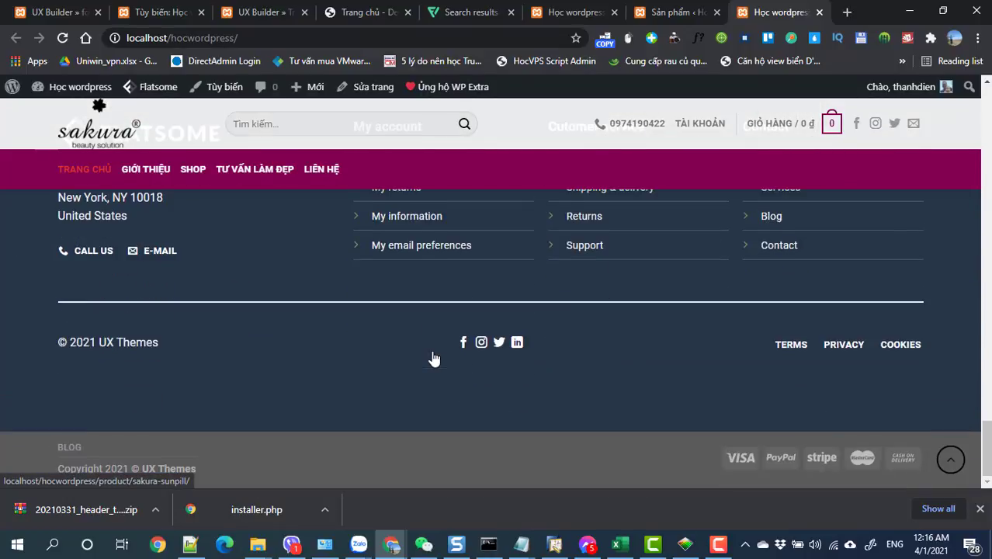
pyautogui.scroll(15, 438, 359)
pyautogui.scroll(5, 443, 357)
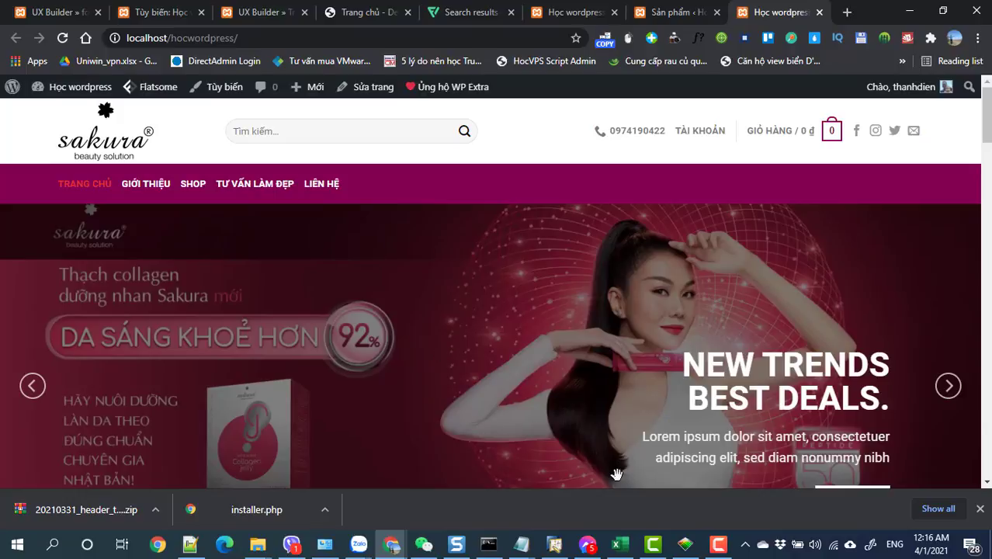
pyautogui.click(718, 543)
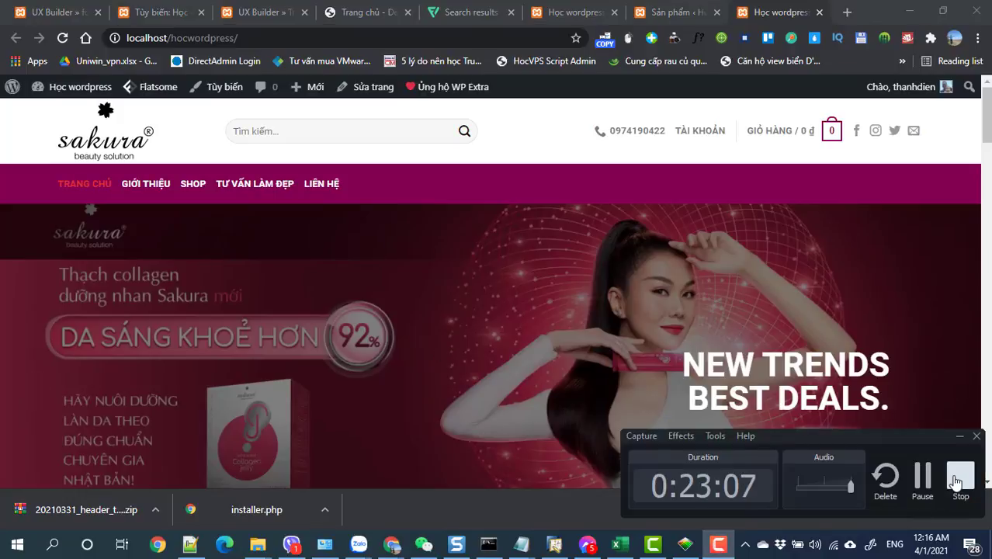